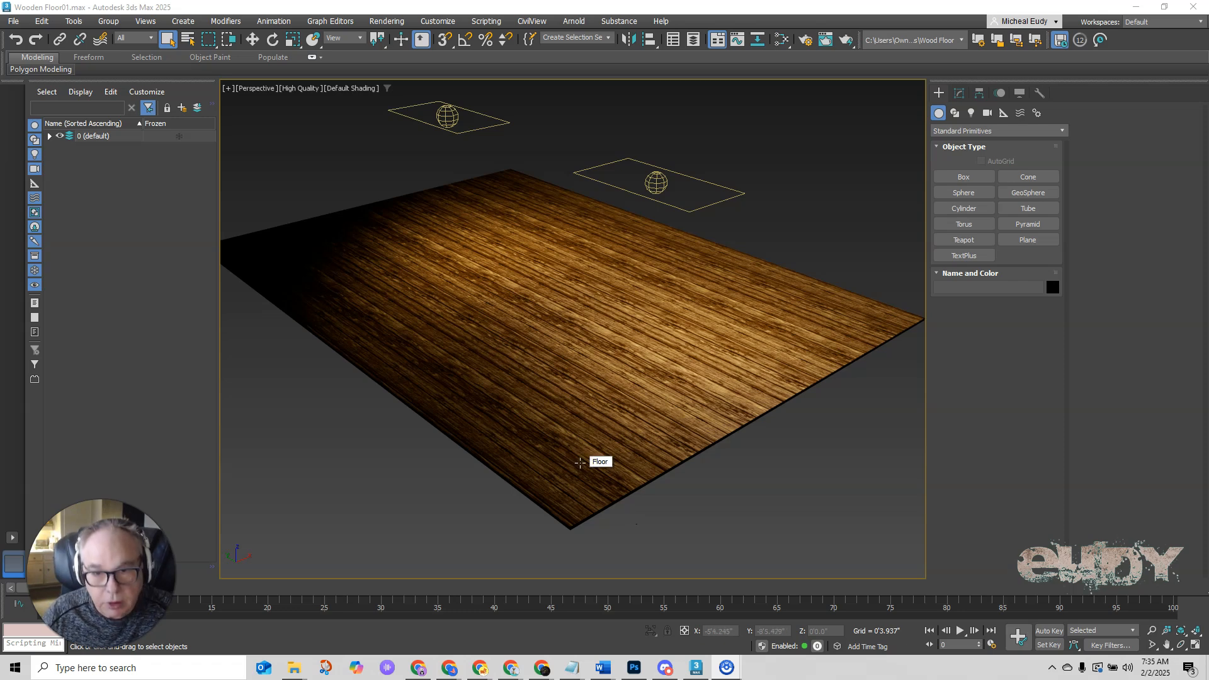
- Open the Slate Material Editor and move its window aside so the wooden floor stays visible in the viewport
scroll(580, 463, up, 2)
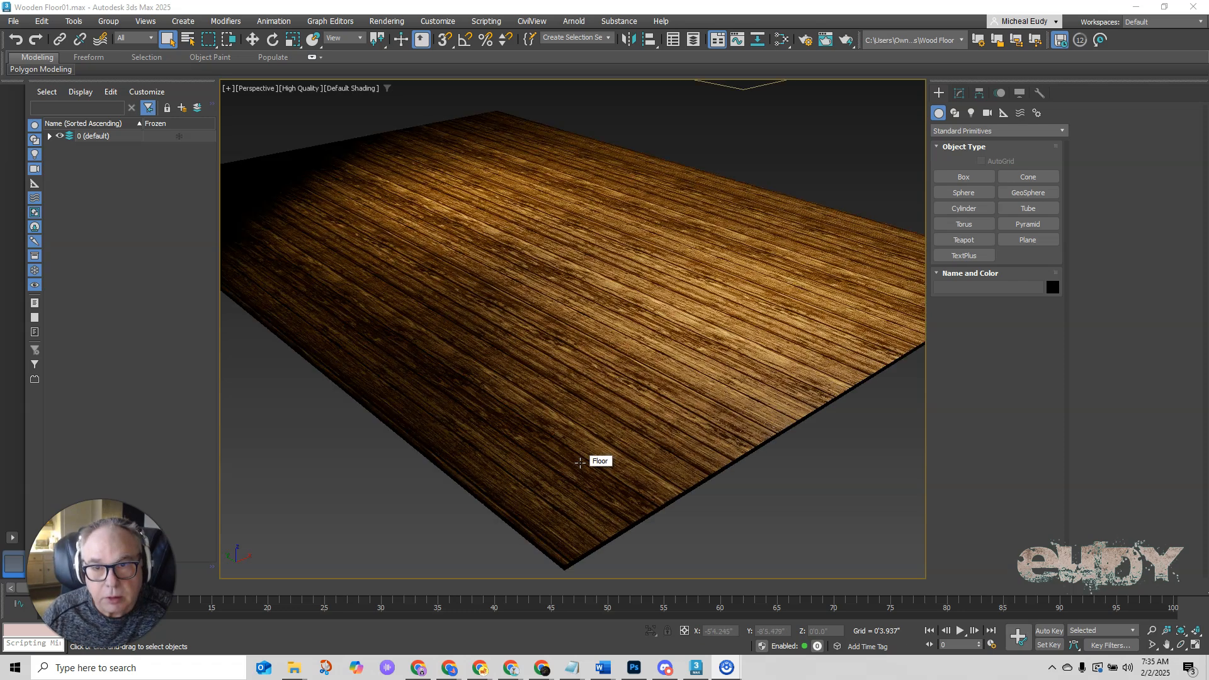
click(781, 39)
drag(782, 104, 756, 90)
drag(452, 270, 453, 241)
drag(447, 349, 447, 334)
click(436, 455)
drag(532, 95, 793, 57)
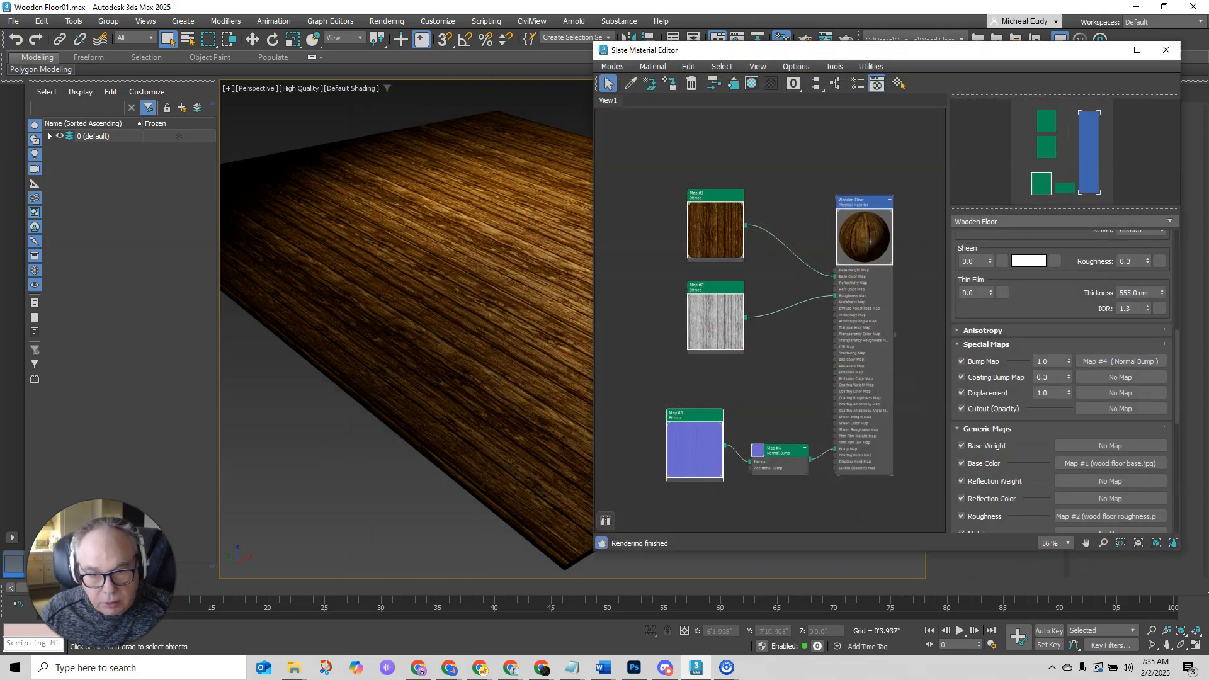
- Examine the wooden floor's texture and surface detail up close near its front corner
scroll(512, 466, up, 2)
scroll(527, 481, up, 2)
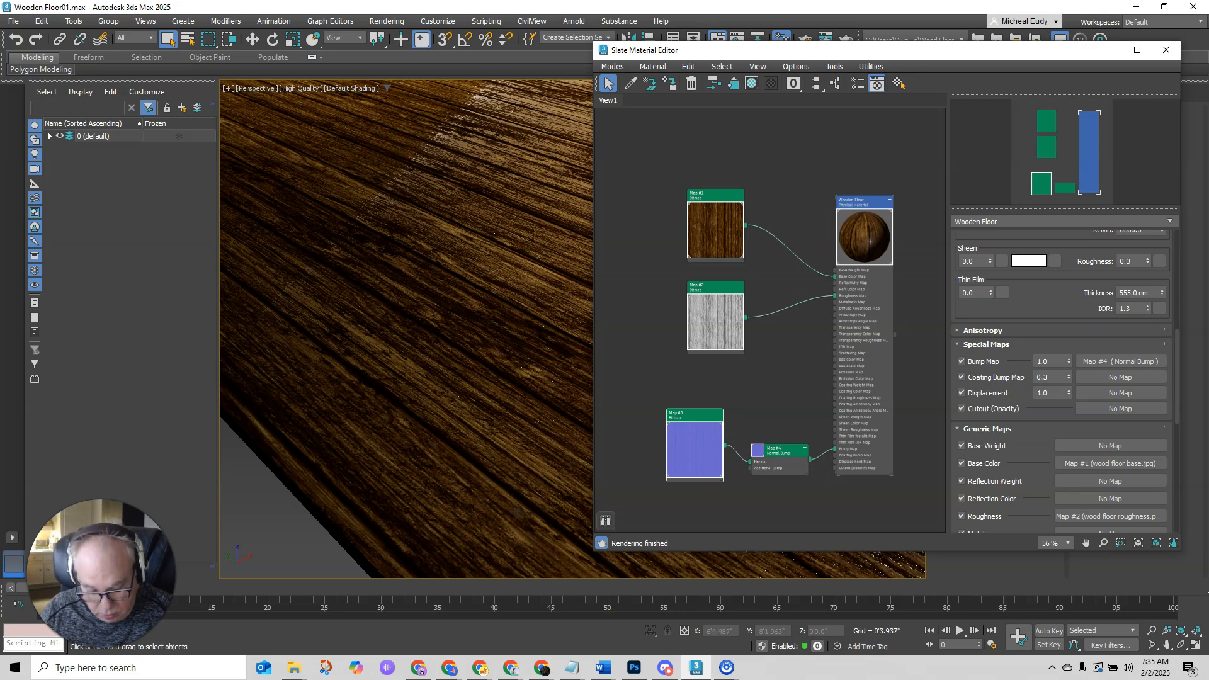
scroll(516, 511, up, 2)
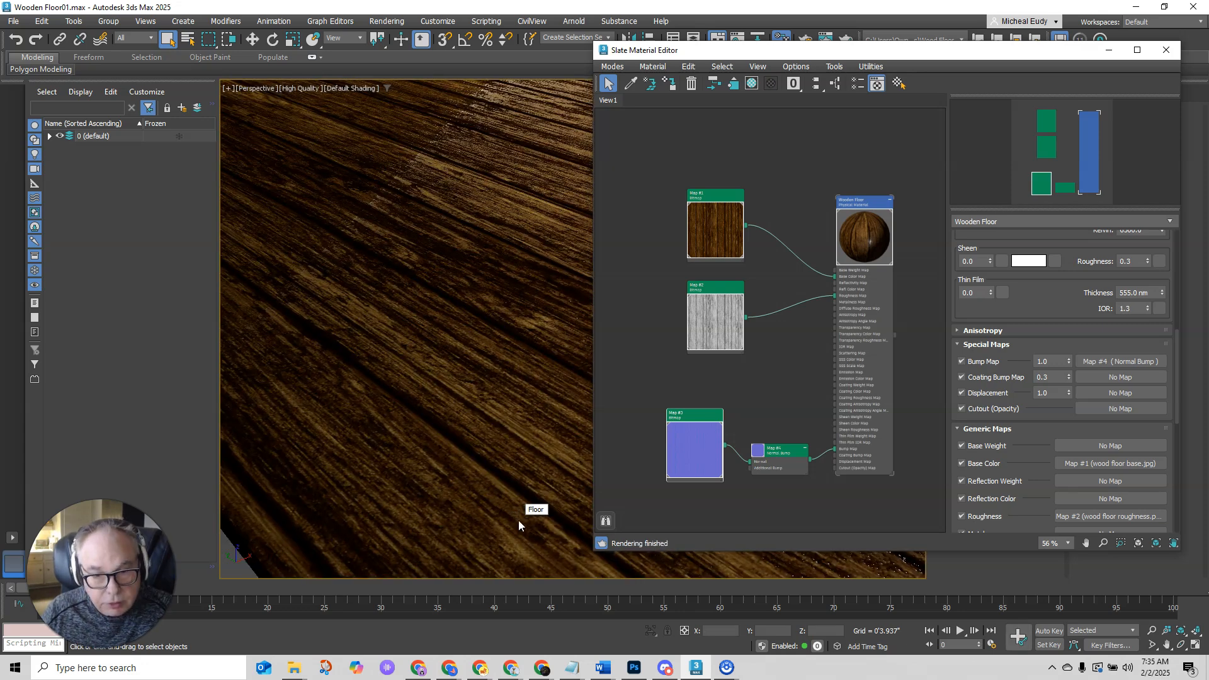
middle_drag(519, 521, 453, 401)
key(space)
scroll(417, 403, down, 2)
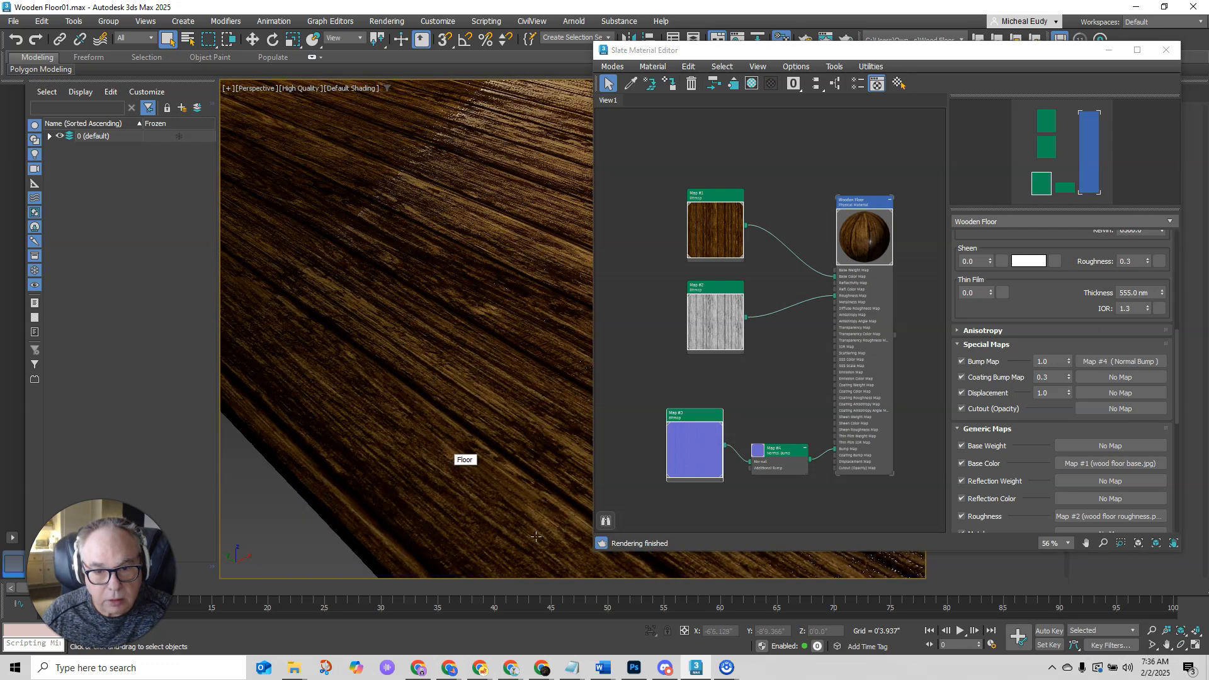
middle_drag(558, 534, 379, 342)
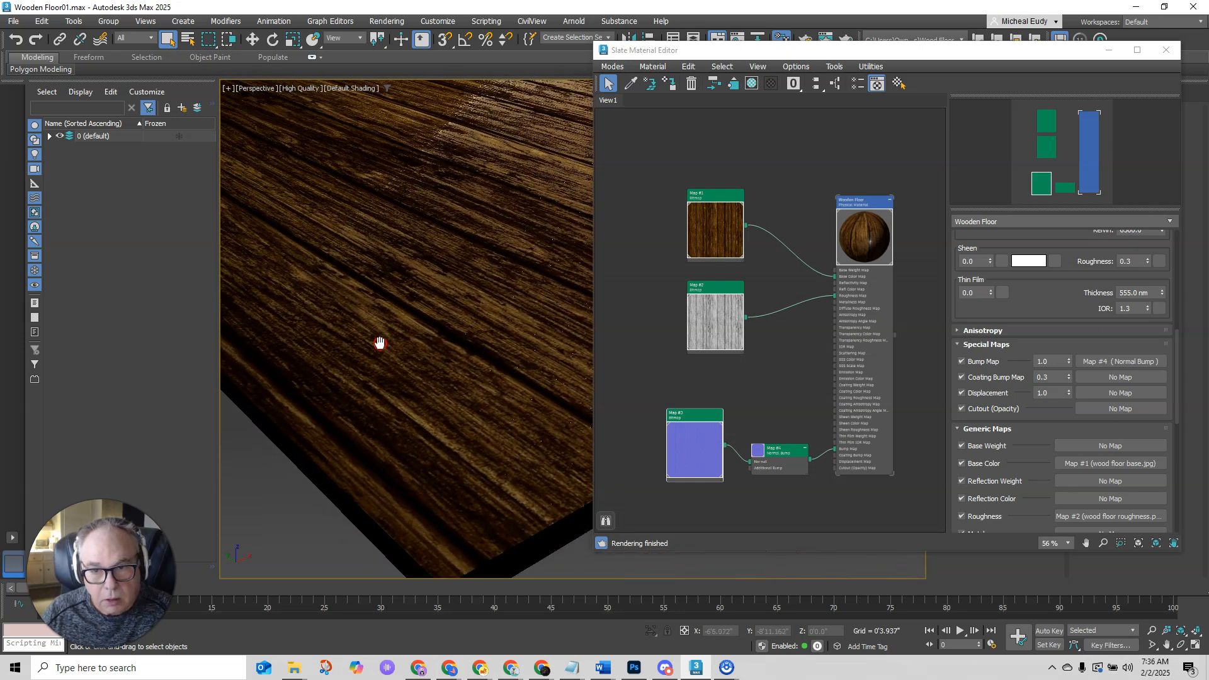
- Turn off the Base Color and Roughness maps of the Wooden Floor material
click(860, 203)
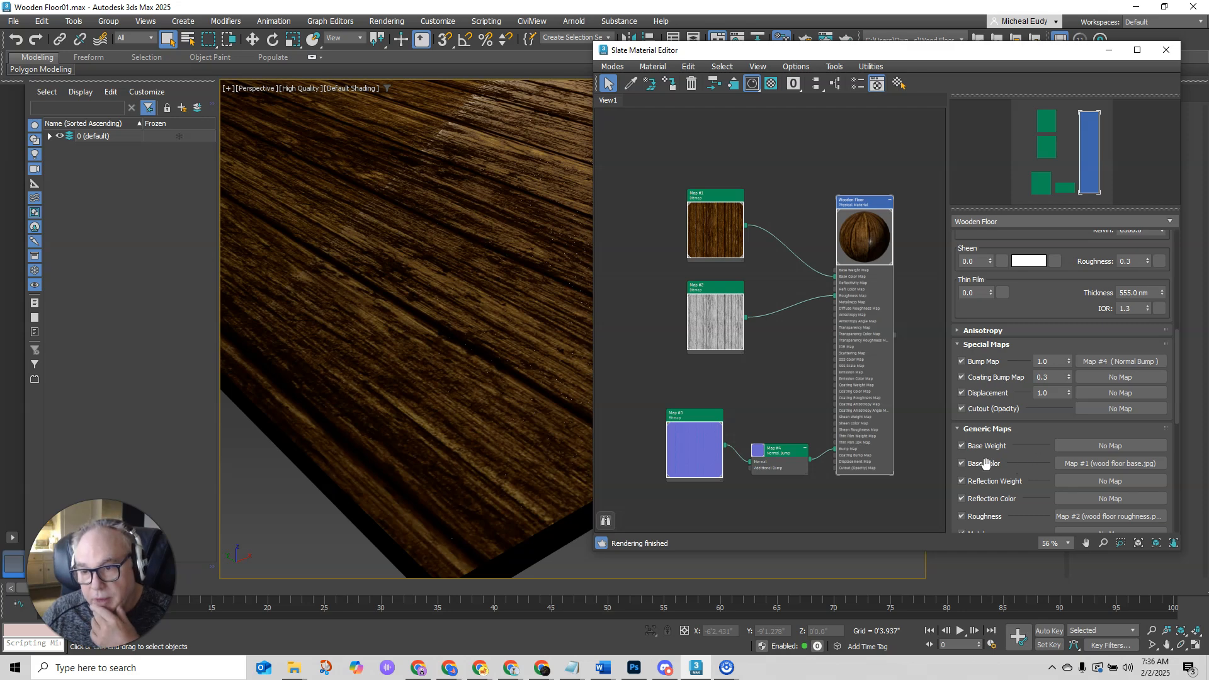
click(962, 463)
click(962, 516)
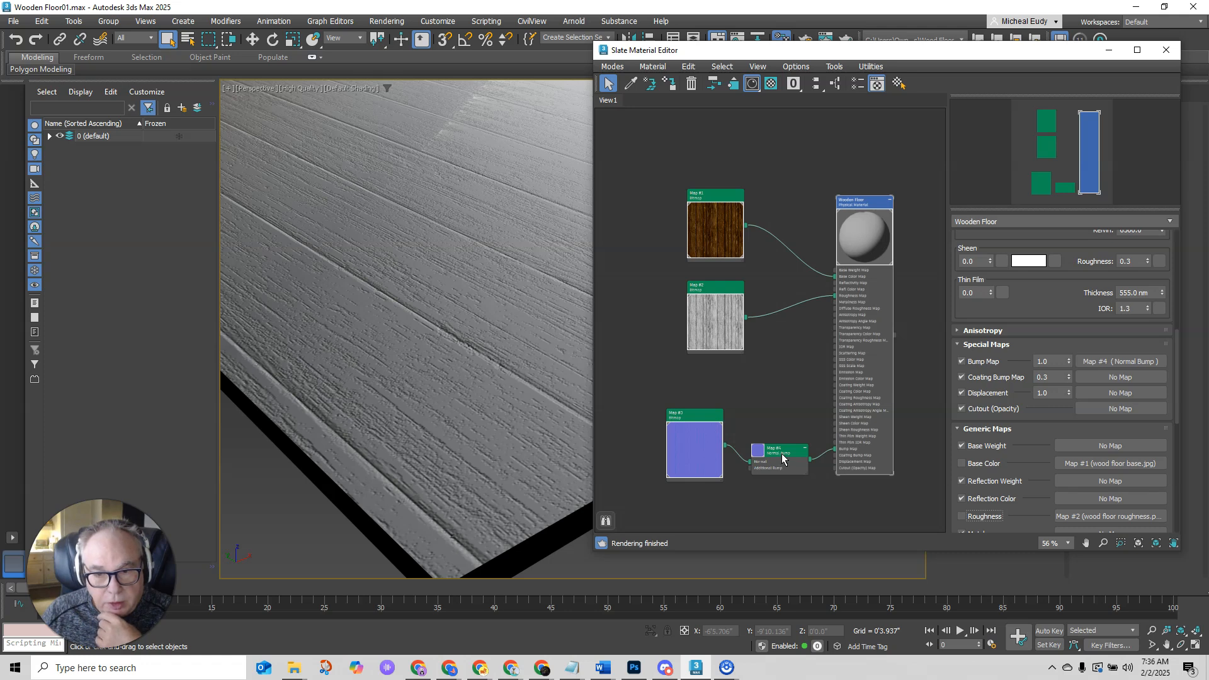
- Try wiring the normal bitmap directly to the material's Bump Map input, and restore the connection through the Normal Bump node
drag(725, 447, 837, 449)
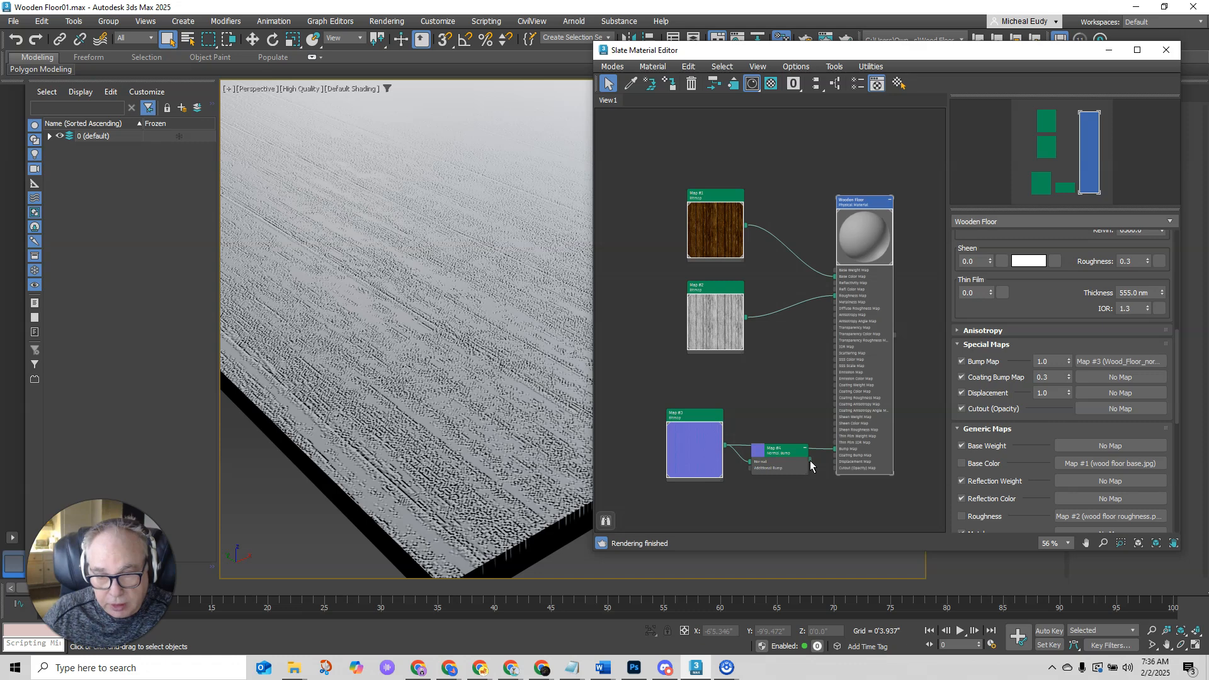
drag(809, 460, 836, 448)
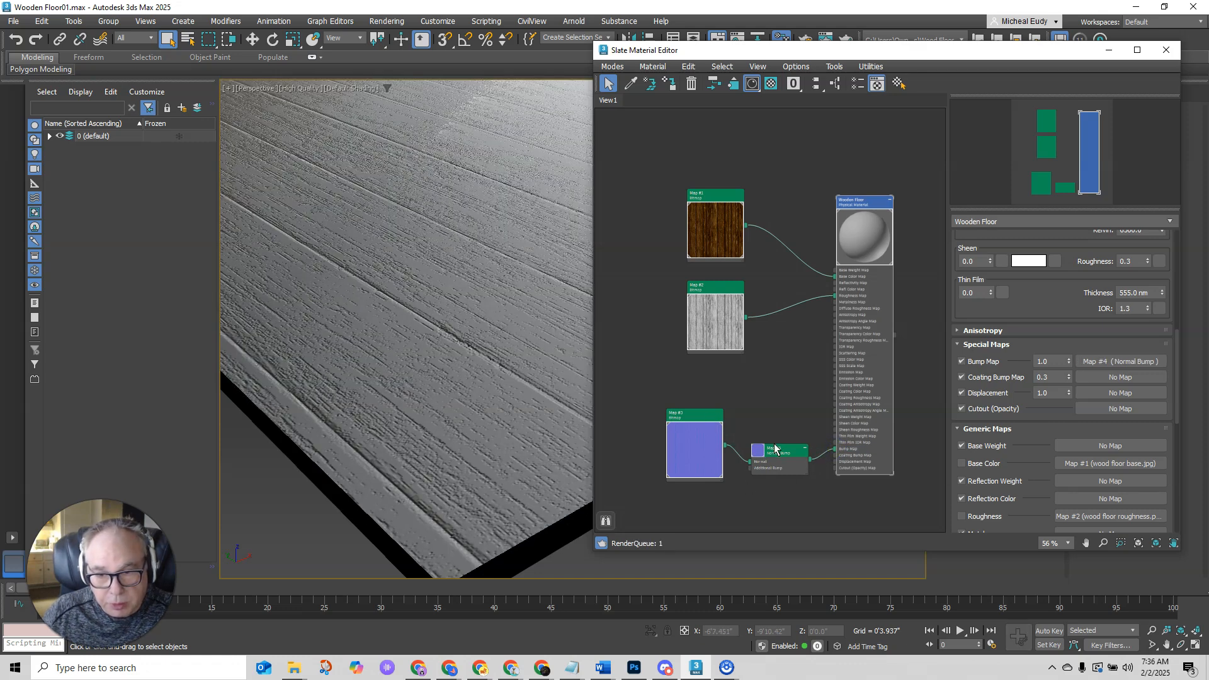
- Reposition the normal bitmap and Normal Bump nodes slightly in the material graph
drag(695, 424, 687, 430)
drag(781, 454, 774, 441)
drag(682, 421, 682, 404)
mouse_move(789, 441)
mouse_down()
mouse_move(782, 491)
mouse_move(769, 438)
mouse_up()
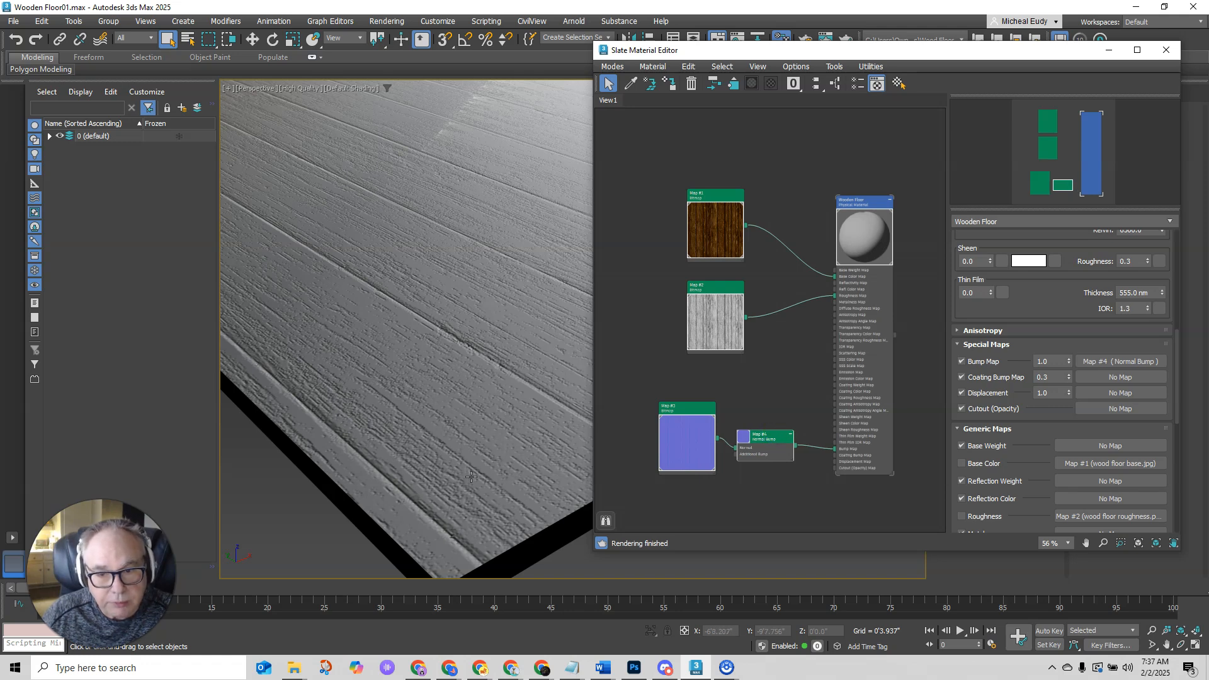
- Show the roughness bitmap as the floor's color by rewiring it to Base Color Map, enabling Base Color and disabling Bump Map
drag(717, 293, 698, 293)
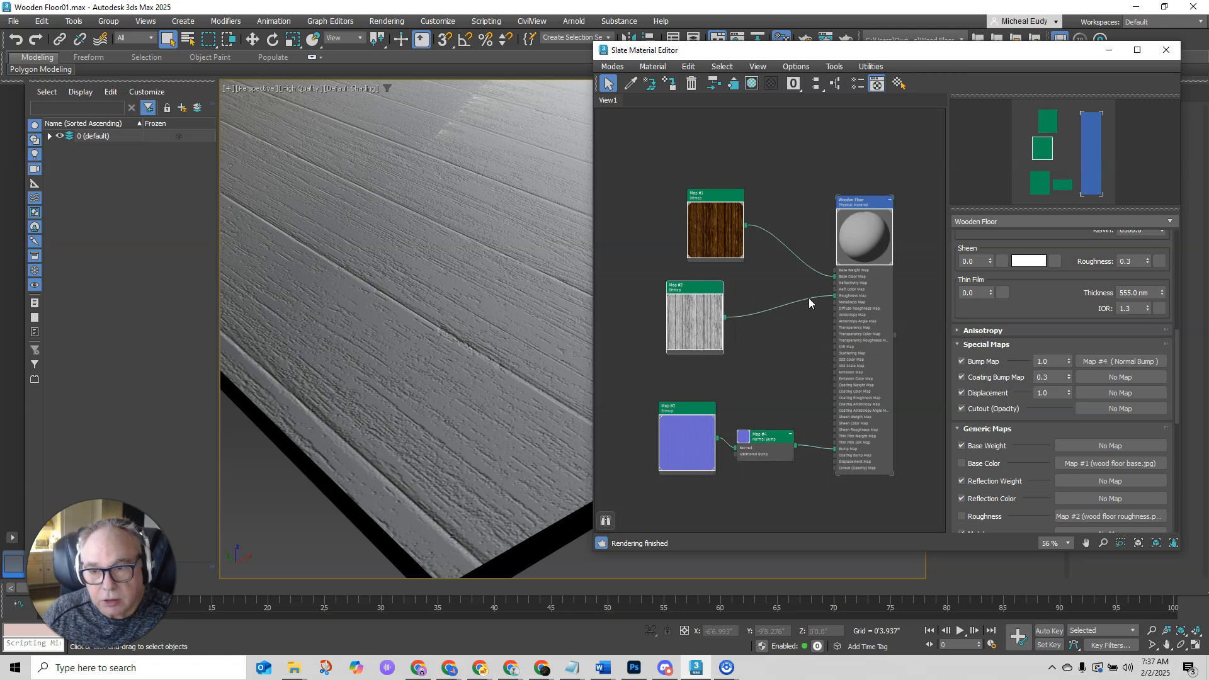
drag(836, 295, 833, 275)
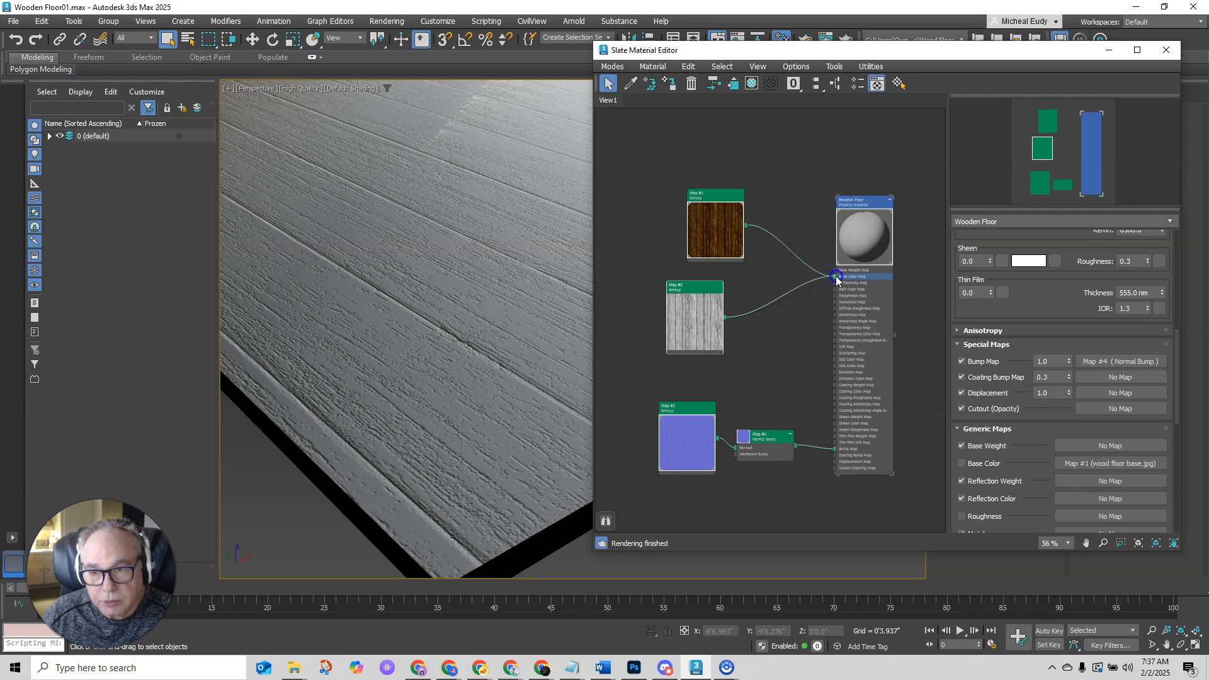
mouse_move(708, 294)
mouse_down()
mouse_move(746, 291)
mouse_move(729, 287)
mouse_up()
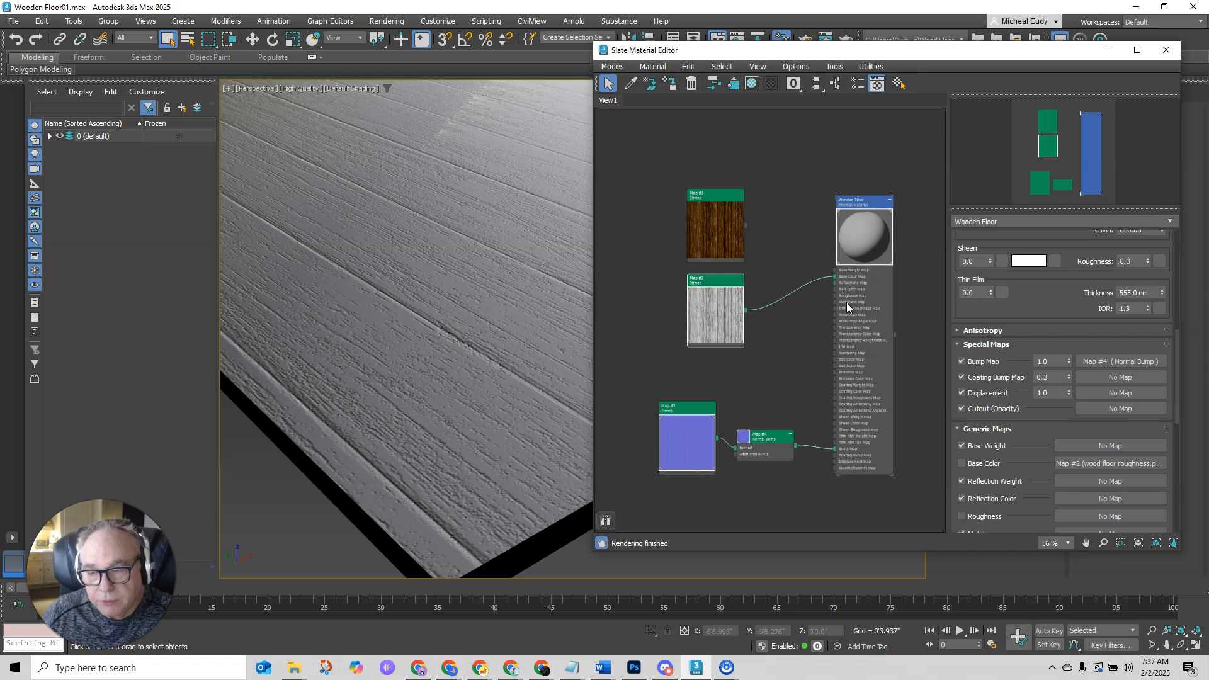
click(961, 463)
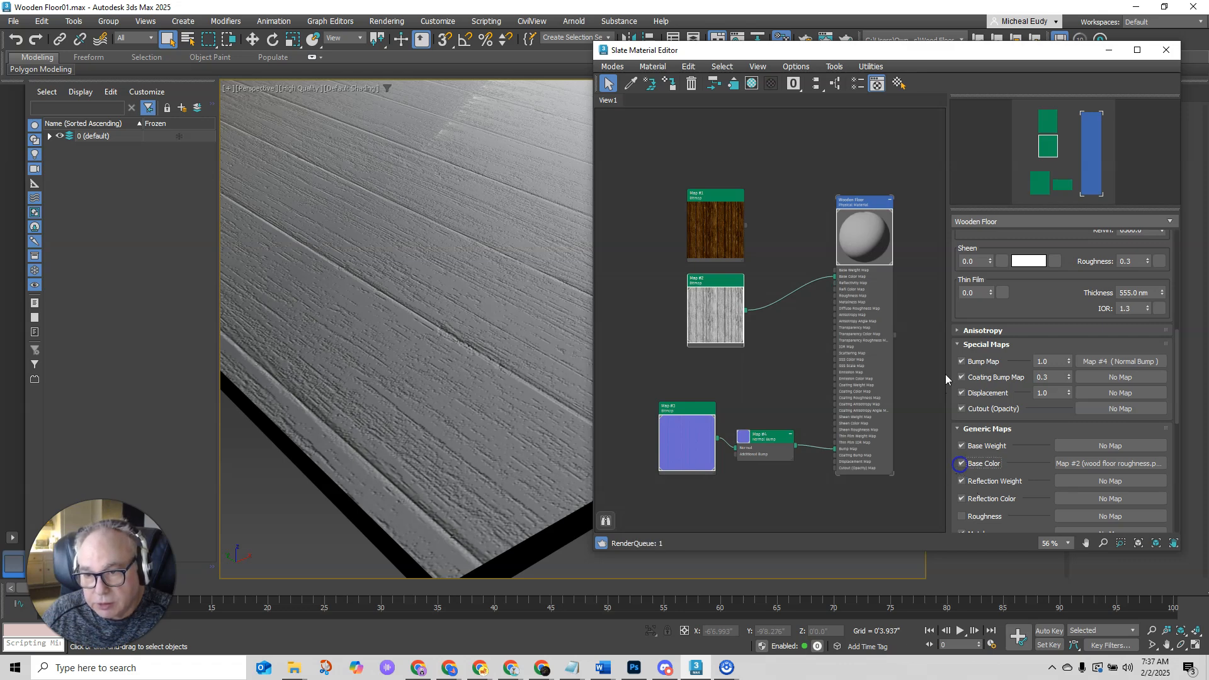
click(961, 362)
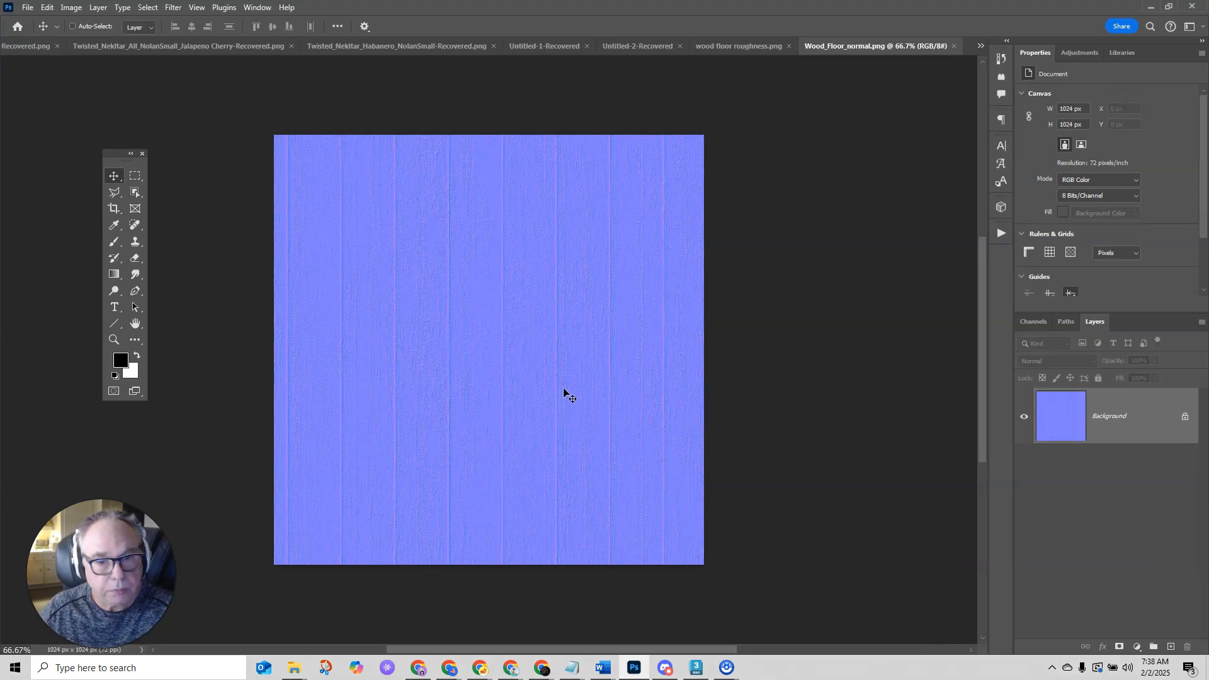
- In Photoshop, unlock the Background layer of Wood_Floor_normal.png and duplicate it
alt+scroll(427, 500, up, 5)
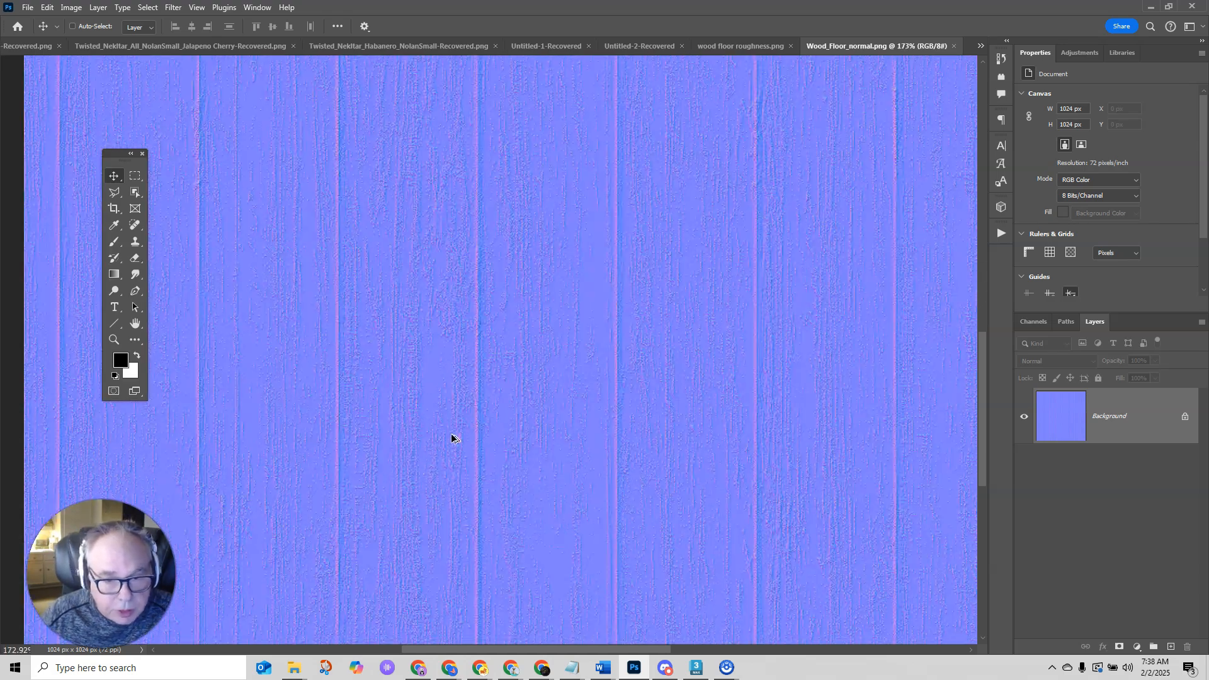
click(1186, 418)
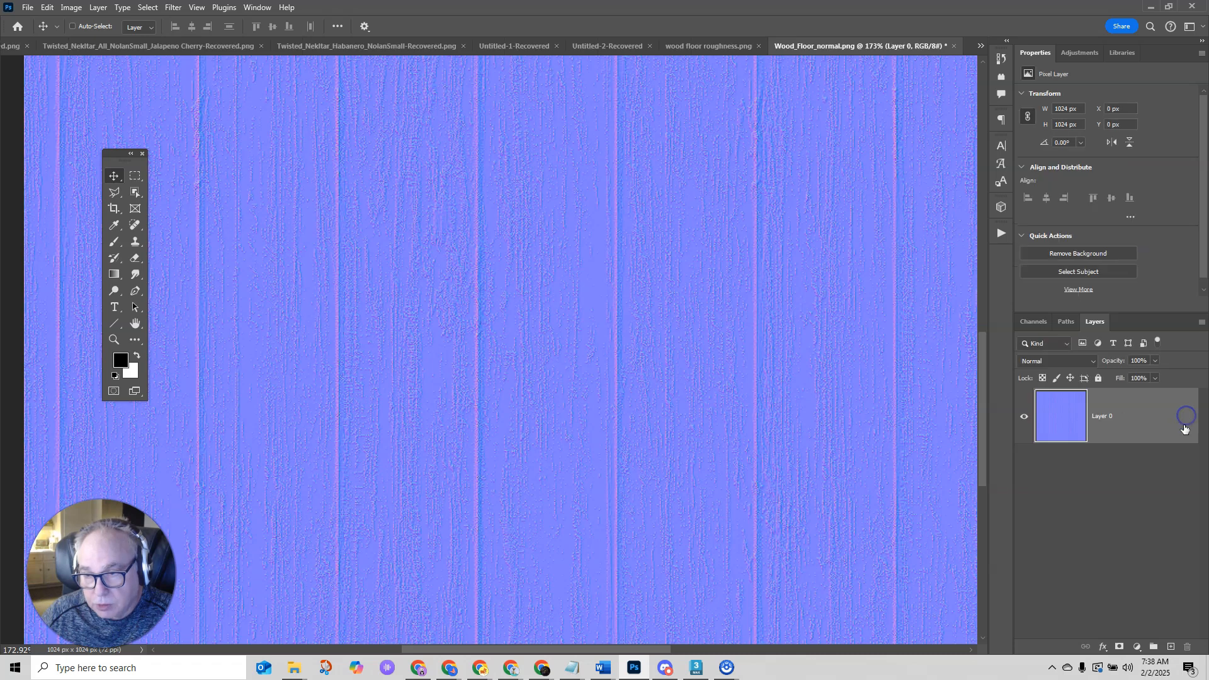
key(ctrl+j)
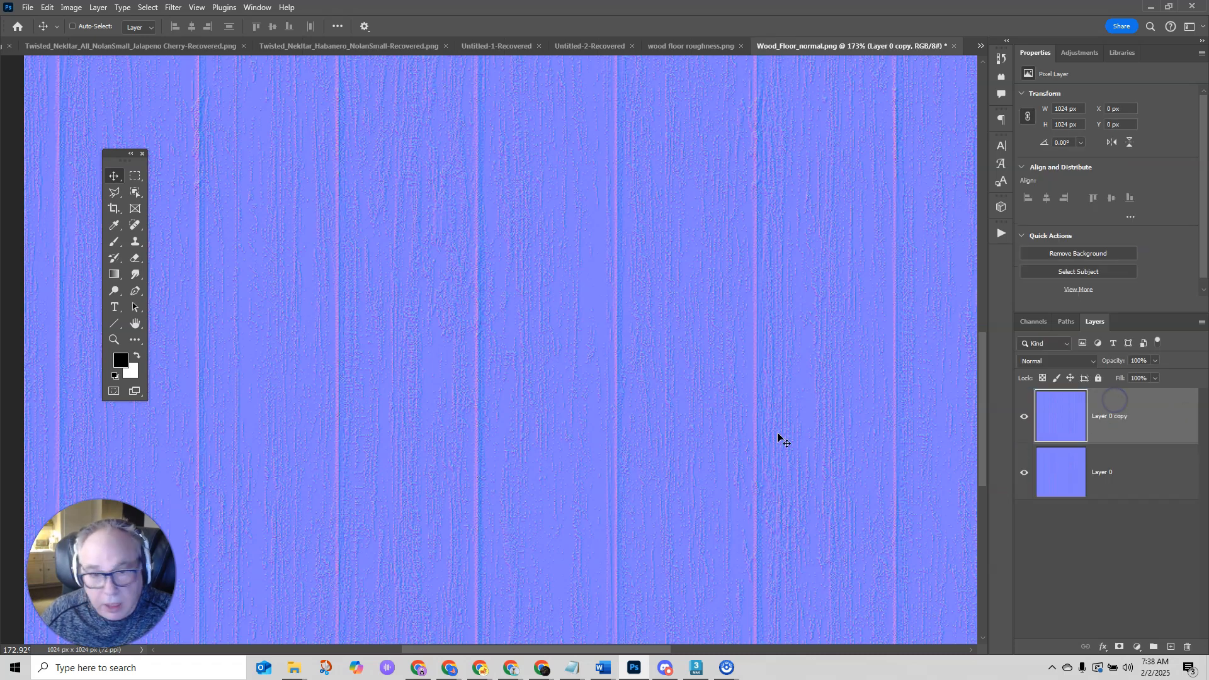
- Apply a Gaussian Blur with a 0.5-pixel radius to the duplicated normal map layer
click(172, 9)
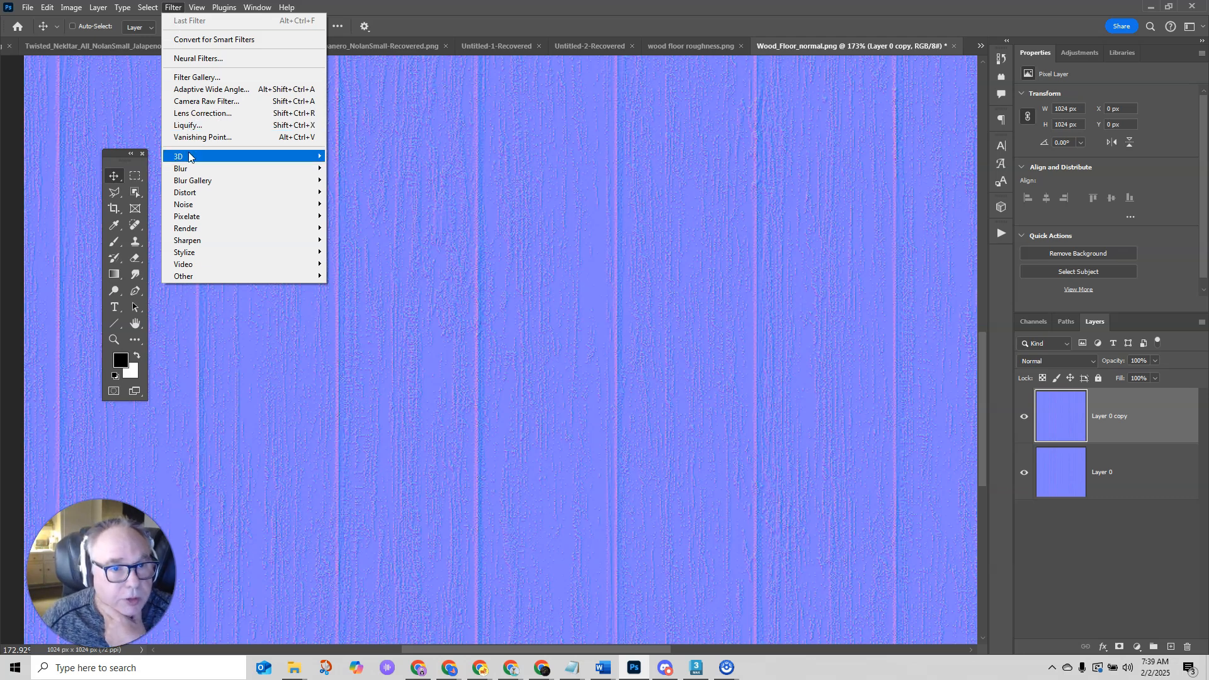
mouse_move(189, 170)
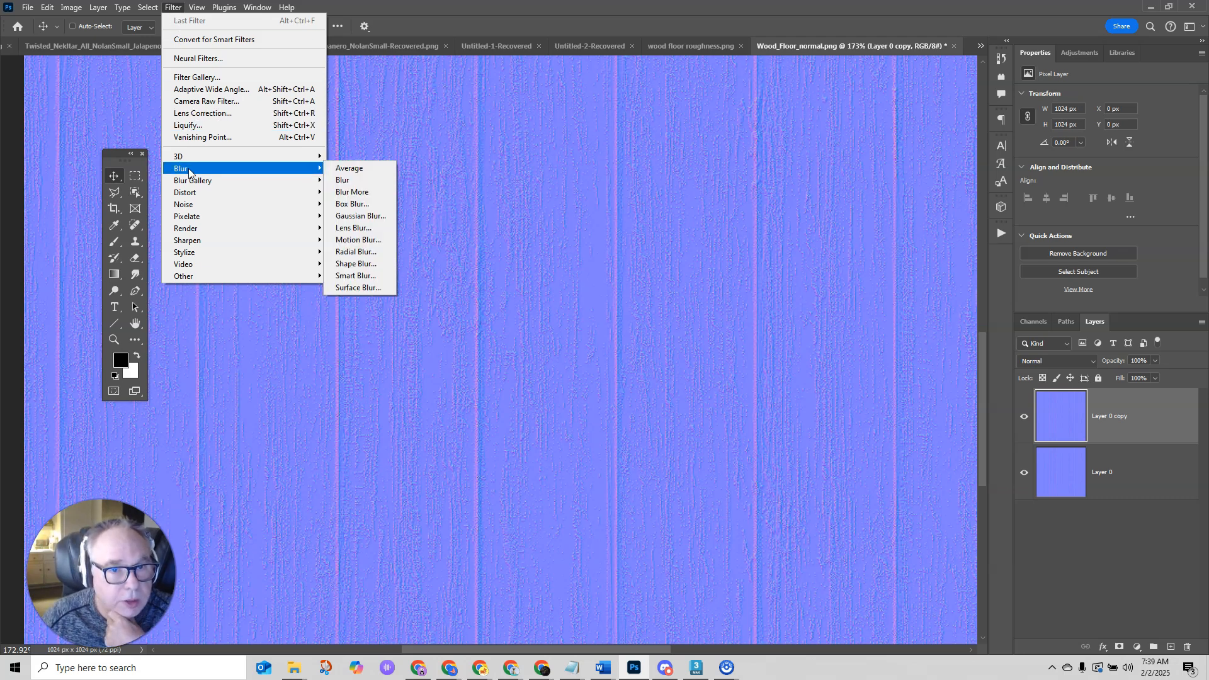
click(379, 217)
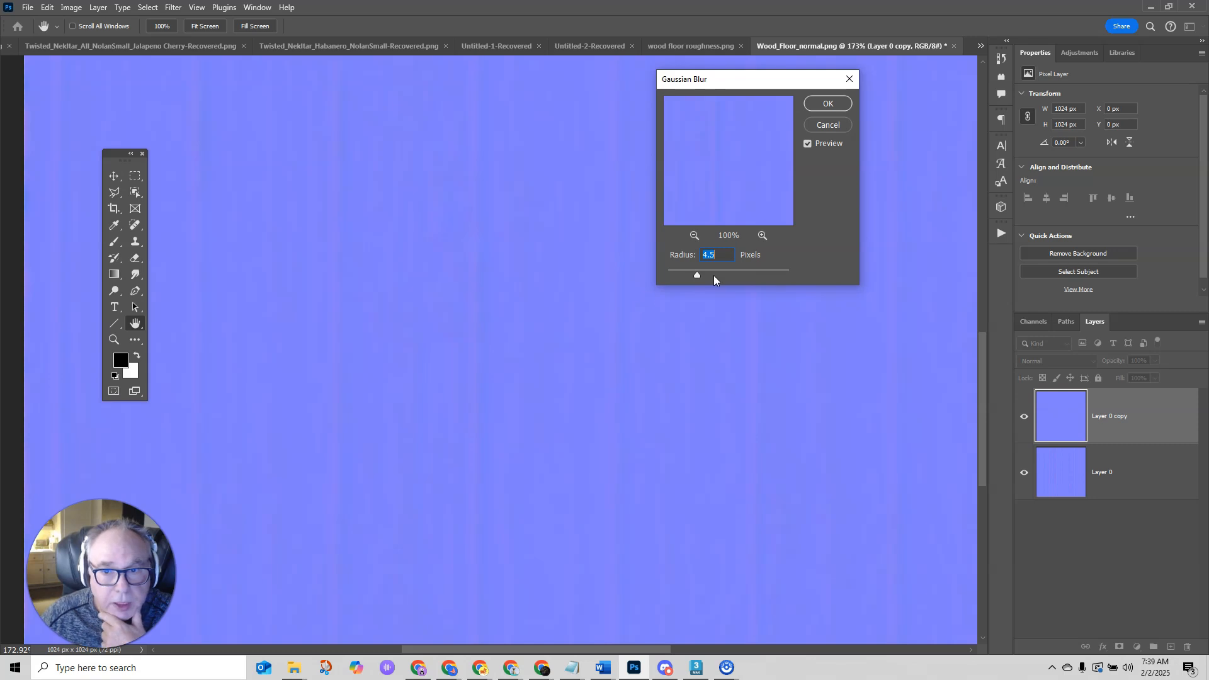
drag(699, 277, 649, 277)
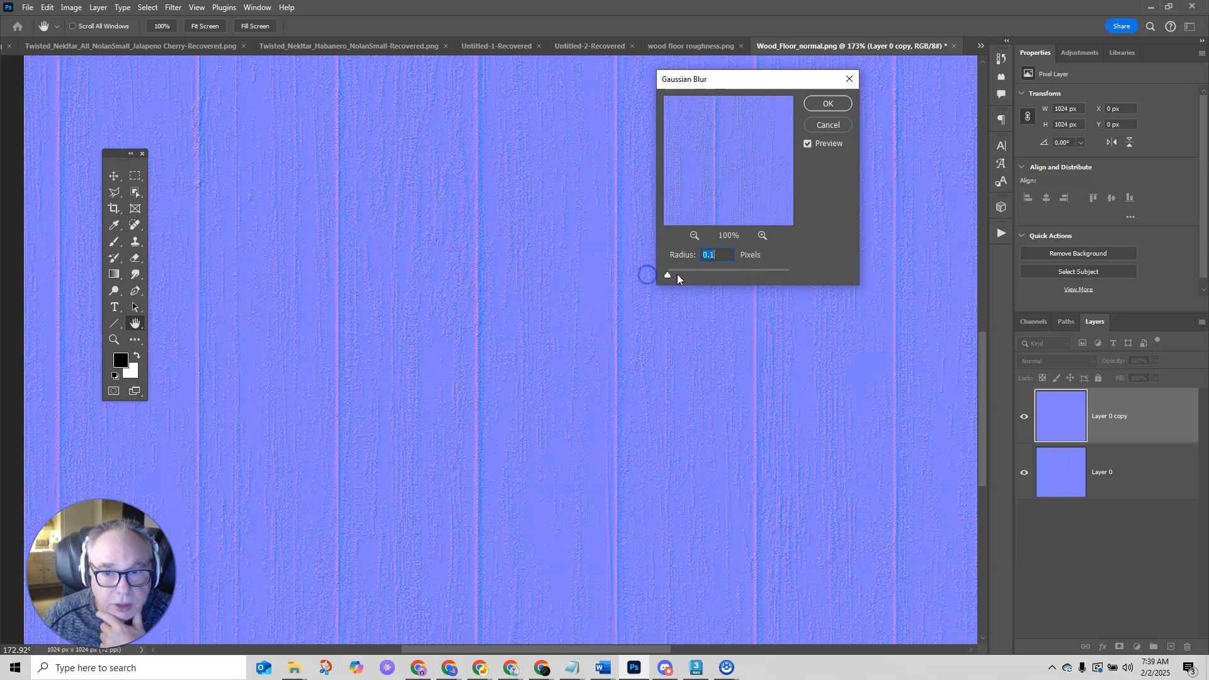
click(808, 145)
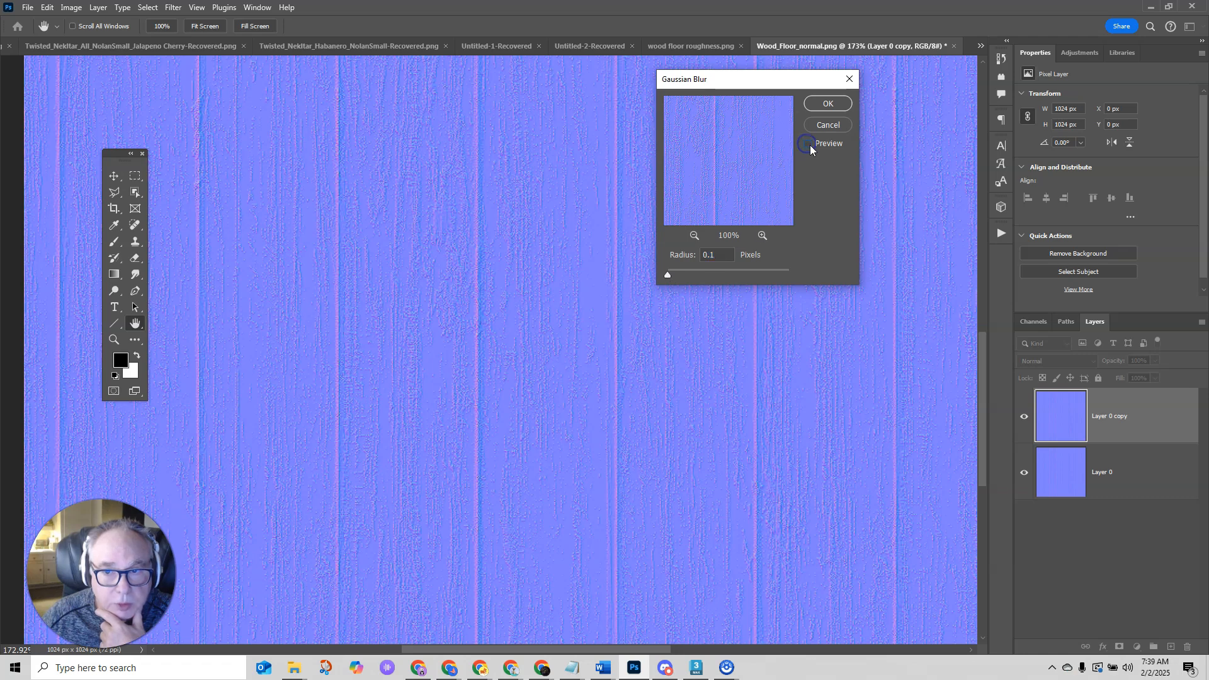
click(809, 145)
drag(669, 277, 670, 276)
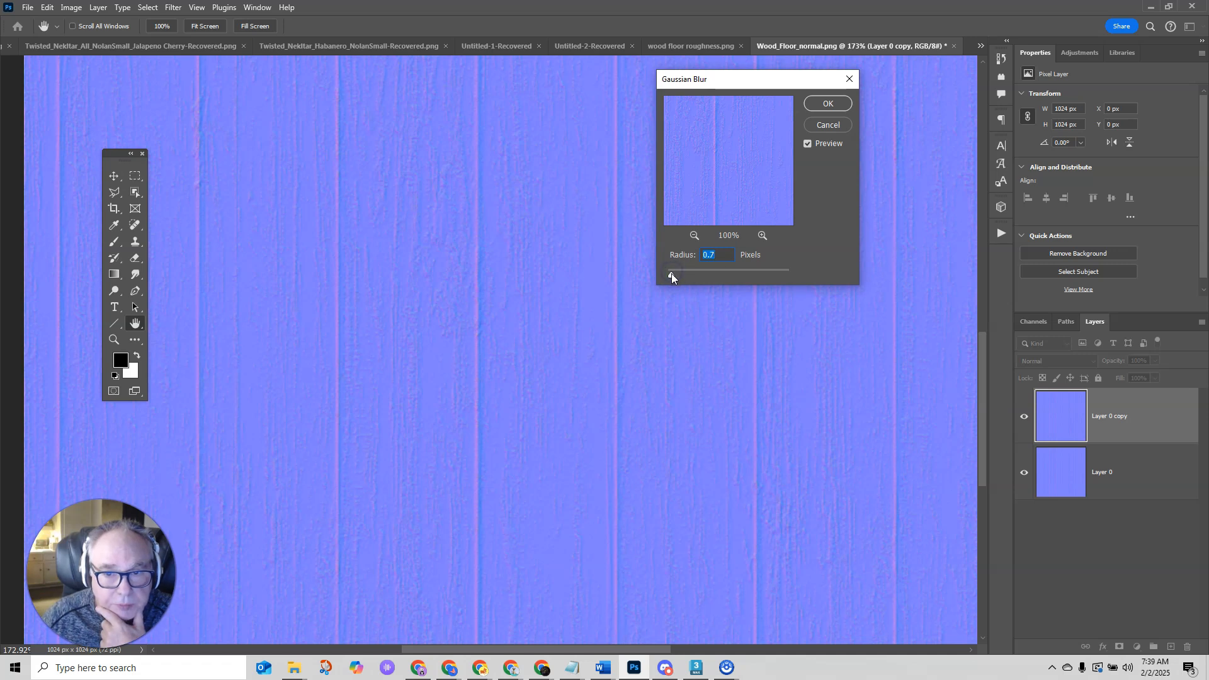
click(809, 144)
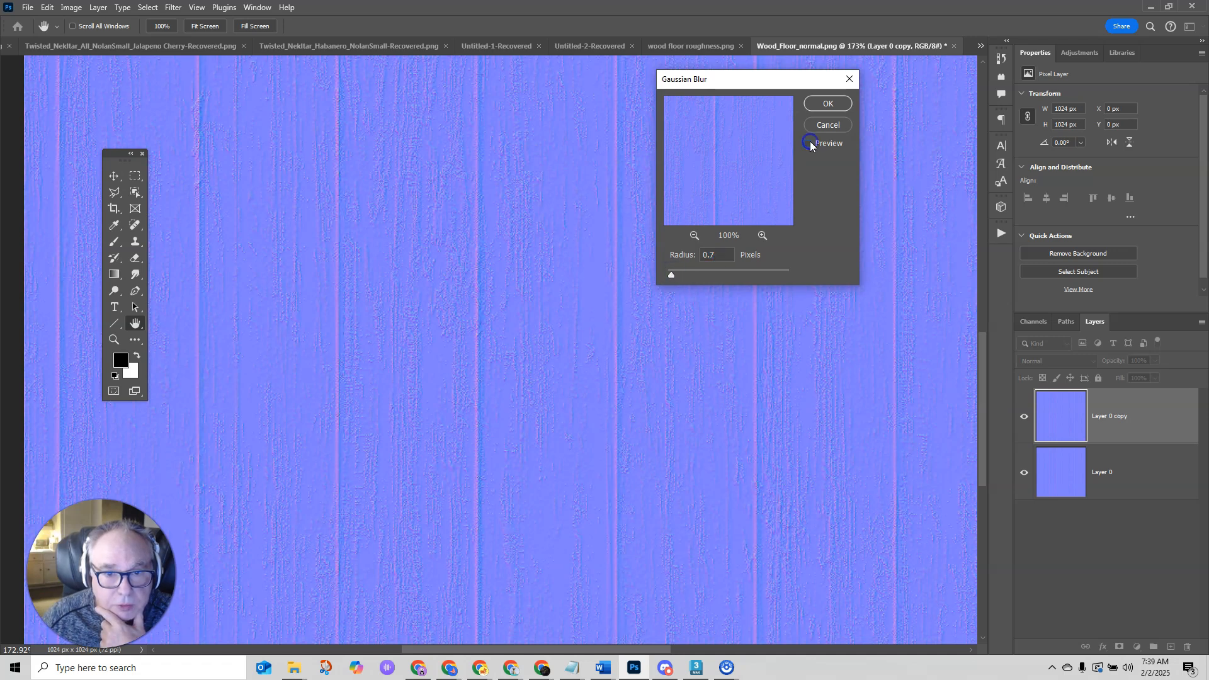
click(809, 144)
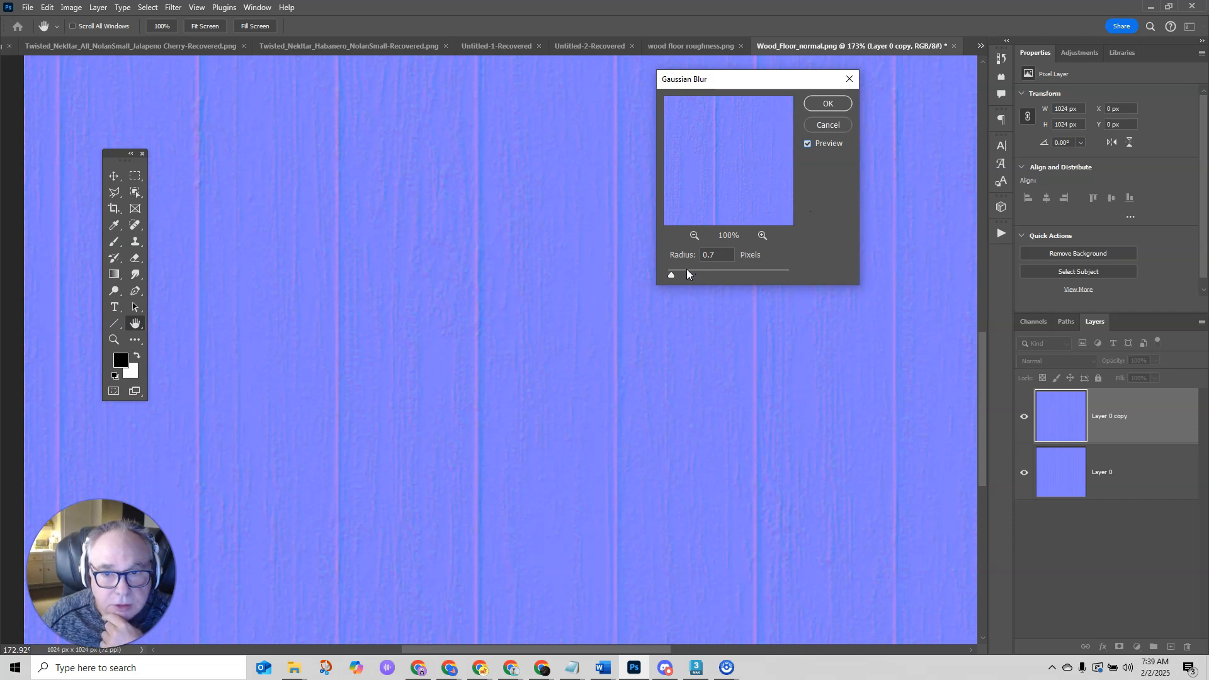
drag(668, 275, 670, 277)
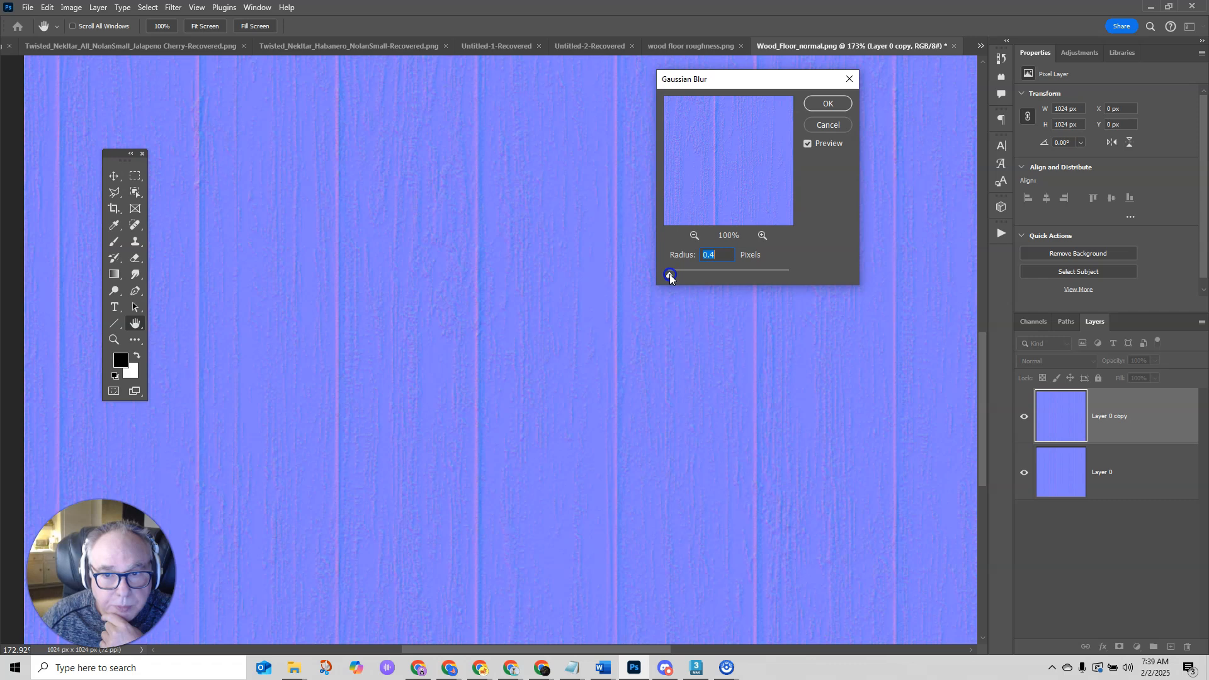
drag(670, 277, 674, 277)
text(.5)
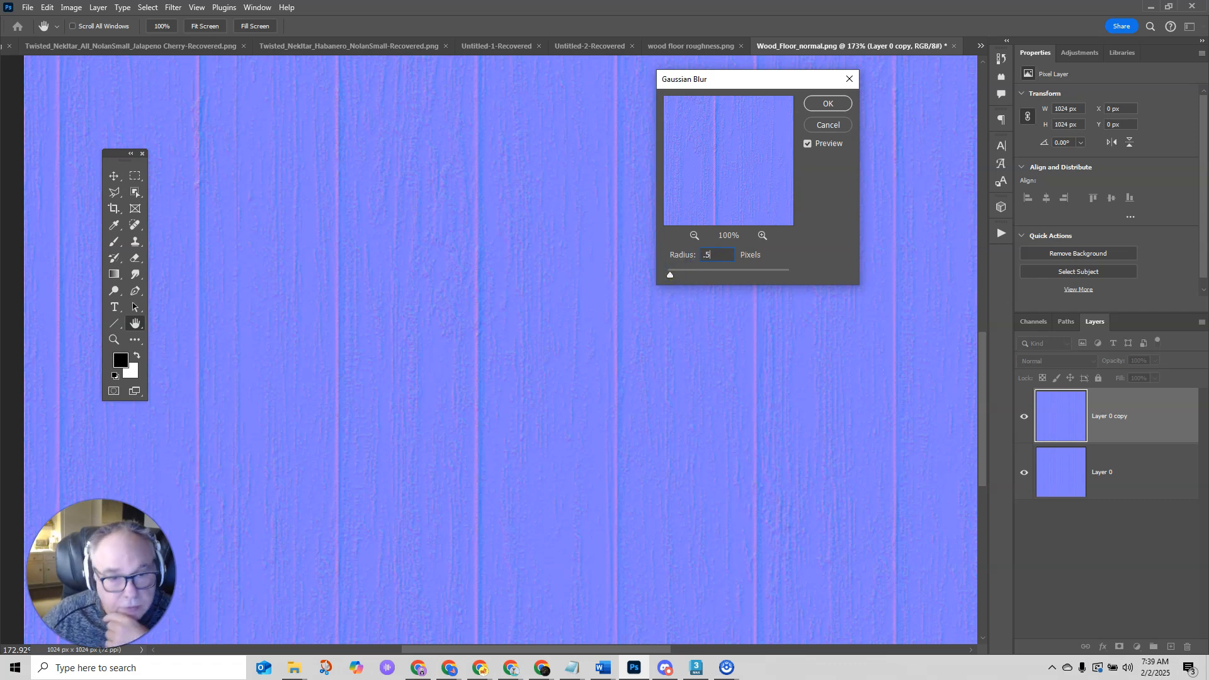
key(Return)
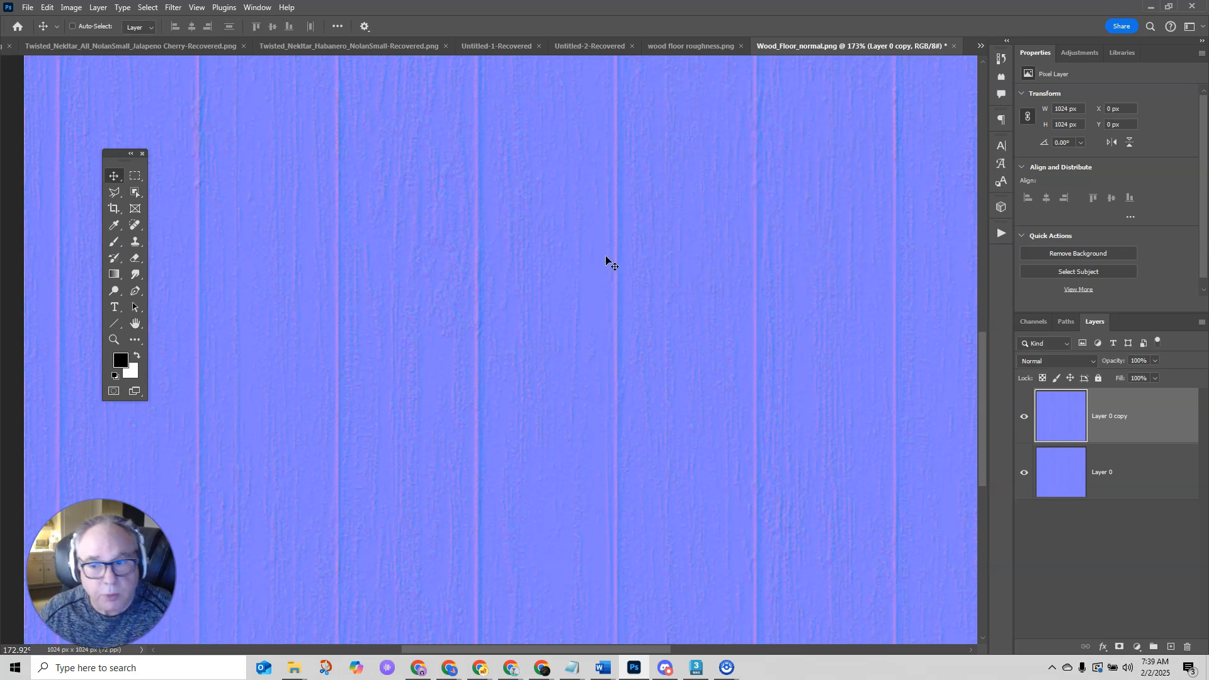
- Compare the blurred copy with the original normal map layer by toggling the copy's visibility
click(1027, 418)
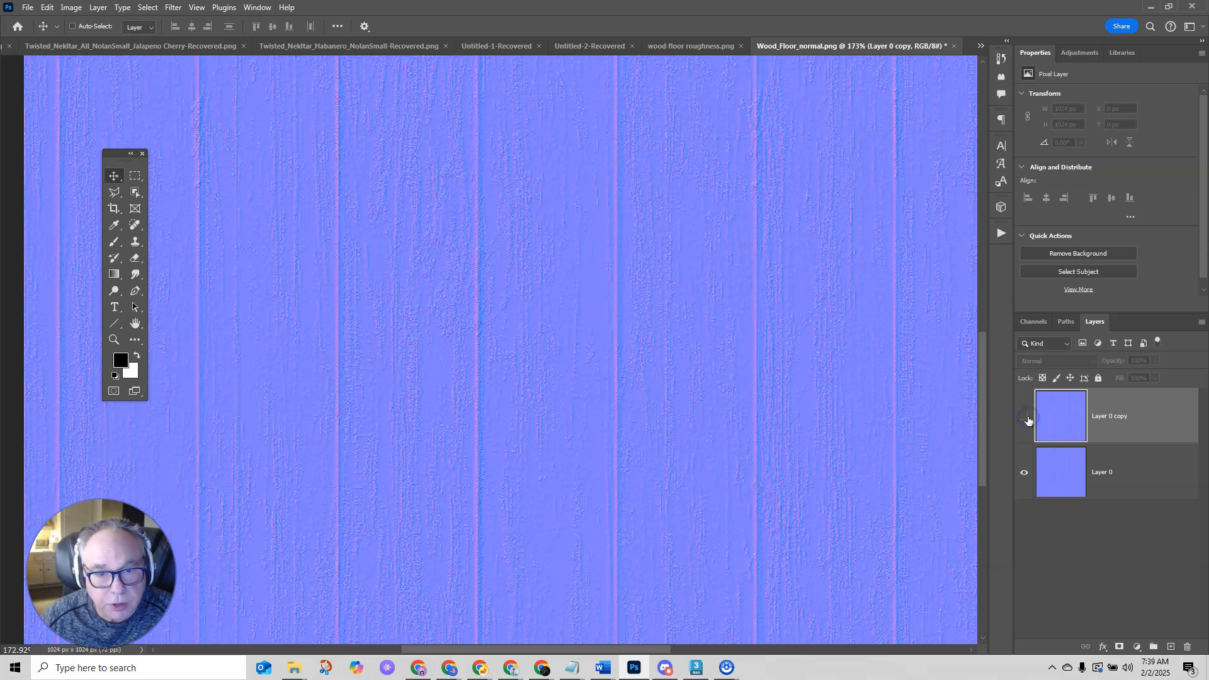
click(1026, 418)
click(1028, 419)
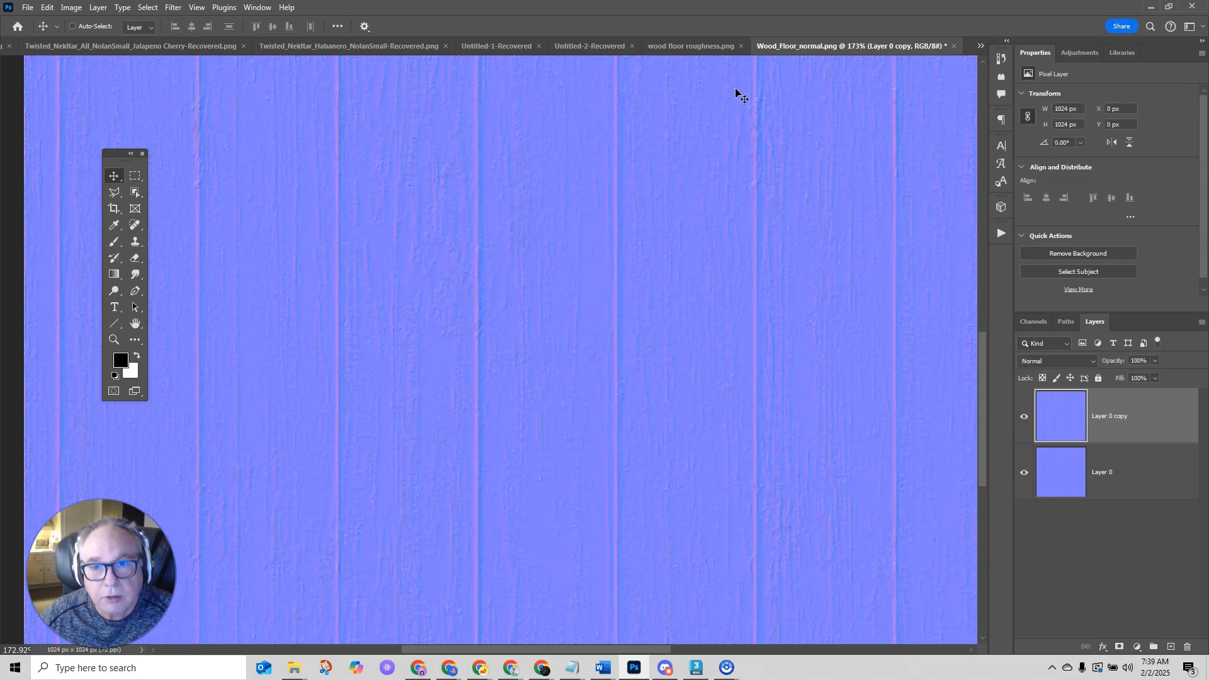
- Switch to the wood floor roughness.png document and duplicate its Layer 1
click(690, 46)
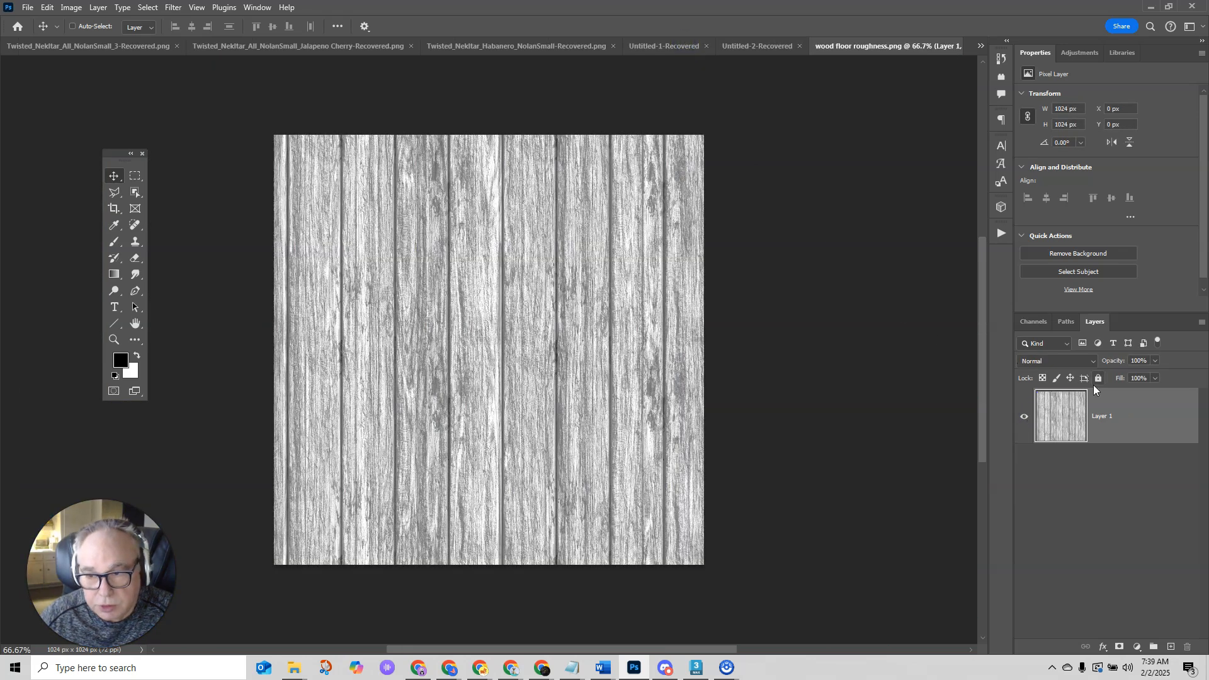
alt+scroll(586, 431, up, 3)
alt+scroll(594, 416, up, 2)
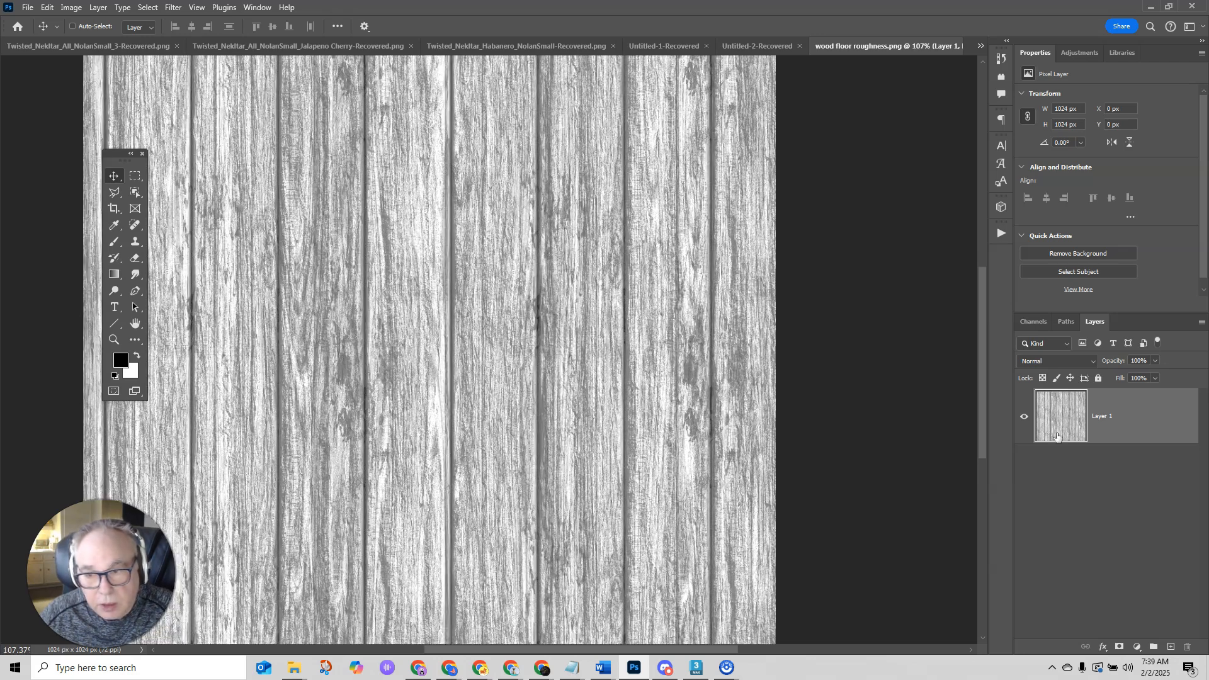
key(ctrl+j)
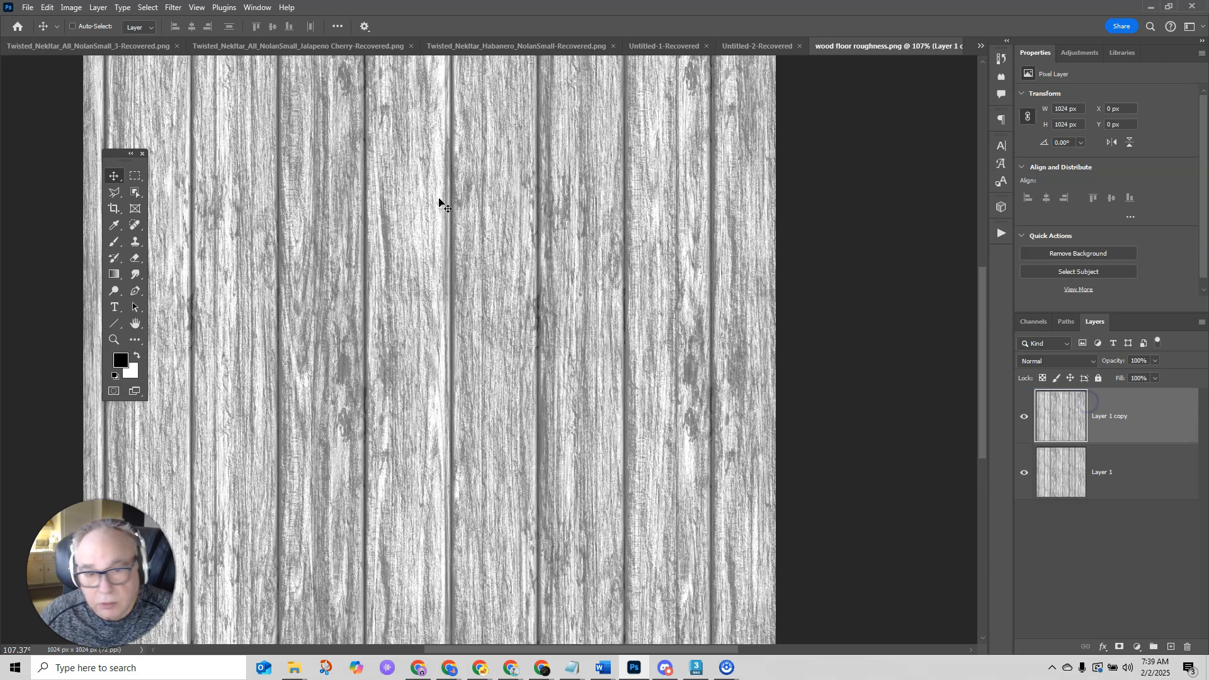
- Reapply the last Gaussian Blur to the duplicated roughness layer and quick-export the image as a PNG, replacing wood floor roughness.png
click(176, 8)
click(187, 21)
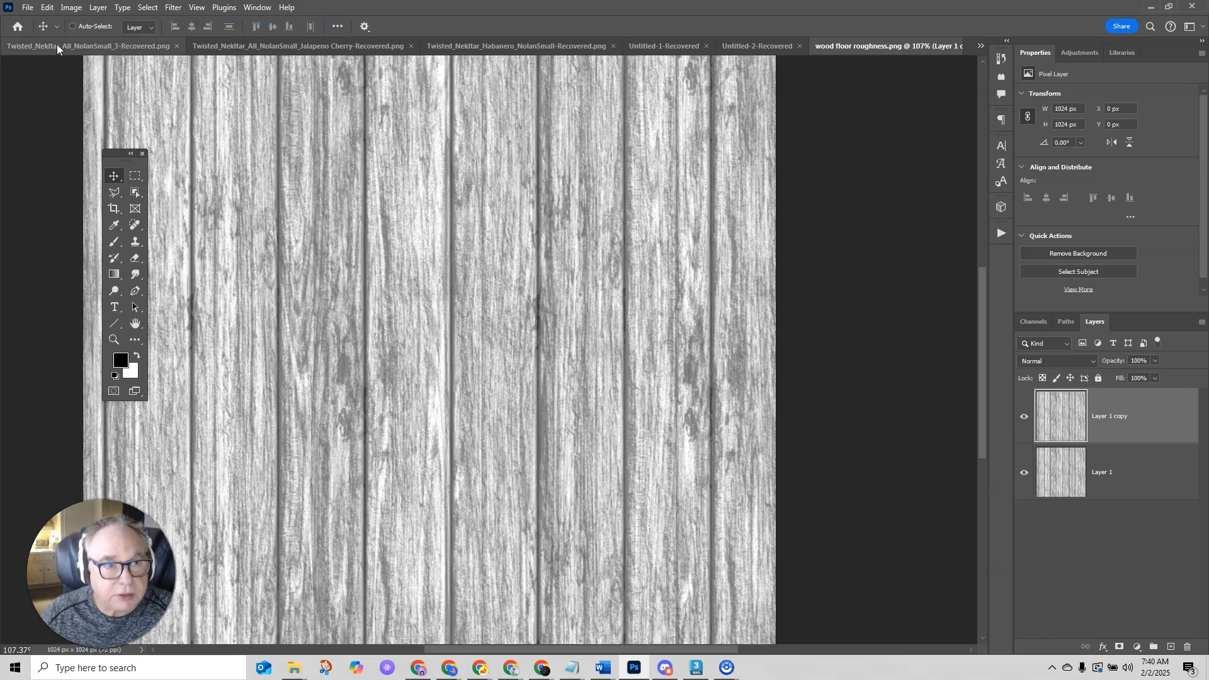
click(28, 8)
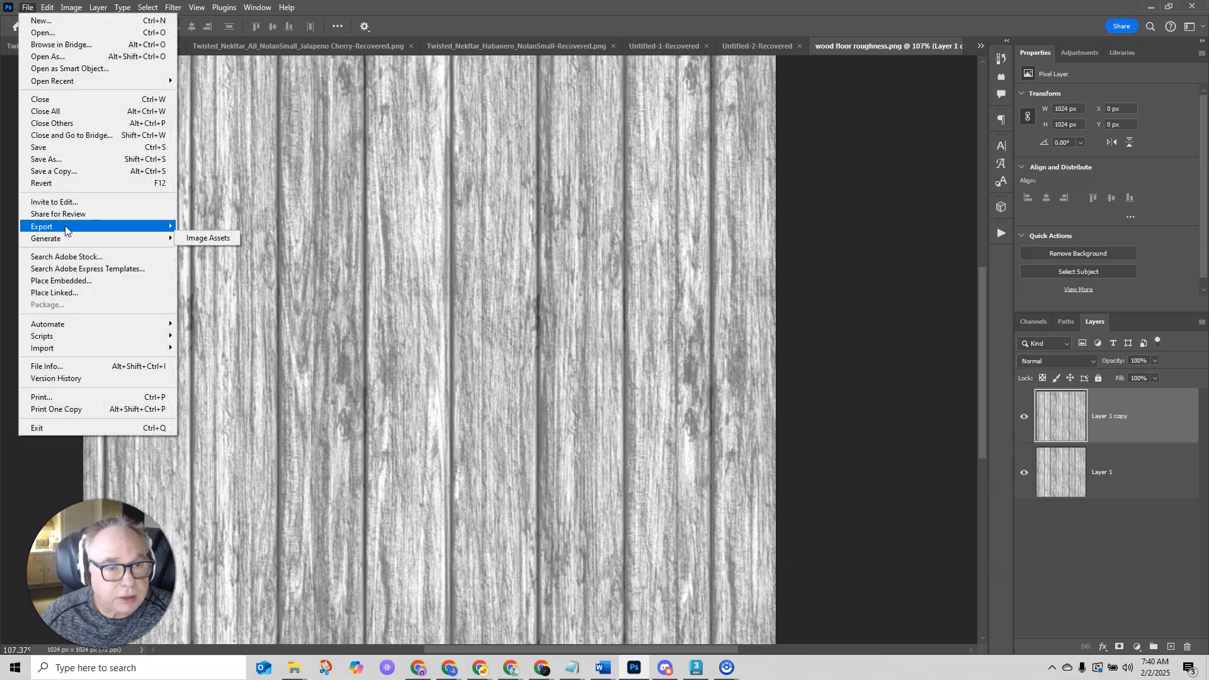
mouse_move(70, 227)
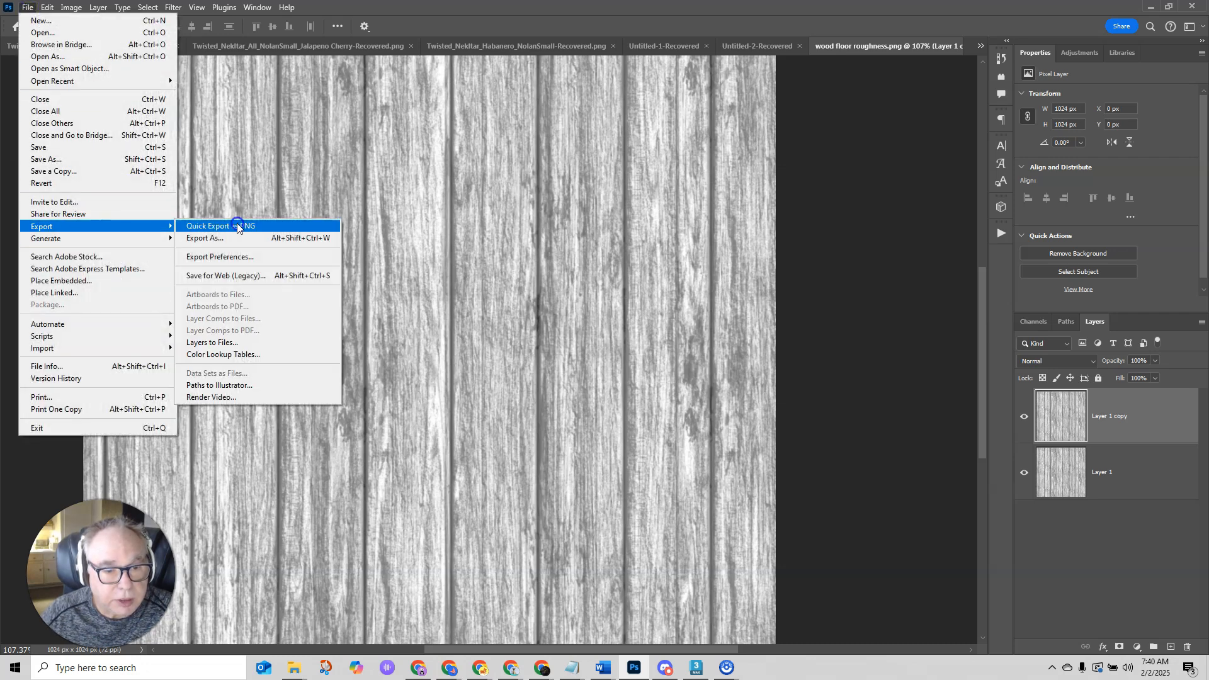
click(237, 227)
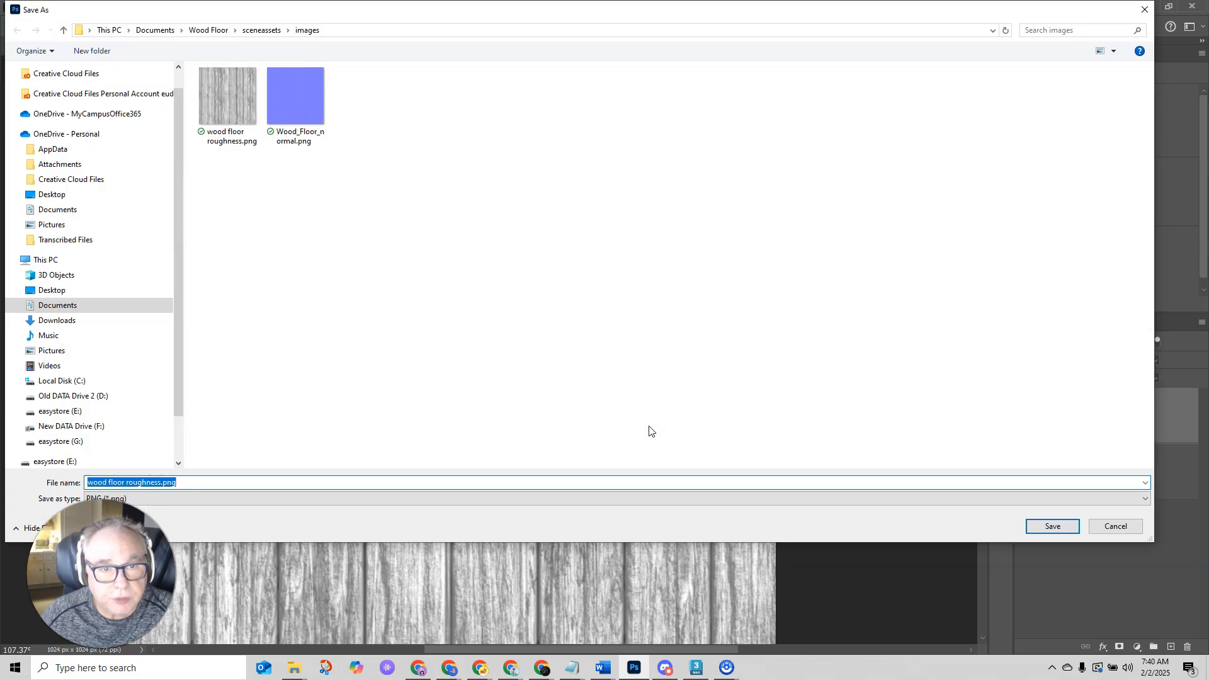
click(236, 85)
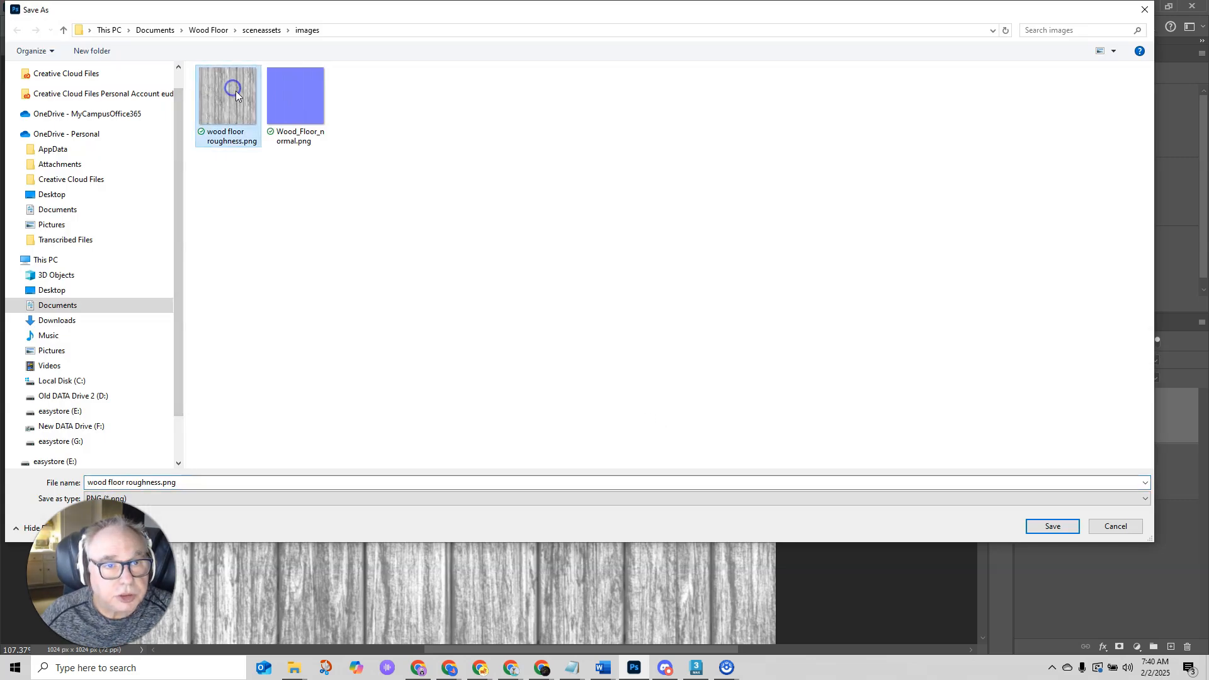
click(1049, 527)
click(634, 335)
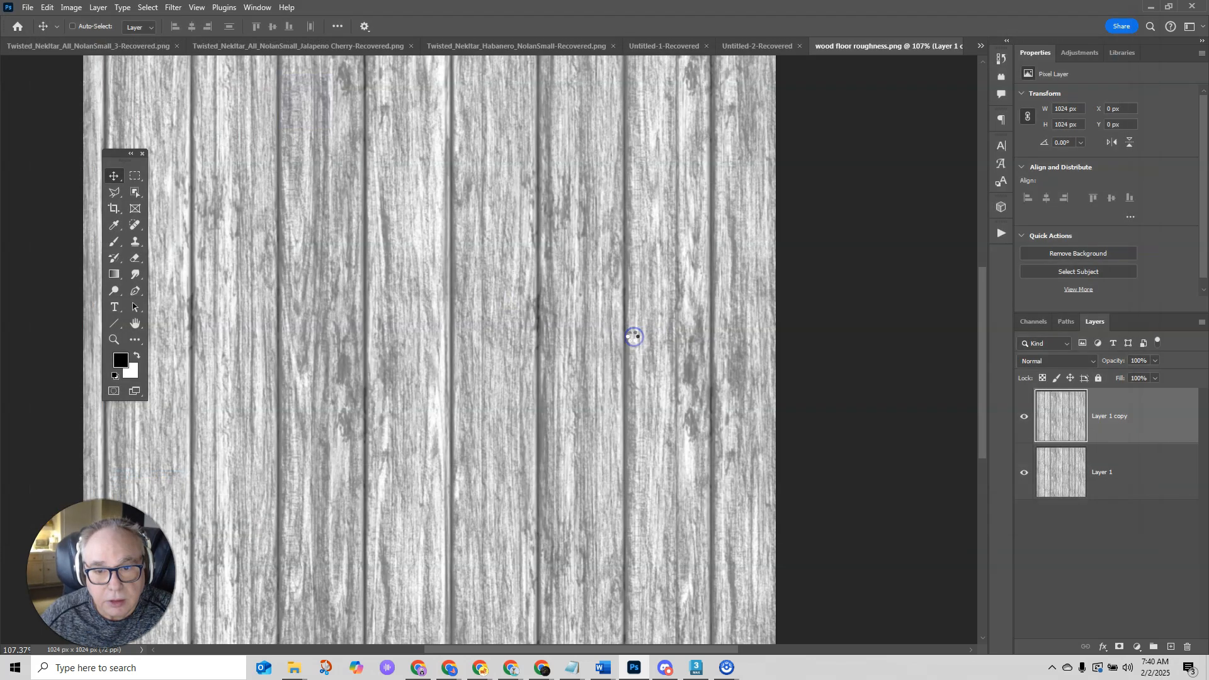
- Switch to the Wood_Floor_normal.png document and quick-export it as a PNG, replacing the existing file in the images folder
click(981, 46)
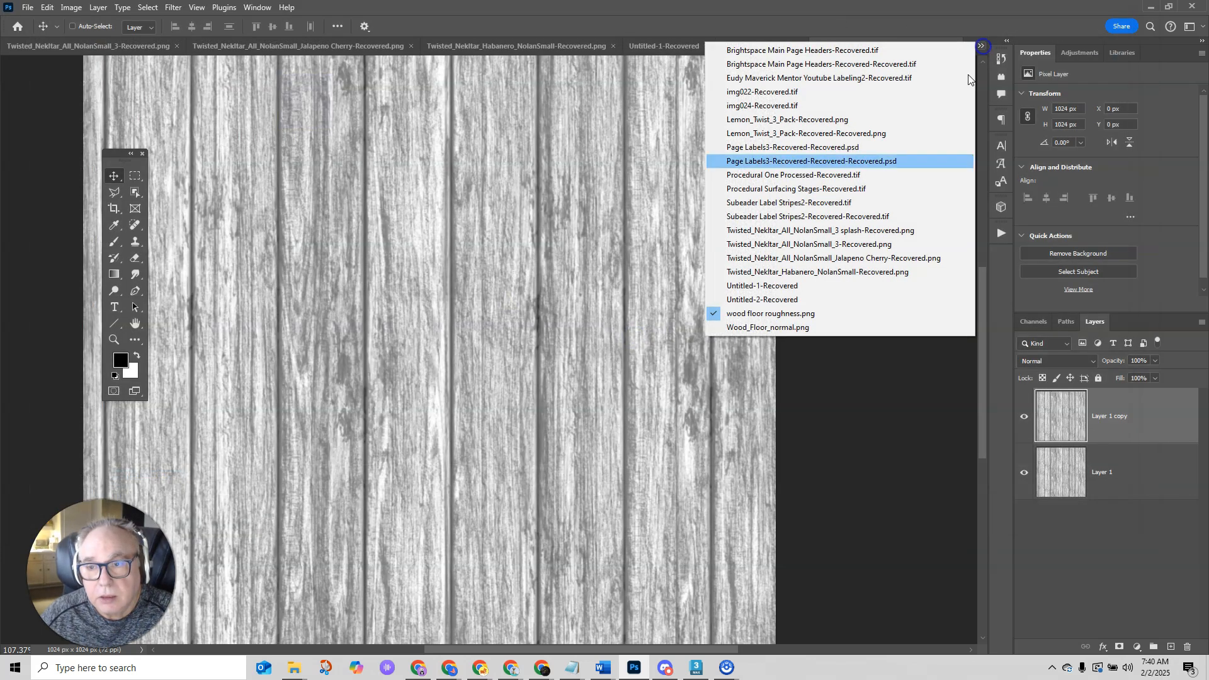
click(798, 331)
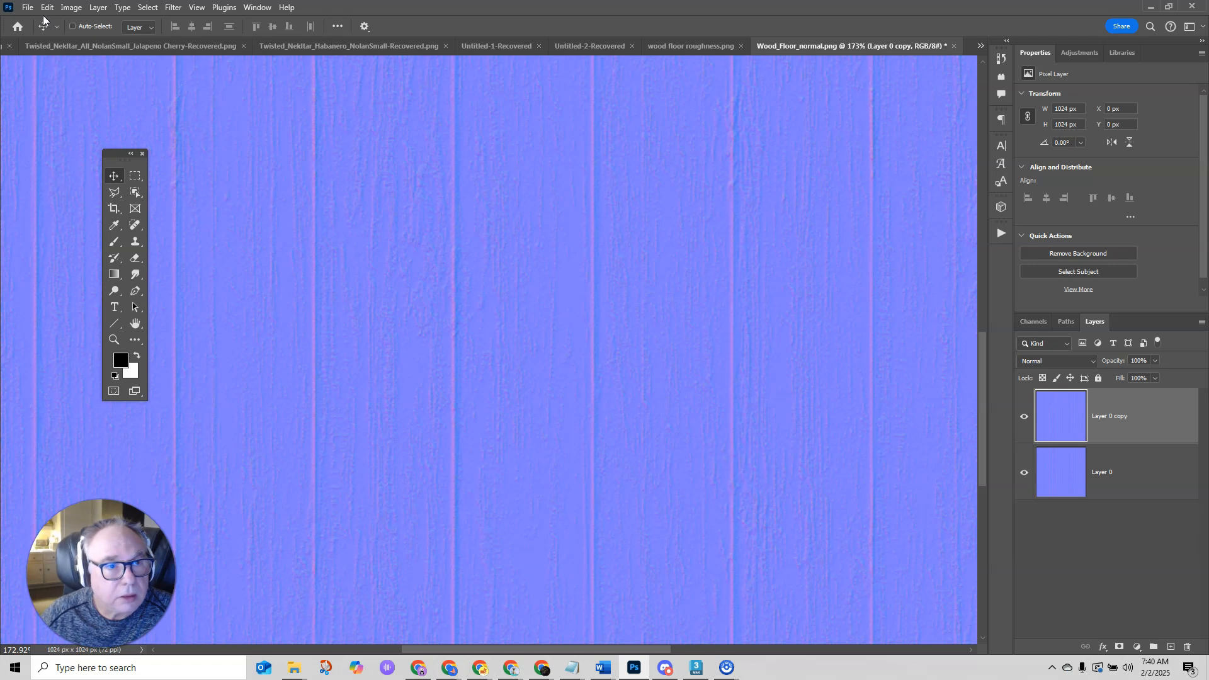
click(28, 8)
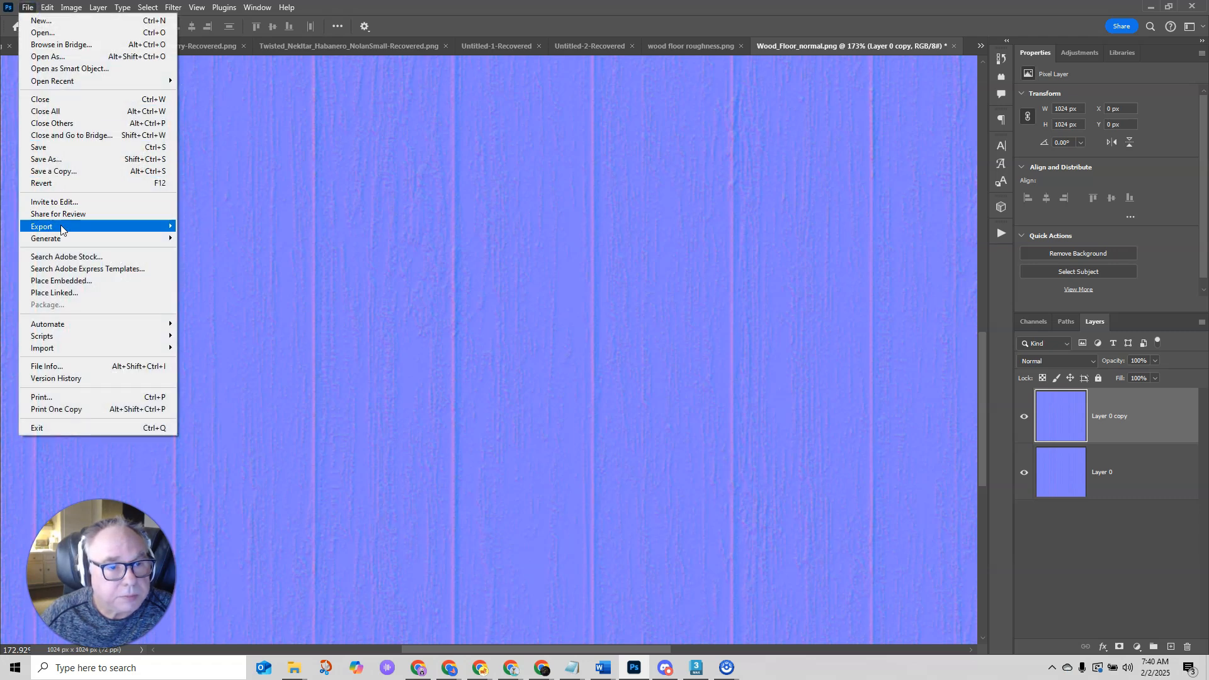
mouse_move(61, 230)
click(194, 229)
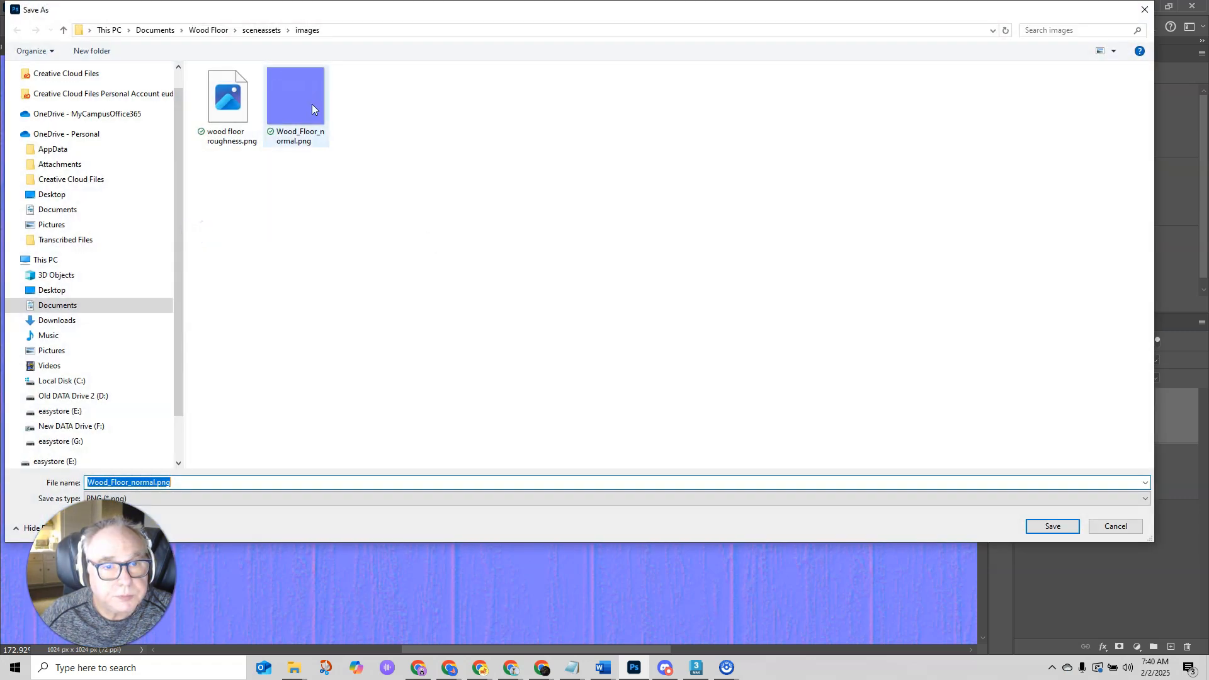
click(1049, 523)
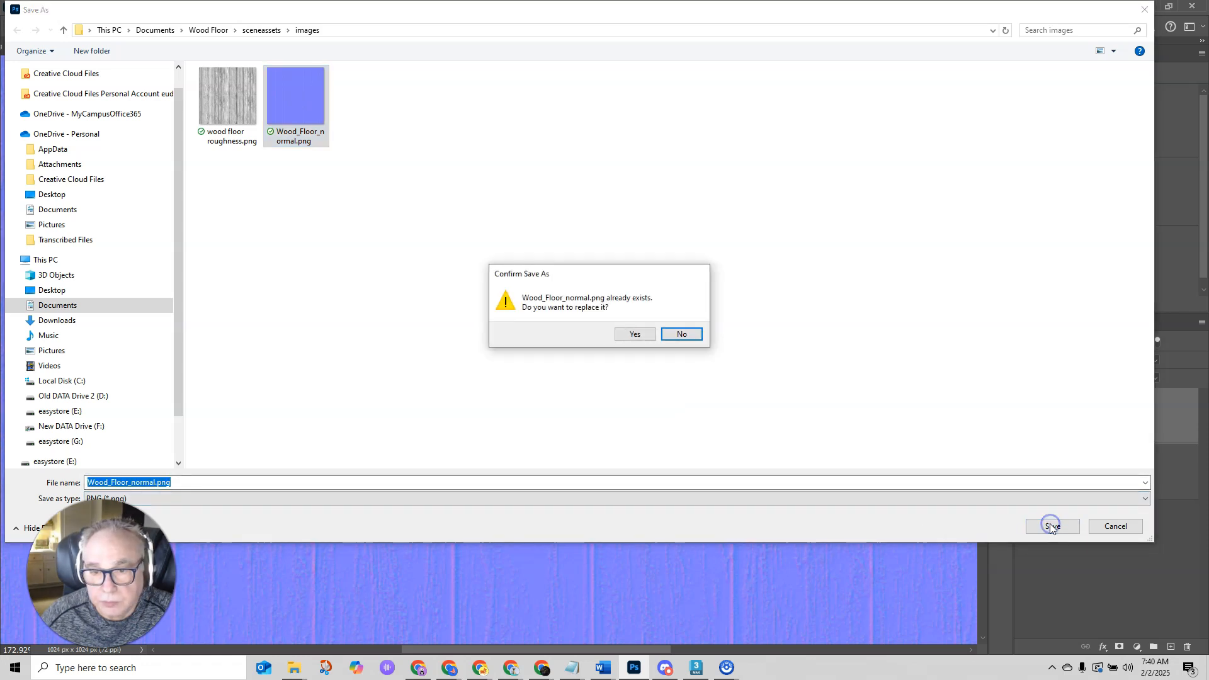
click(637, 334)
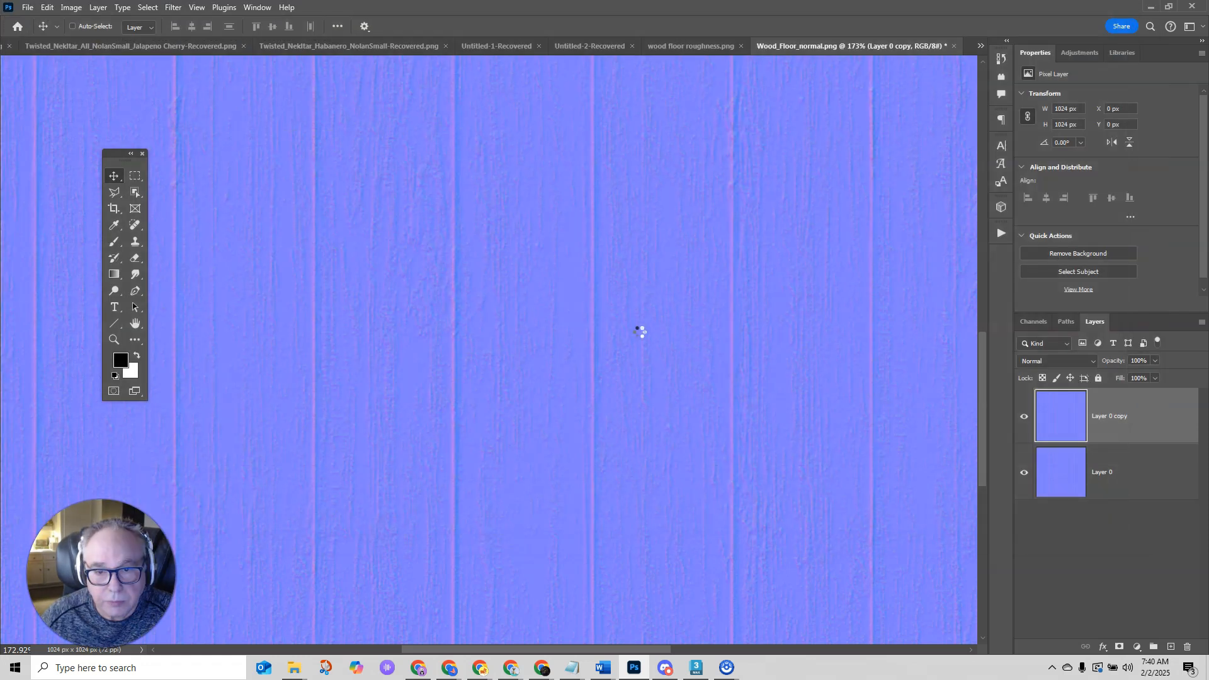
- Return to 3ds Max and reload the normal (Map #3) and roughness (Map #2) bitmaps in the Slate Material Editor
click(1168, 6)
drag(610, 101, 1208, 129)
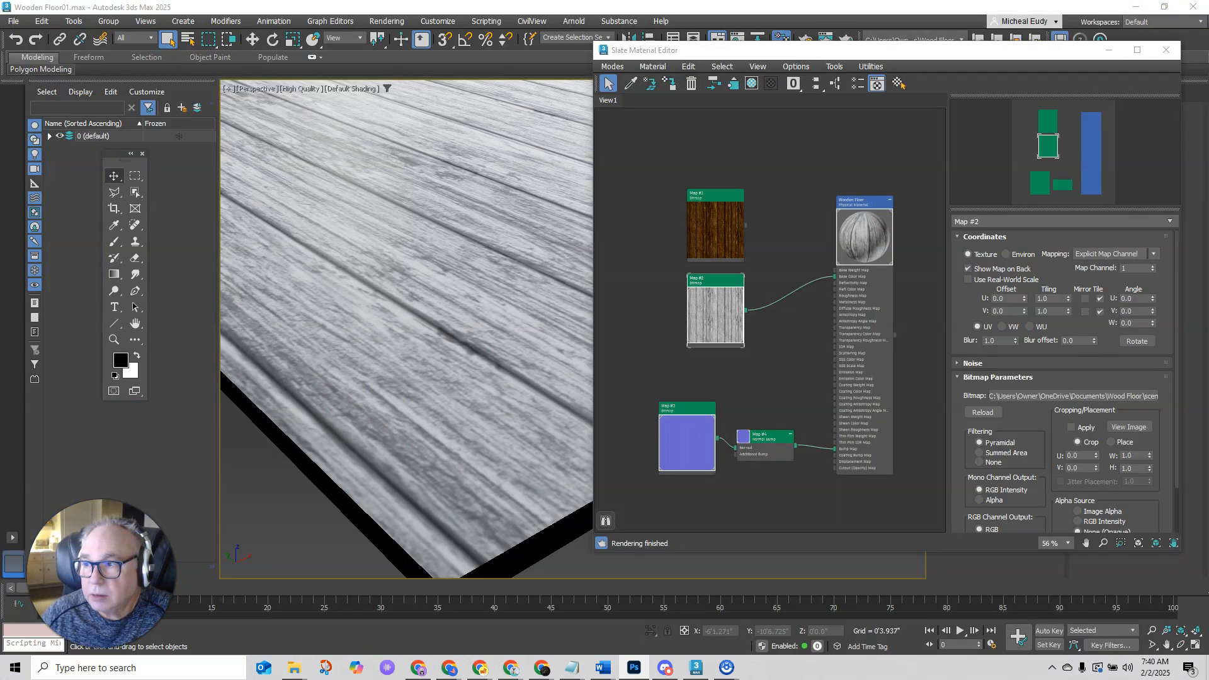
drag(752, 59, 504, 60)
click(420, 409)
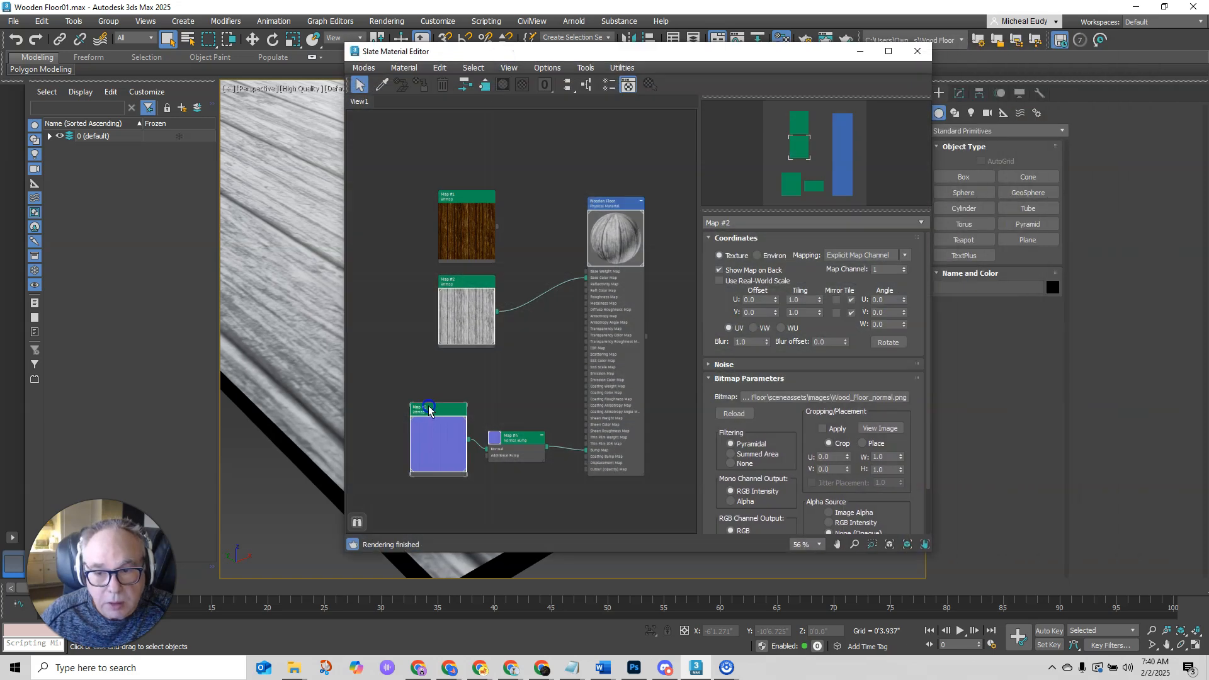
click(733, 414)
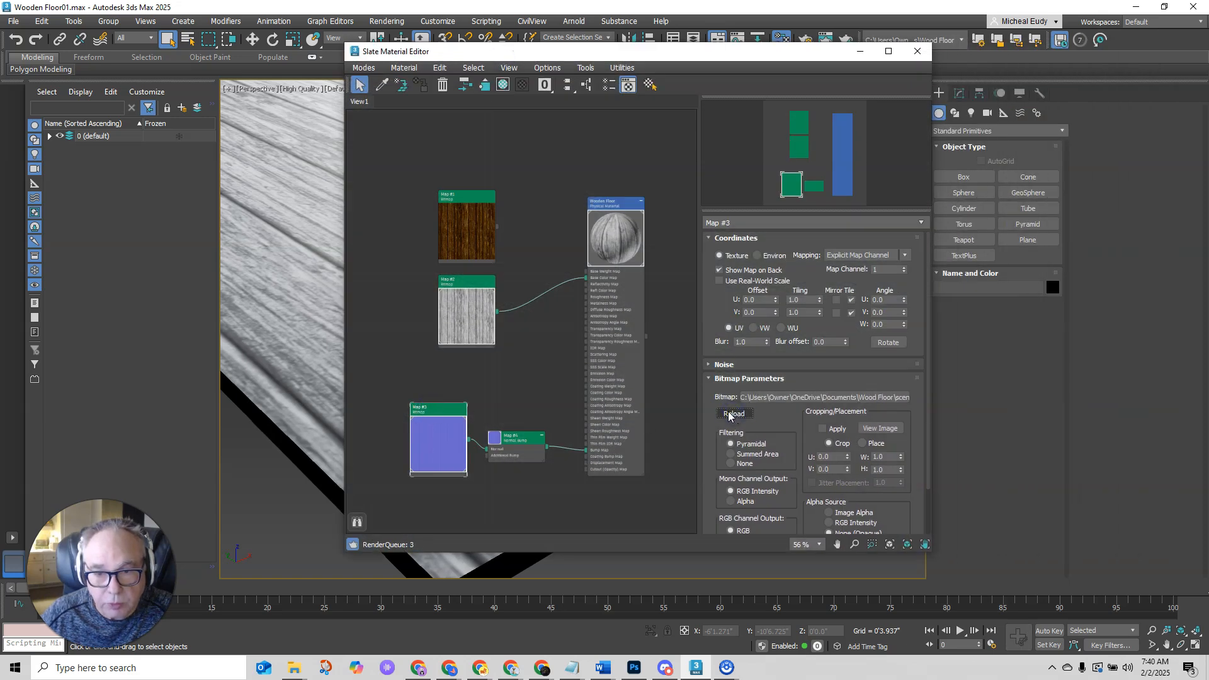
click(473, 285)
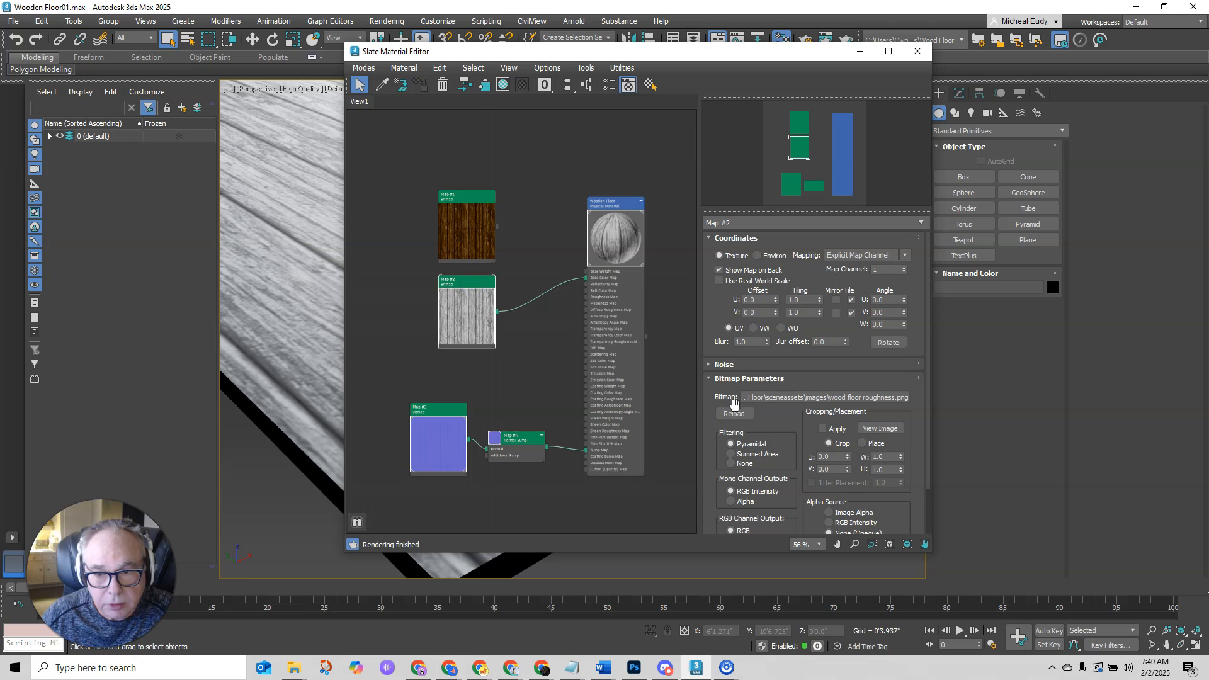
click(734, 414)
- View the reloaded normal map image of Map #3 to check the blur, then close the image window
click(423, 410)
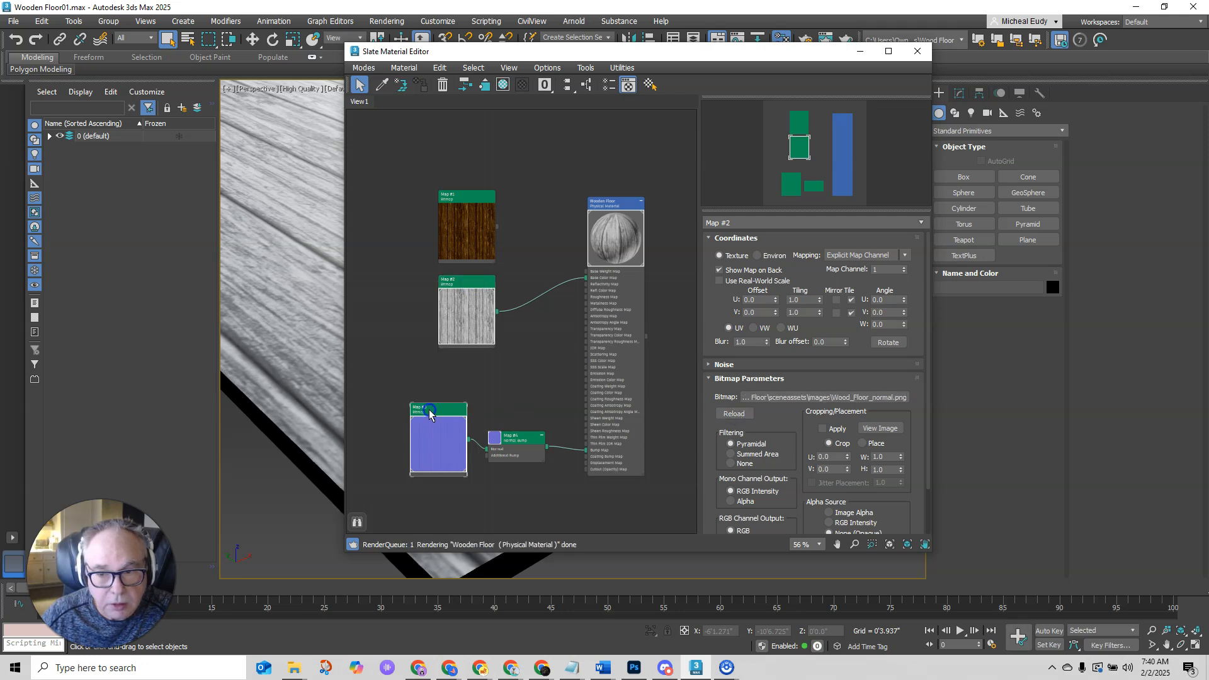
click(872, 429)
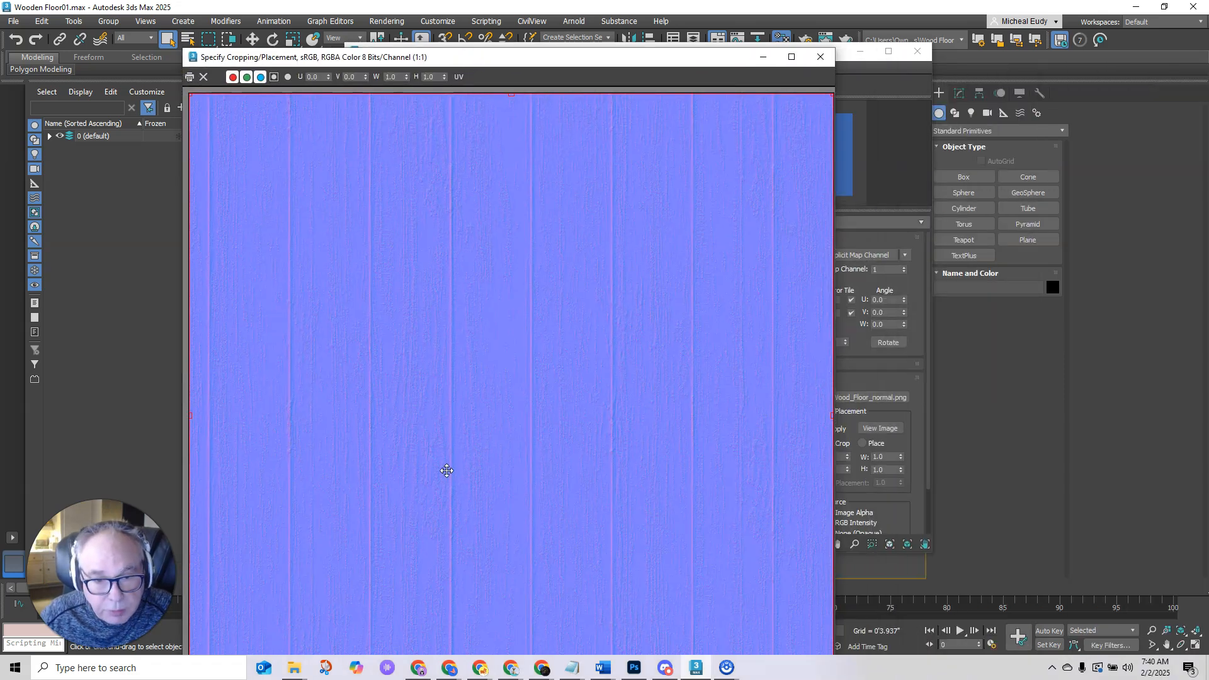
click(820, 56)
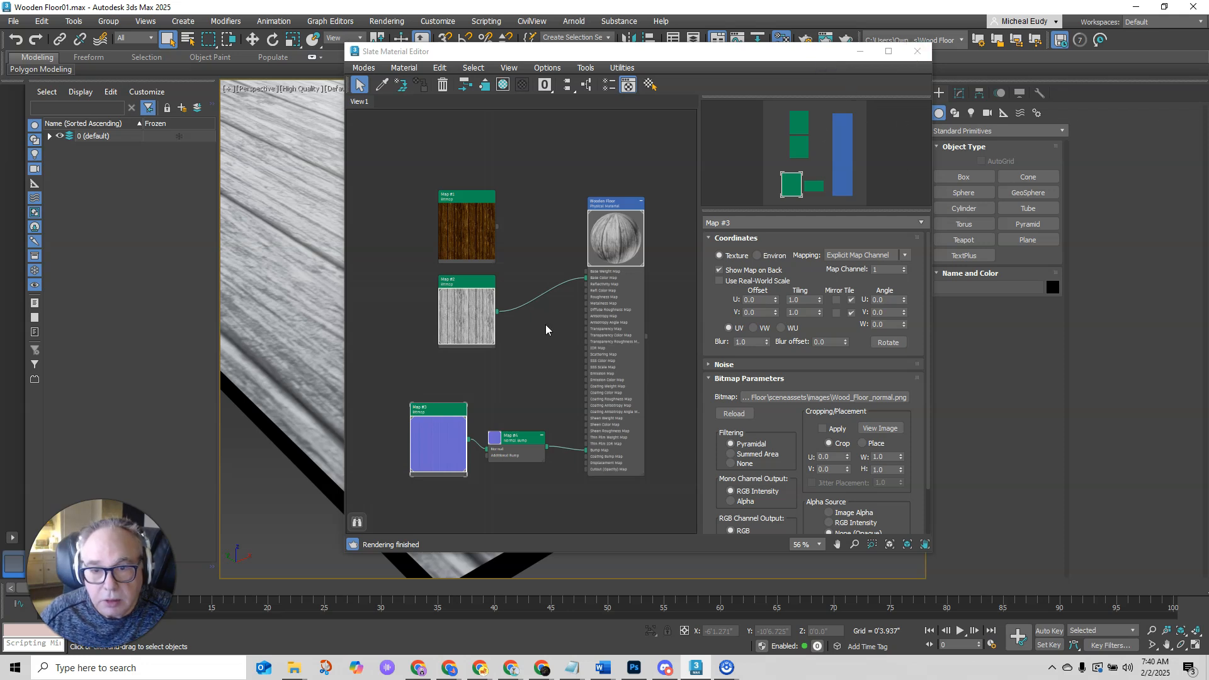
- Move the roughness bitmap's connection from Base Color Map to Roughness Map and enable the Bump Map of the Wooden Floor material
mouse_move(585, 278)
mouse_down()
mouse_move(569, 305)
mouse_move(585, 296)
mouse_up()
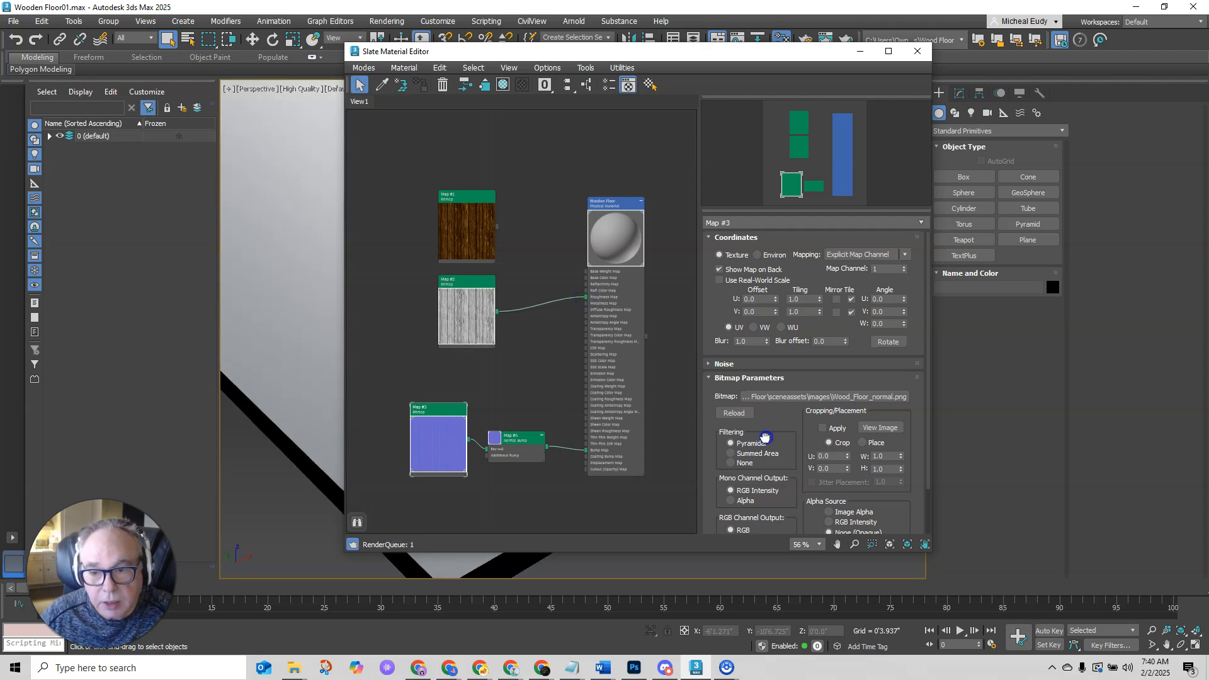
scroll(763, 439, down, 3)
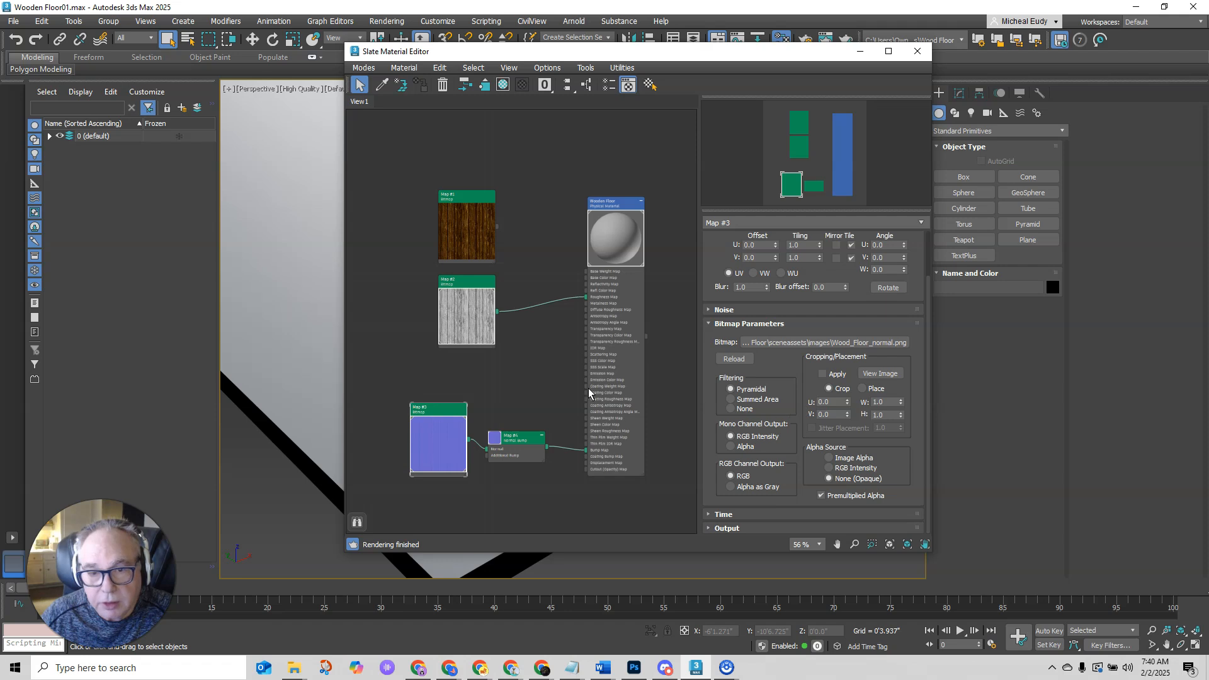
click(612, 209)
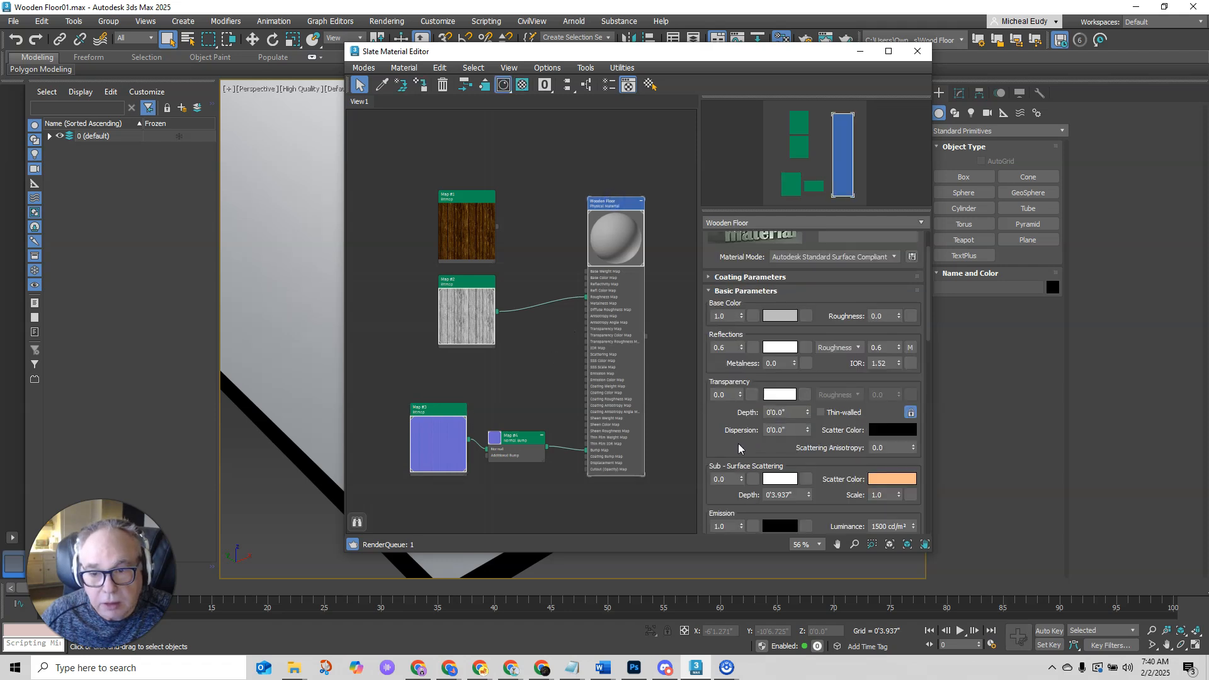
scroll(756, 434, down, 5)
scroll(766, 432, down, 3)
click(713, 424)
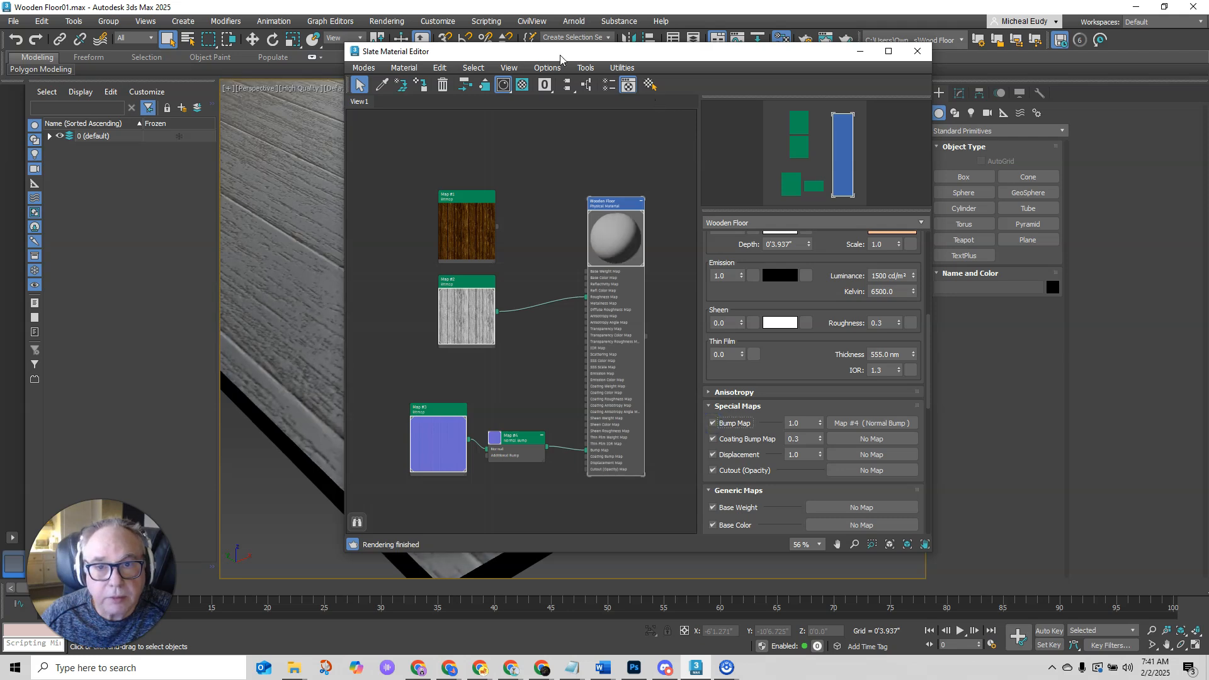
- Connect the wood floor base bitmap (Map #1) to the material's Base Color Map and enable its Roughness map
drag(561, 51, 925, 55)
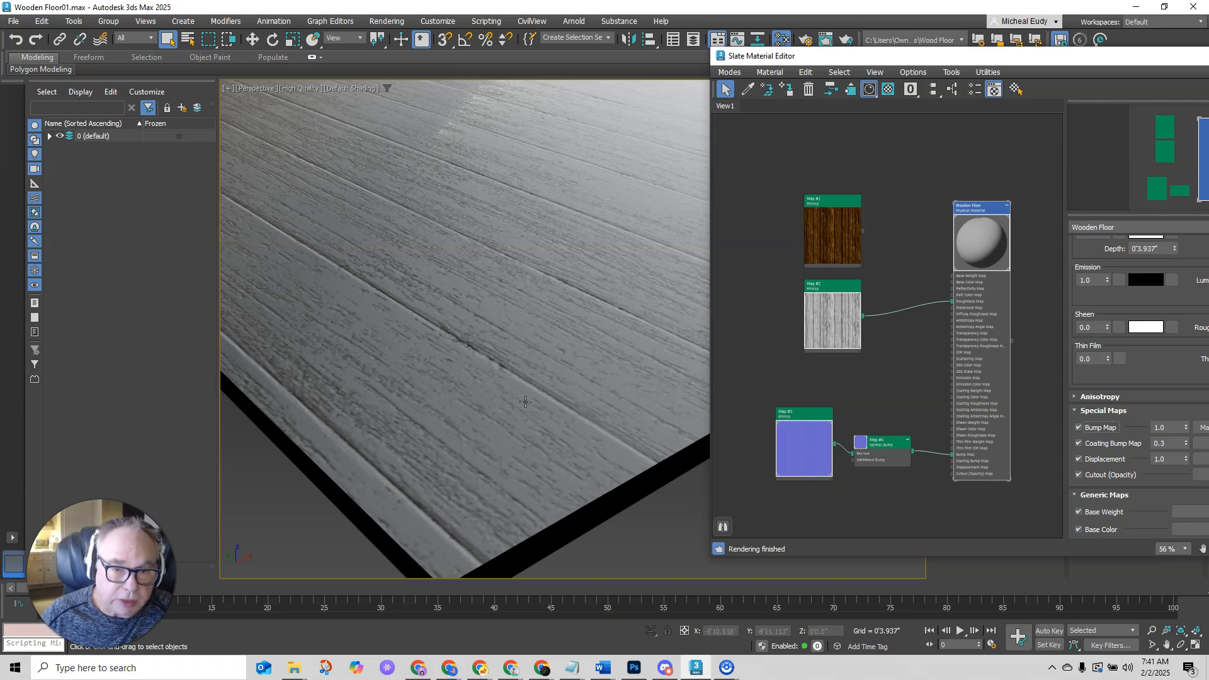
scroll(517, 387, down, 4)
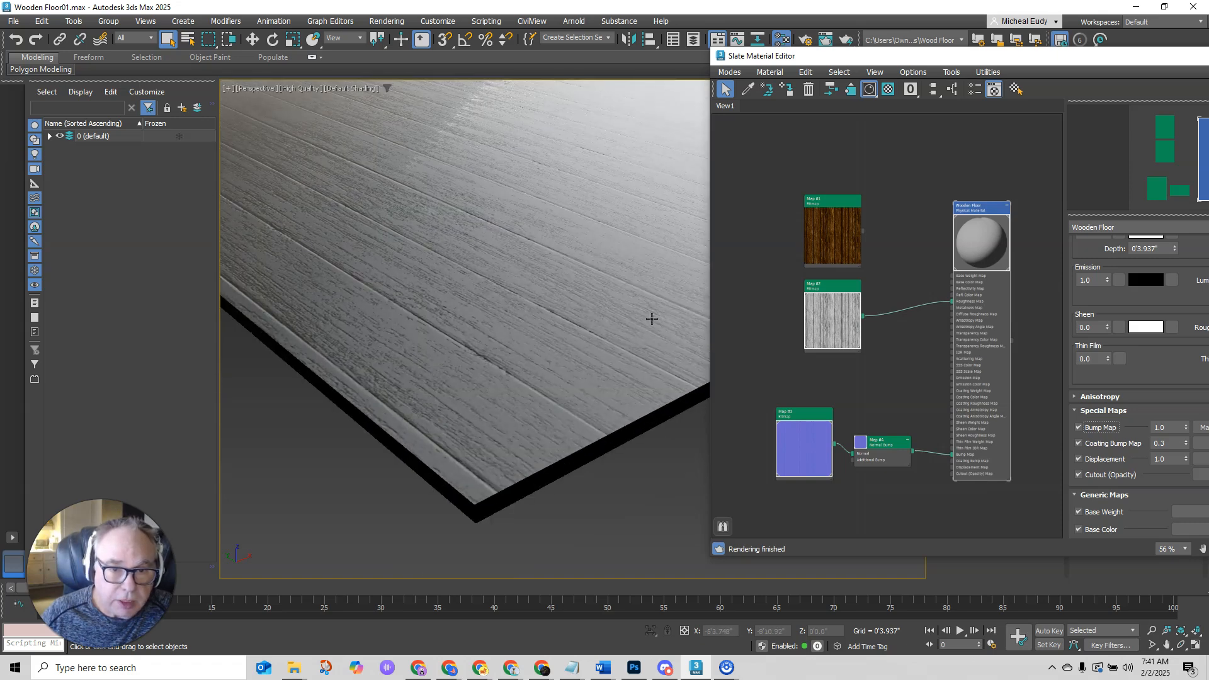
drag(916, 56, 668, 89)
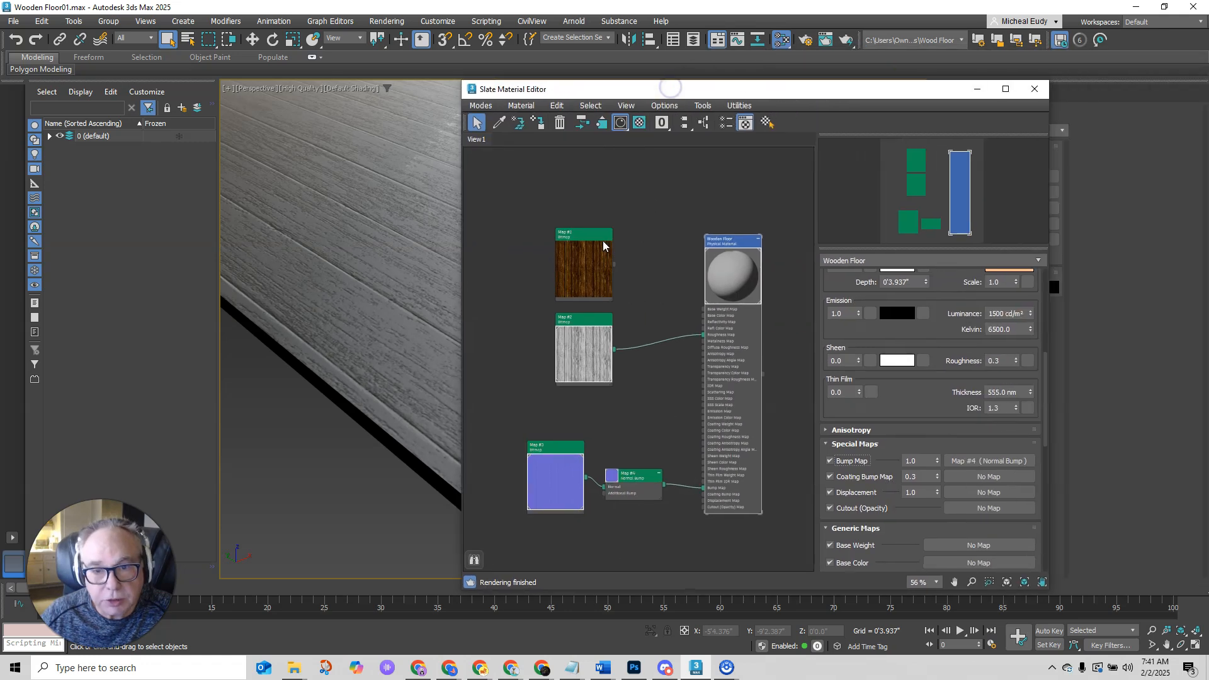
drag(599, 257, 704, 316)
scroll(926, 391, down, 4)
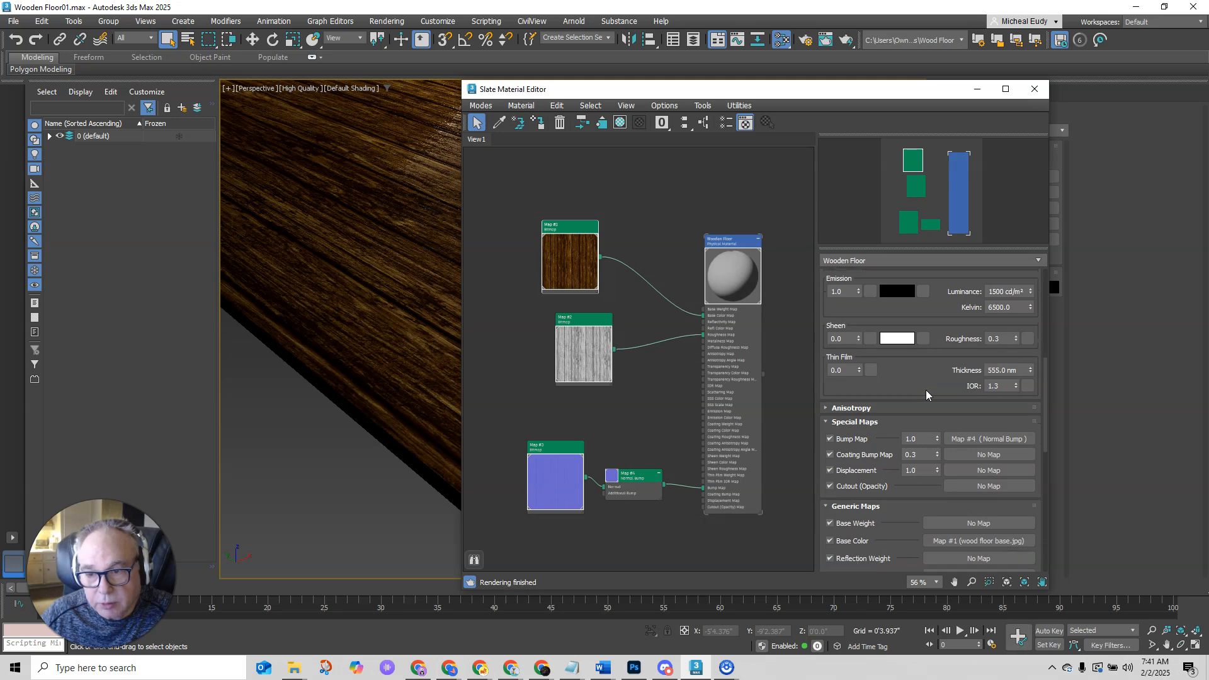
click(830, 513)
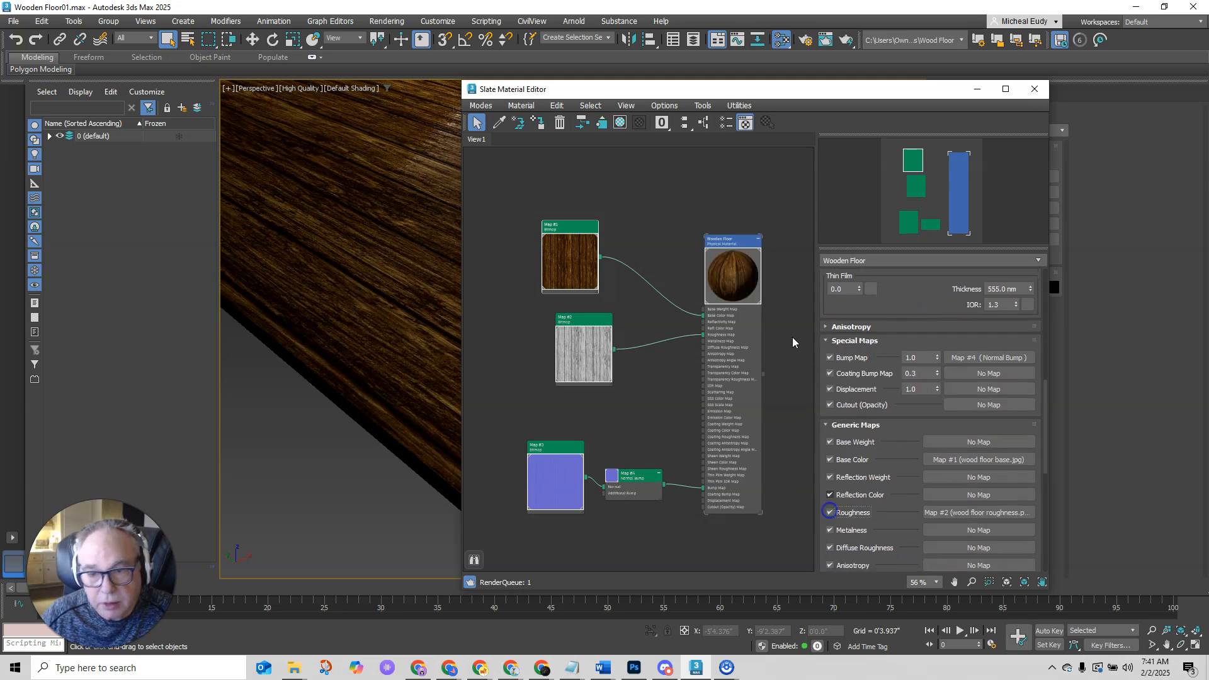
- Examine the textured floor in the perspective viewport from farther away and along its surface
drag(720, 93, 1208, 120)
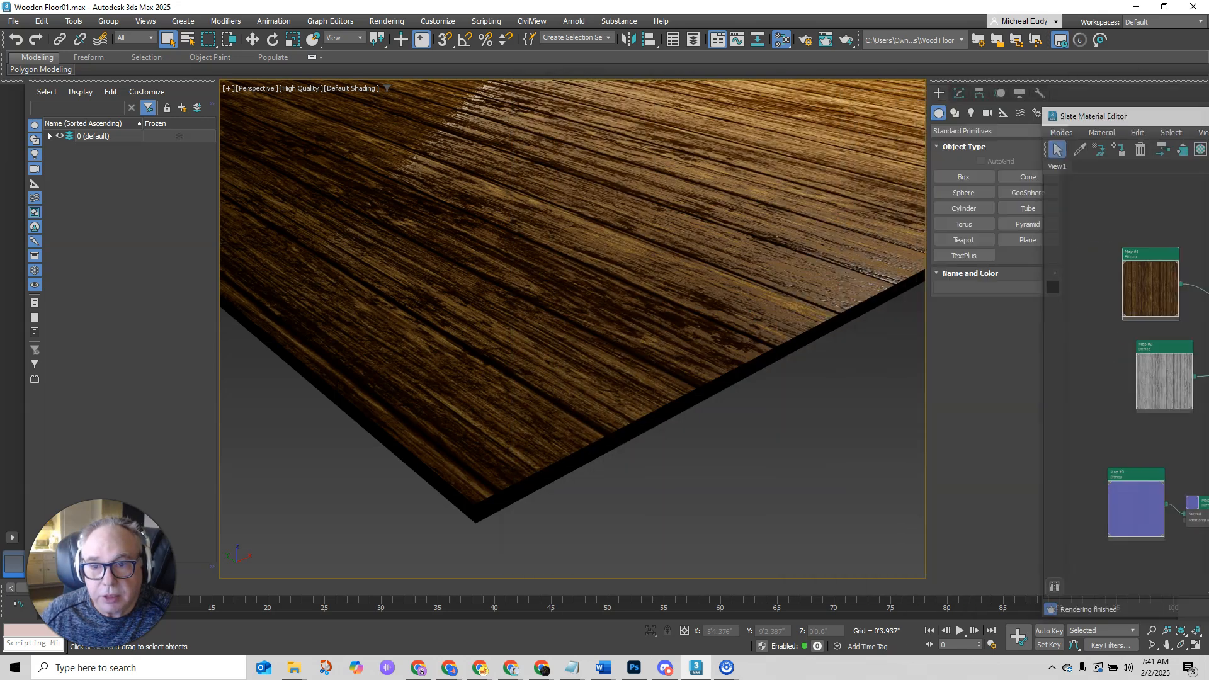
scroll(601, 292, down, 4)
scroll(601, 291, down, 2)
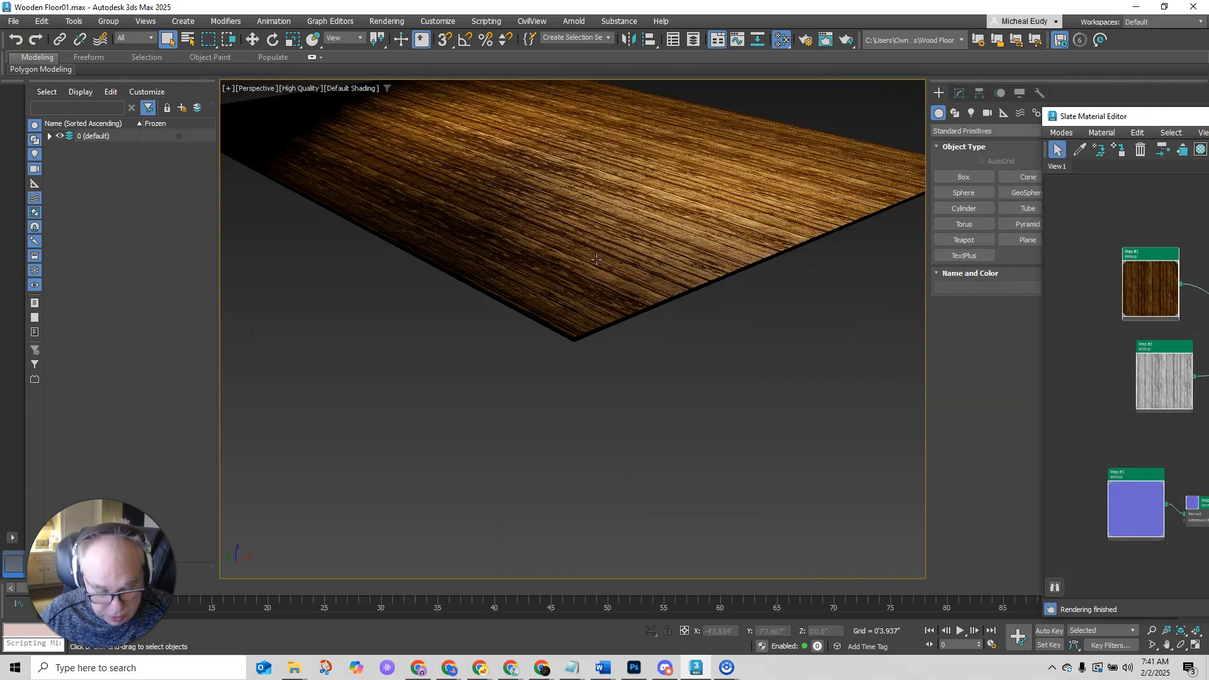
scroll(615, 313, up, 3)
middle_drag(653, 289, 664, 477)
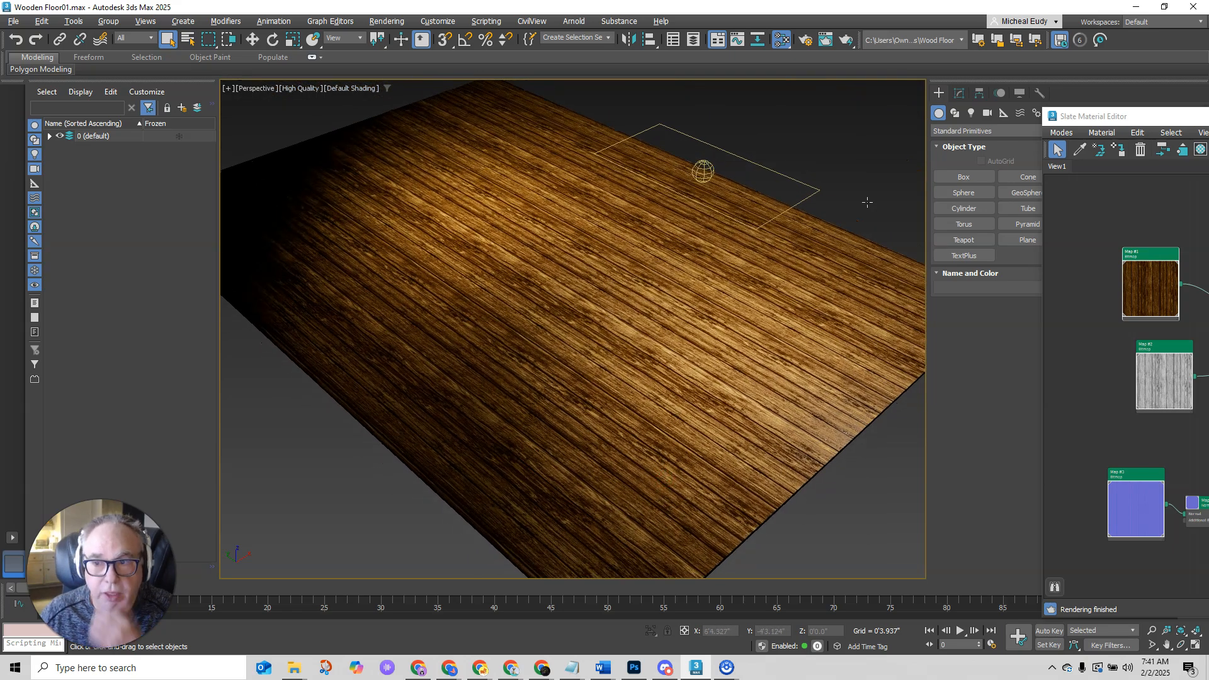
- Widen the viewport, place the Slate Material Editor beside the visible floor, and move the Map #1 node farther from the material
drag(1109, 123, 79, 134)
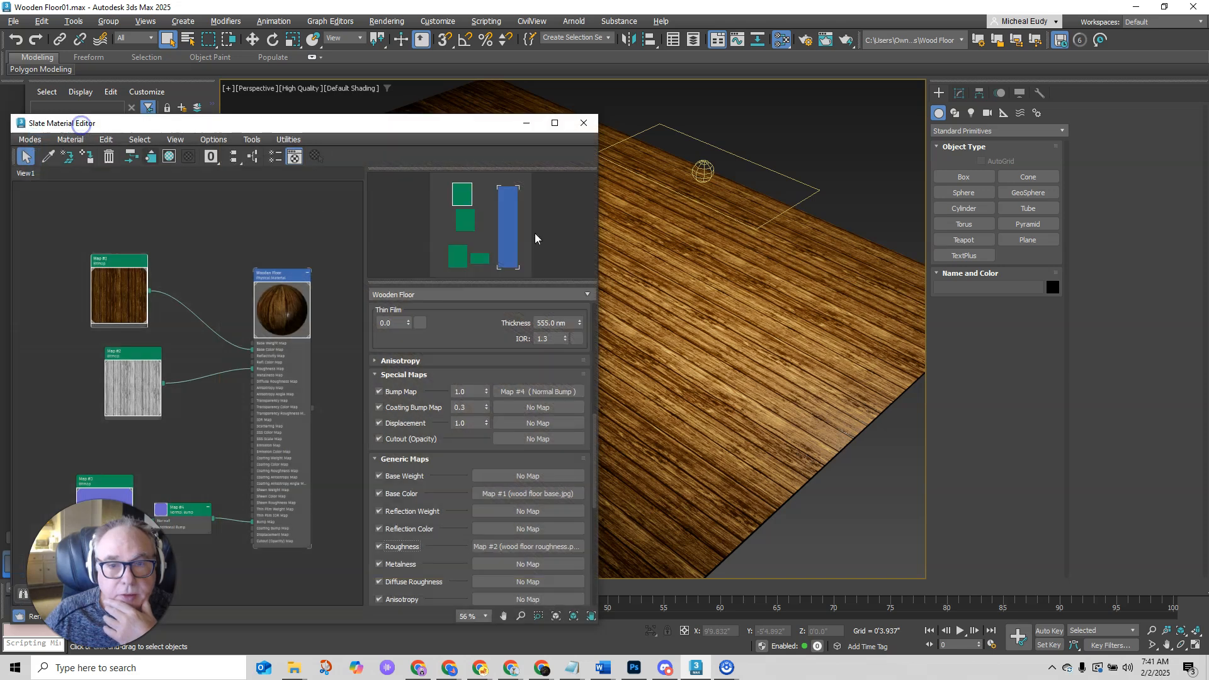
click(925, 216)
drag(928, 214, 1073, 211)
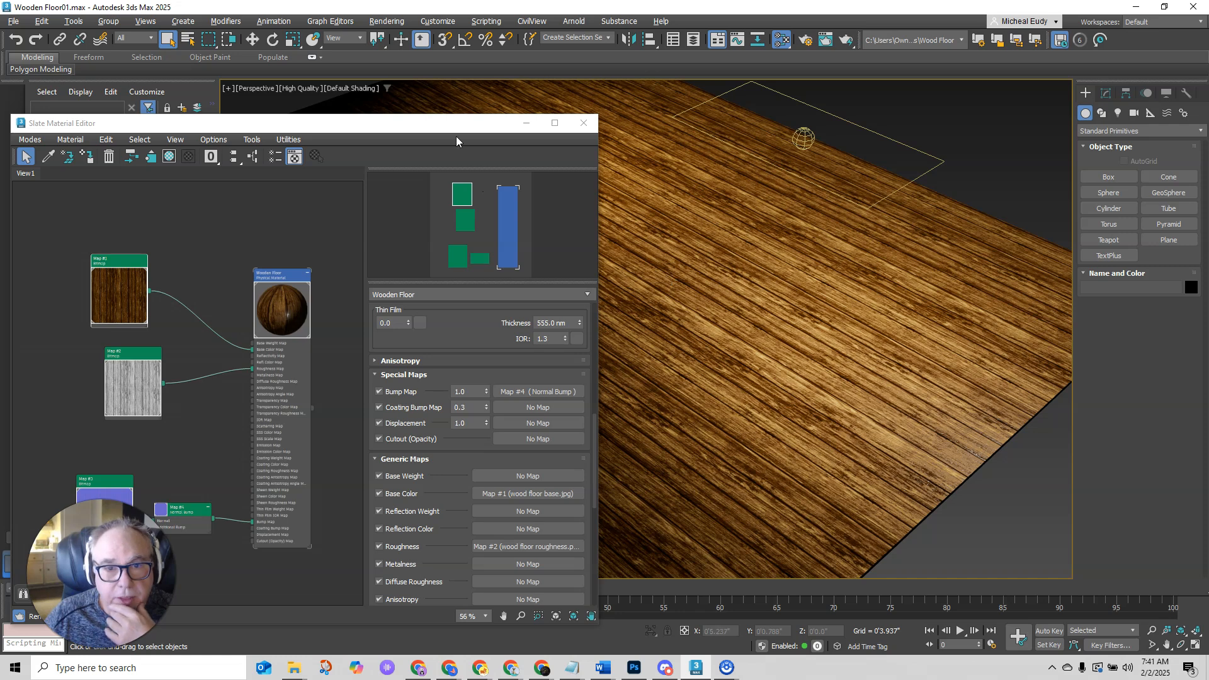
drag(454, 121, 493, 92)
drag(164, 243, 106, 246)
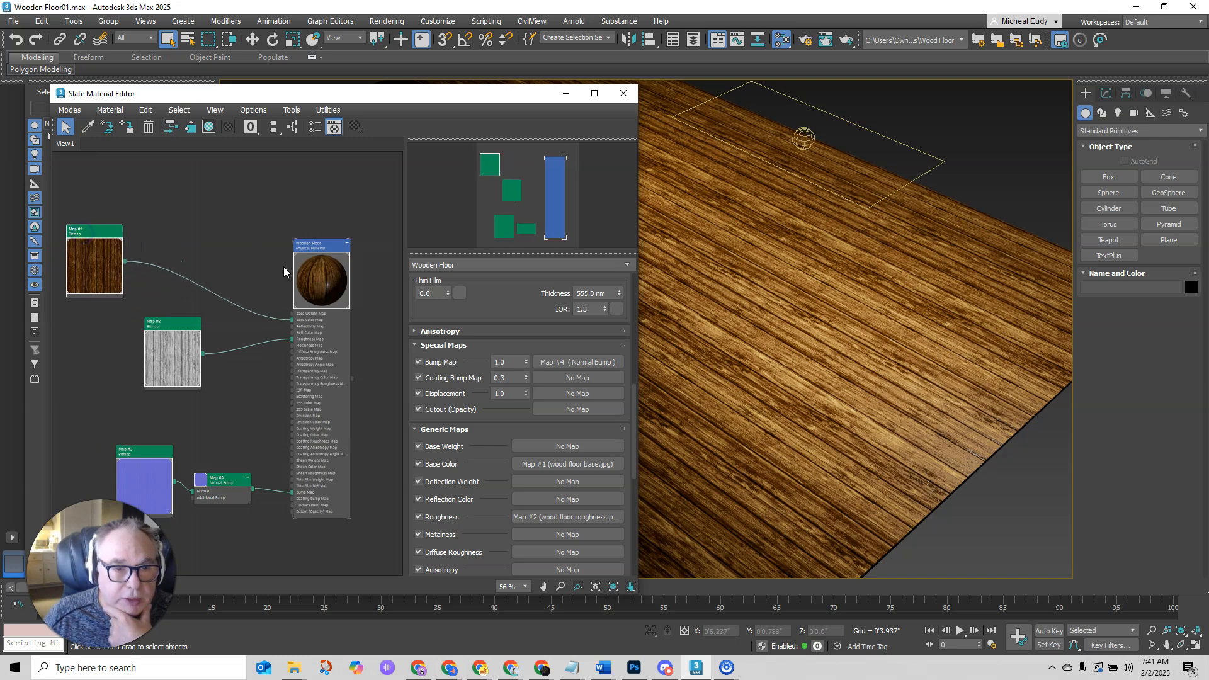
drag(241, 94, 258, 96)
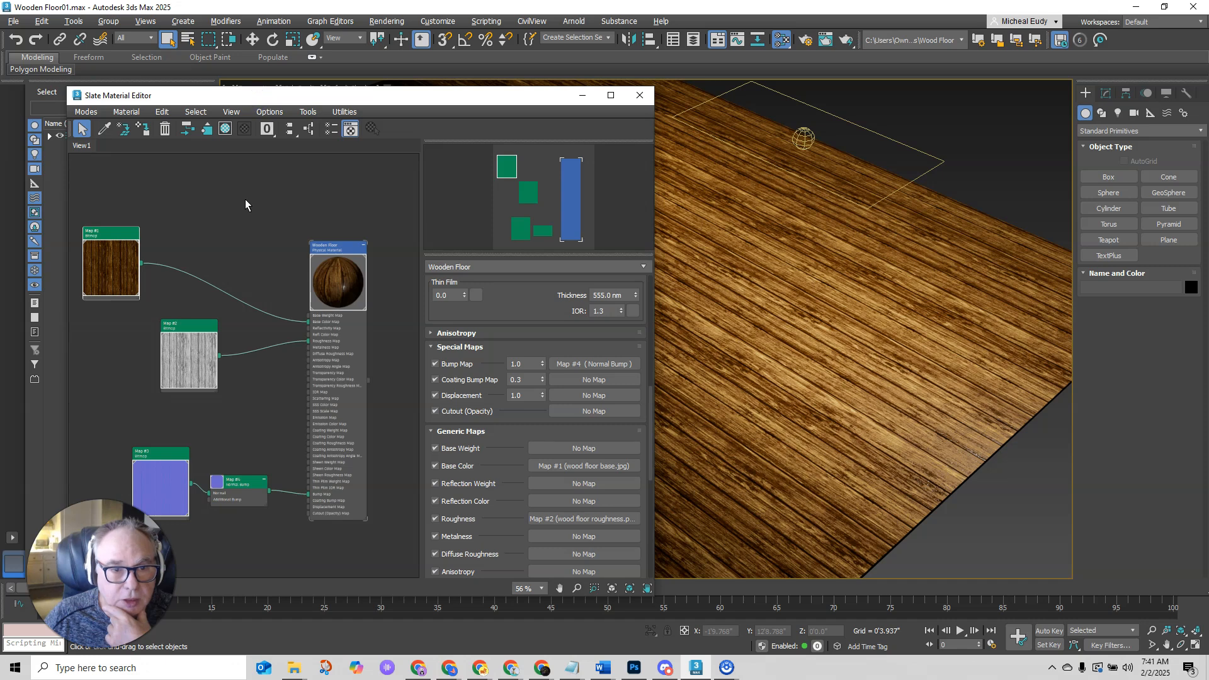
- Add a Color Correction map between Map #1 and the Wooden Floor's Base Color Map, and enlarge its node preview
right_click(246, 200)
mouse_move(268, 225)
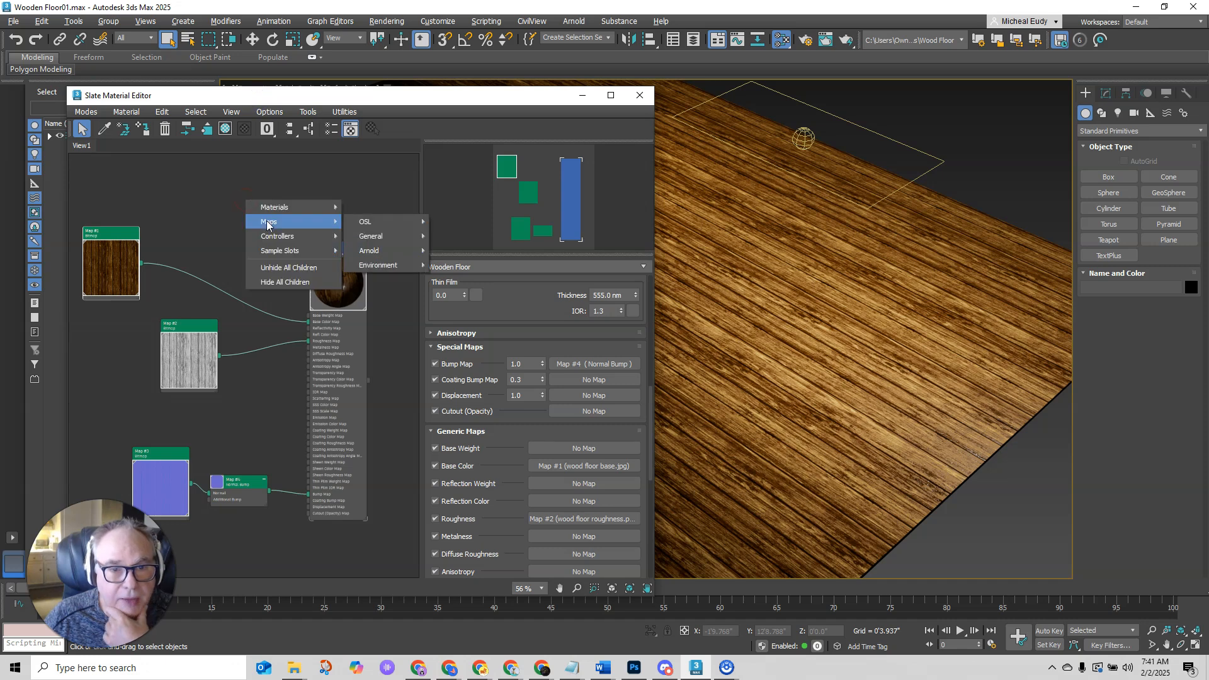
mouse_move(379, 243)
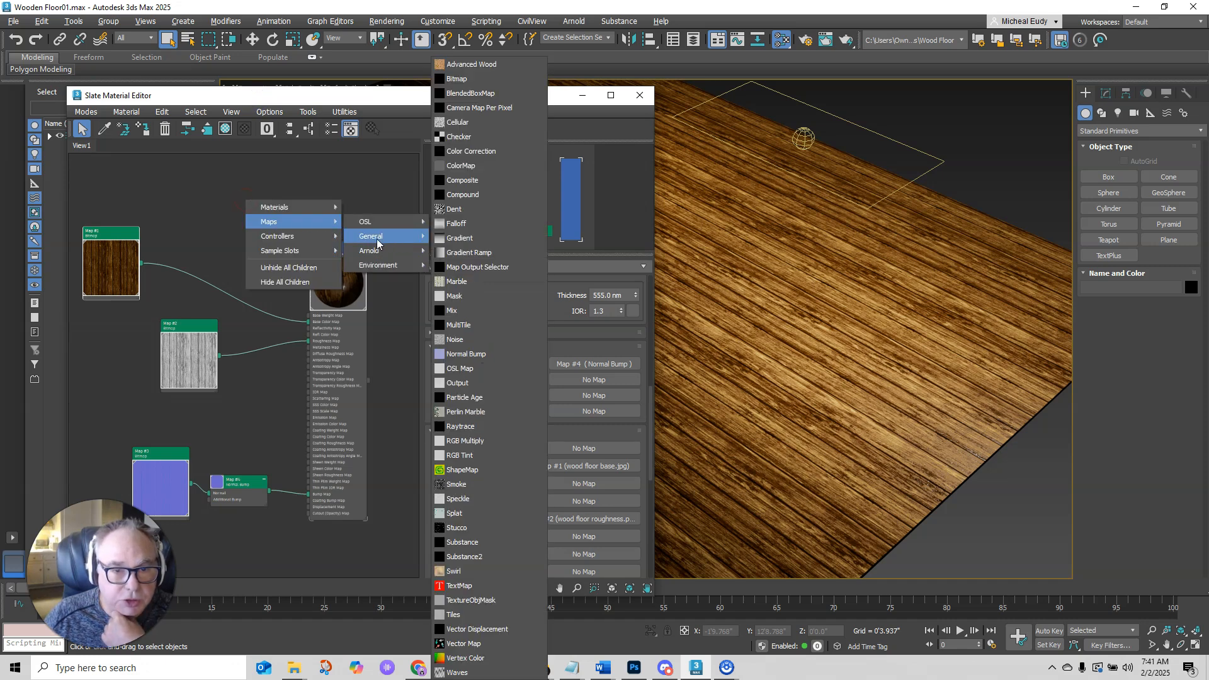
click(477, 153)
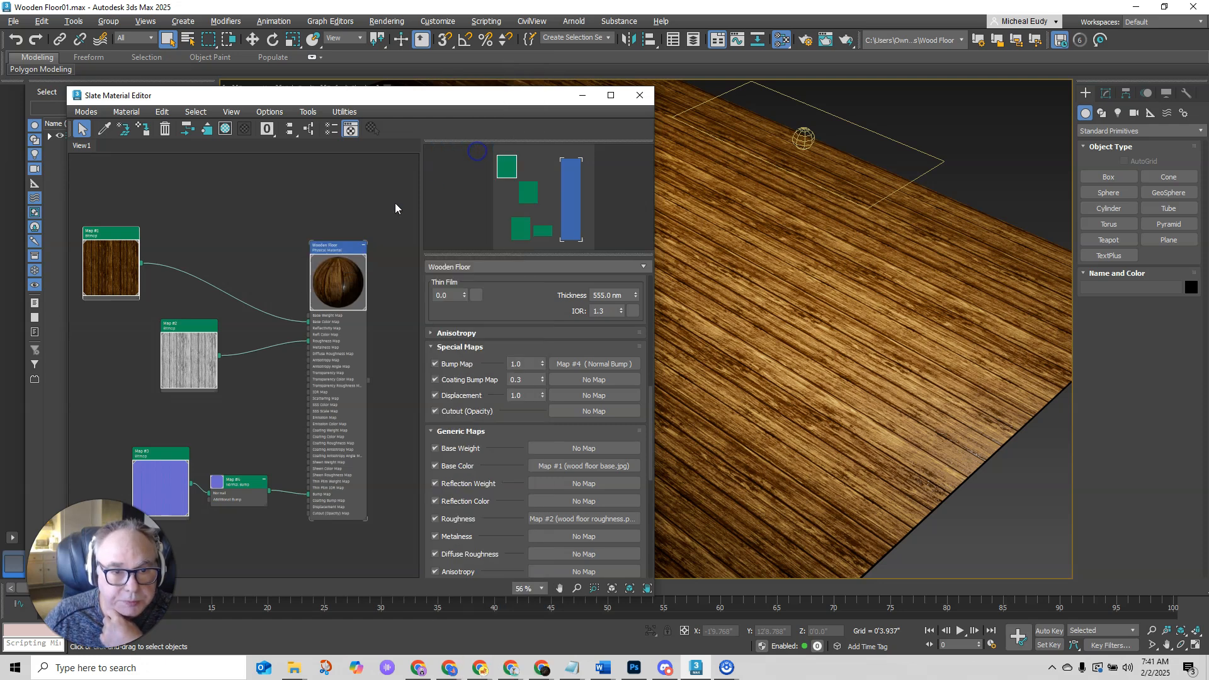
drag(244, 200, 209, 229)
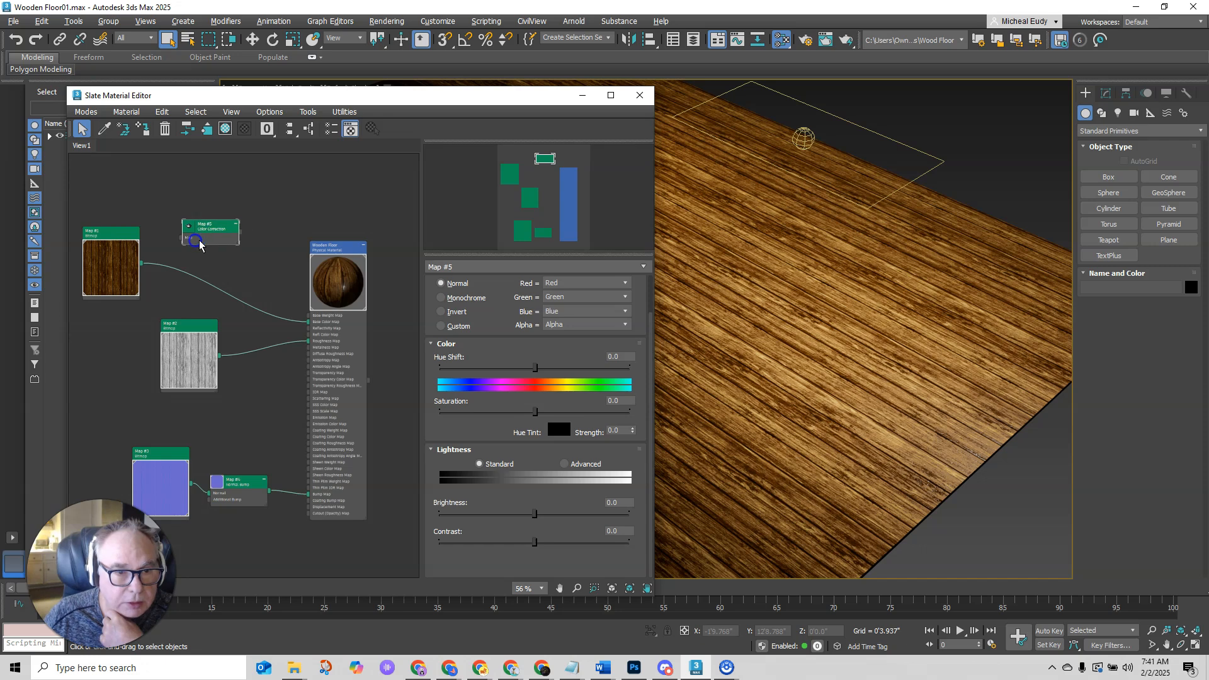
drag(142, 263, 309, 321)
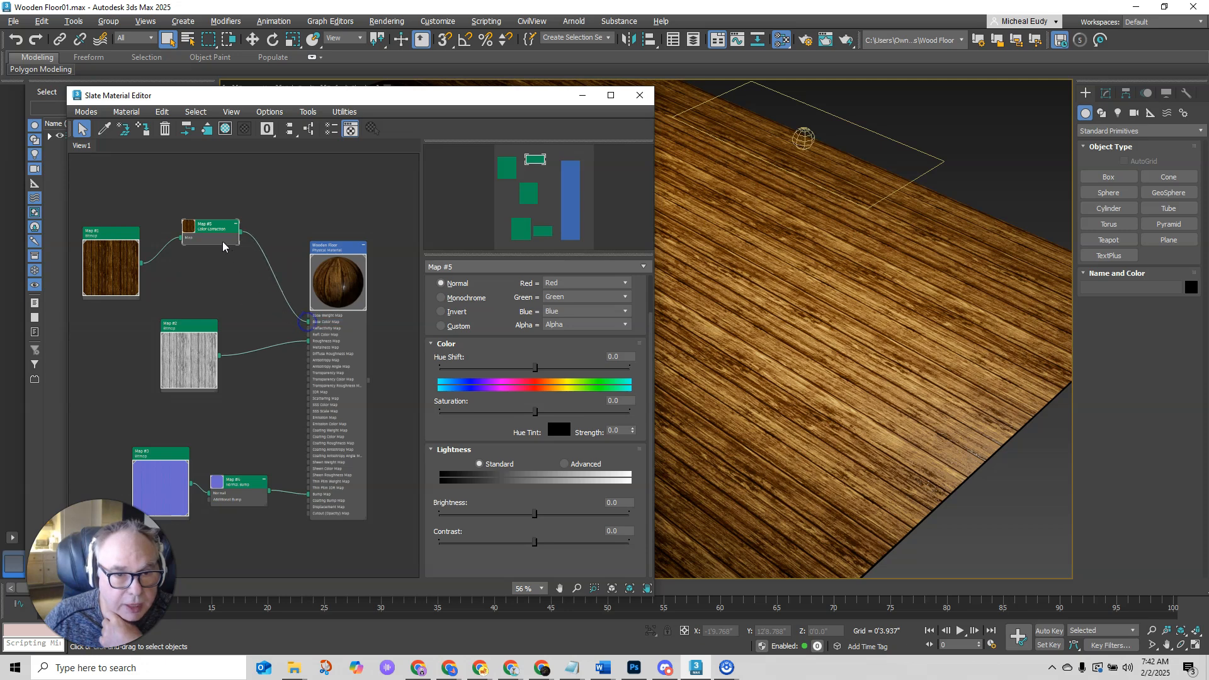
double_click(190, 228)
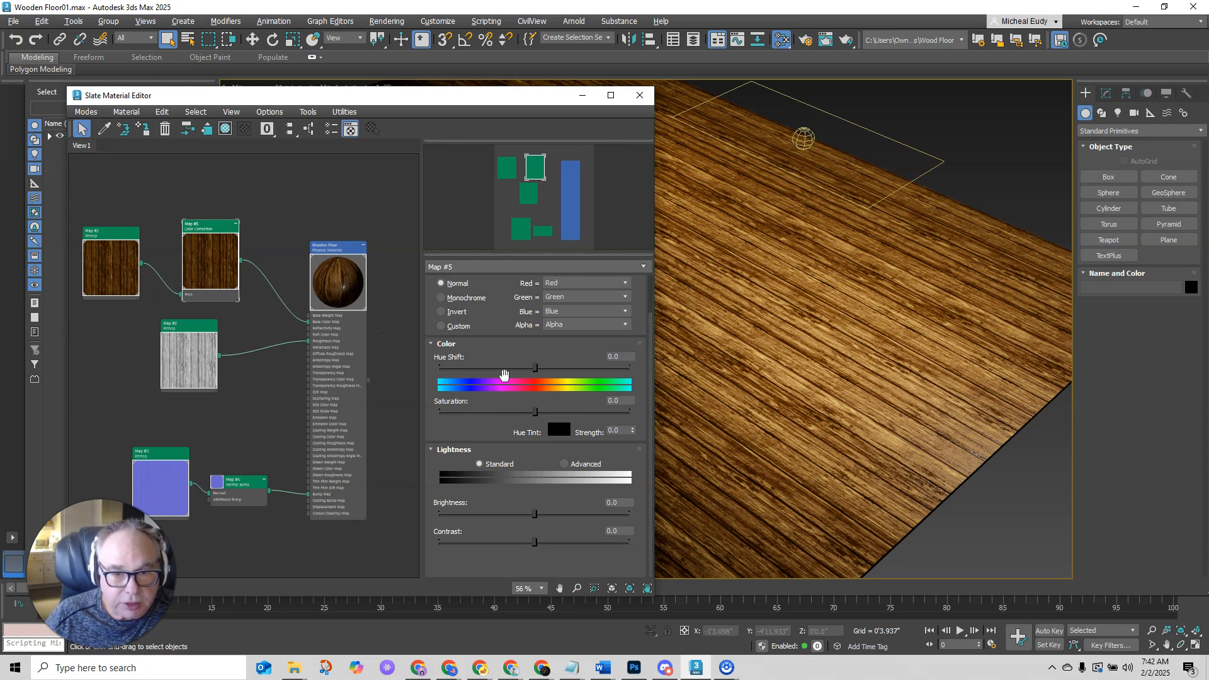
- Try a Hue Shift of about -60 on the Color Correction map and reset it to 0
drag(535, 367, 502, 370)
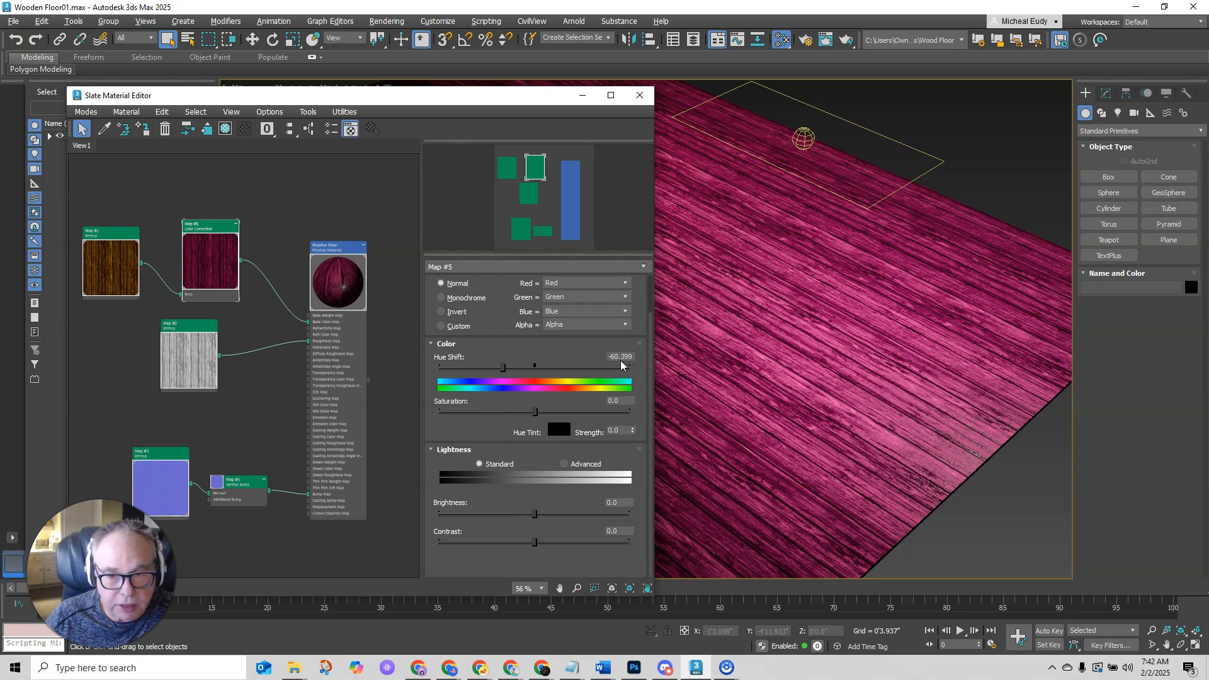
text(0)
key(Return)
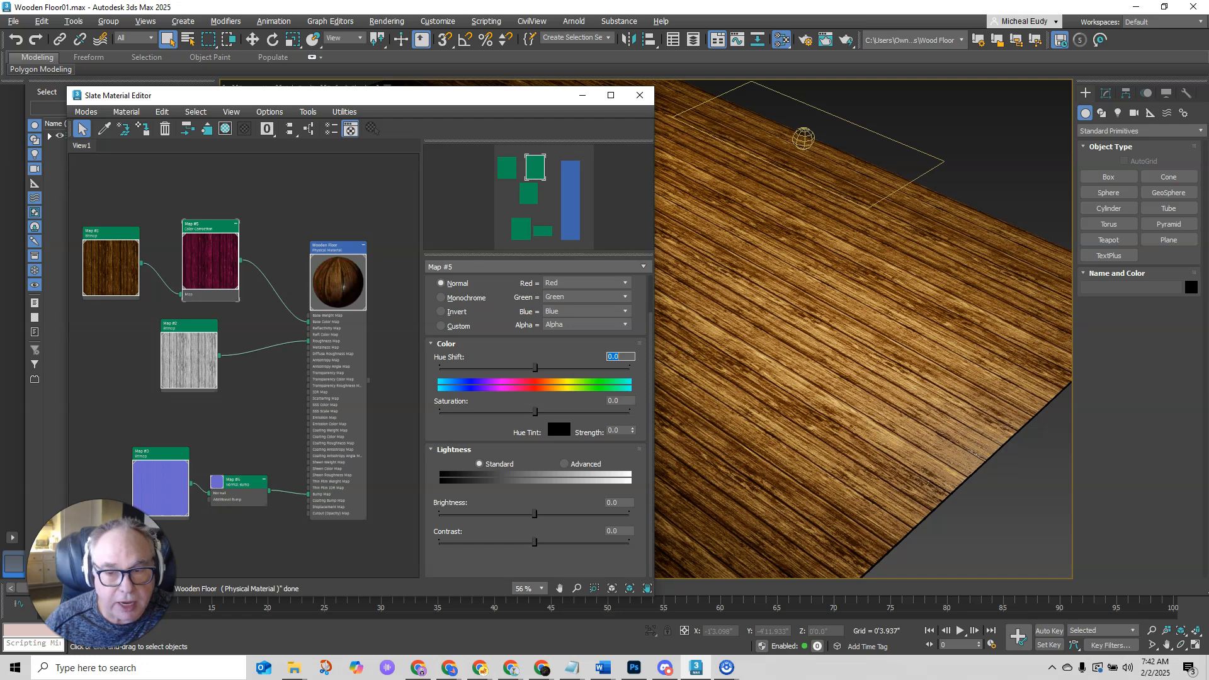
- Reduce the Color Correction map's Saturation to about -9.6 and reposition the Slate Material Editor and its node view
drag(534, 410, 517, 414)
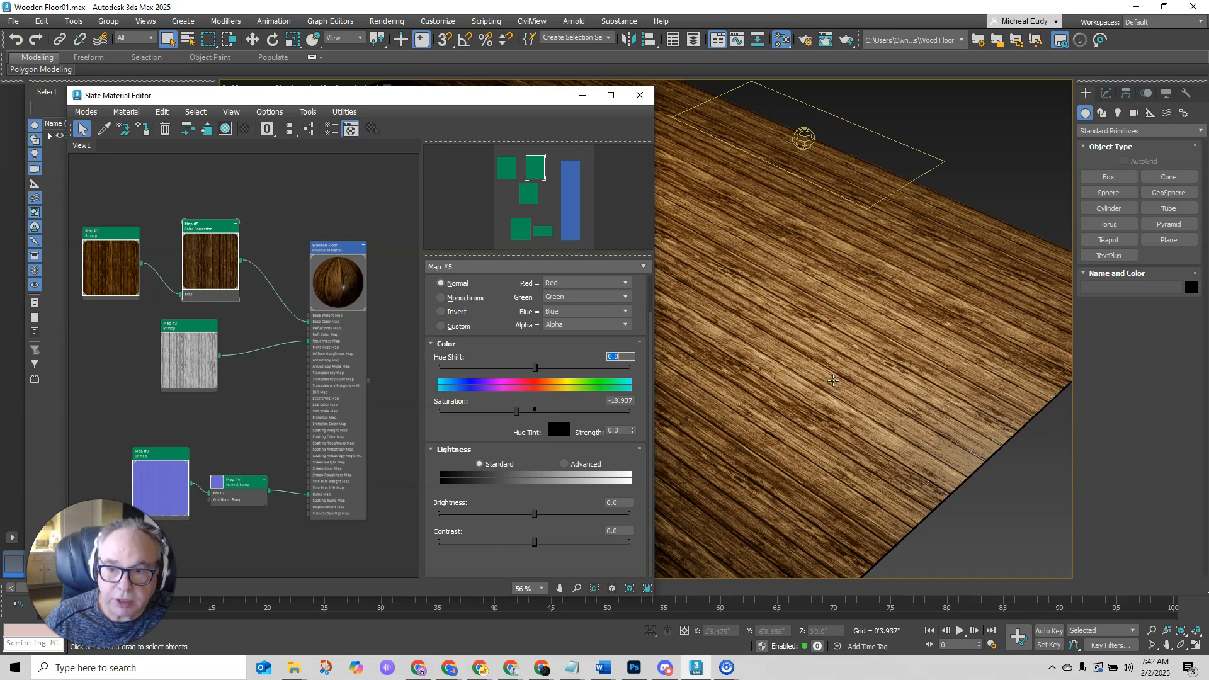
drag(517, 413, 454, 417)
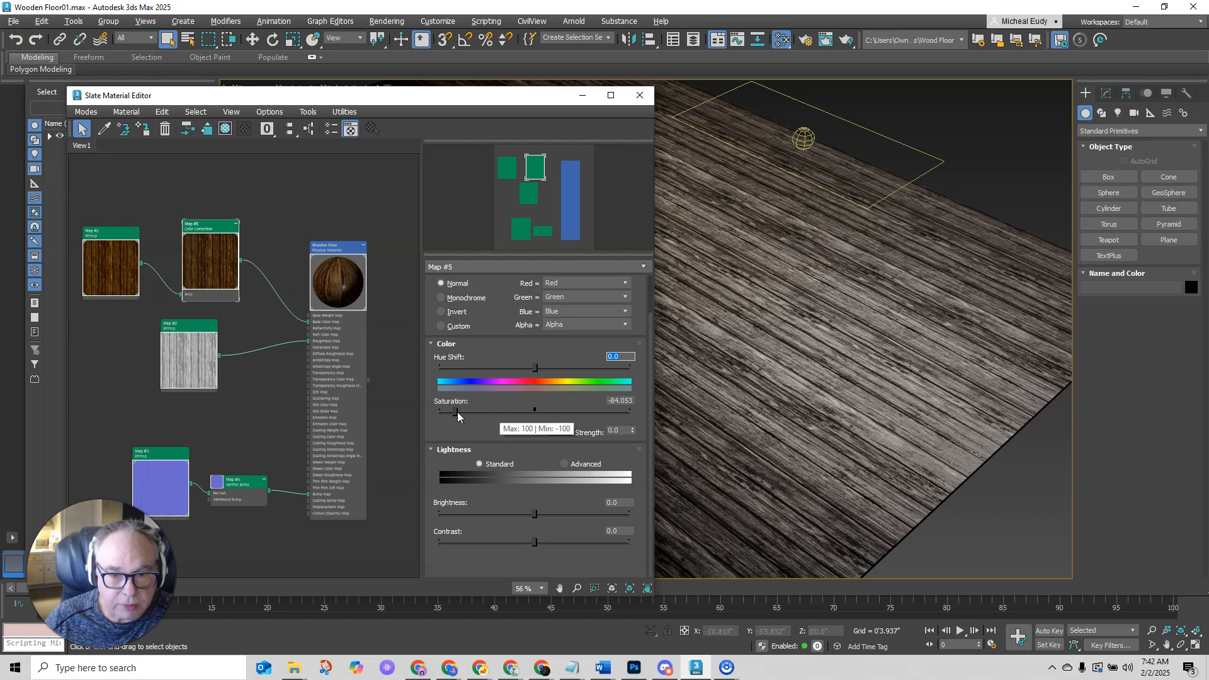
drag(455, 413, 526, 413)
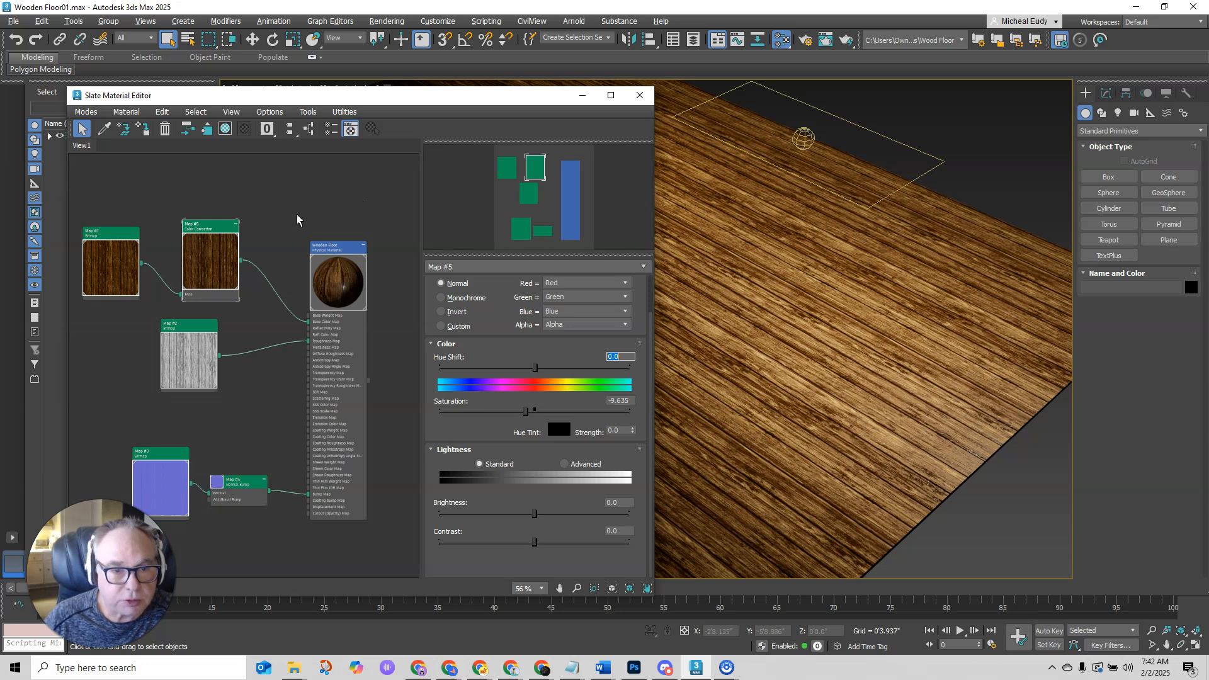
drag(394, 101, 415, 97)
middle_drag(340, 216, 323, 213)
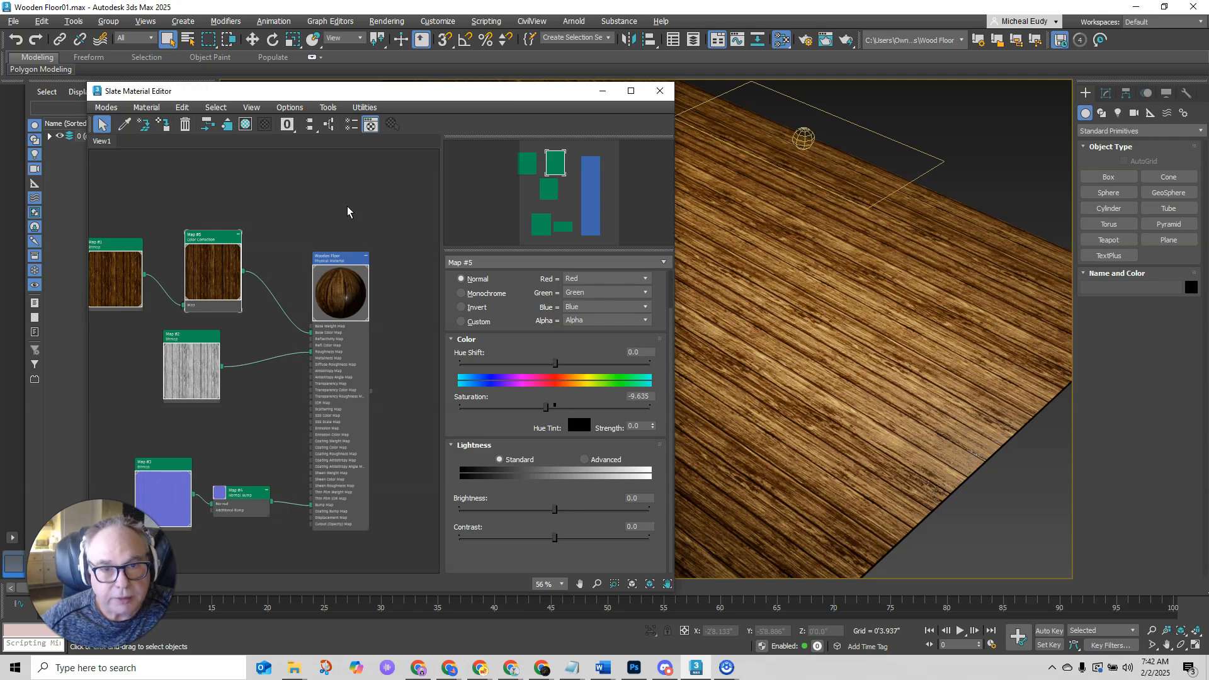
drag(453, 90, 490, 80)
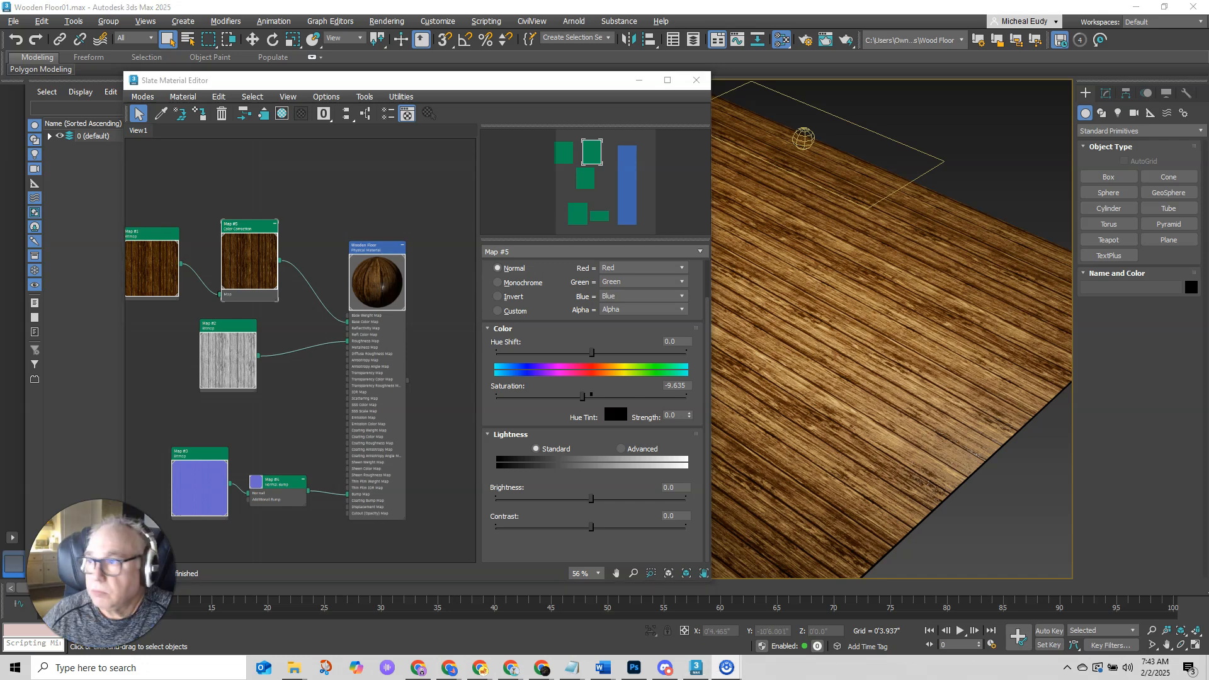
- Bring a maximized Chrome window onto the screen and search Google Images for "grunge texture"
drag(1208, 40, 705, 44)
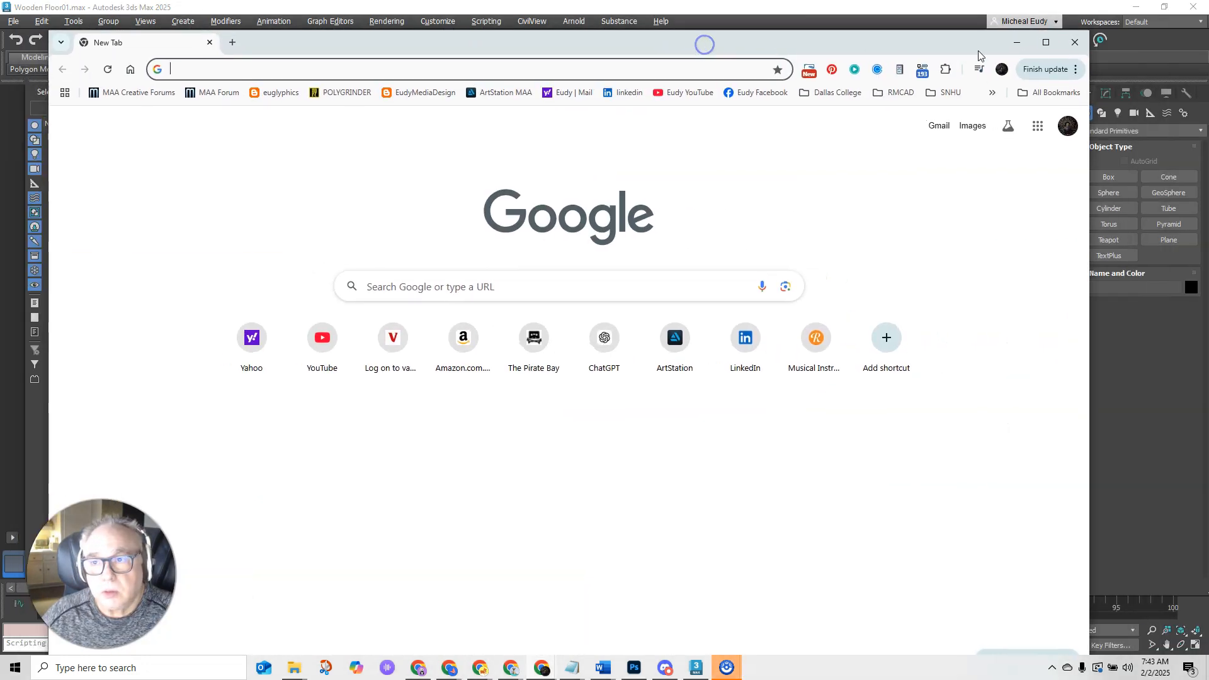
click(1046, 43)
click(177, 38)
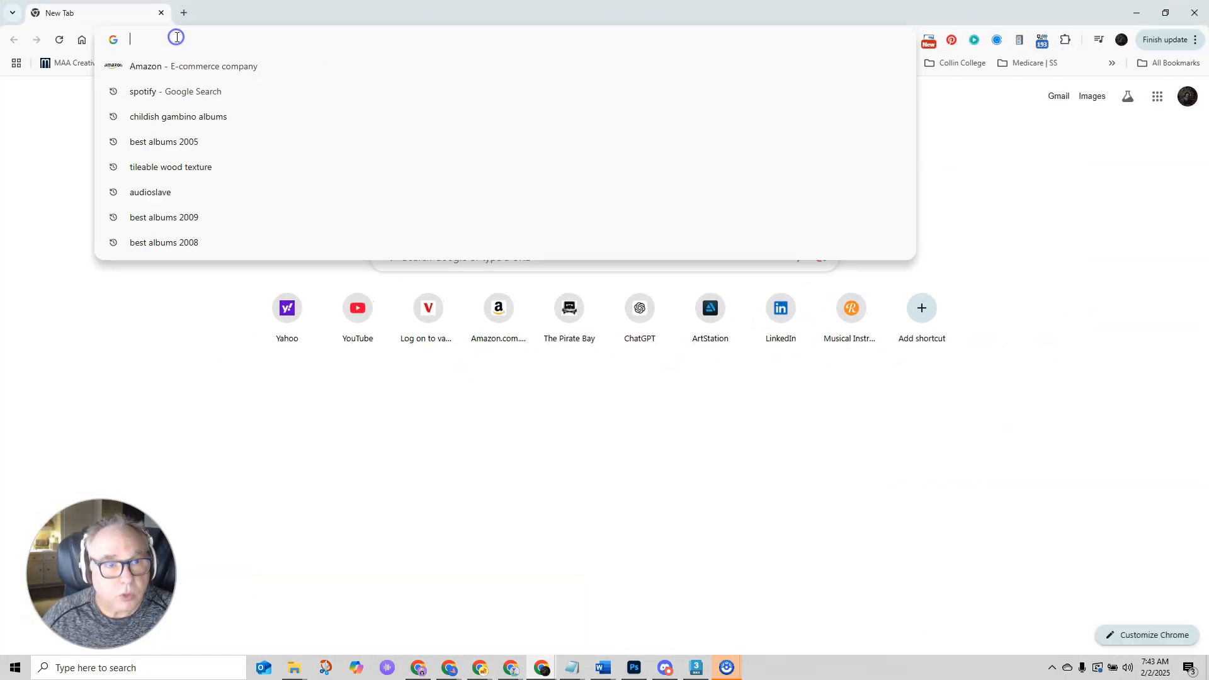
text(gr)
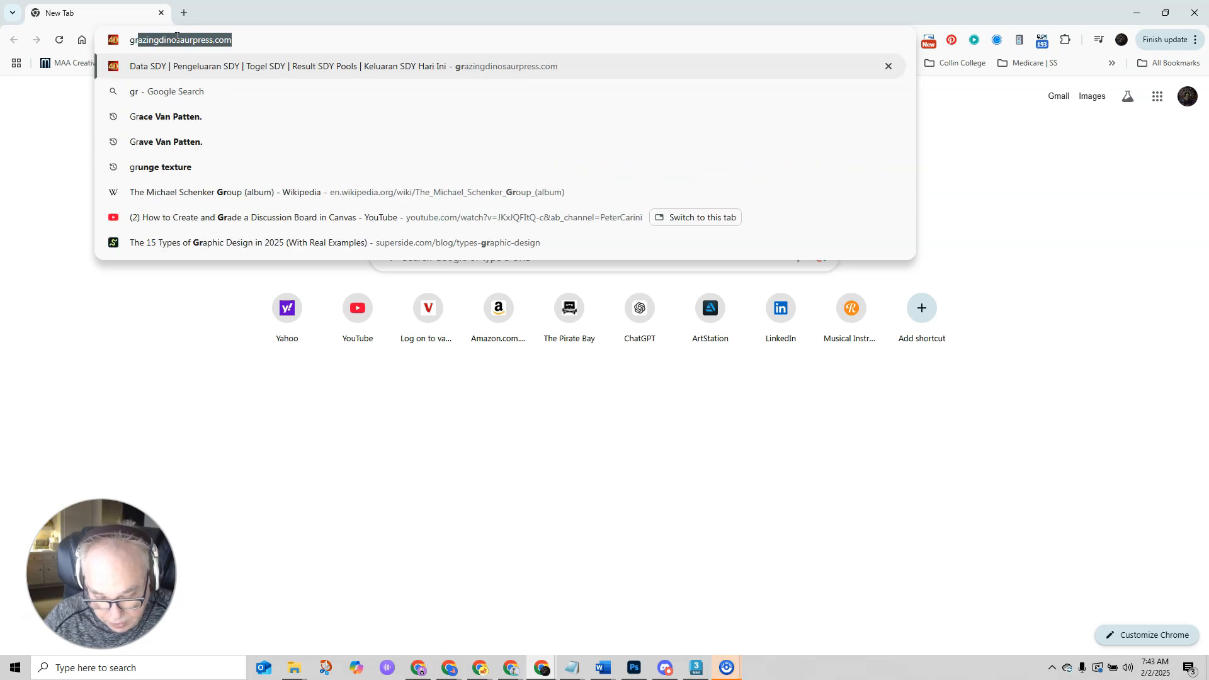
text(unge te)
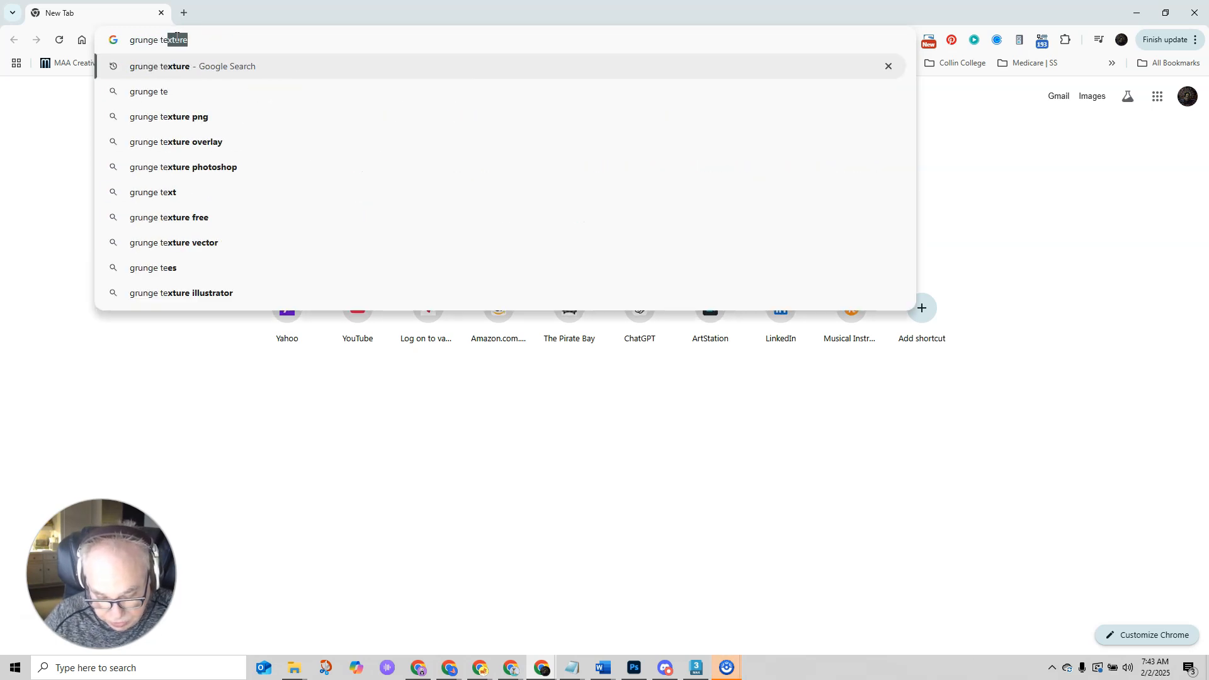
text(xtu)
text(re)
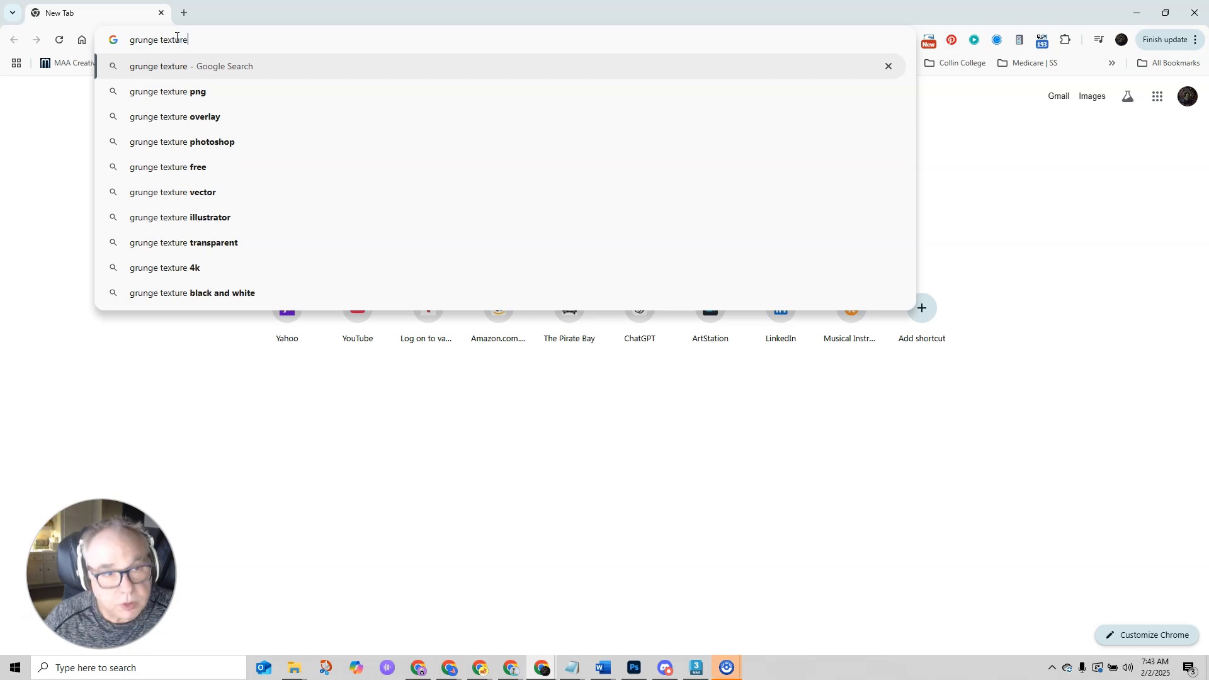
key(Return)
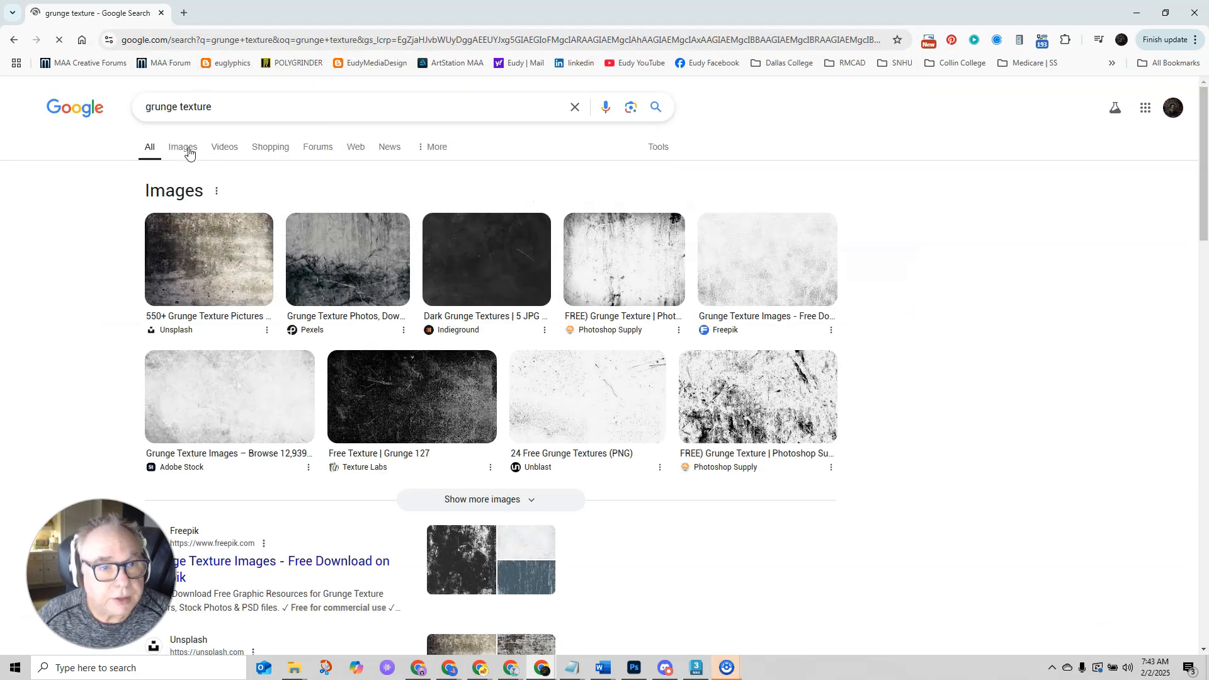
click(188, 151)
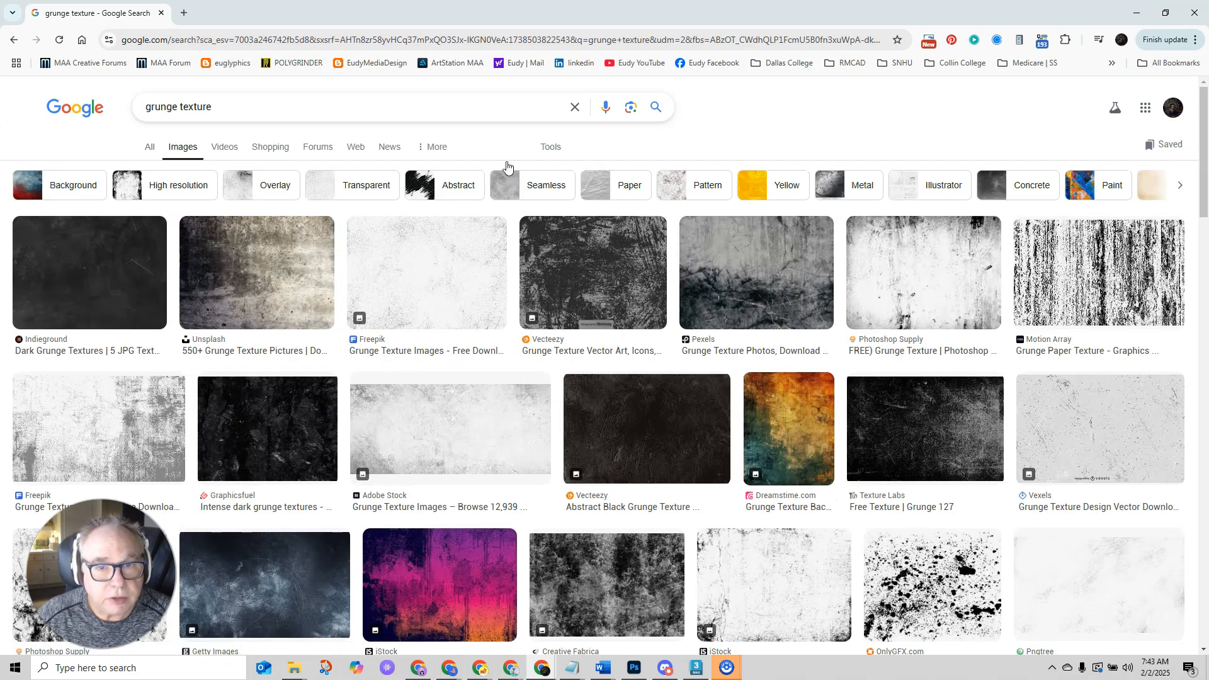
- Filter the image results to Large size and Creative Commons licenses
click(551, 151)
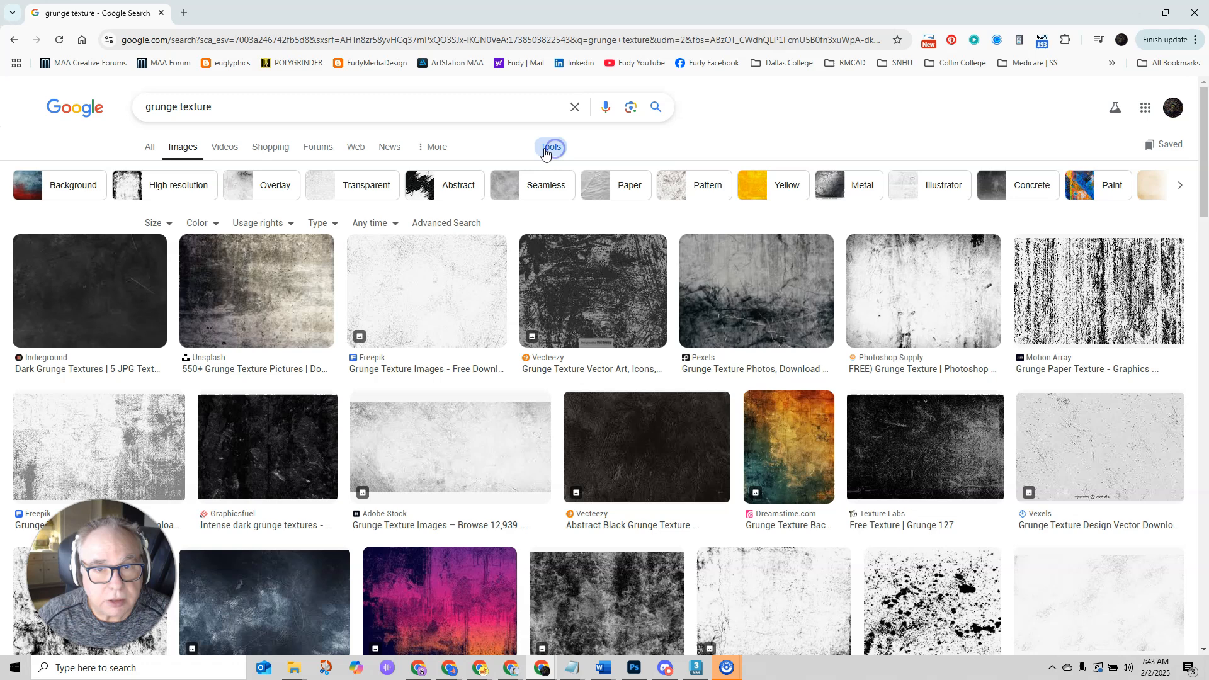
click(154, 225)
click(173, 263)
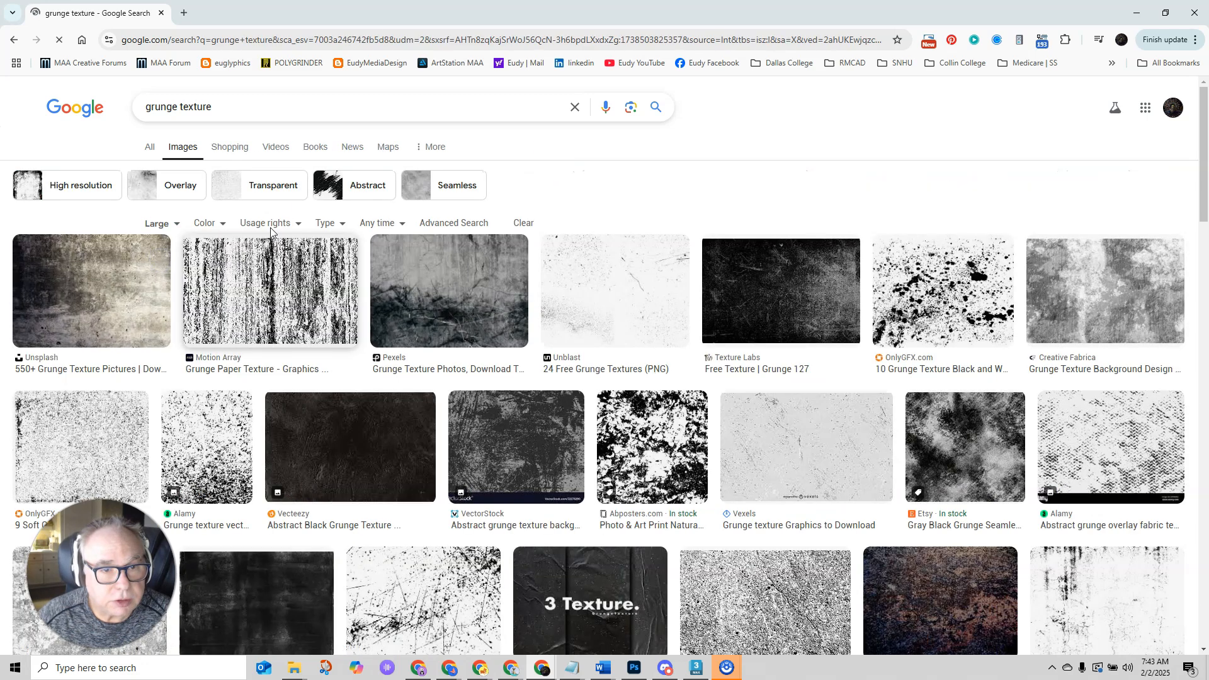
click(271, 224)
click(278, 266)
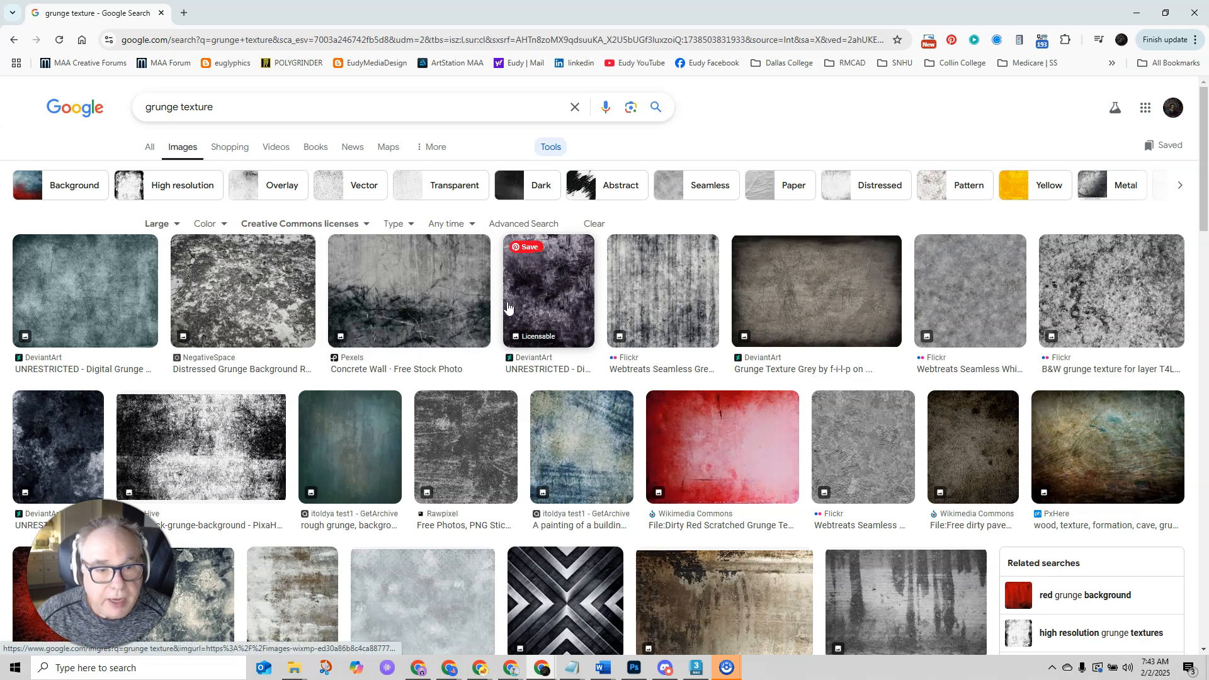
- Browse the grunge textures and copy the full preview of Flickr's "B&W grunge texture for layer T4L" image
scroll(508, 306, down, 2)
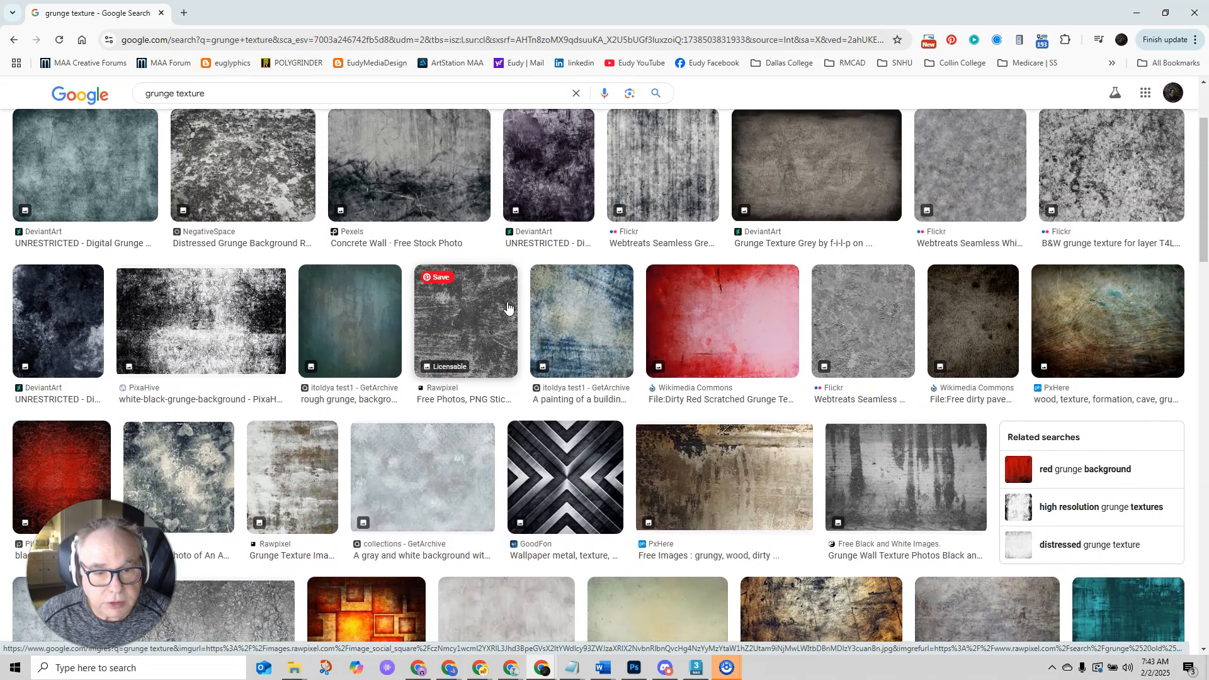
scroll(507, 307, down, 2)
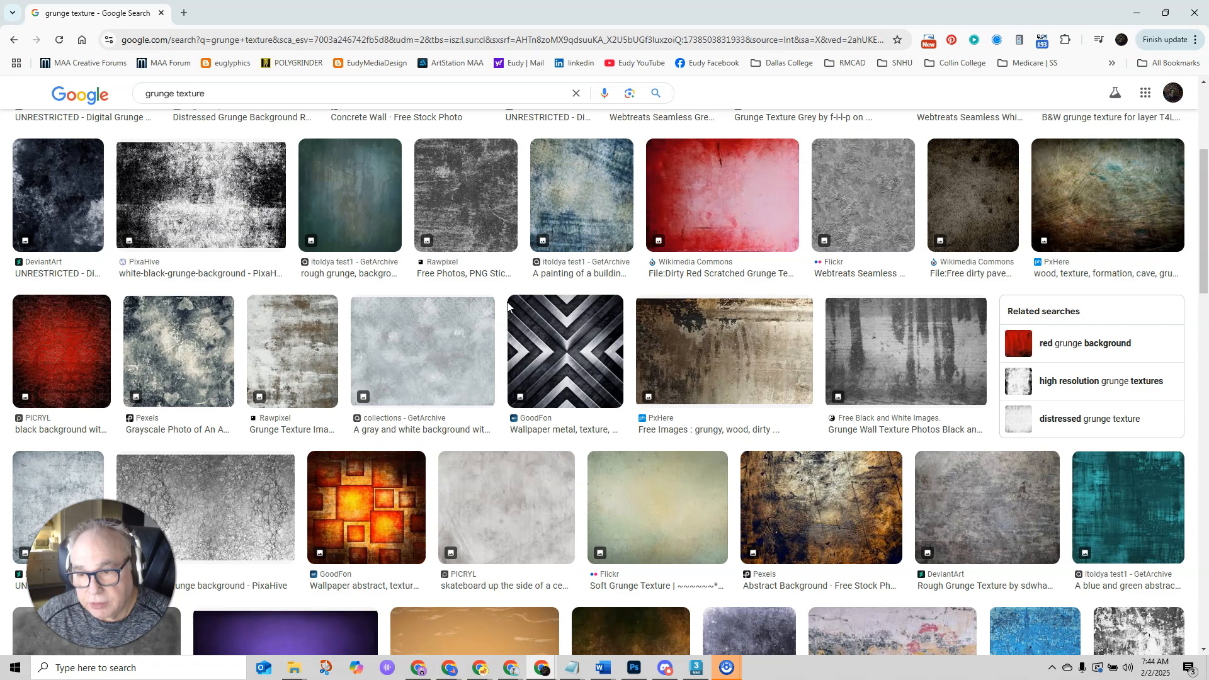
scroll(510, 306, down, 2)
scroll(513, 305, up, 6)
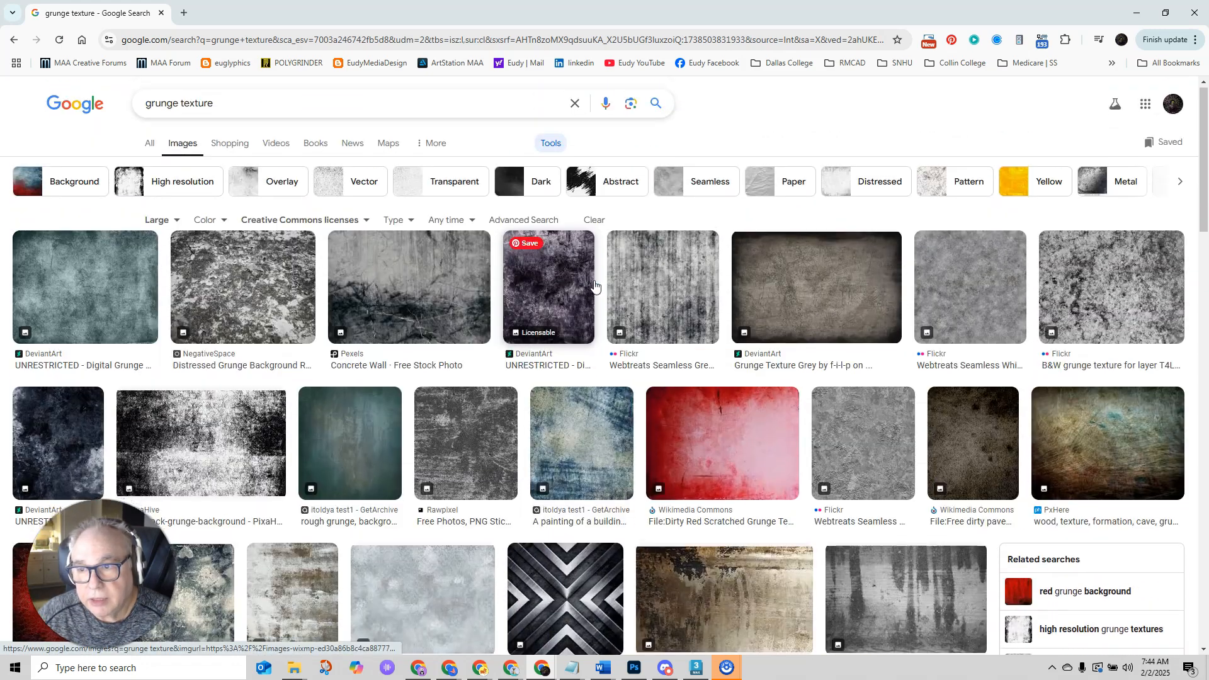
click(1117, 291)
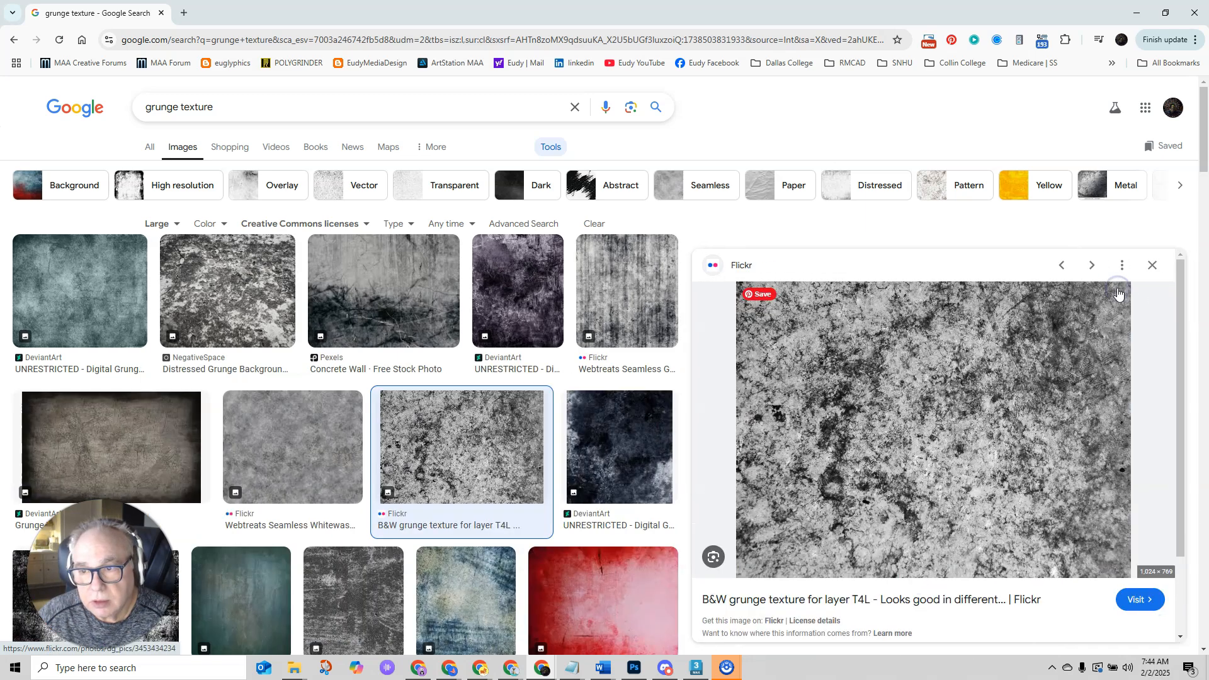
scroll(868, 408, down, 1)
scroll(868, 403, up, 1)
right_click(867, 387)
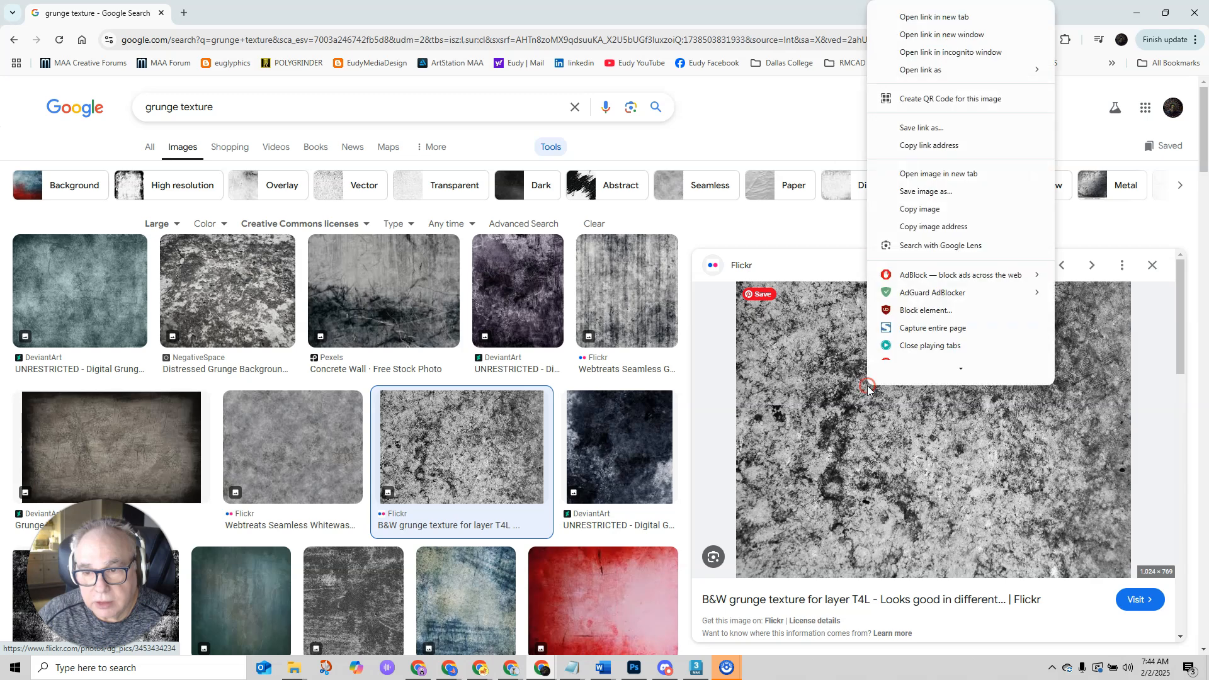
click(928, 216)
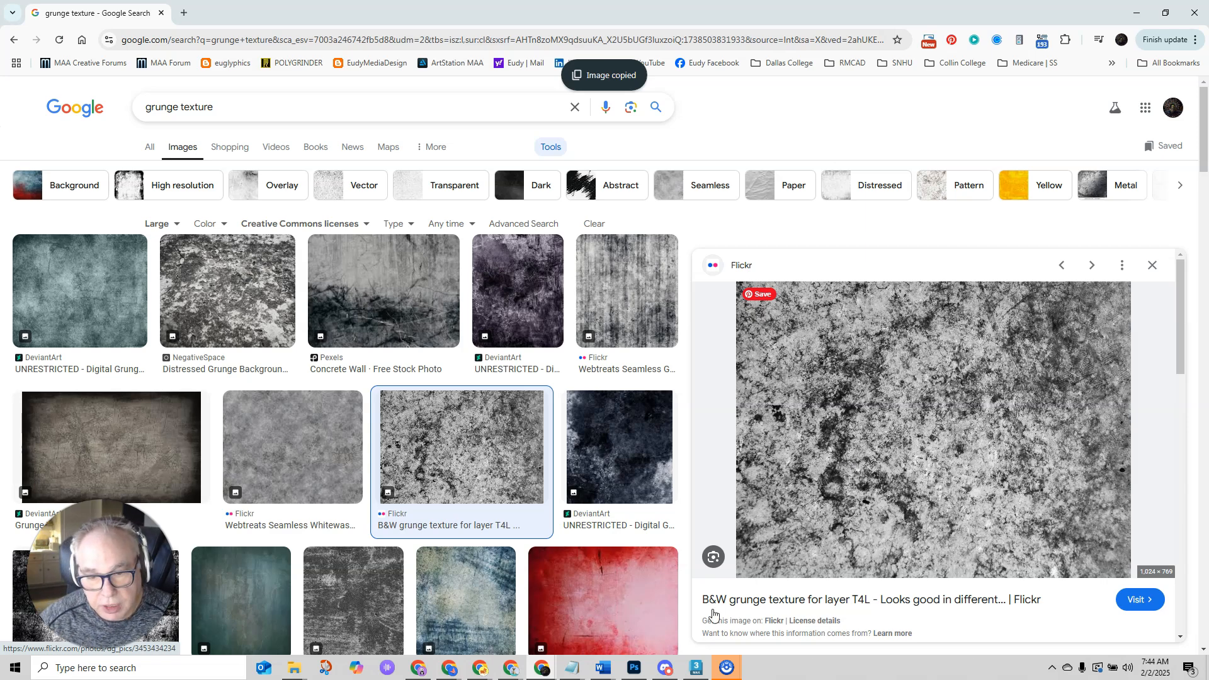
- Switch to a maximized Photoshop, paste the copied grunge image into a new 1024 x 769 px document, and move the floating tools clear of it
click(634, 669)
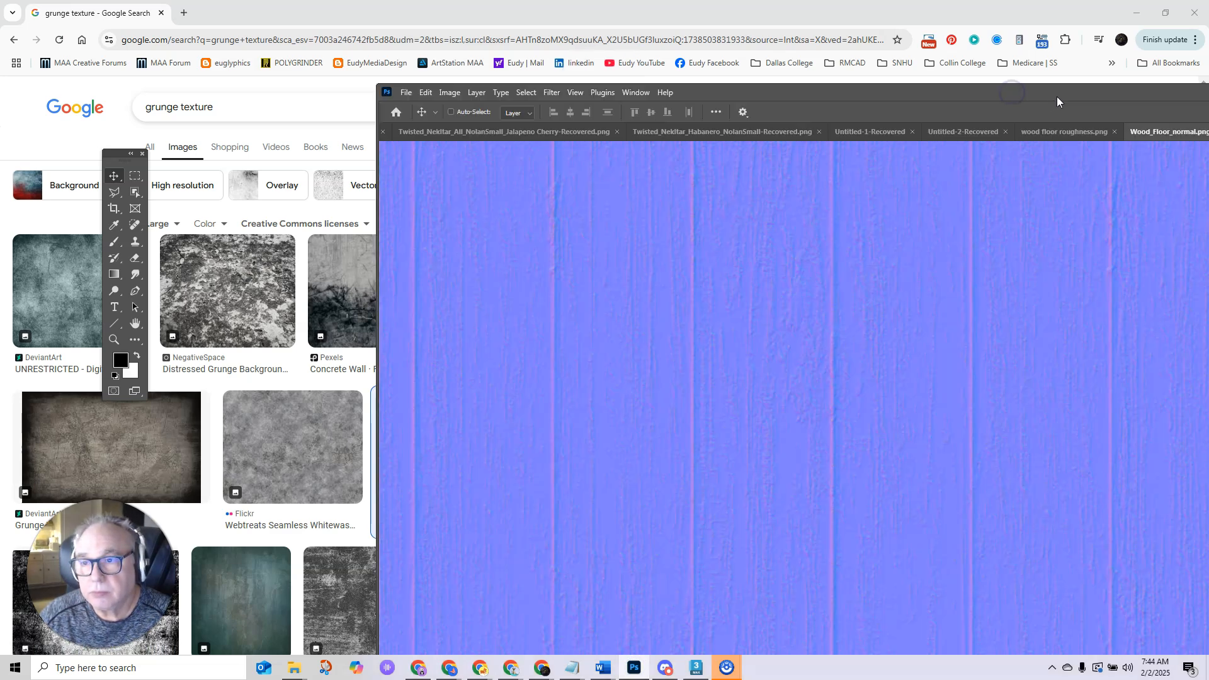
drag(1058, 99, 700, 101)
click(1194, 93)
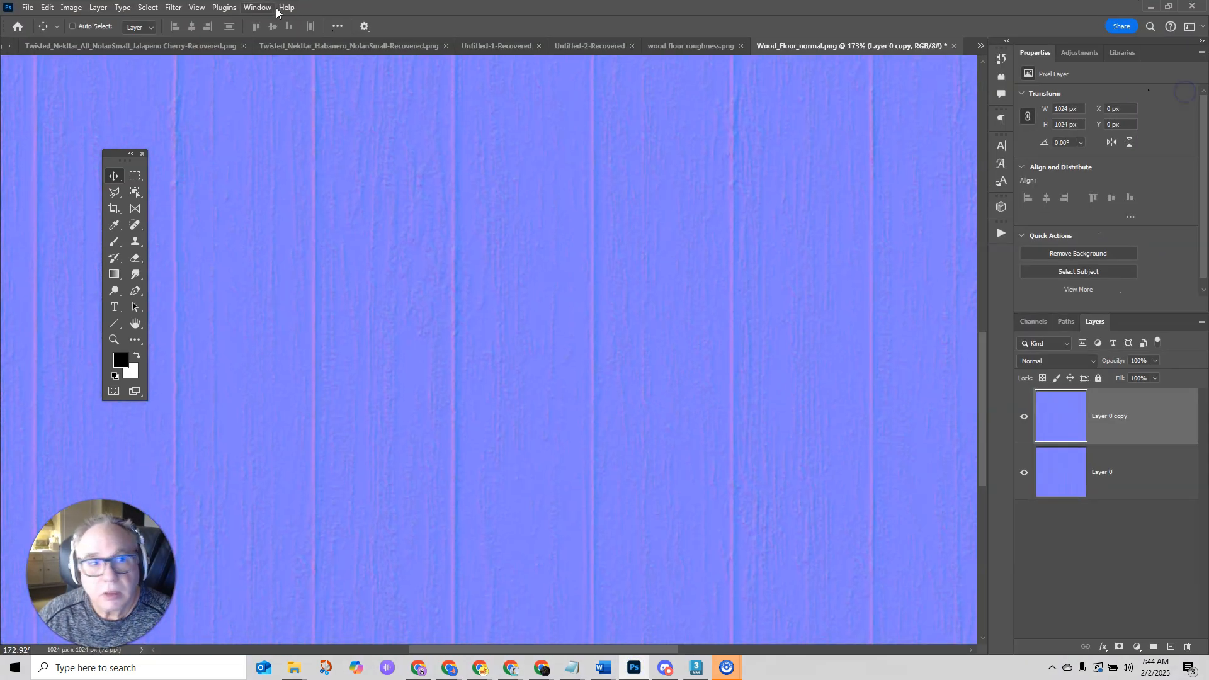
click(28, 7)
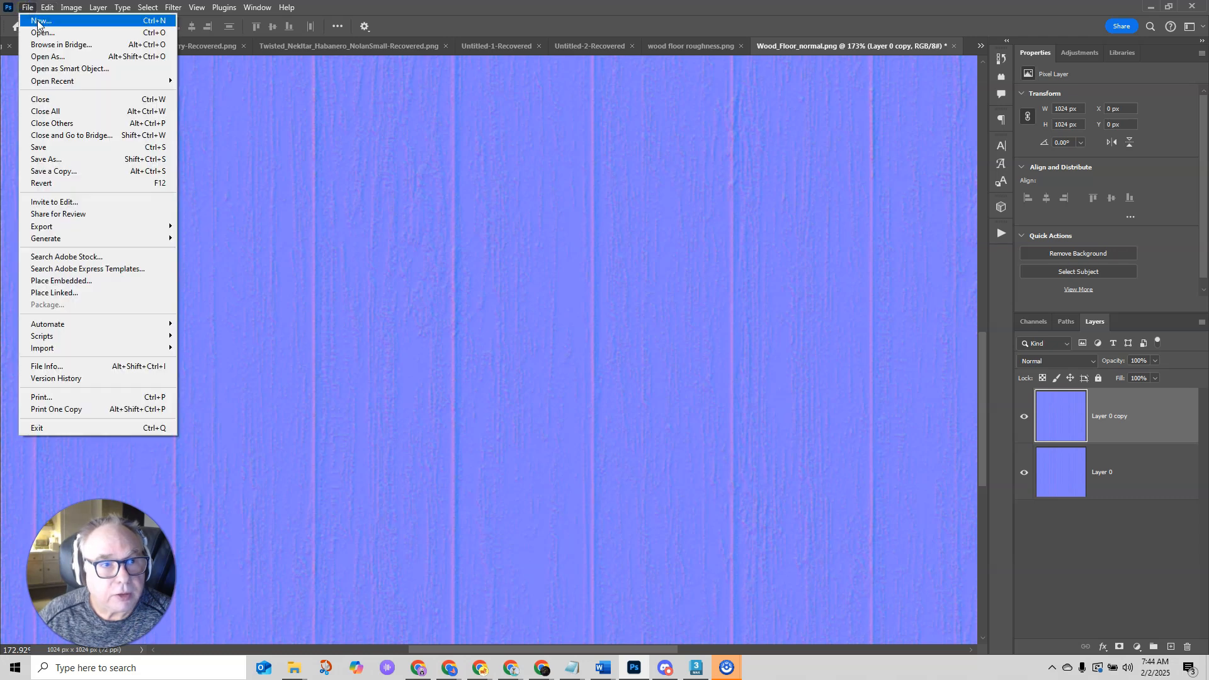
click(37, 20)
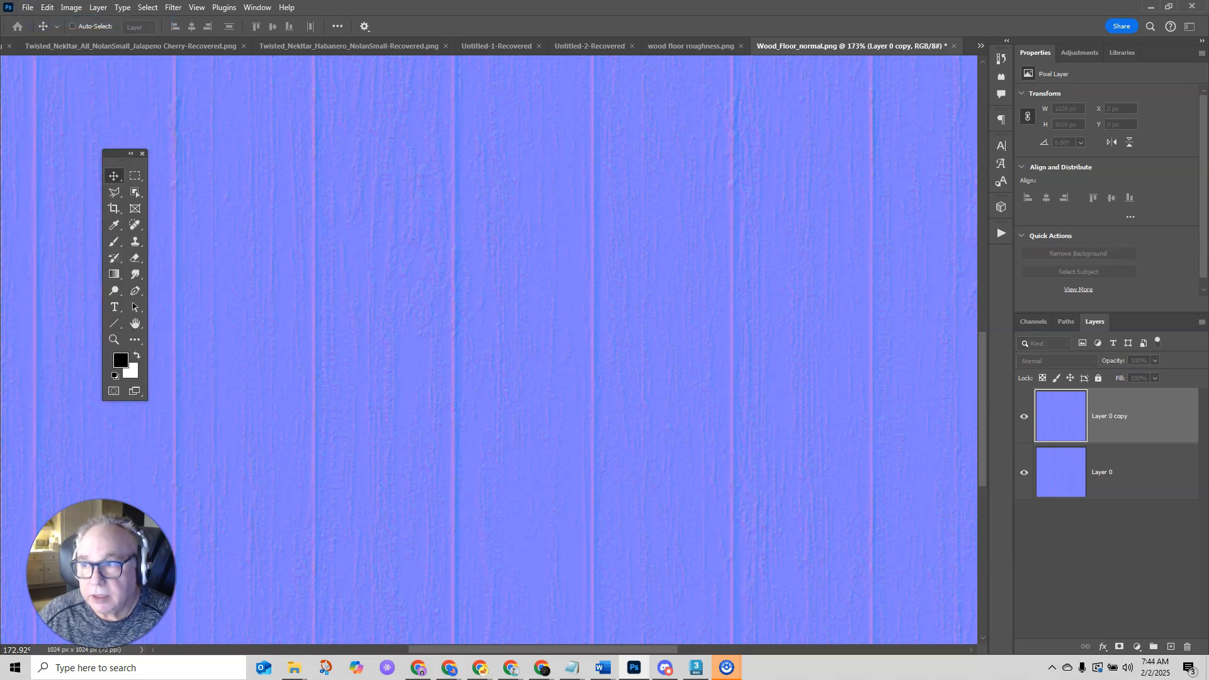
click(695, 174)
key(ctrl+v)
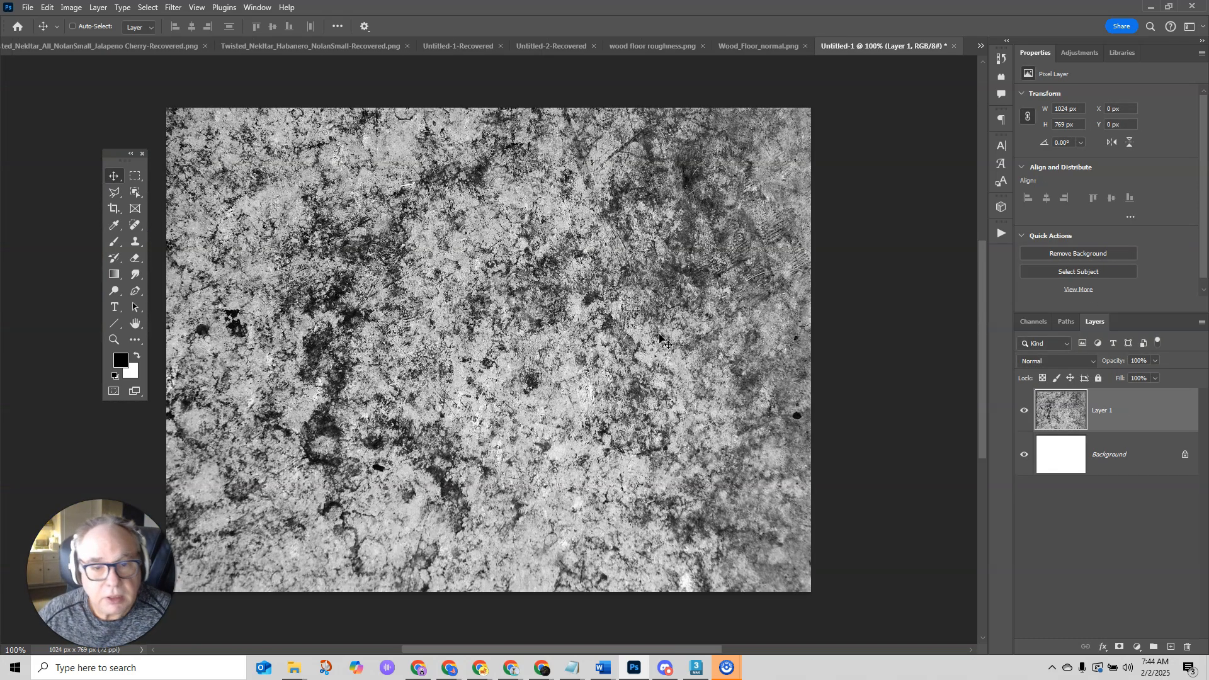
drag(126, 162, 66, 154)
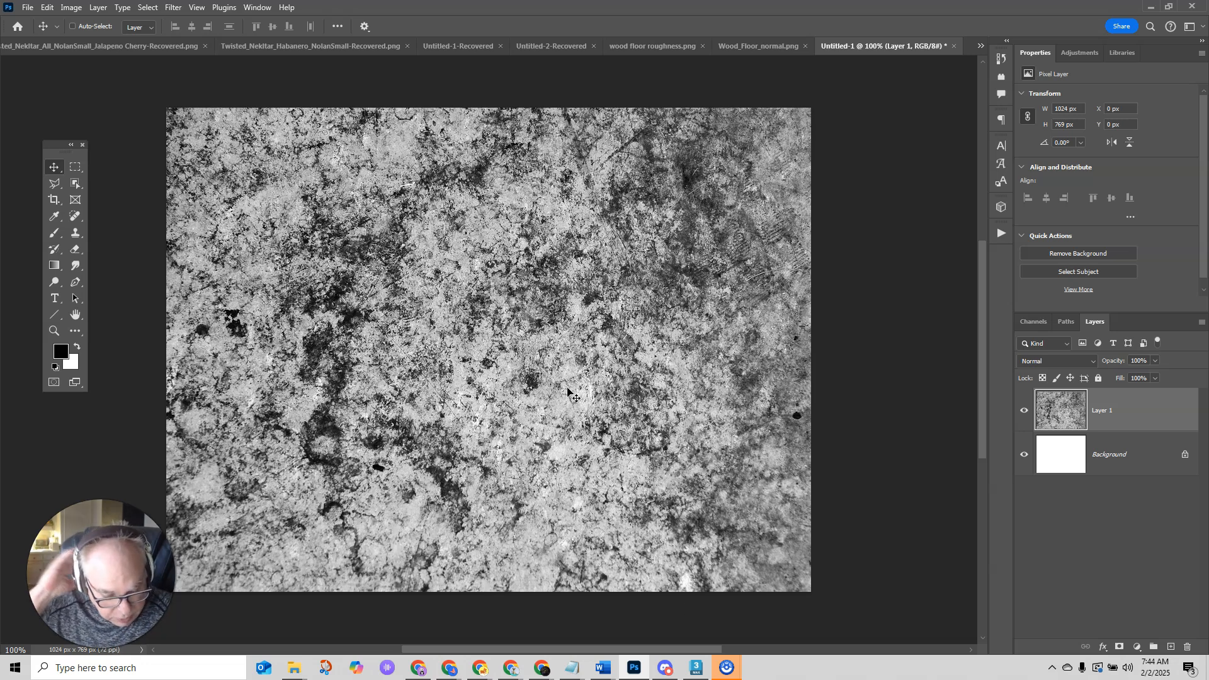
- Resize the grunge image to 1024 x 768 pixels with the width and height proportions unlinked
click(64, 8)
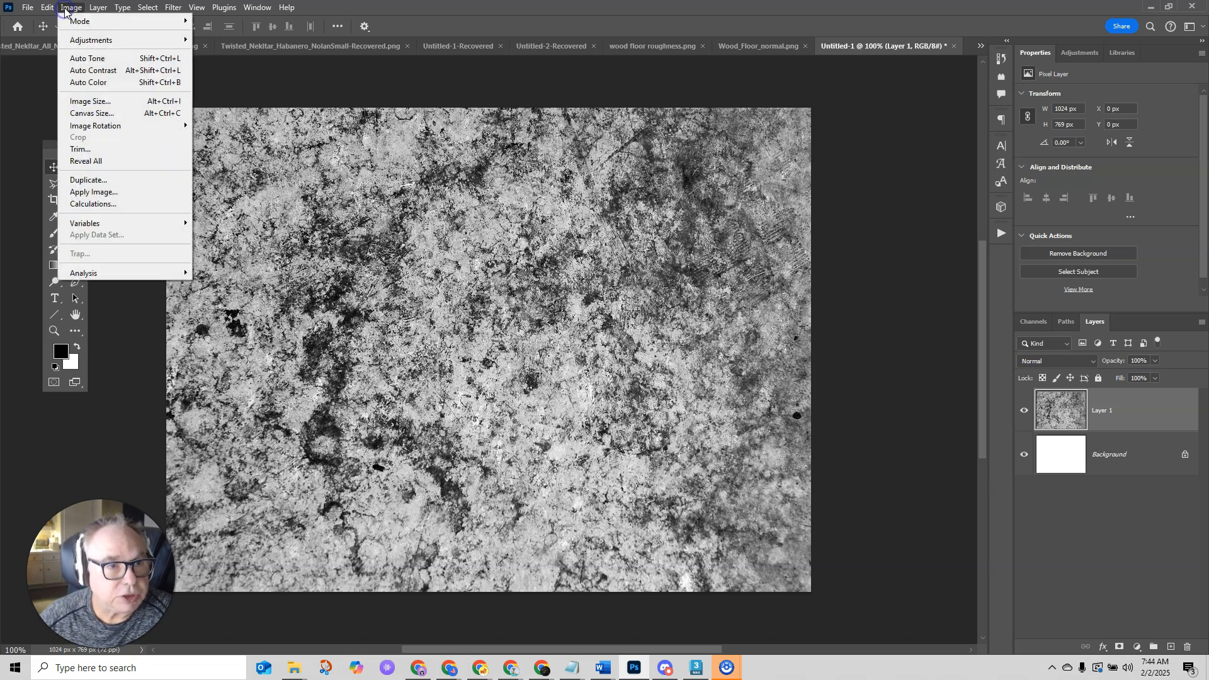
click(93, 102)
drag(372, 169, 563, 171)
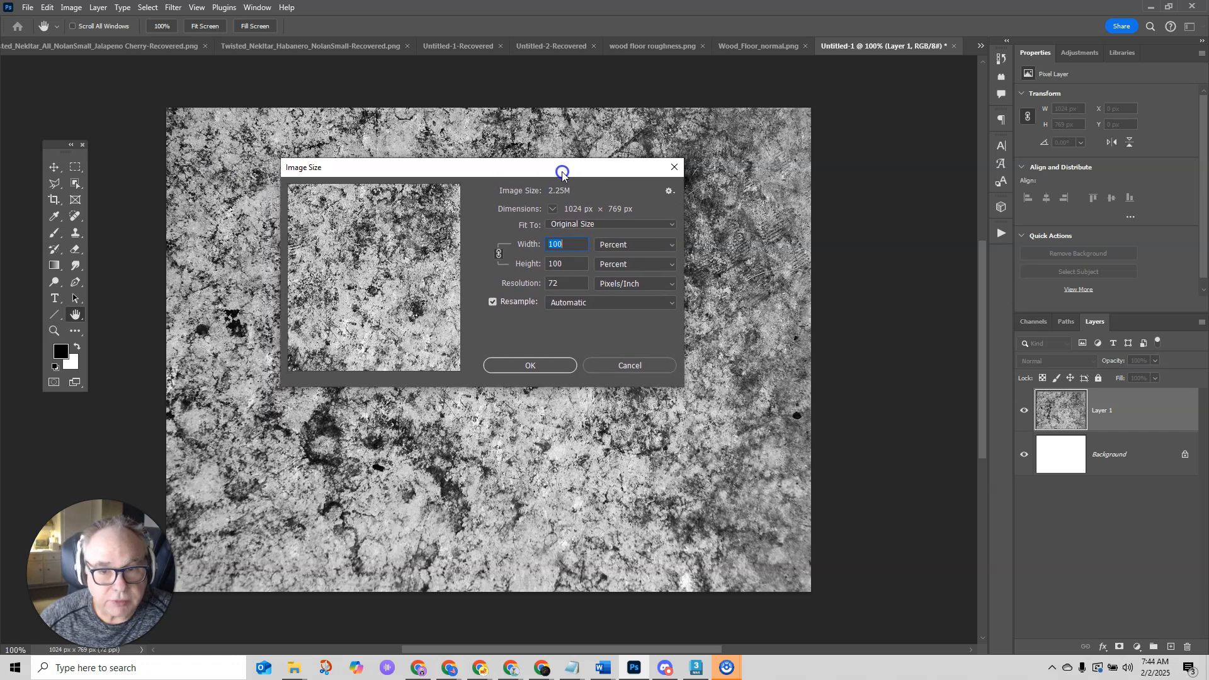
click(617, 245)
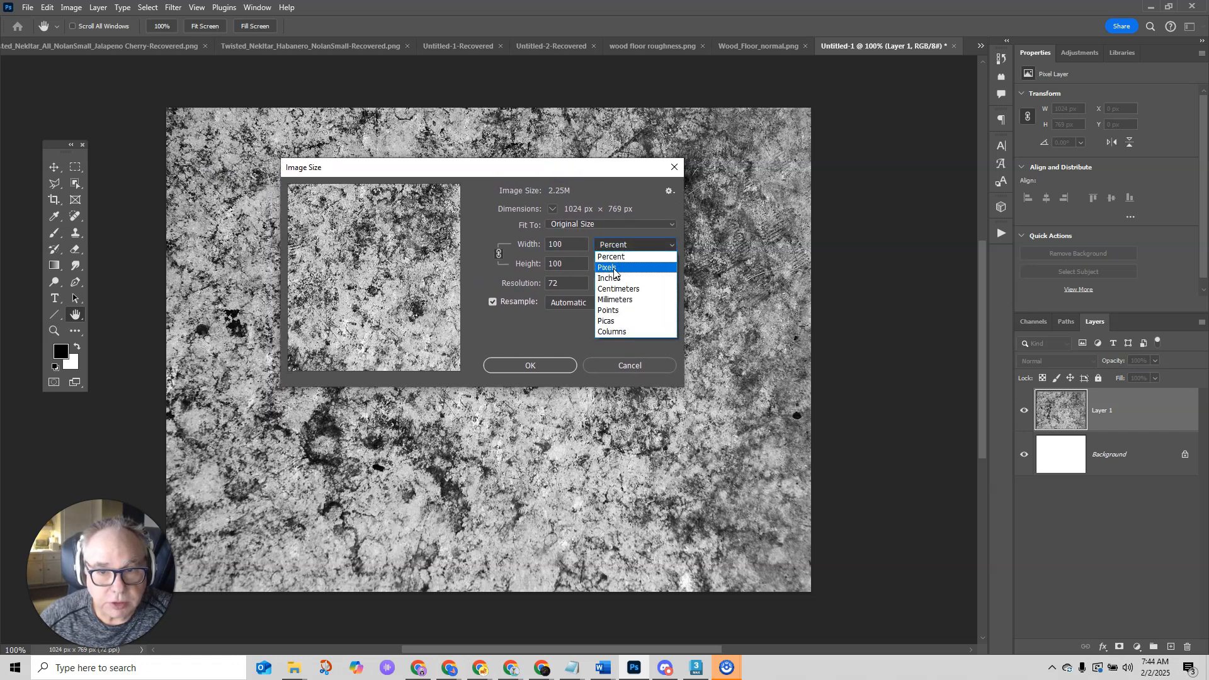
click(611, 269)
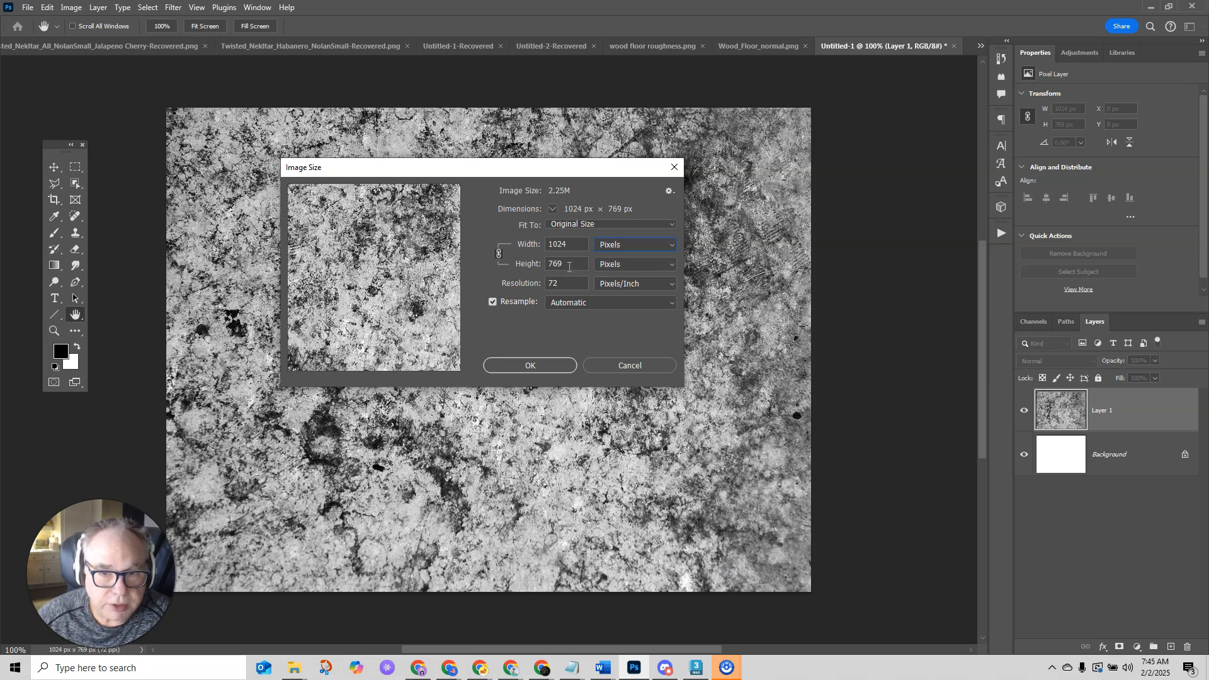
click(500, 253)
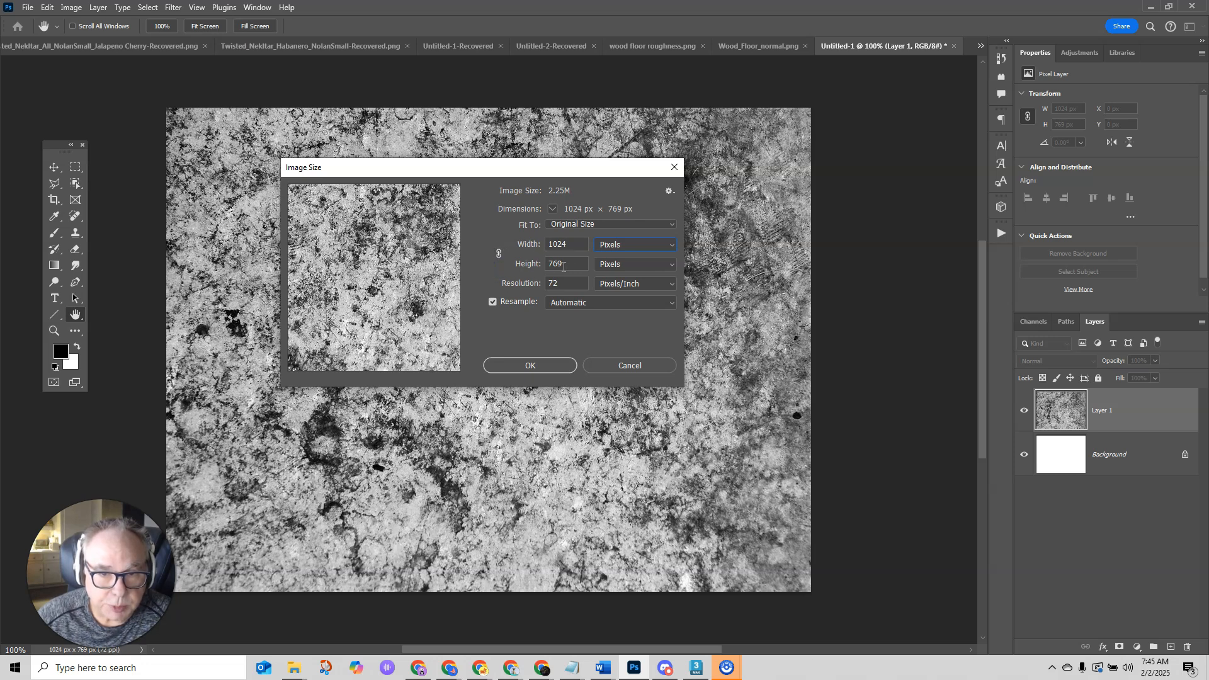
drag(567, 262, 542, 267)
text(768)
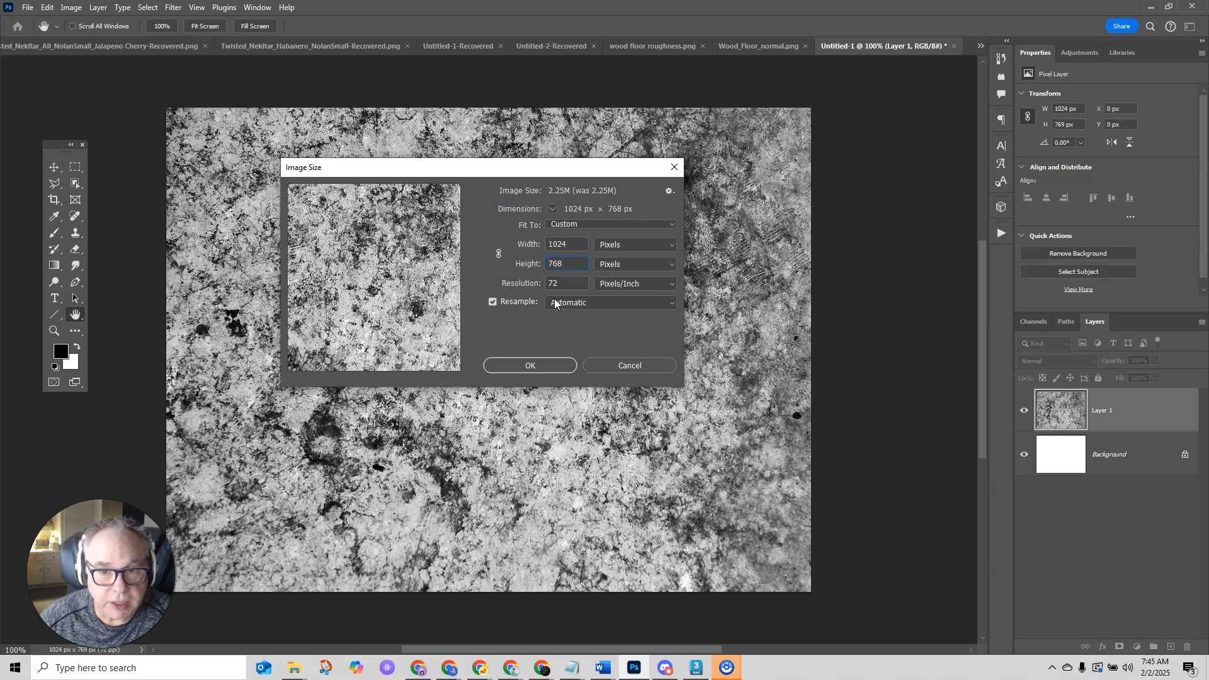
click(522, 366)
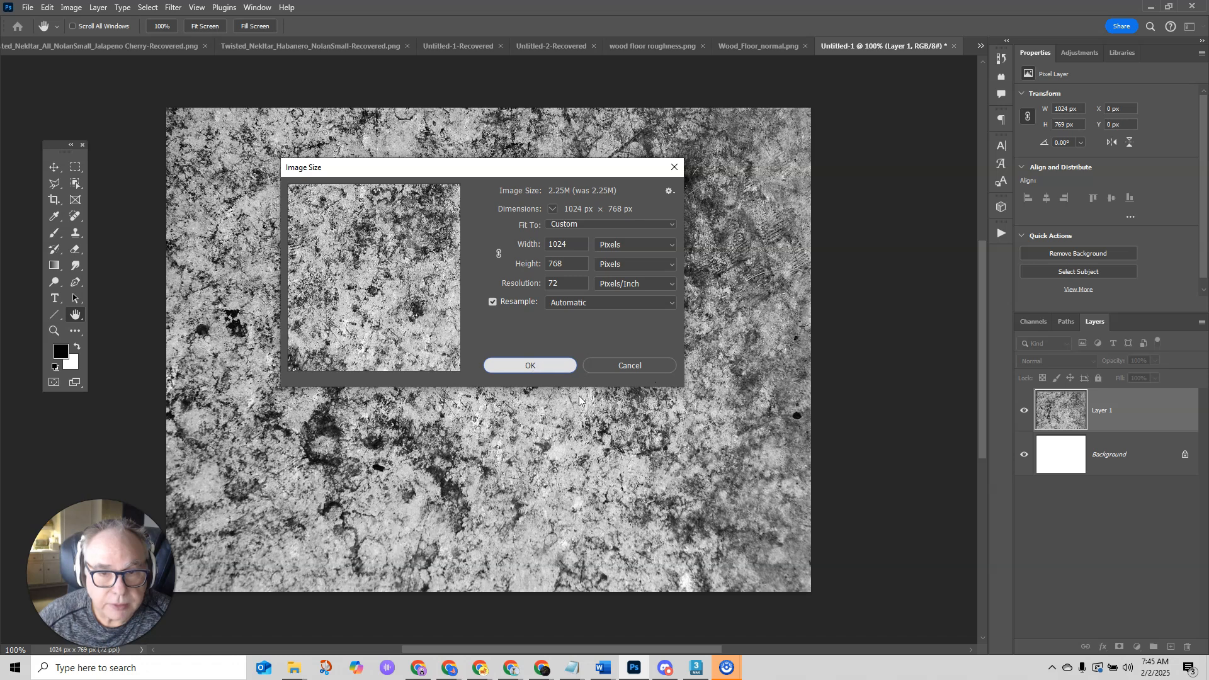
click(547, 365)
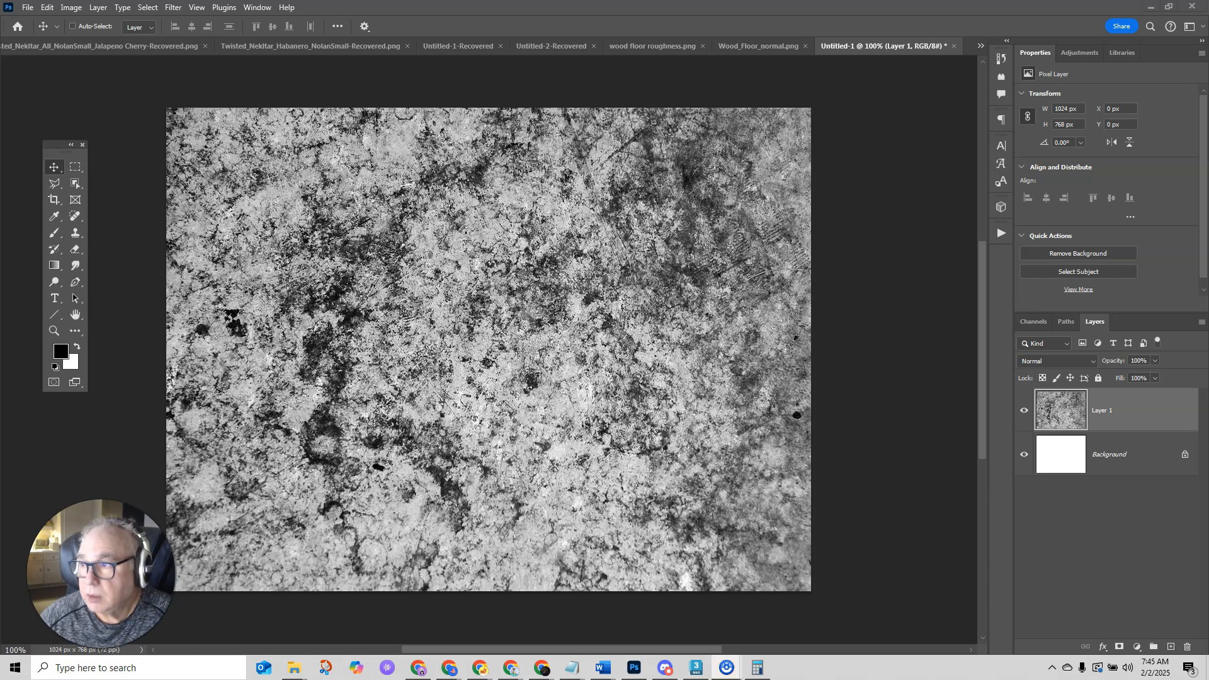
- Bring up a Notepad window and write the halving notes "1024 / 2 = 512" and "768 / 2 ="
drag(1208, 441, 355, 36)
drag(931, 628, 517, 231)
drag(397, 36, 538, 150)
click(424, 181)
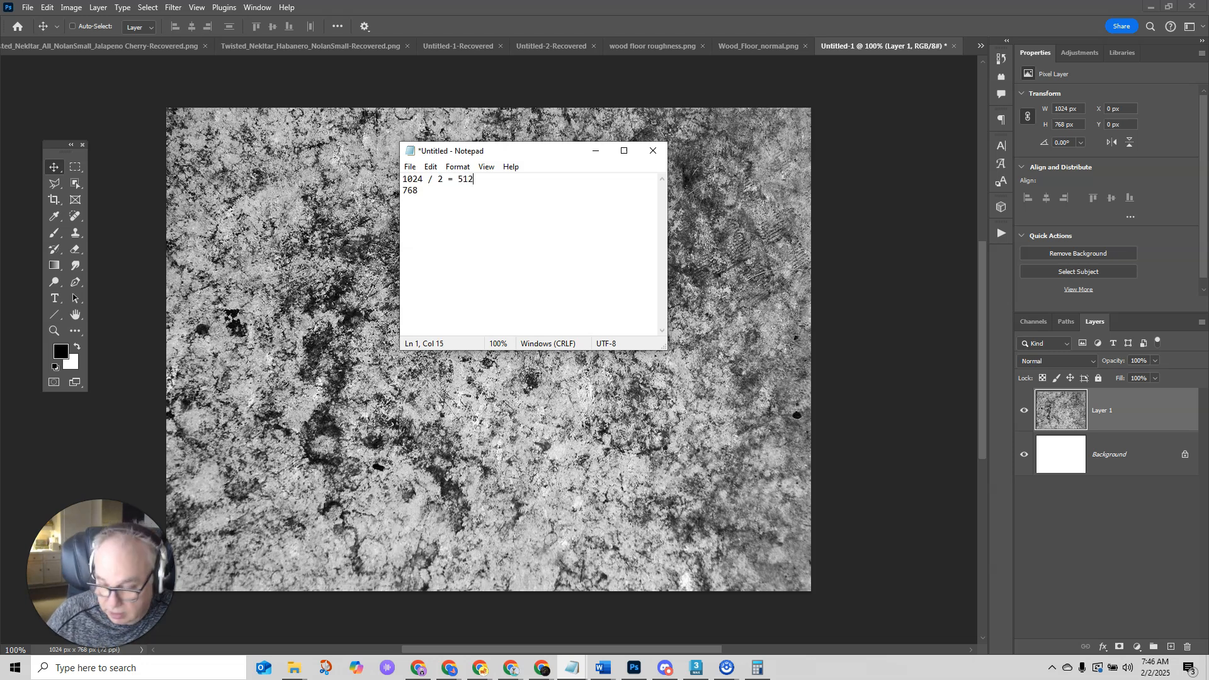
click(423, 190)
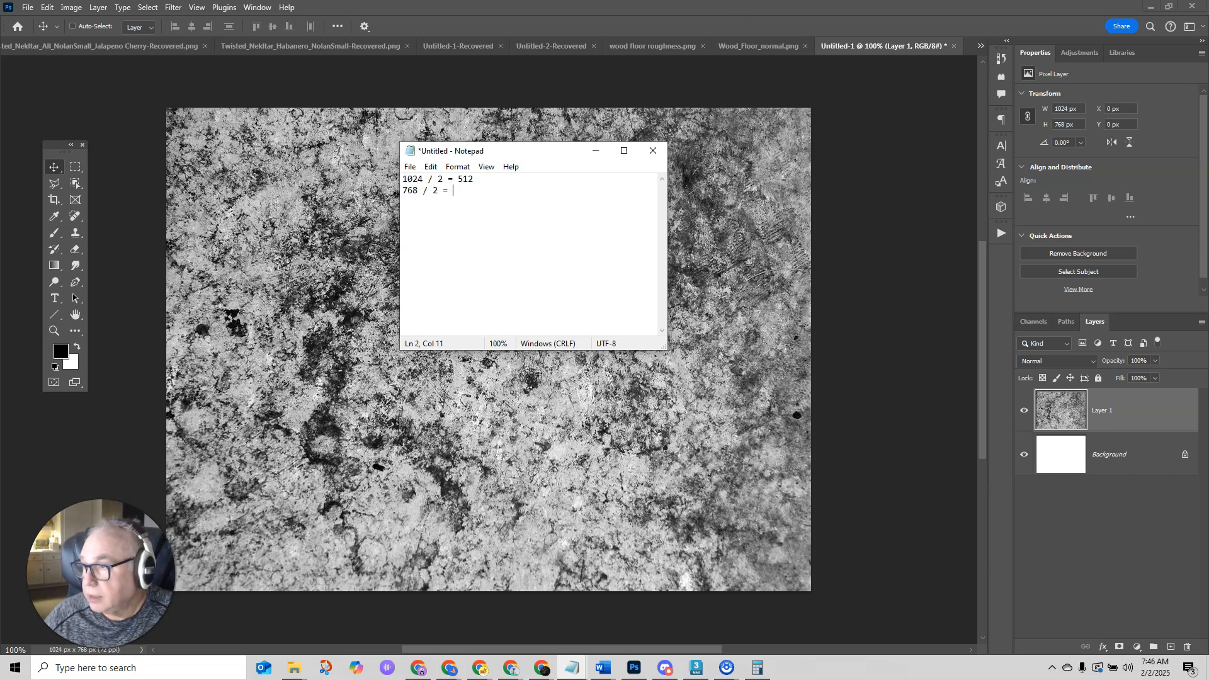
- Bring Calculator onto the screen beside the notes and divide 768 by 2
key(alt+Tab)
drag(1208, 164, 819, 107)
click(731, 323)
click(826, 344)
click(794, 325)
click(888, 282)
click(795, 384)
click(885, 413)
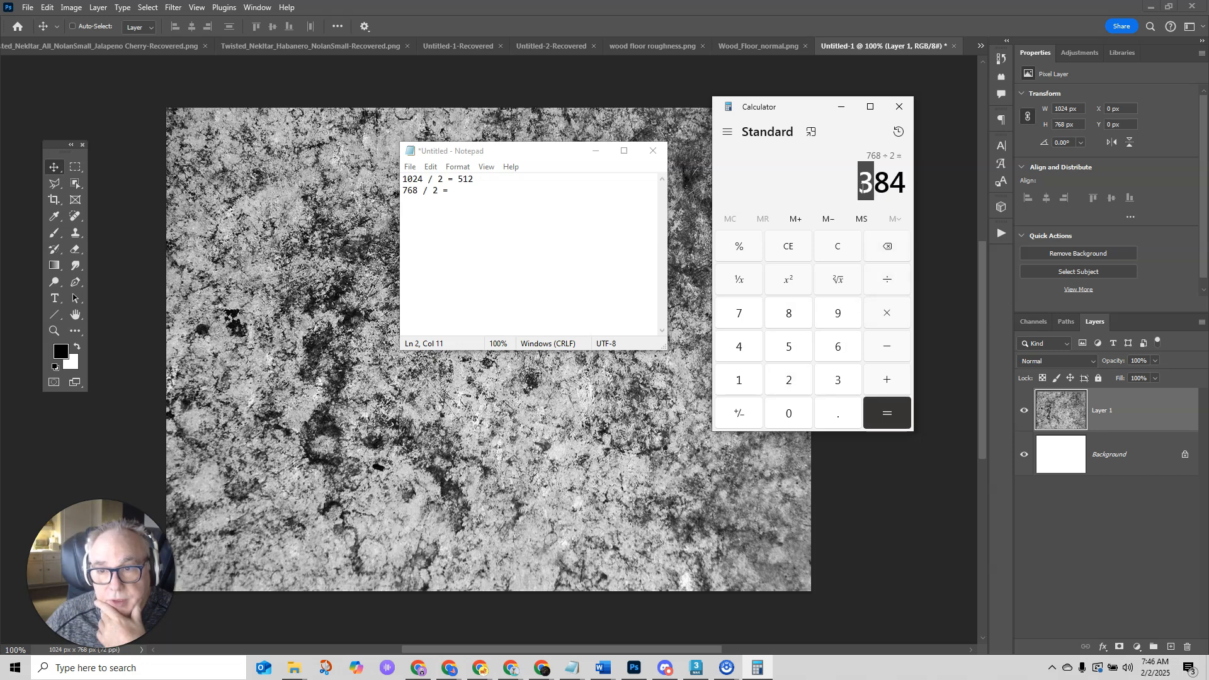
- Copy the result 384 from Calculator into the second Notepad line and clear both windows off the canvas
drag(863, 187, 904, 186)
key(ctrl+c)
click(459, 189)
key(ctrl+v)
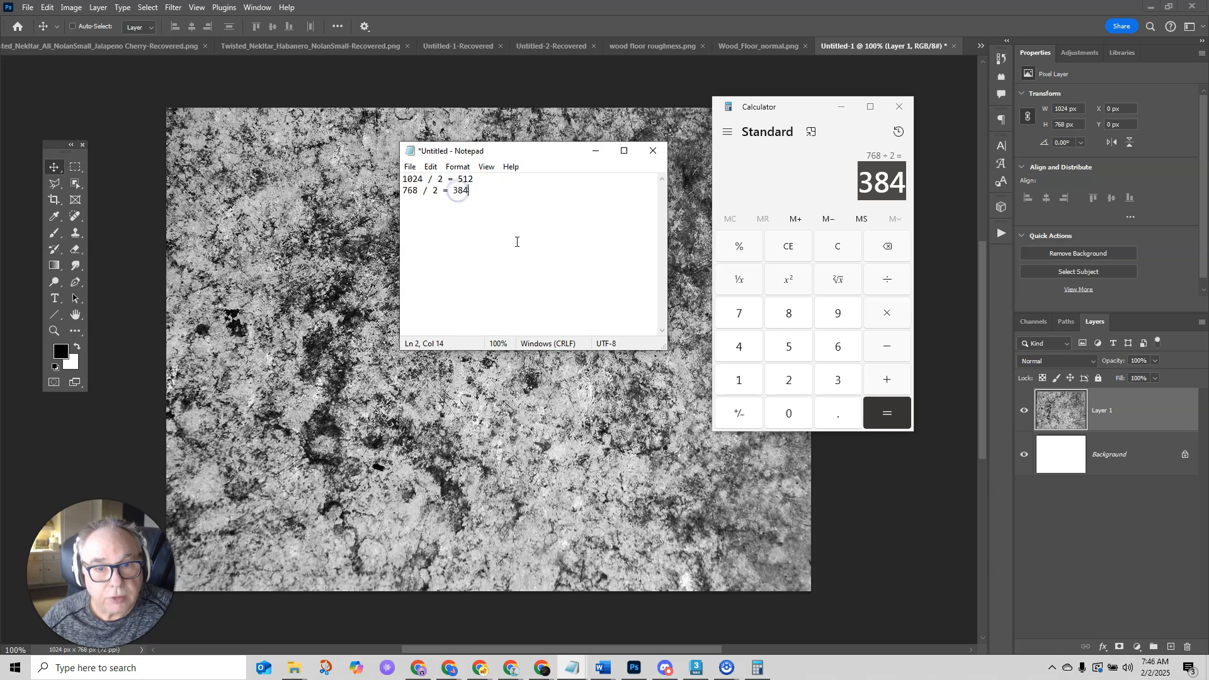
click(848, 112)
drag(533, 151, 1208, 150)
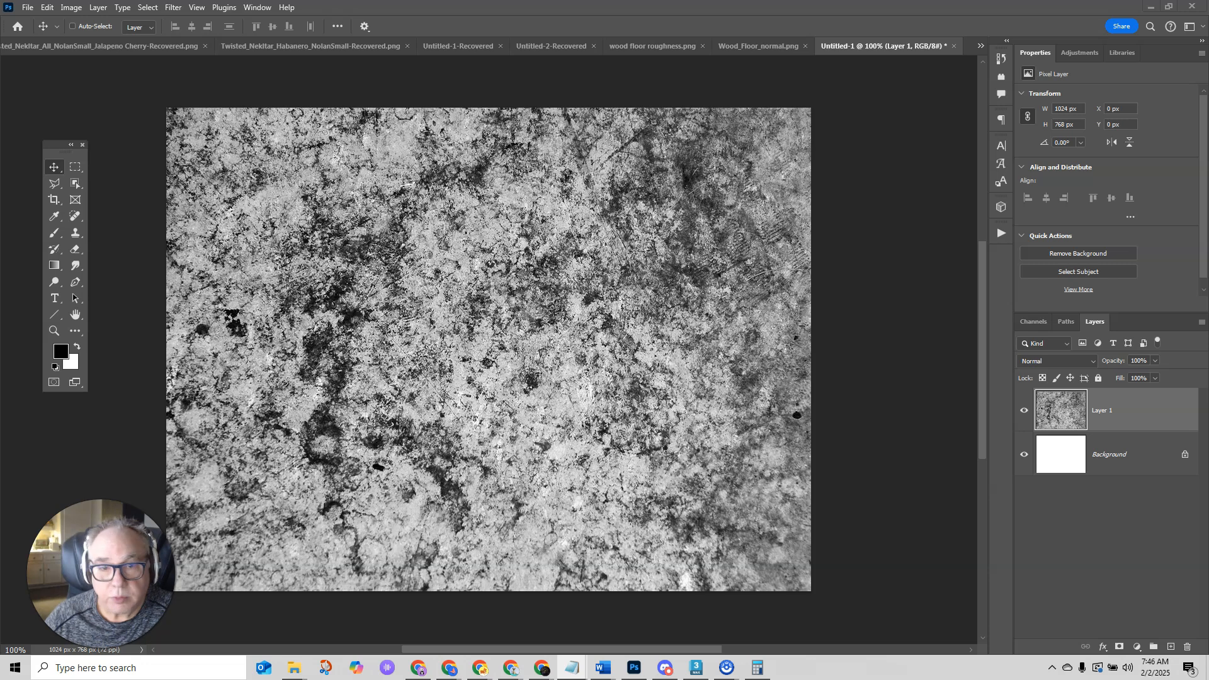
- Start the Offset filter on the grunge layer and reset its horizontal and vertical offsets to 0
click(171, 7)
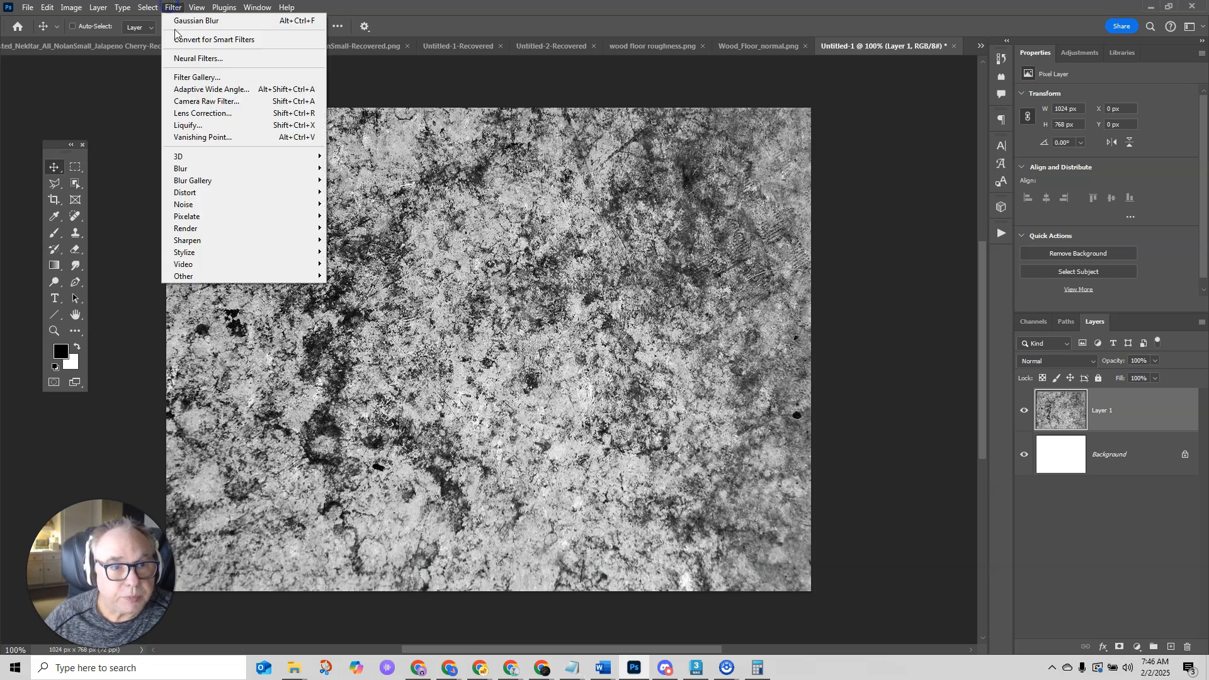
mouse_move(194, 277)
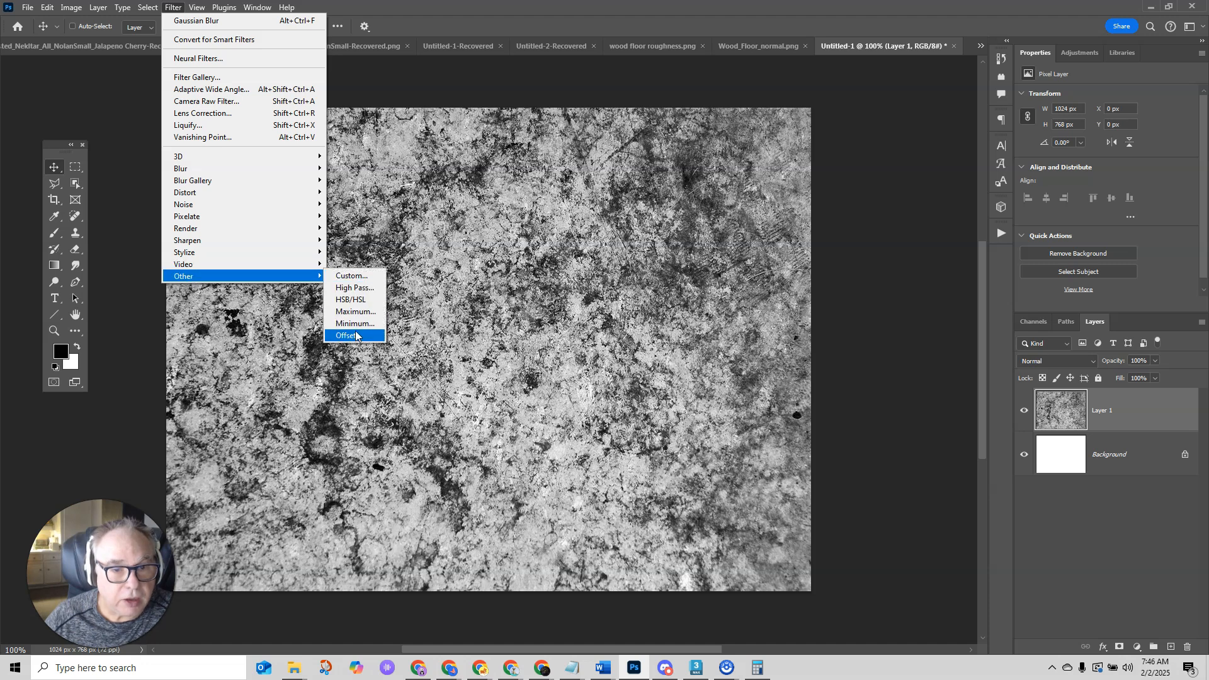
click(352, 335)
drag(585, 177, 521, 211)
text(0)
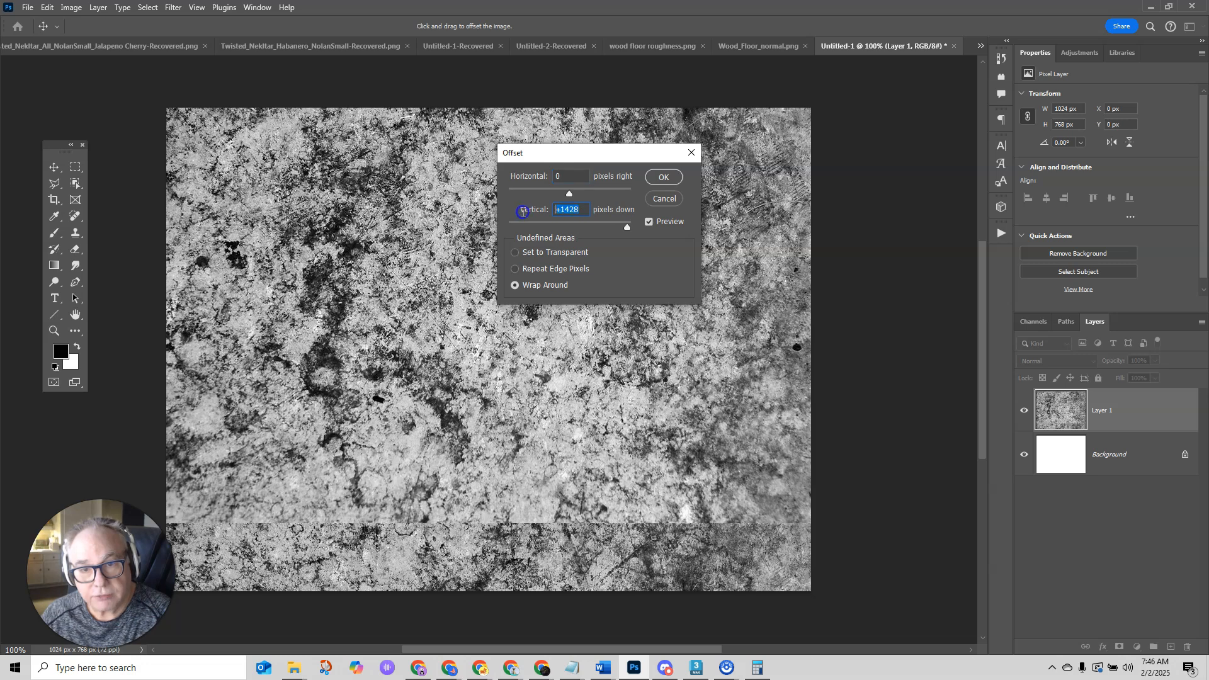
text(0)
drag(569, 157, 657, 155)
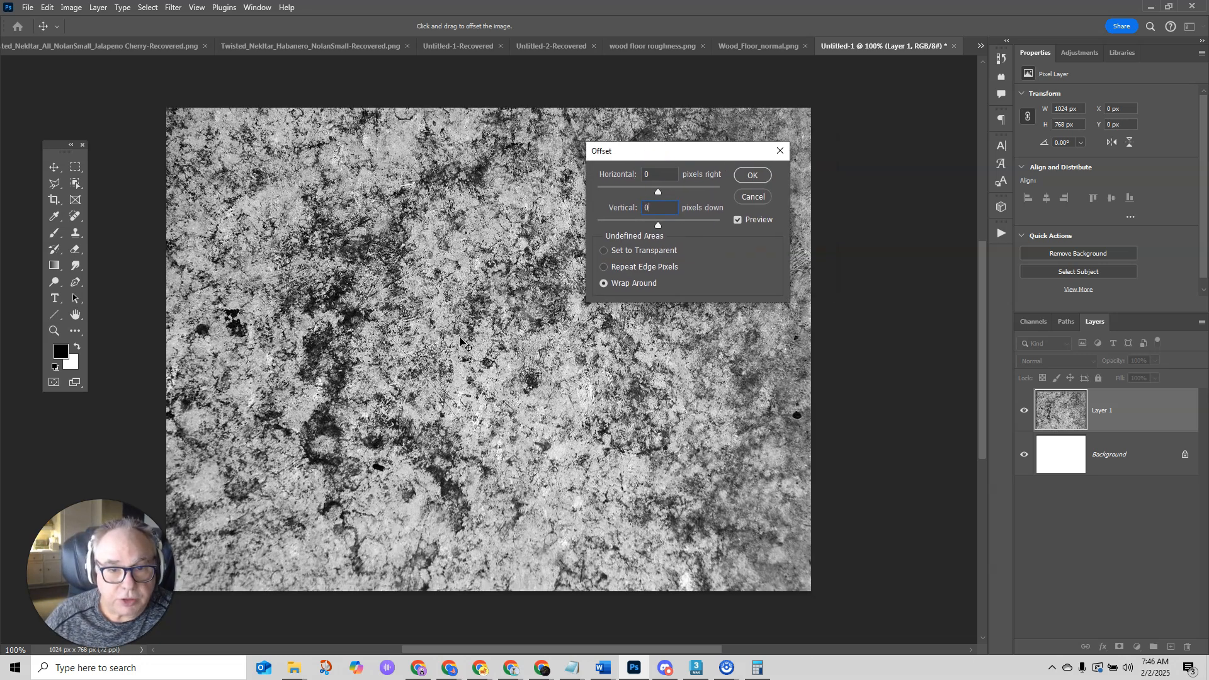
- Offset the grunge layer 512 pixels right and 384 pixels down with Wrap Around, and apply the filter
drag(658, 191, 676, 192)
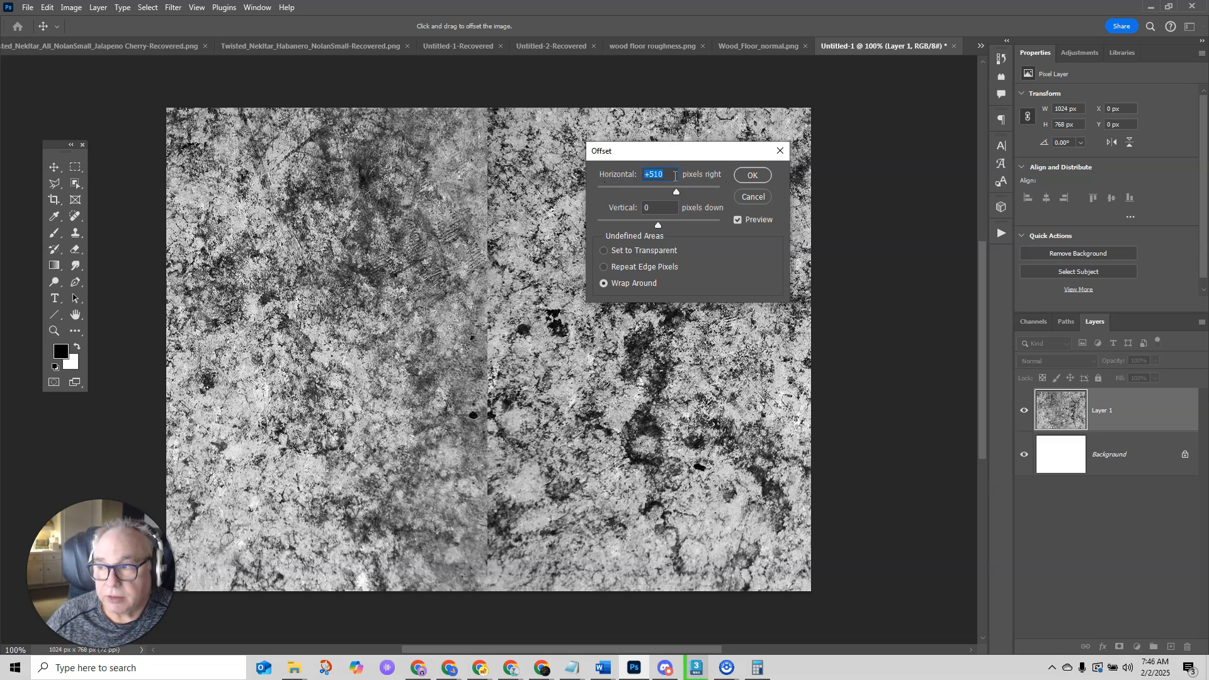
click(660, 175)
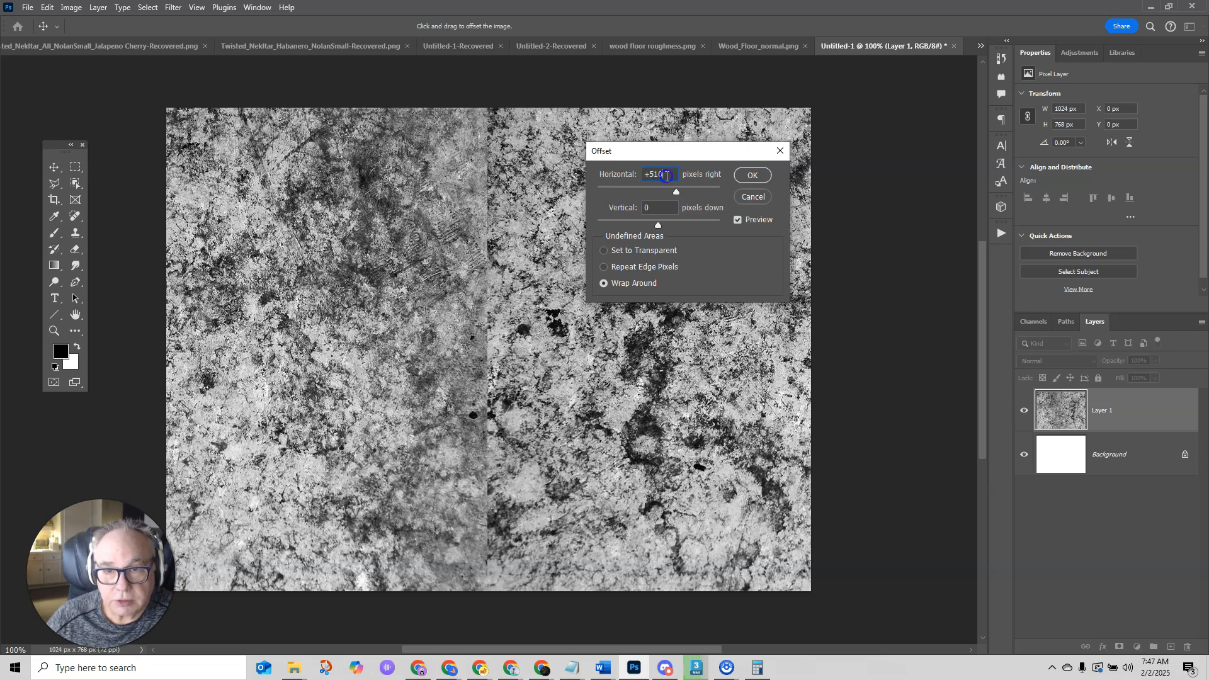
key(BackSpace)
text(2)
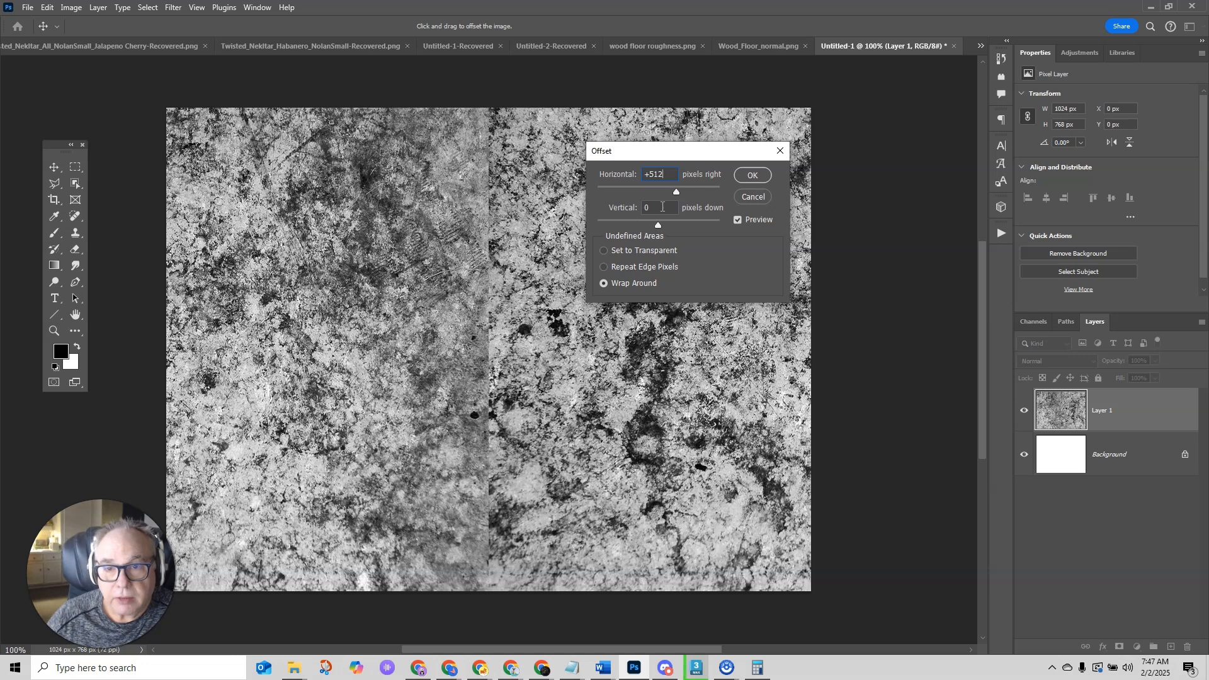
click(627, 210)
text(384)
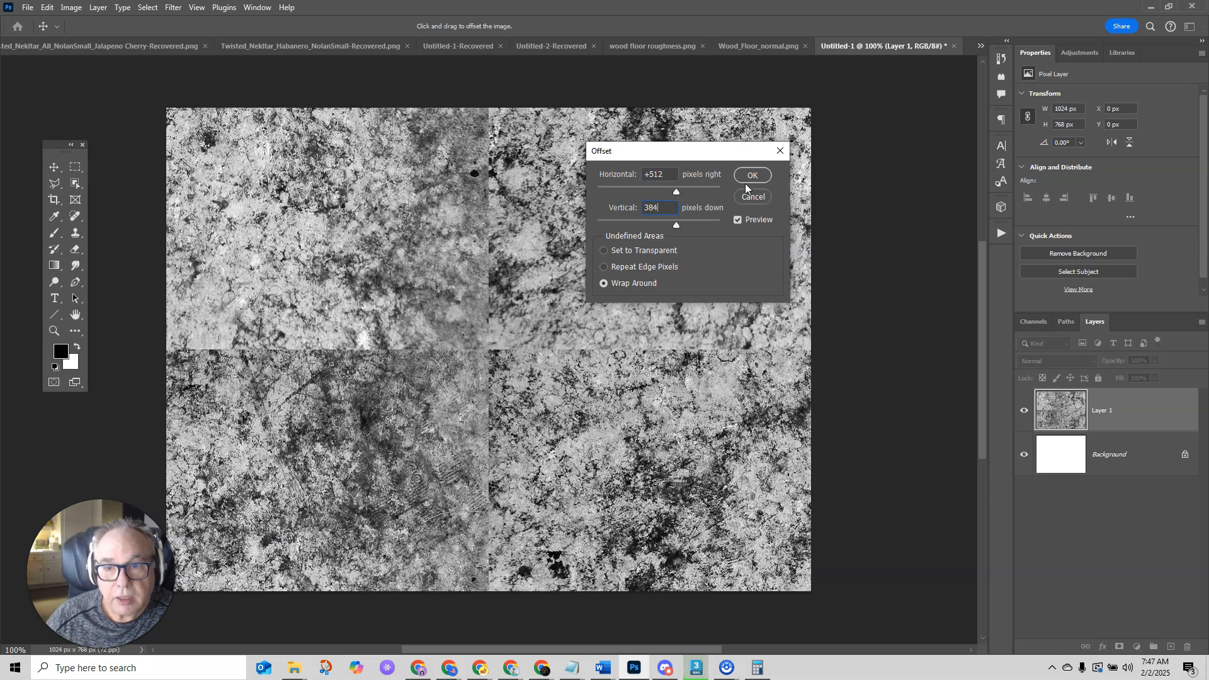
click(751, 177)
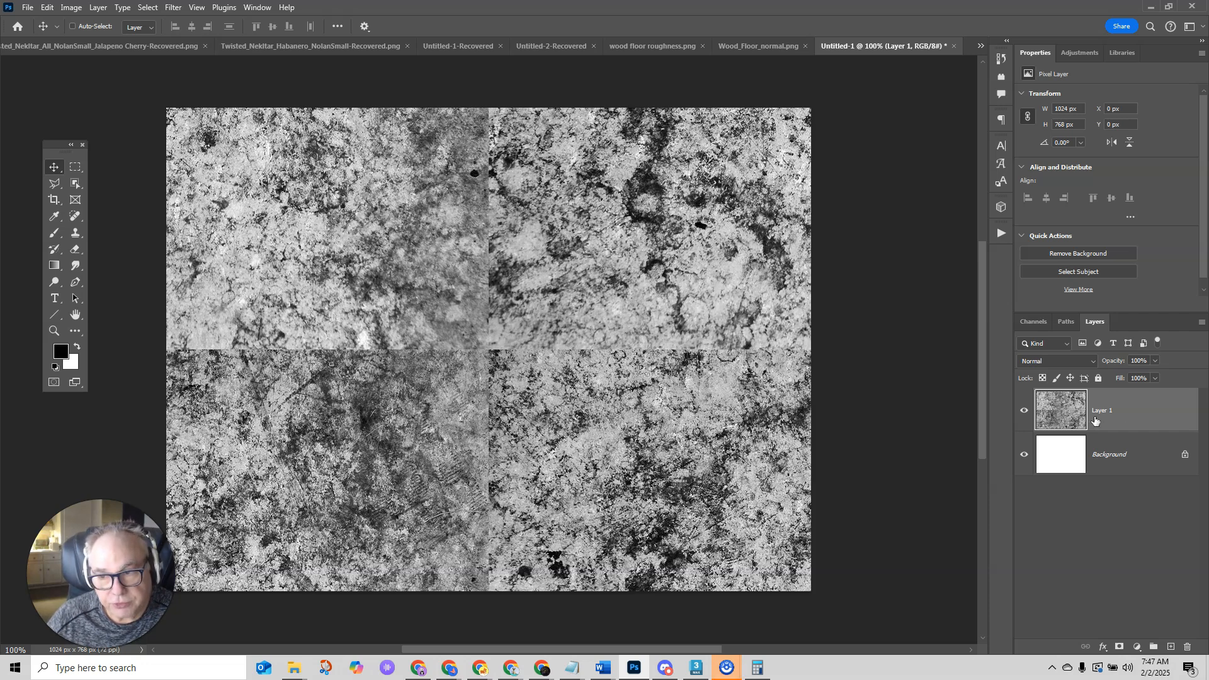
- Duplicate the offset grunge layer and select a full-height strip about 178 px wide over the vertical seam
key(ctrl+j)
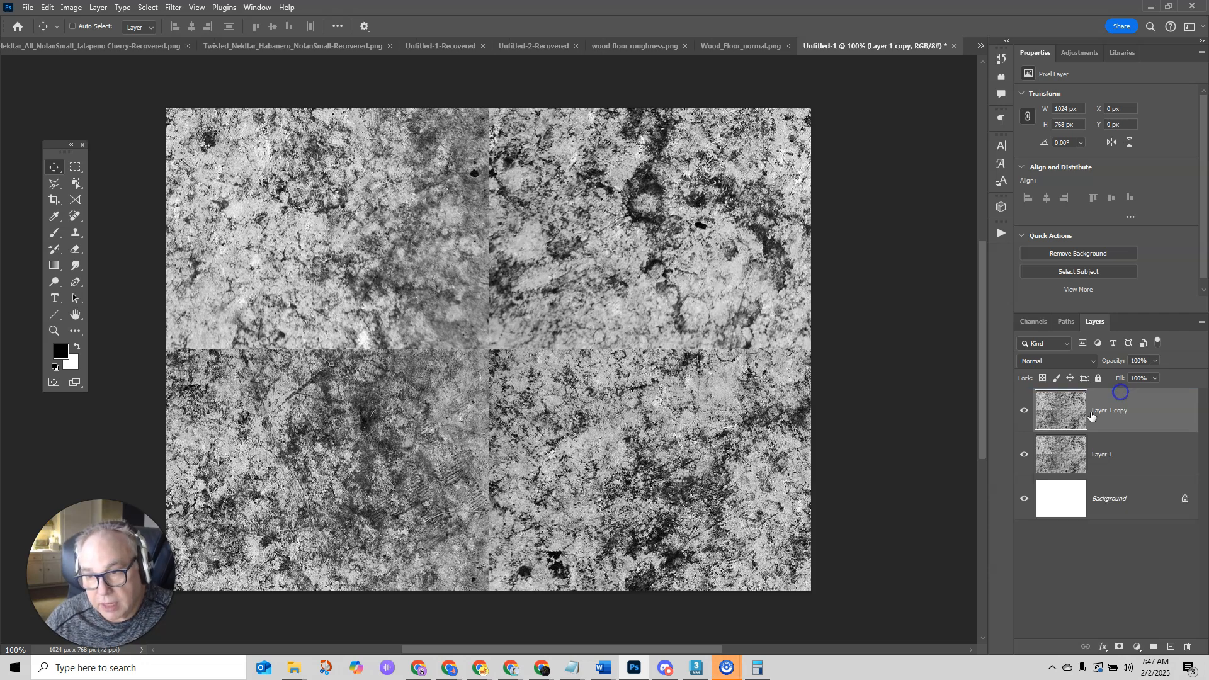
click(75, 167)
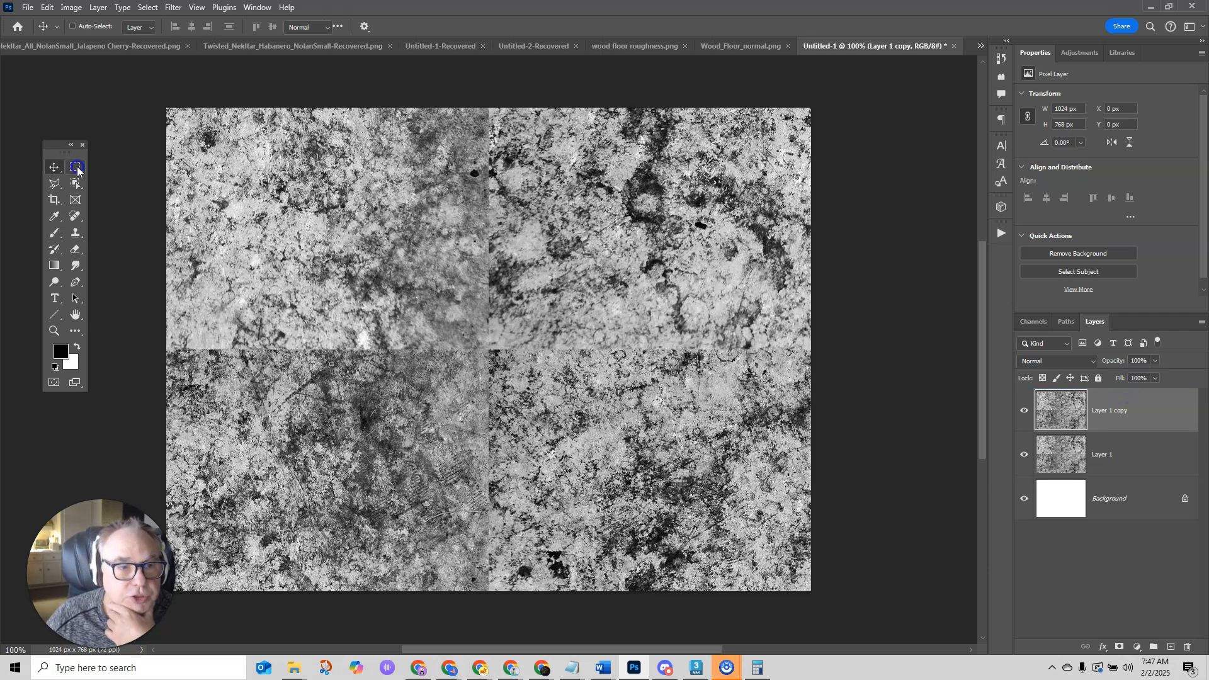
drag(430, 99, 540, 609)
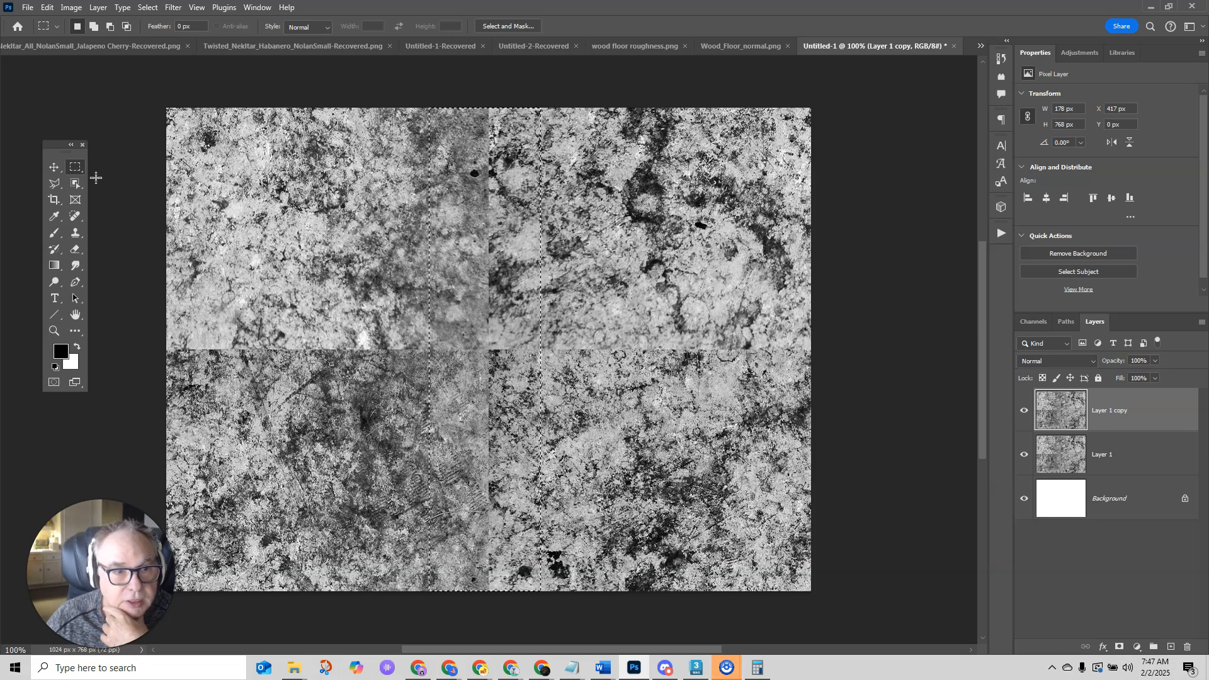
- Use the Patch Tool to cover the vertical seam strip with texture from the area to its left, and deselect
click(78, 218)
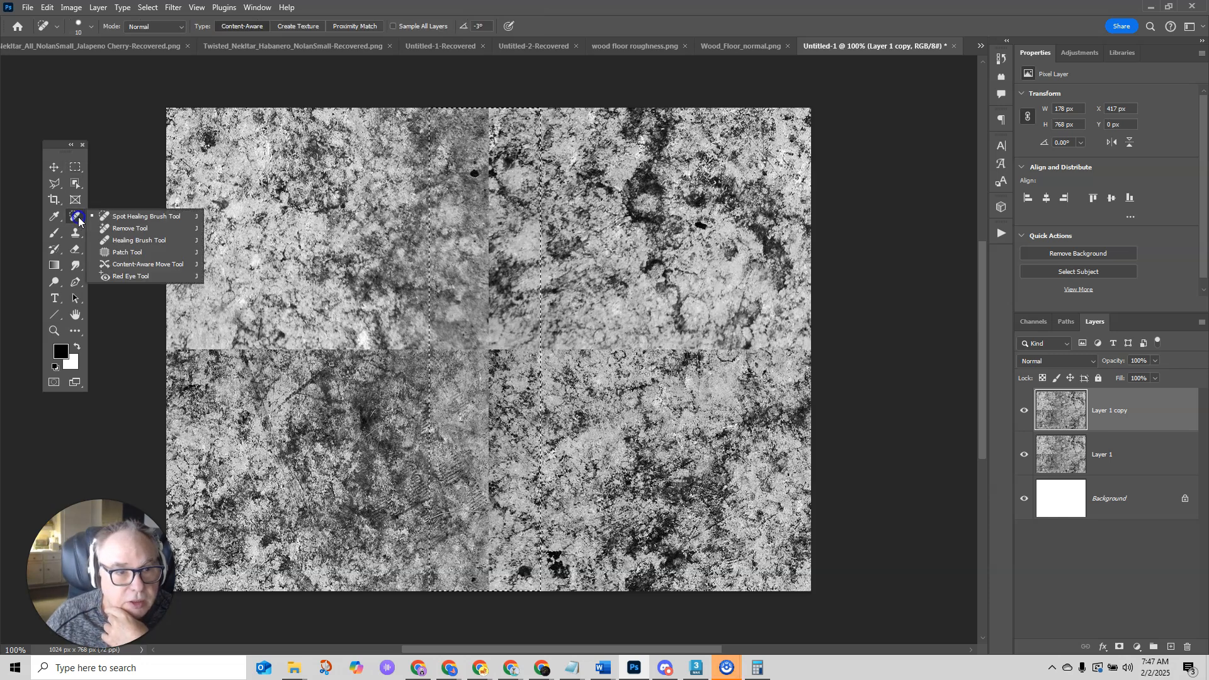
click(128, 253)
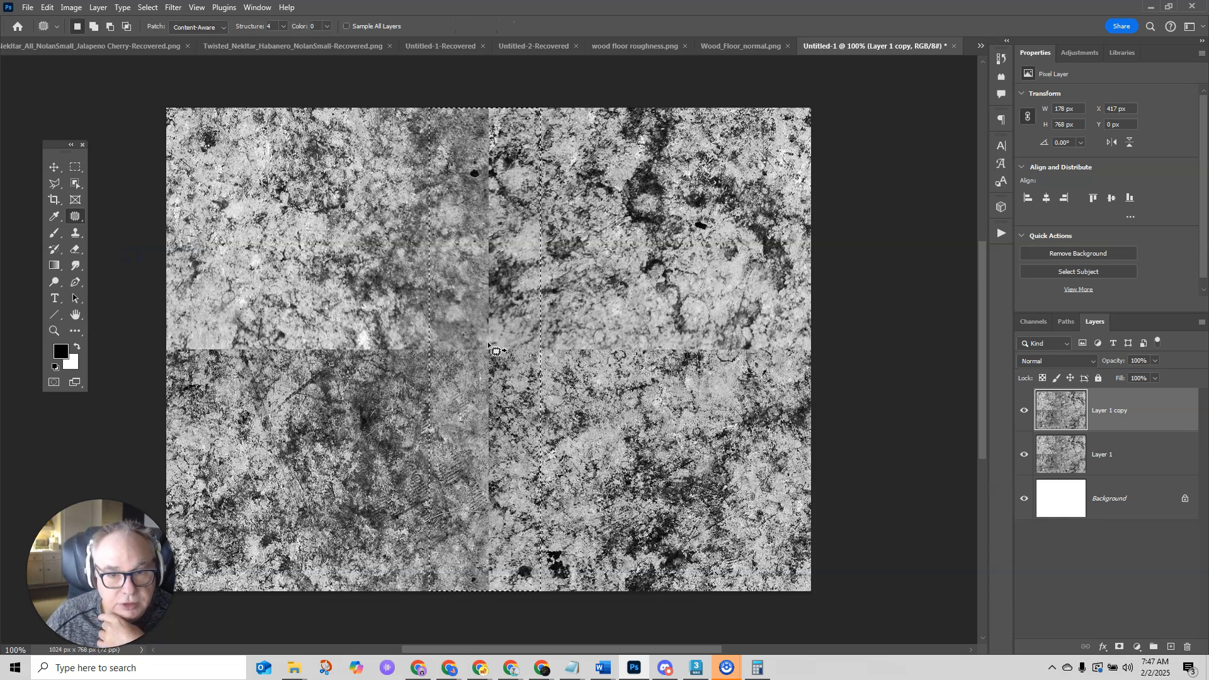
drag(480, 346, 300, 351)
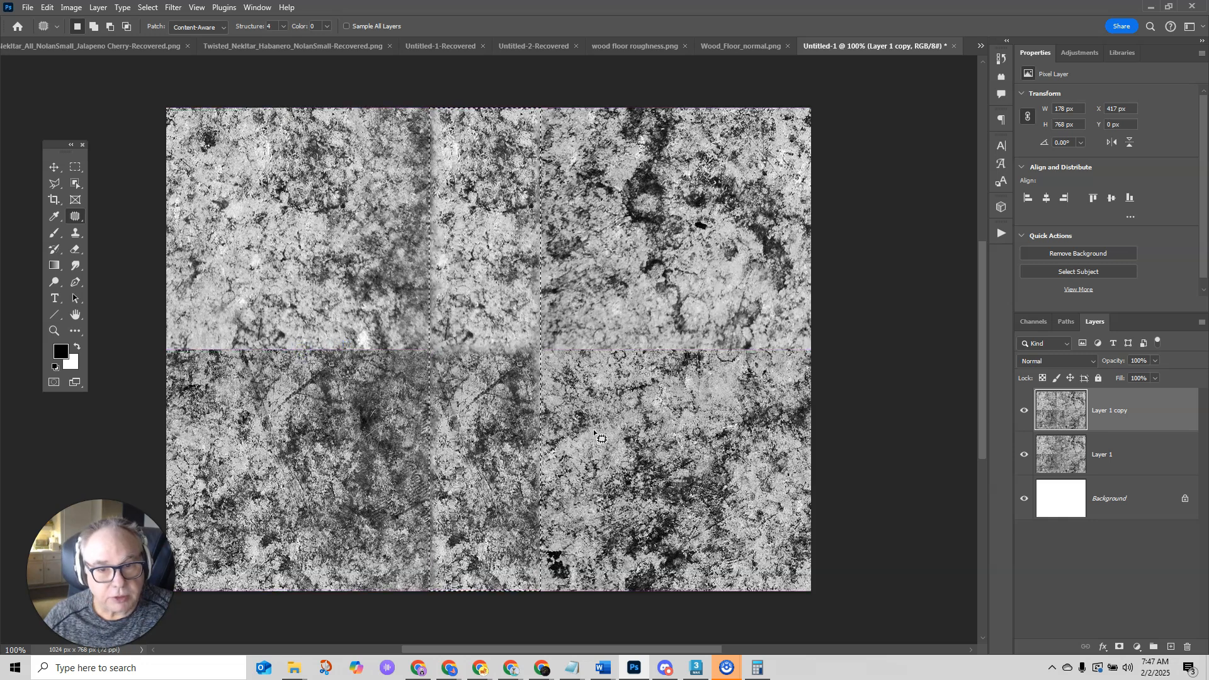
key(ctrl+d)
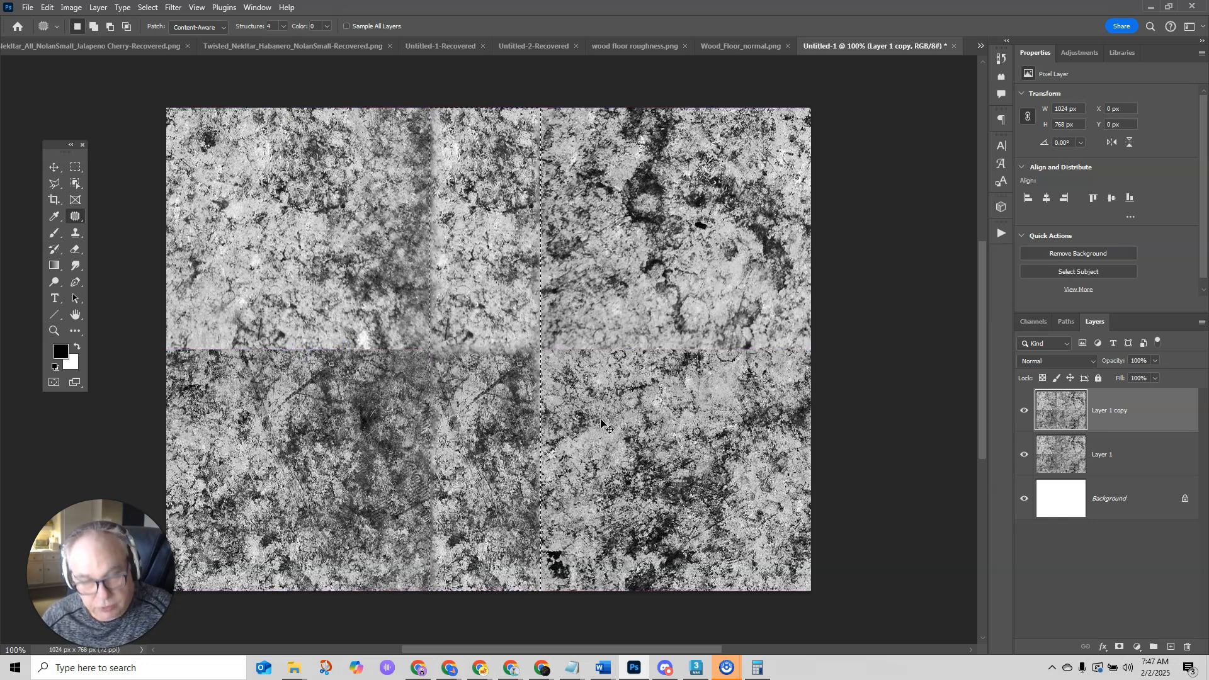
- Select a full-width strip about 160 px high over the horizontal seam, patch it with texture from above, and deselect
click(75, 167)
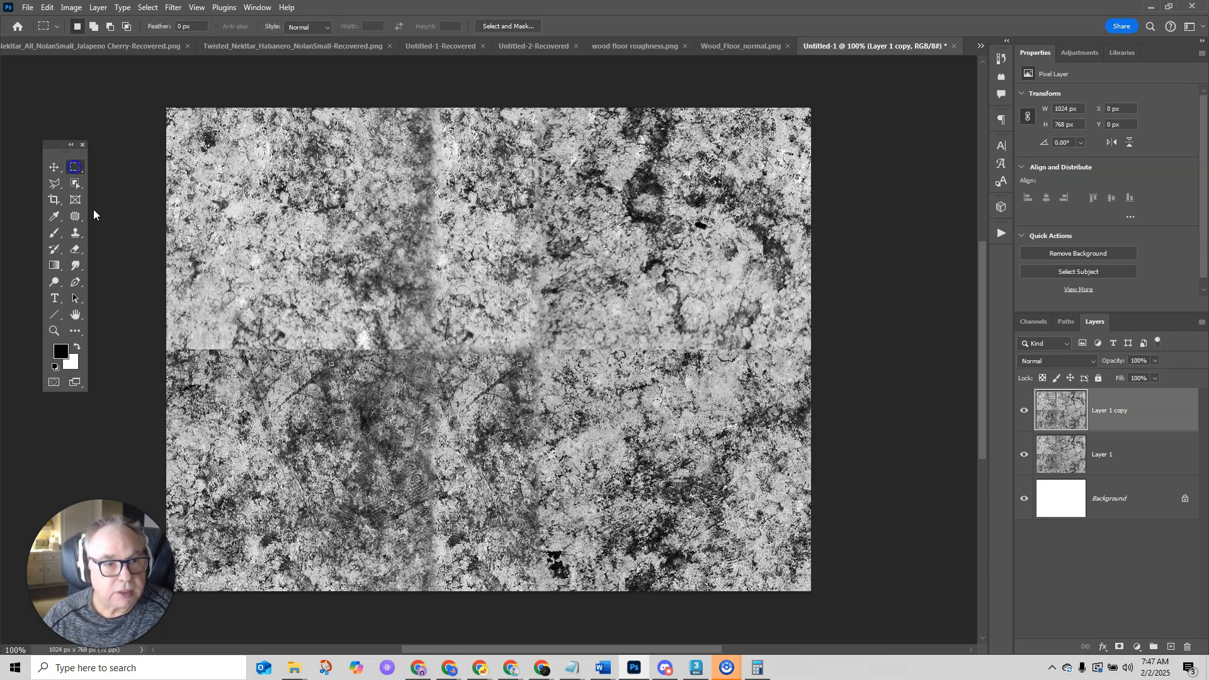
drag(159, 297, 819, 398)
click(74, 216)
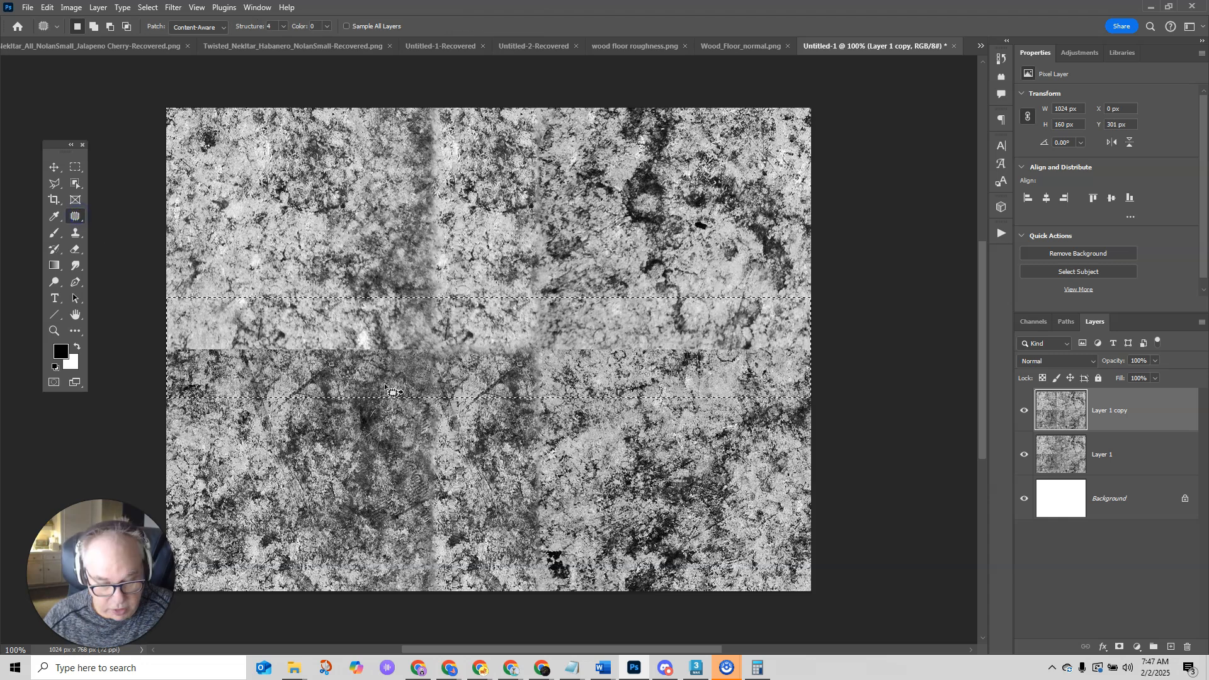
shift+drag(521, 309, 520, 308)
drag(527, 368, 523, 321)
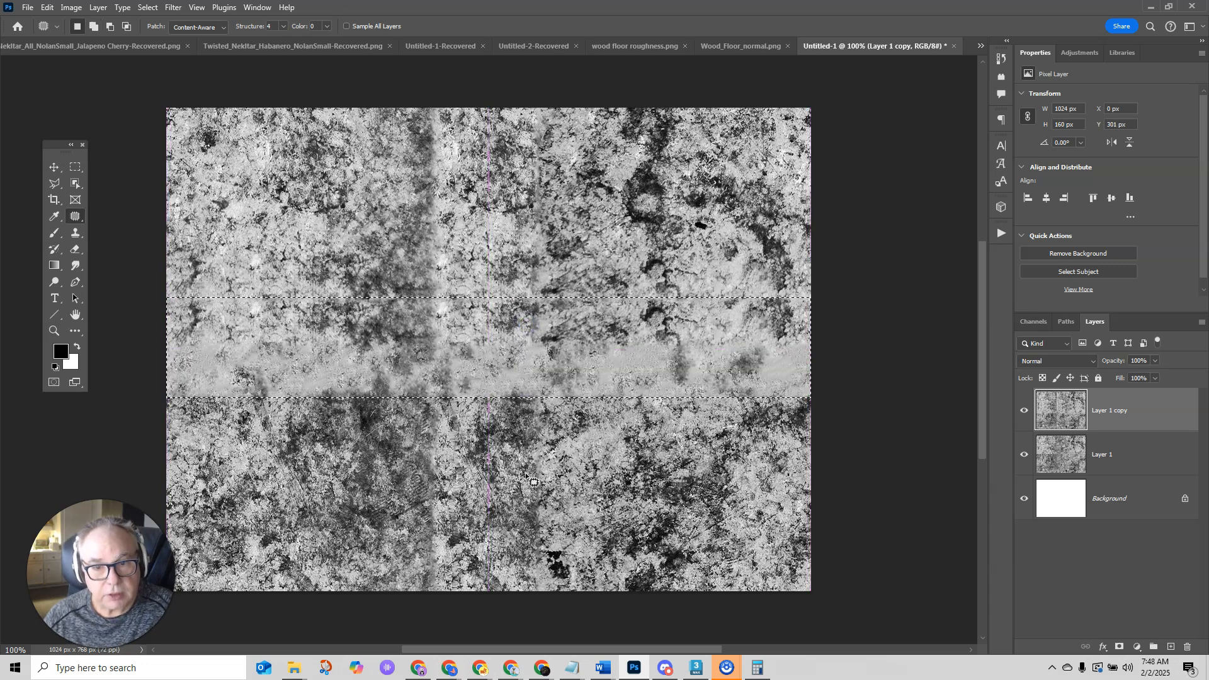
key(ctrl+d)
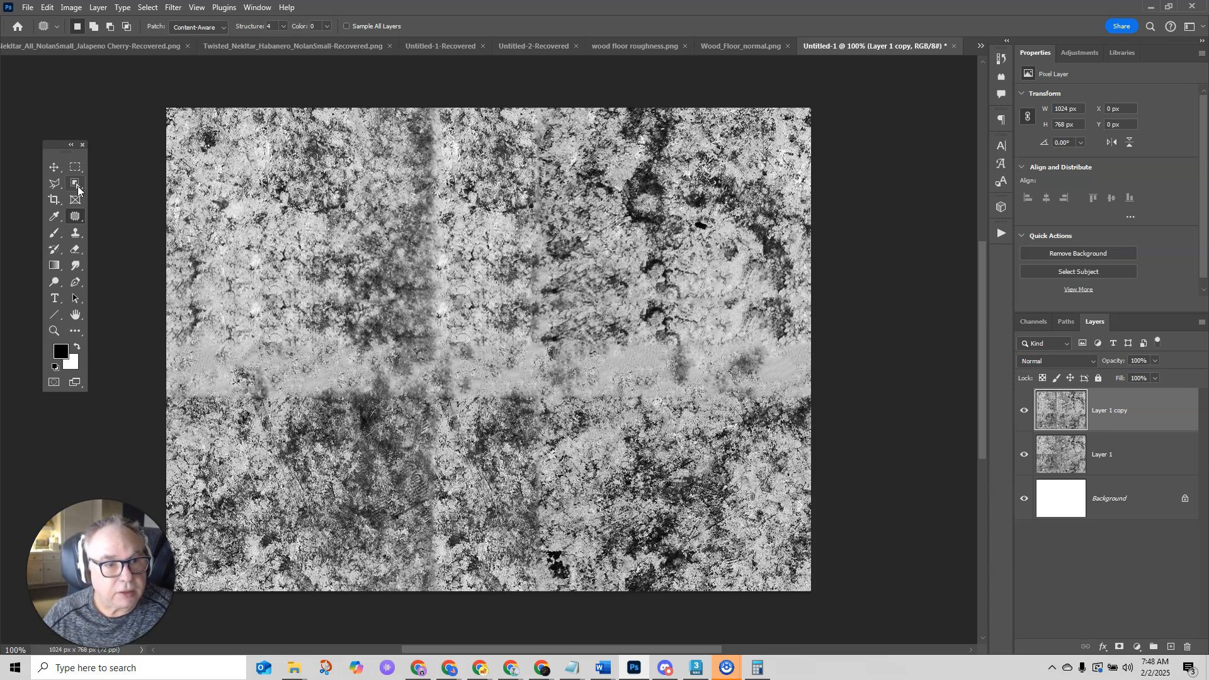
- Select a full-width strip about 132 px high above the horizontal seam, set the marquee feather to 20 px, and copy the strip to a new layer
click(76, 168)
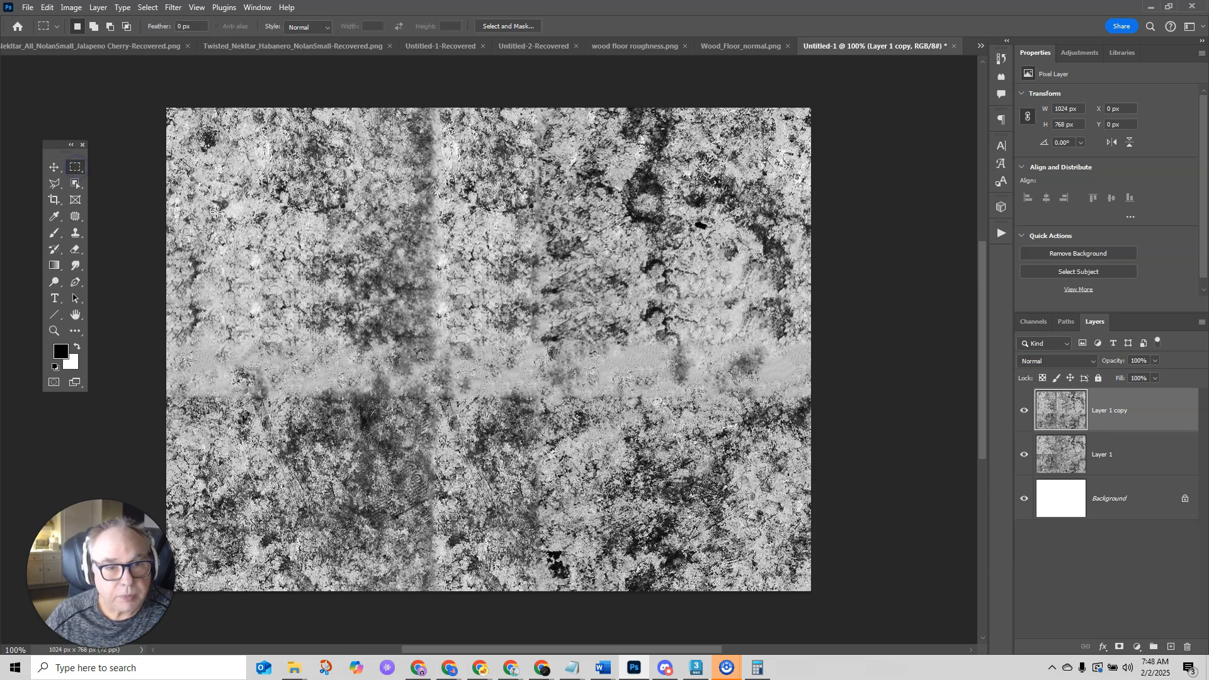
drag(160, 200, 581, 272)
drag(757, 280, 819, 282)
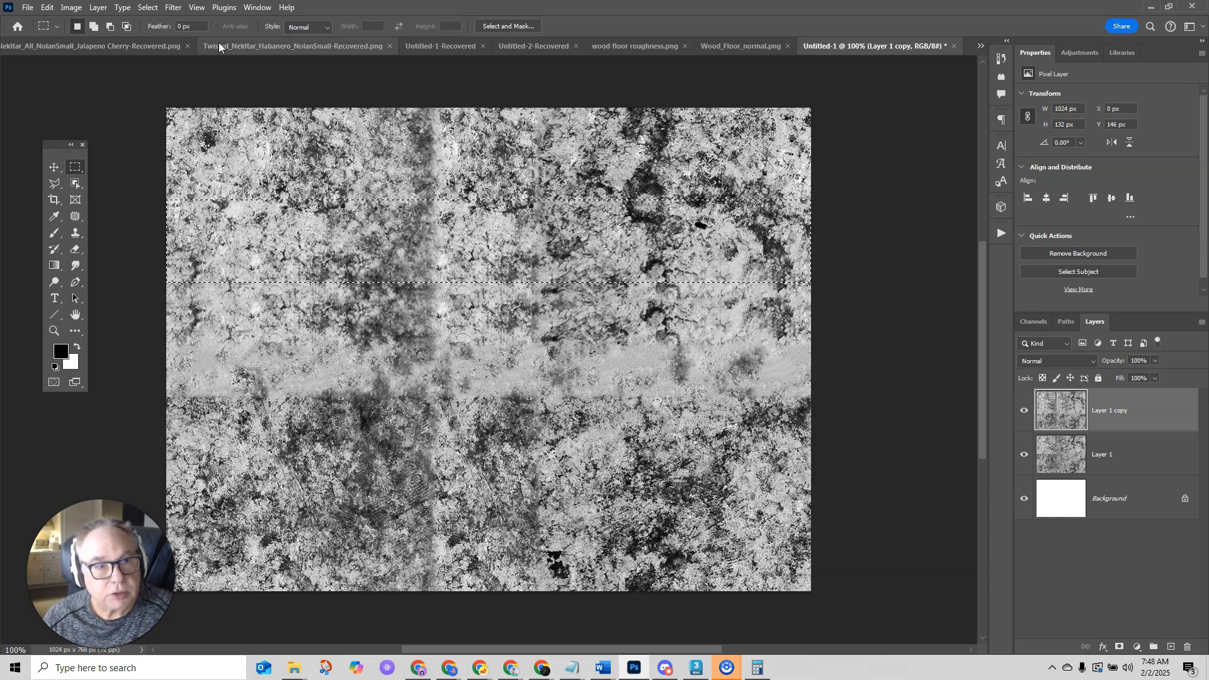
click(179, 26)
text(20)
key(Return)
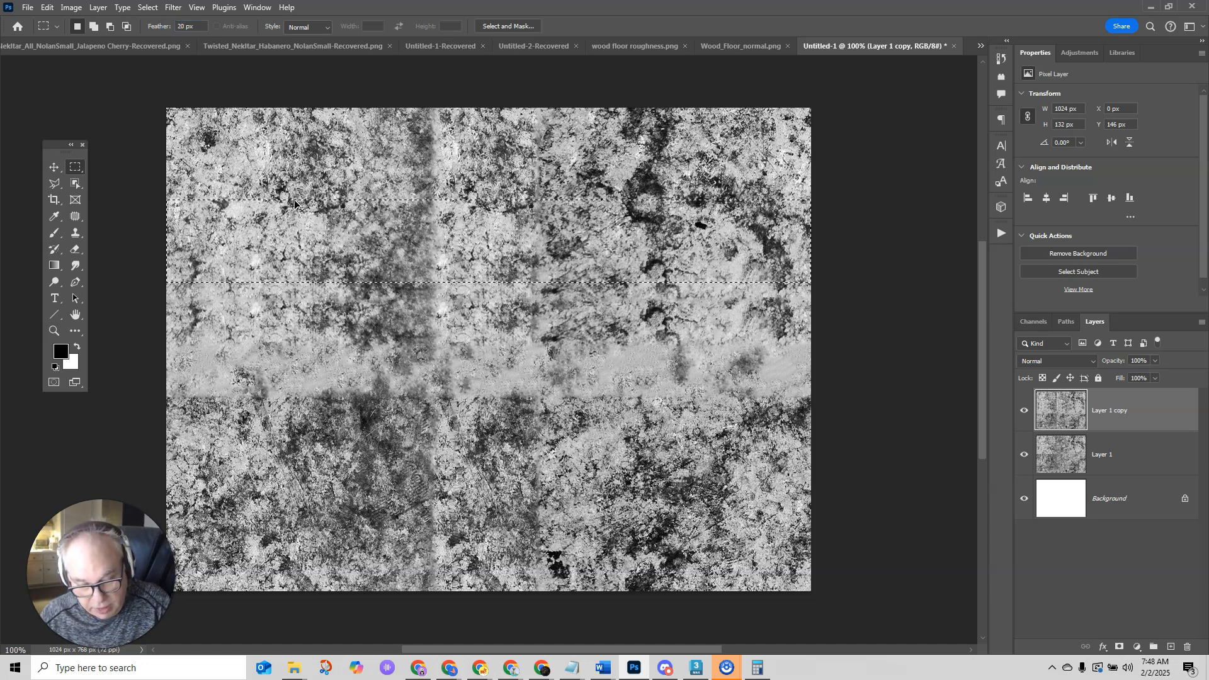
key(ctrl+j)
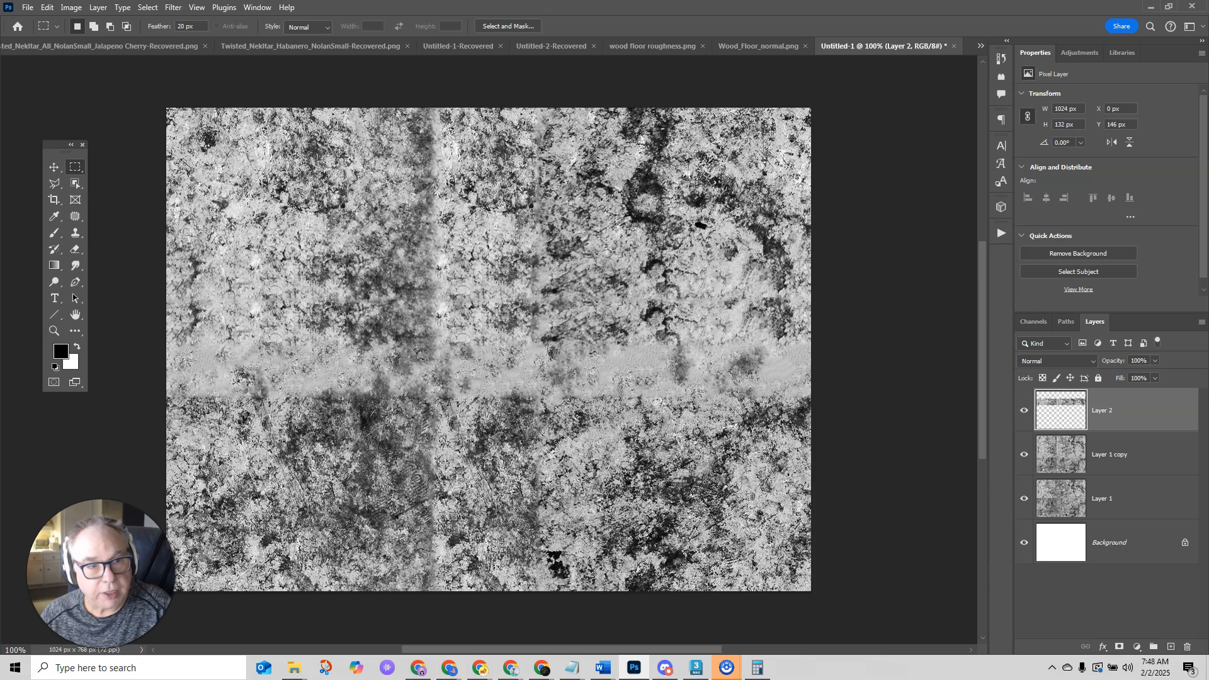
- Try covering the horizontal seam with the copied strip, and delete the strip's layer
click(54, 170)
drag(596, 281, 603, 398)
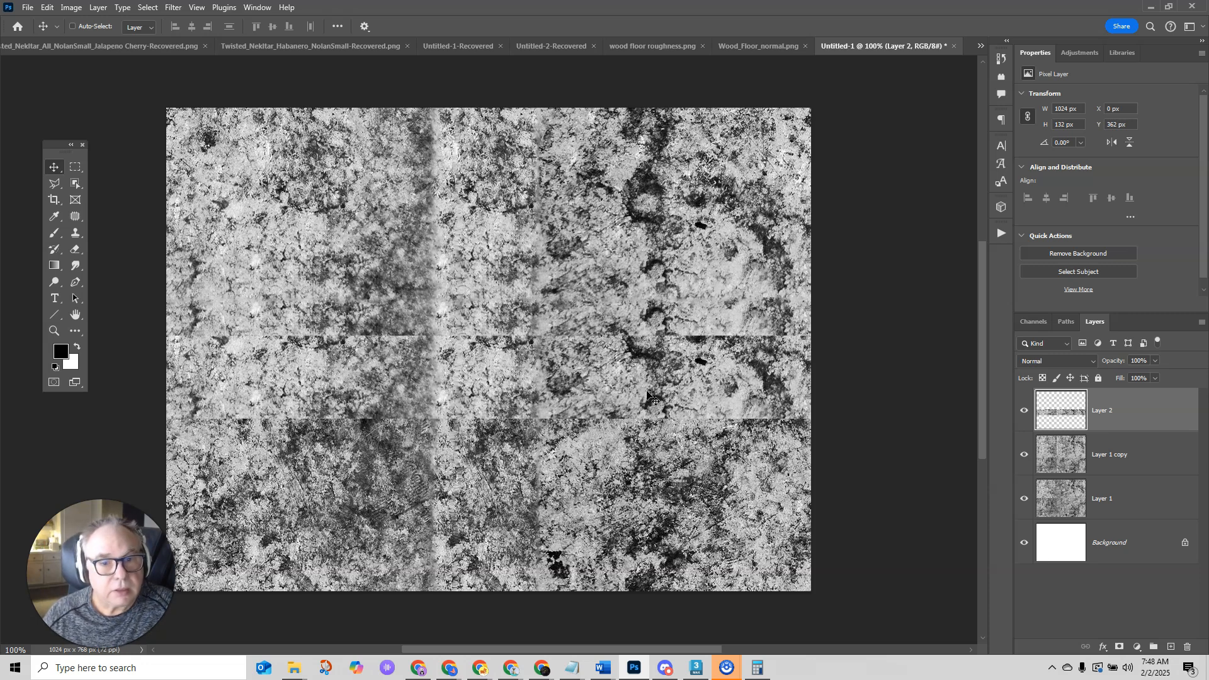
drag(649, 395, 658, 262)
key(Delete)
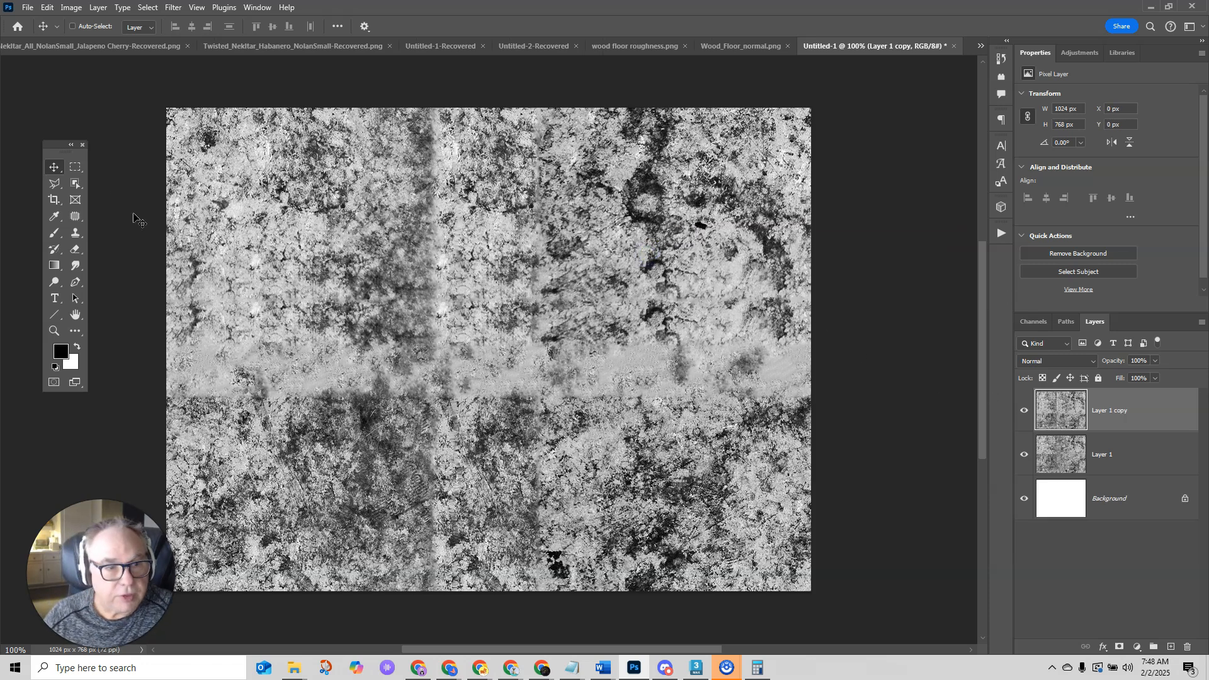
- Set the marquee feather to 40 px and copy a full-width strip from above the horizontal seam to a new layer
click(75, 167)
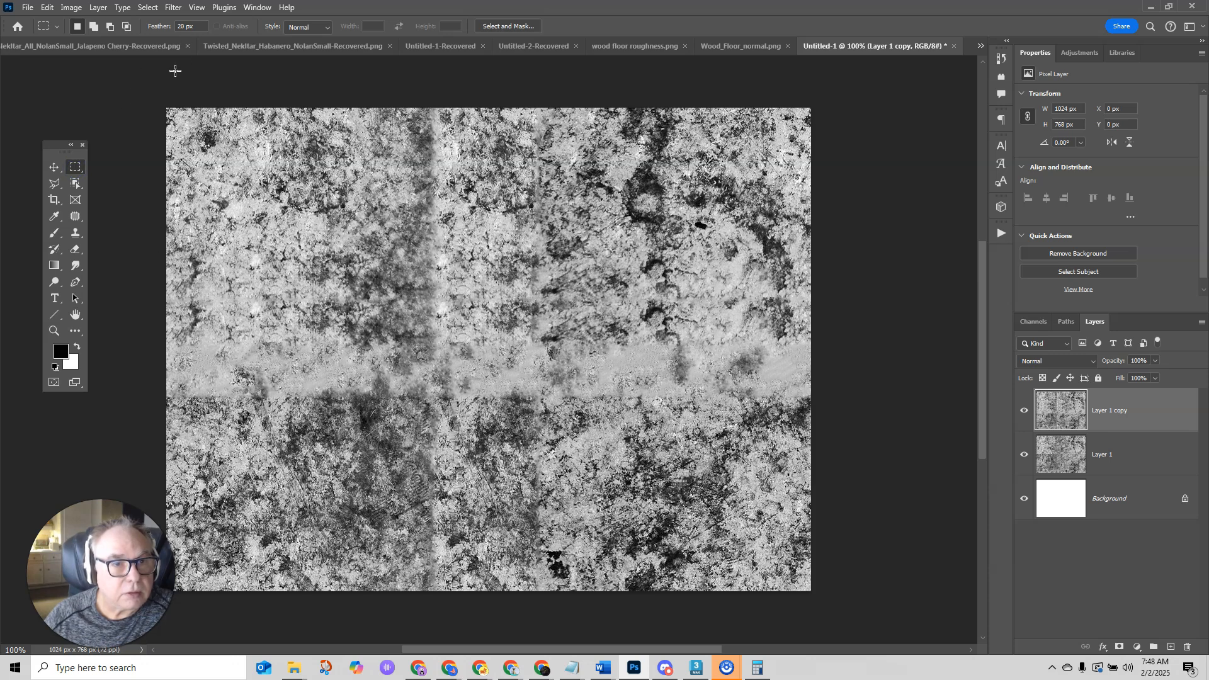
click(185, 25)
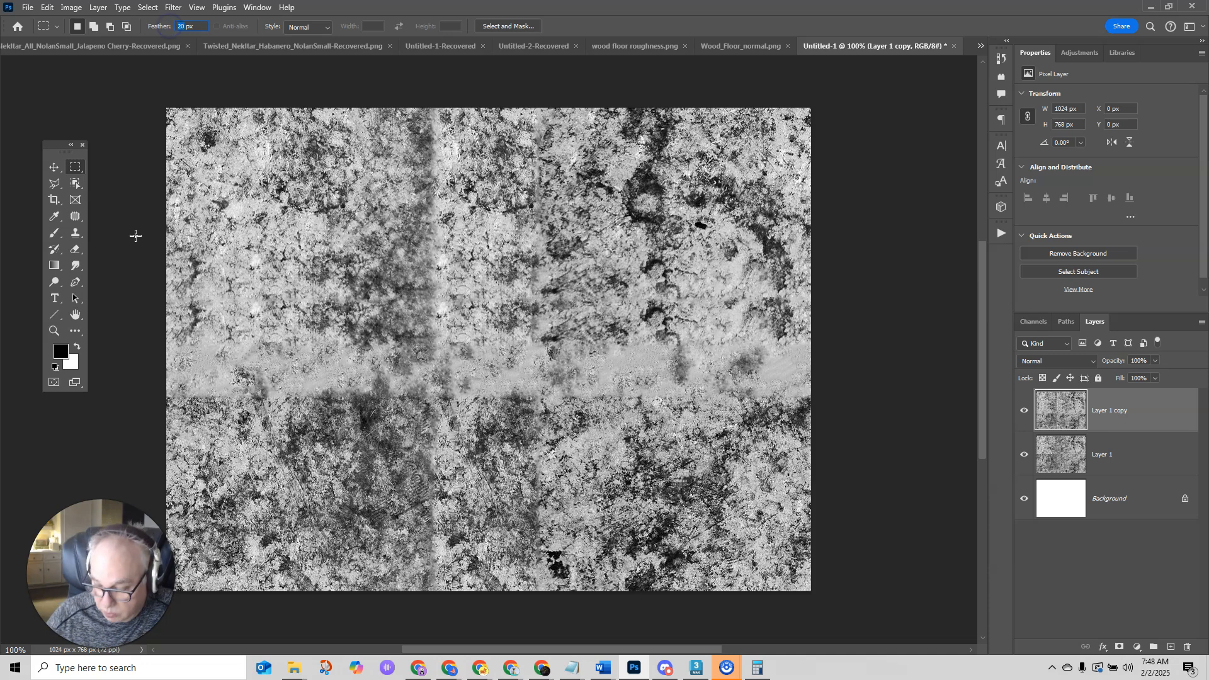
drag(159, 228, 832, 306)
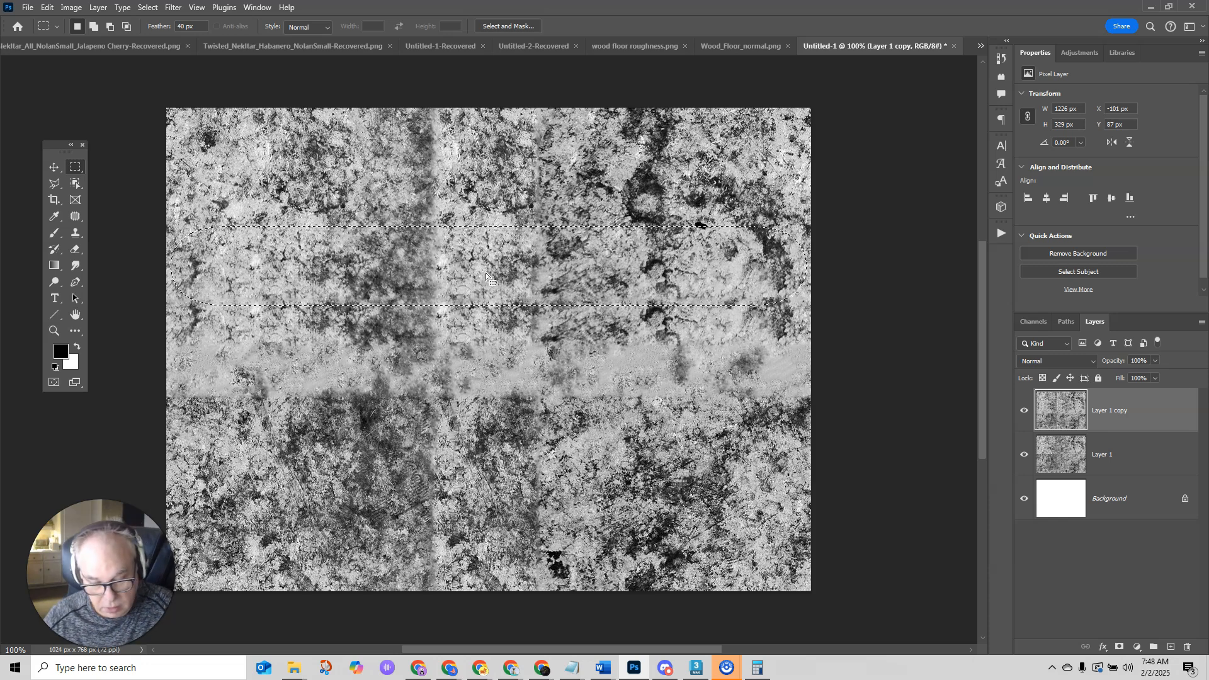
key(ctrl+j)
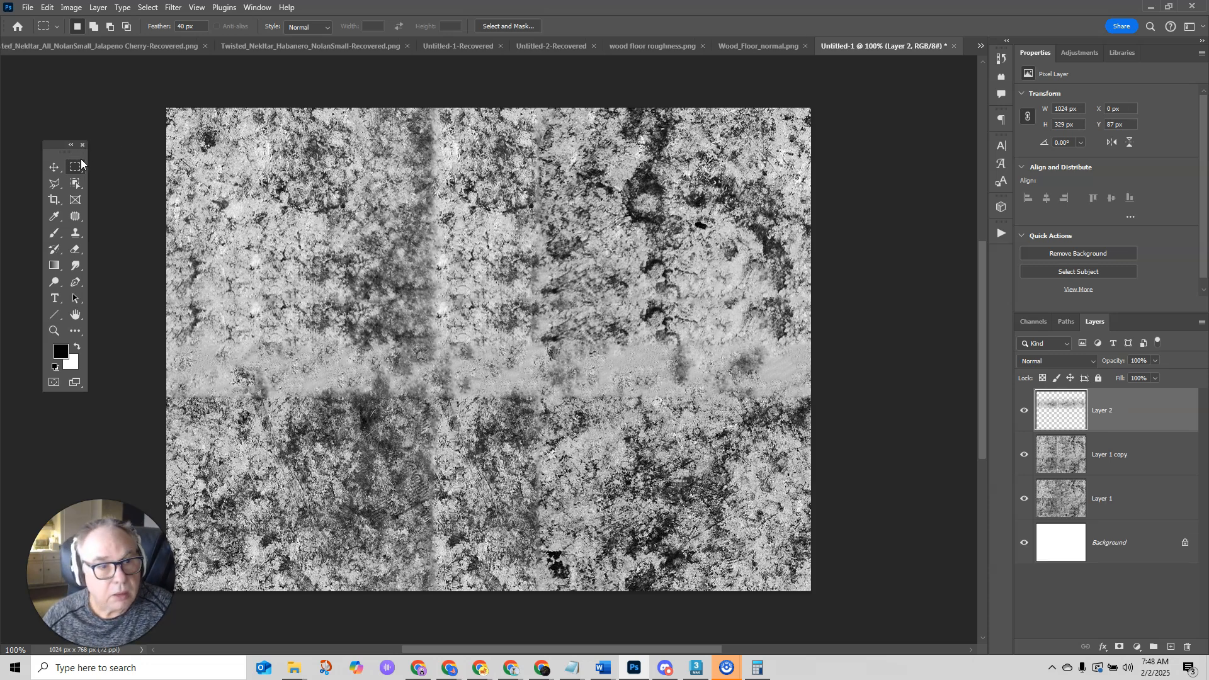
- Move the feathered strip straight down over the horizontal seam and merge it with the Layer 1 copy layer
key(v)
drag(600, 285, 648, 369)
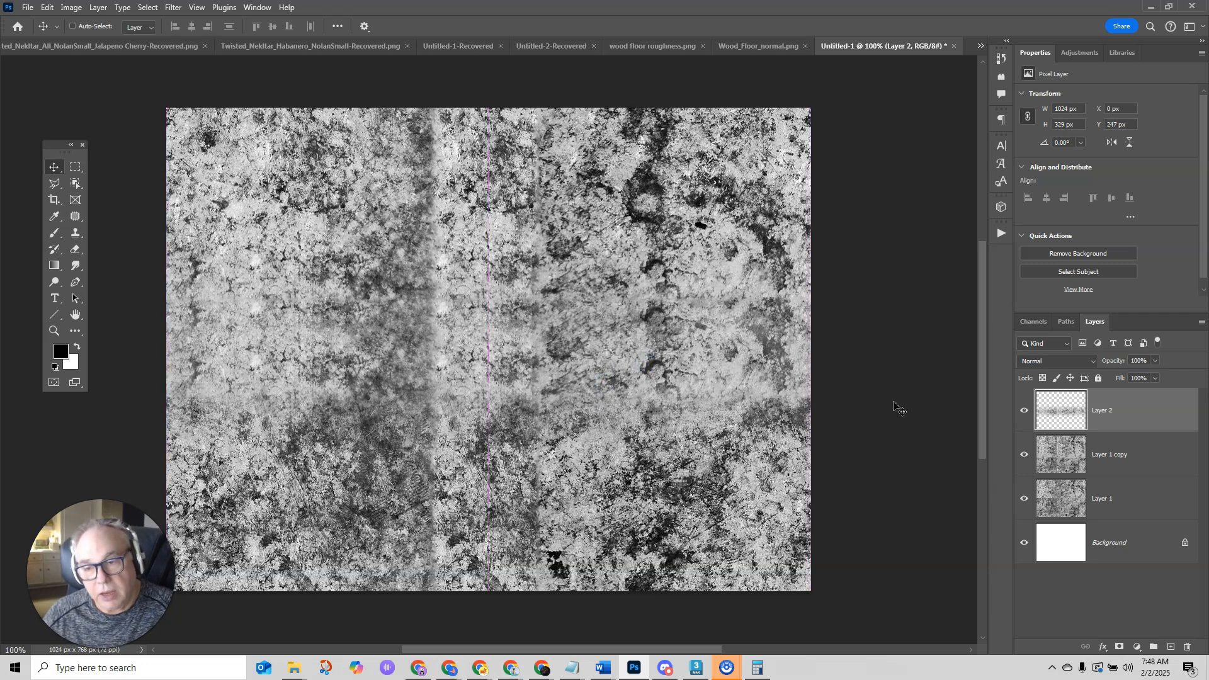
shift+click(1097, 458)
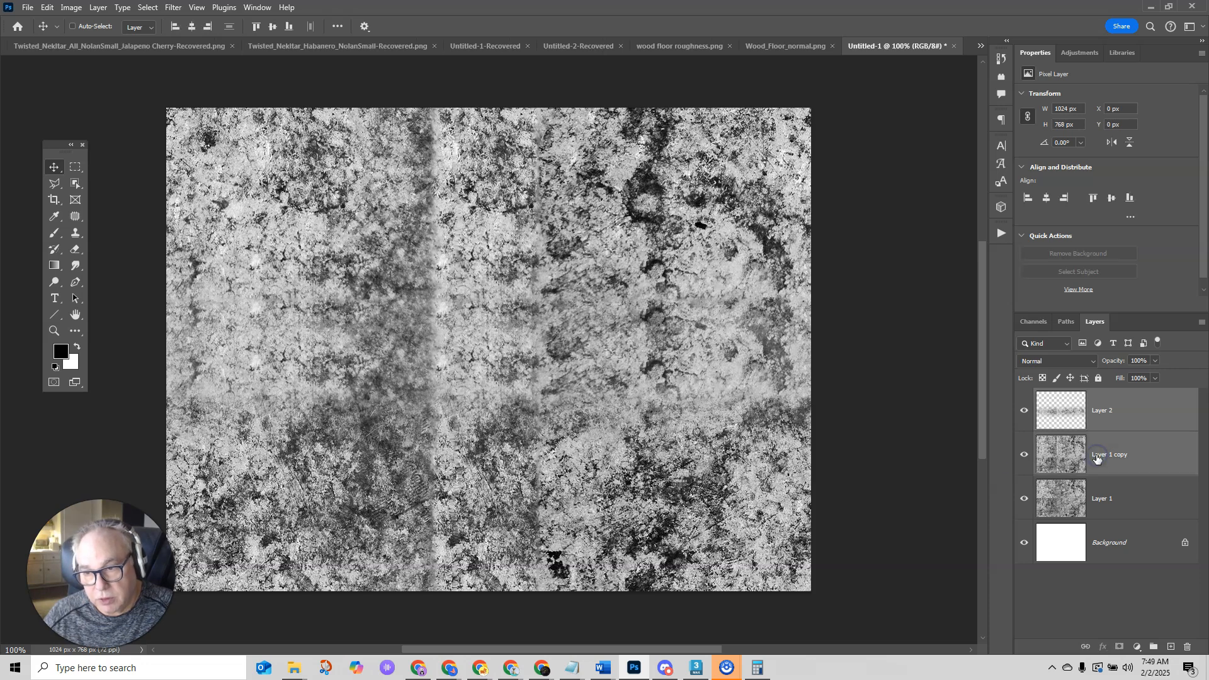
right_click(1099, 457)
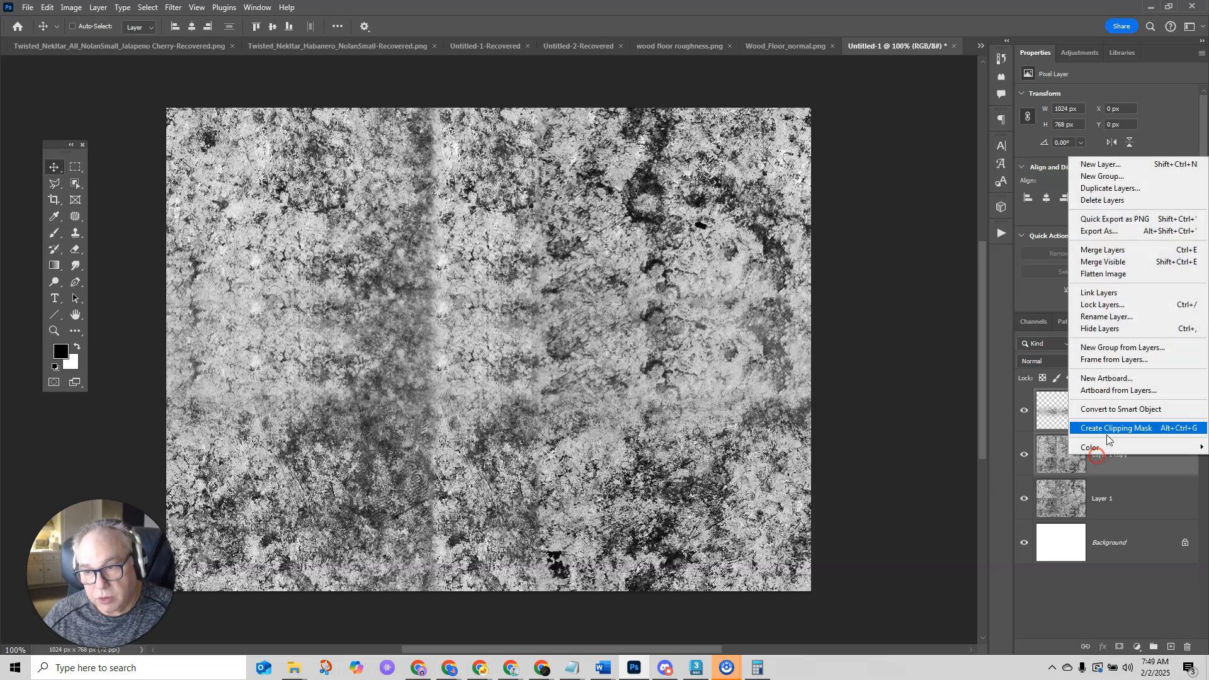
click(1102, 250)
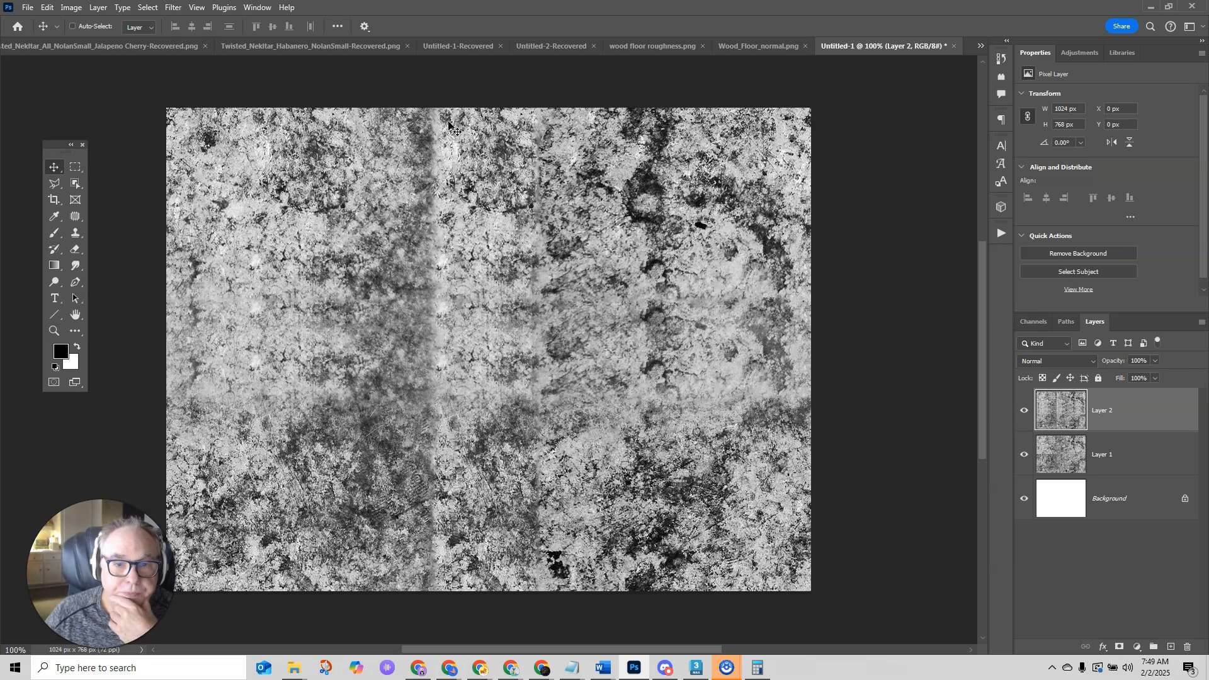
- Copy a full-height feathered strip, about 296 px wide including the feather, from the right of the blurry vertical band to a new layer
click(76, 168)
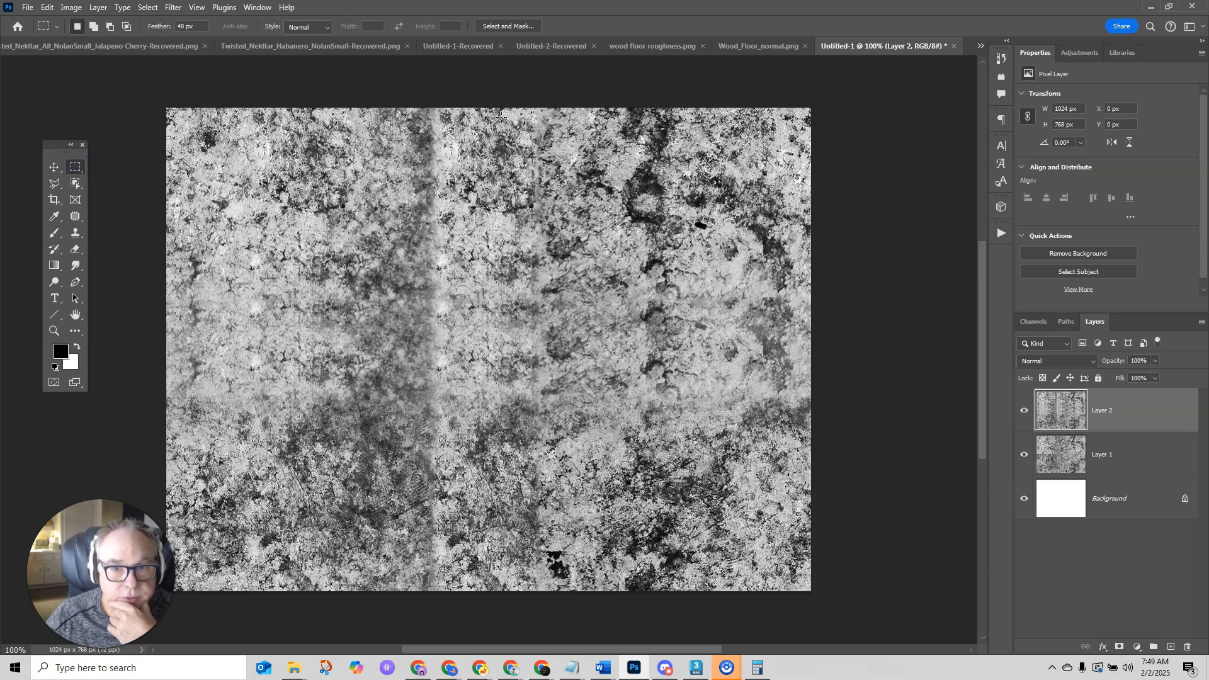
drag(506, 103, 565, 624)
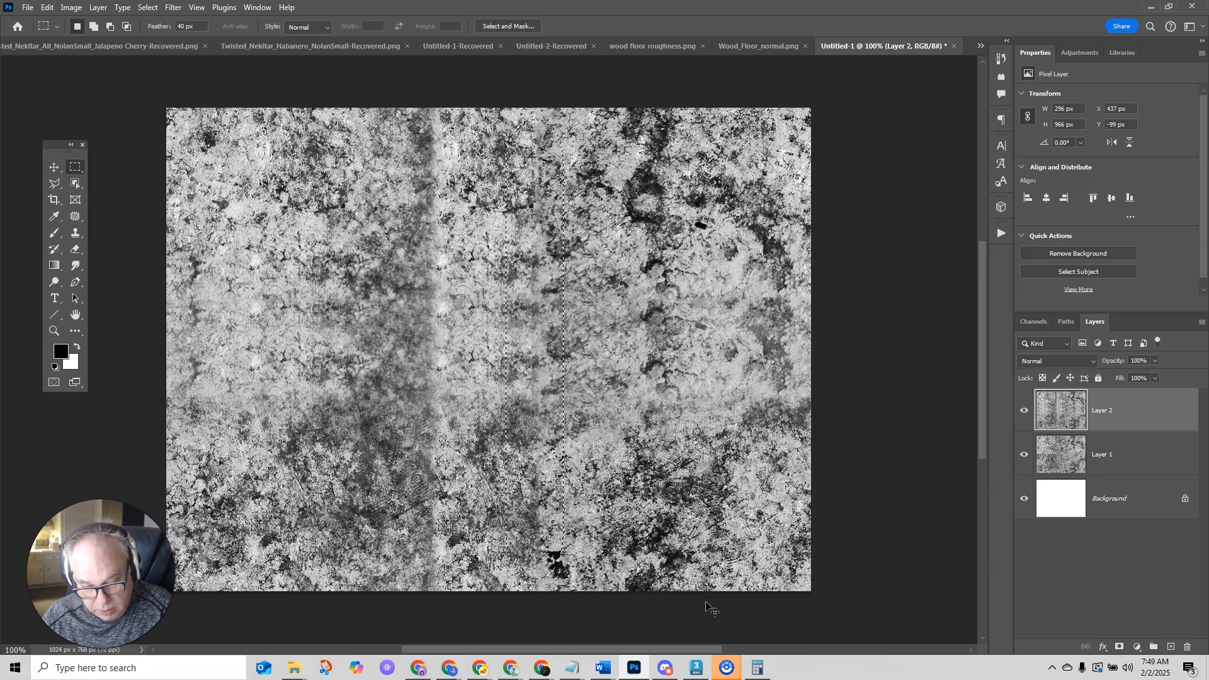
key(ctrl+j)
- Move the copied vertical strip left over the blurry vertical band and merge it with Layer 2
click(54, 167)
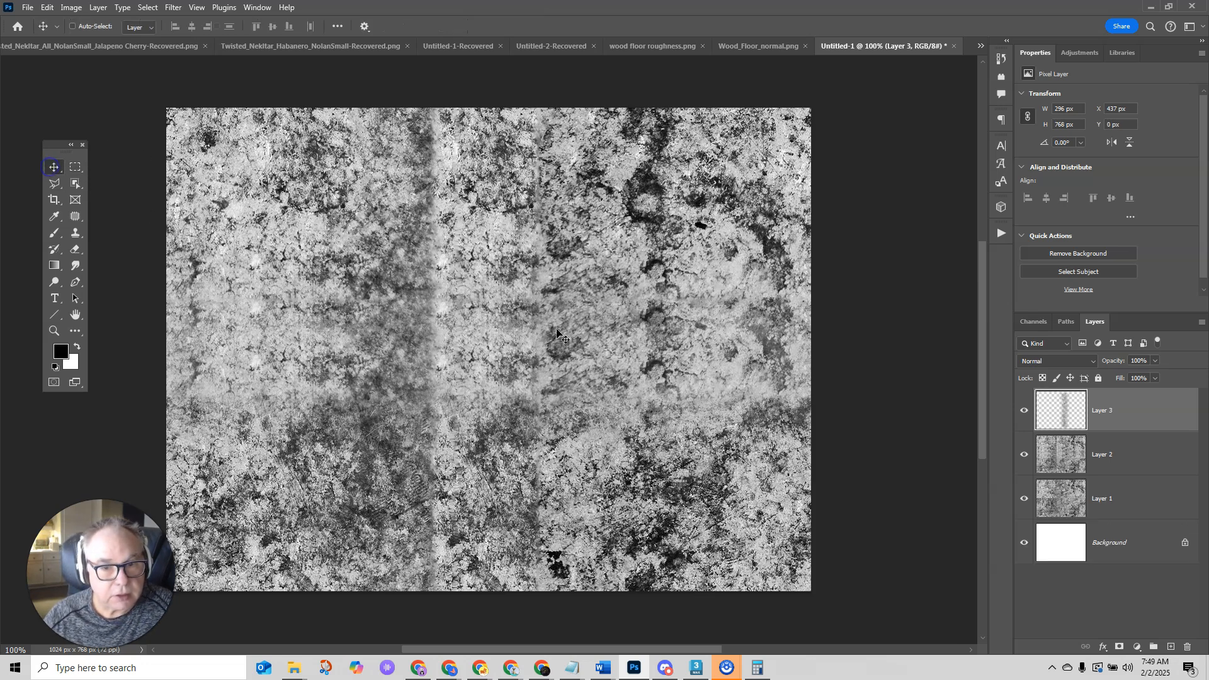
drag(536, 340, 431, 345)
right_click(1102, 454)
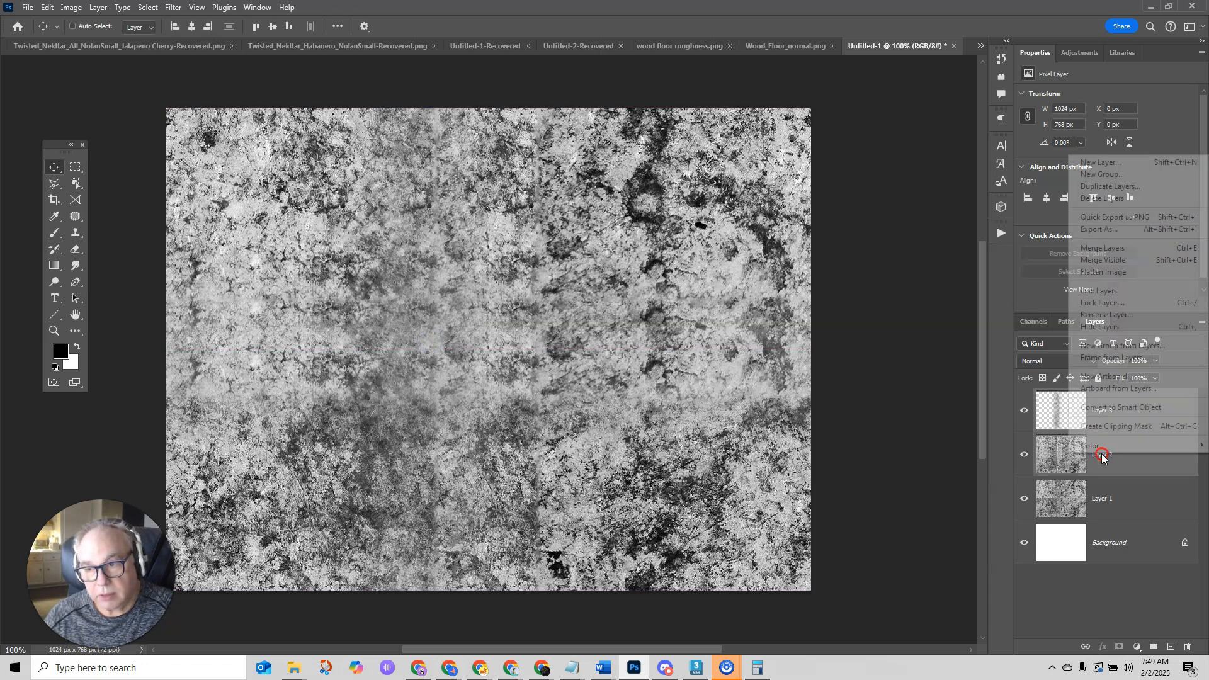
click(1105, 248)
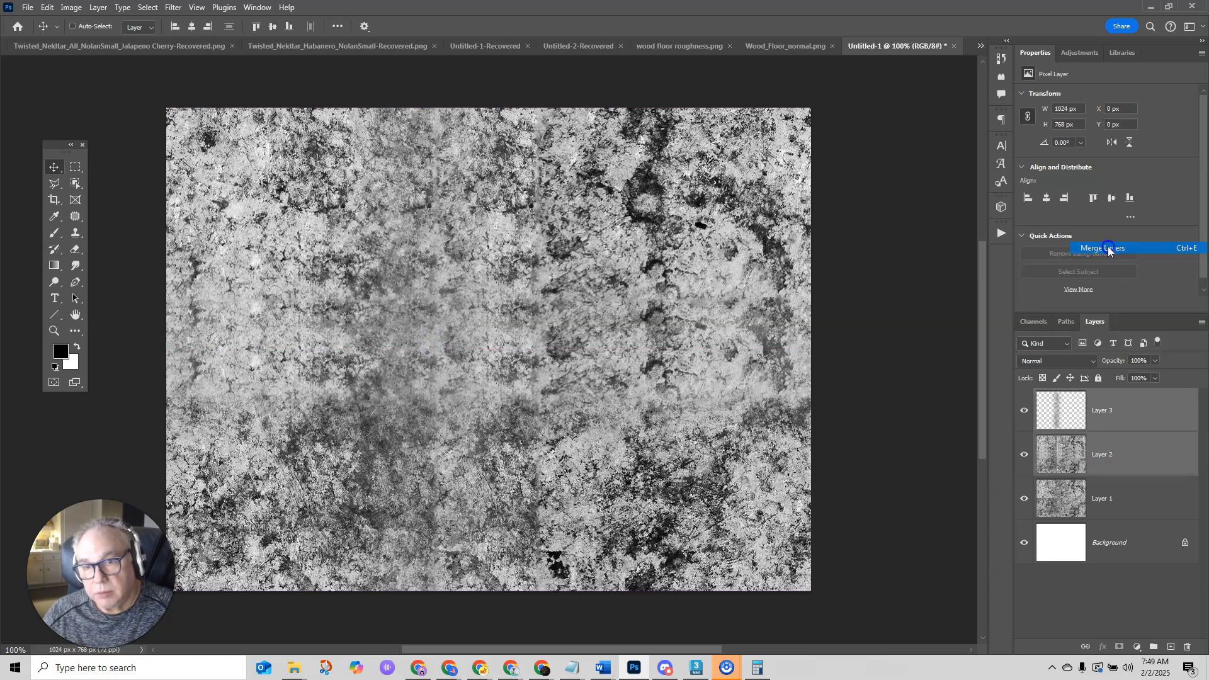
- Use the Spot Healing Brush, enlarged to size 50, to remove the repeating dark spots in the right half of the texture
click(74, 215)
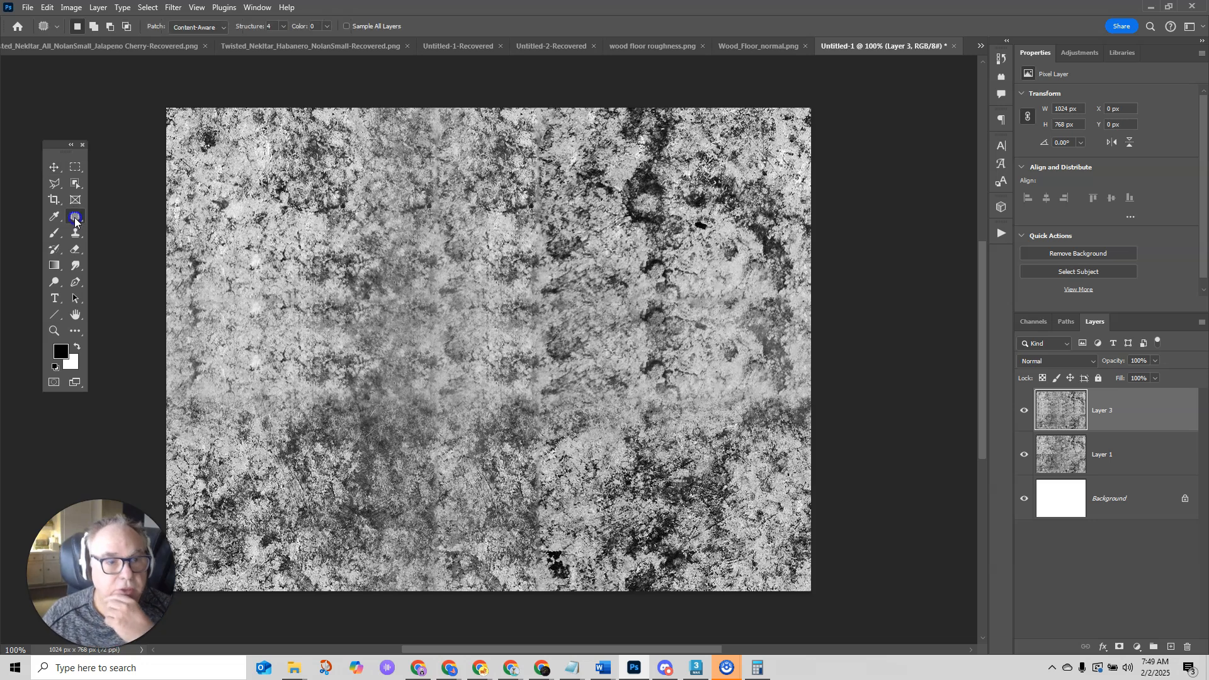
click(130, 217)
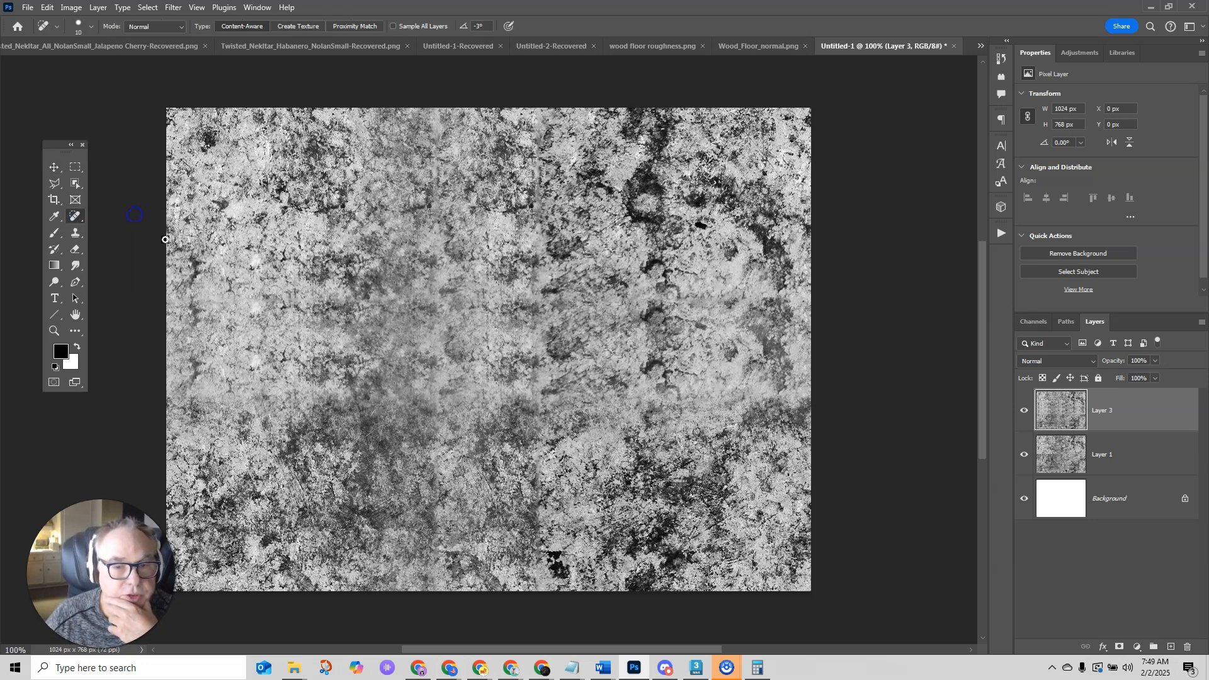
key(bracketright)
key(bracketright)
key(bracketright)
click(656, 277)
key(bracketright)
click(658, 367)
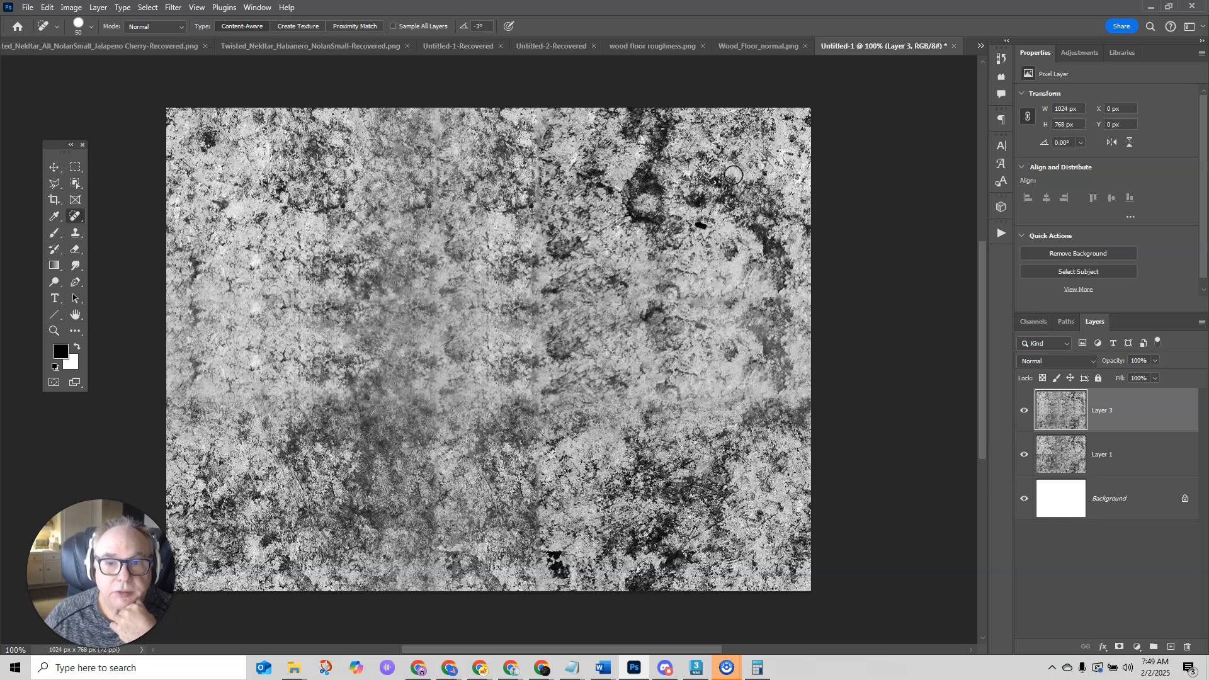
click(479, 353)
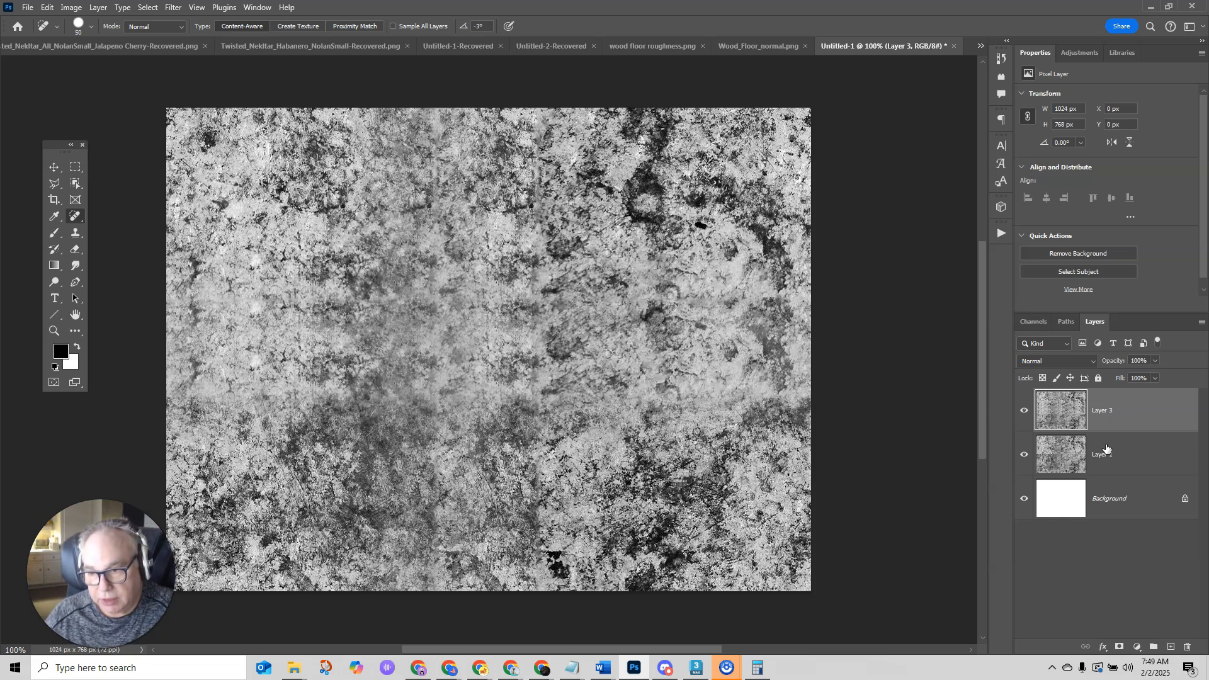
- Add a Levels adjustment clipped to Layer 3, with input black level 53 and white level 198
click(1137, 647)
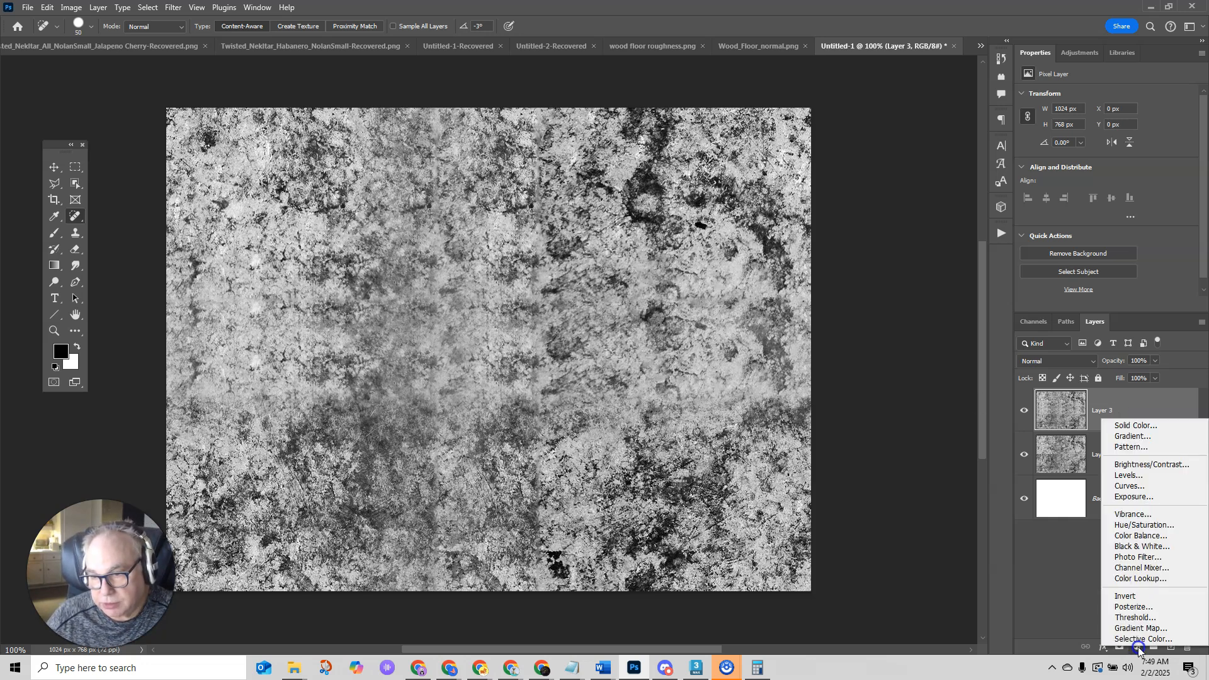
click(1136, 476)
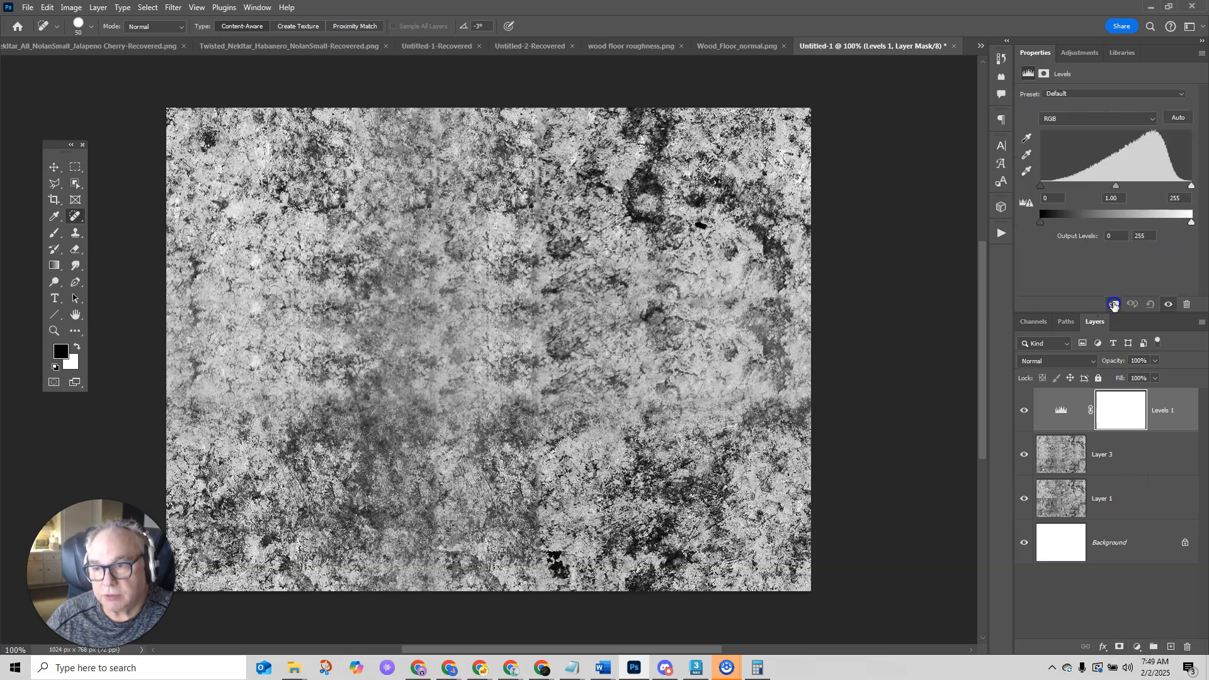
click(1113, 305)
drag(1191, 186, 1165, 187)
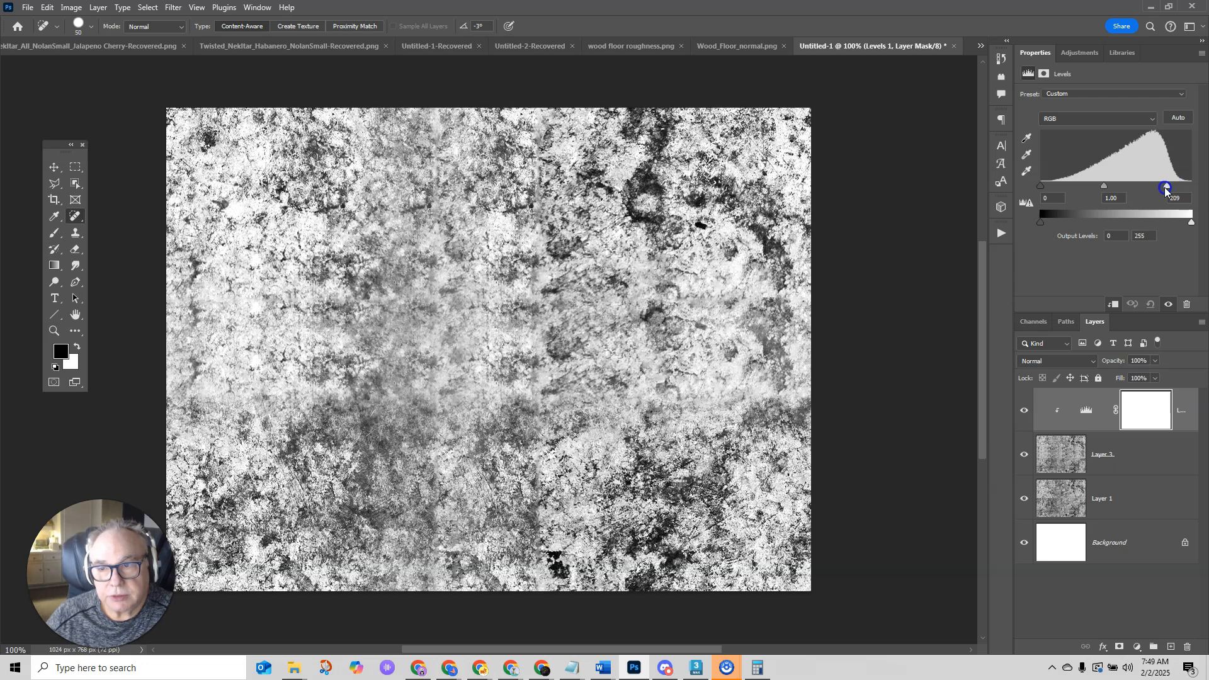
drag(1045, 186, 1072, 187)
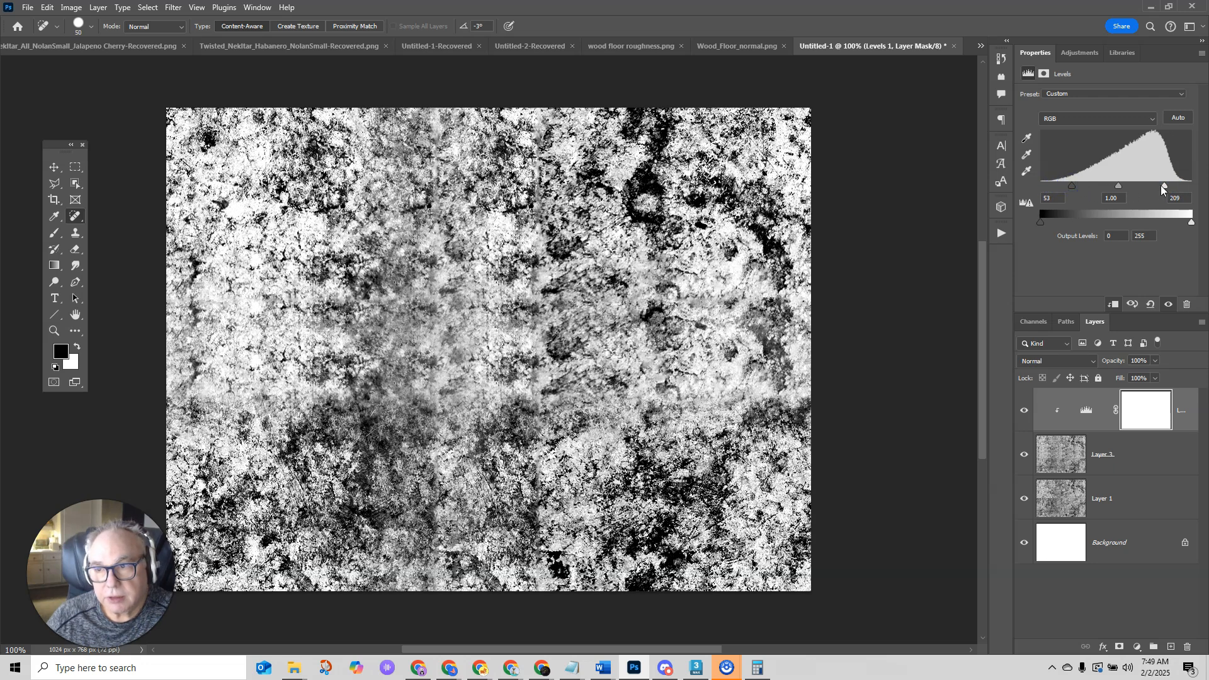
drag(1163, 186, 1159, 187)
click(1115, 185)
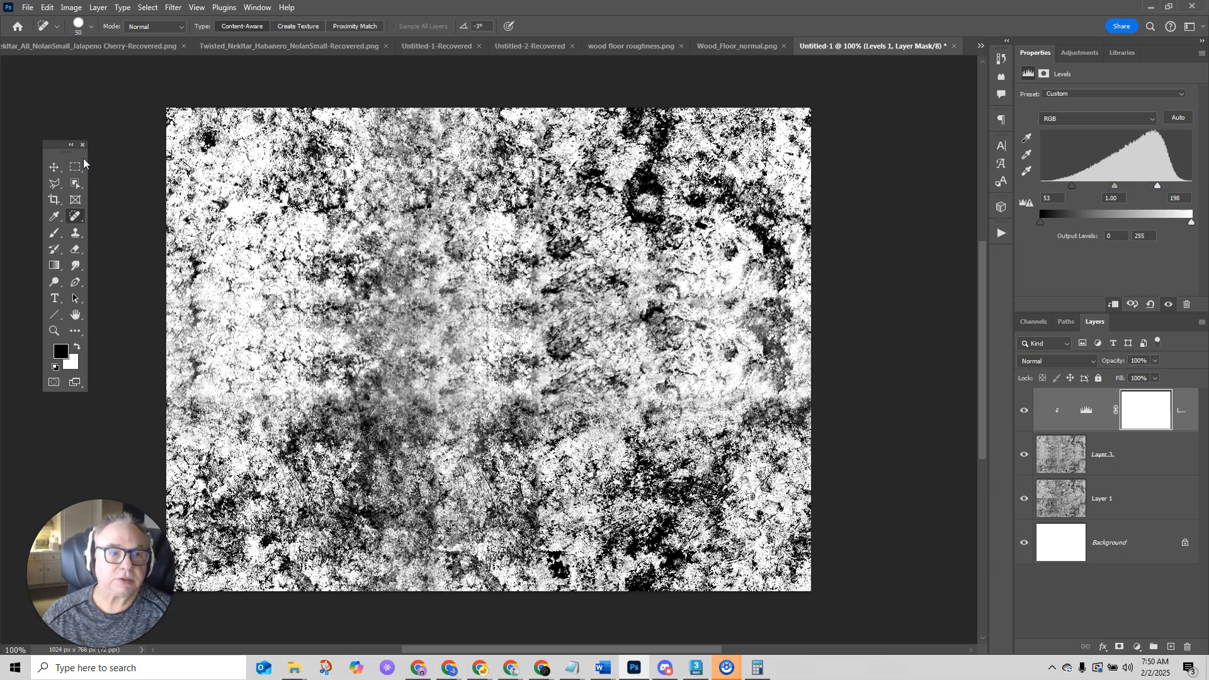
- Quick-export the texture as a PNG named Dirt into the Wood Floor project's sceneassets images folder
click(50, 167)
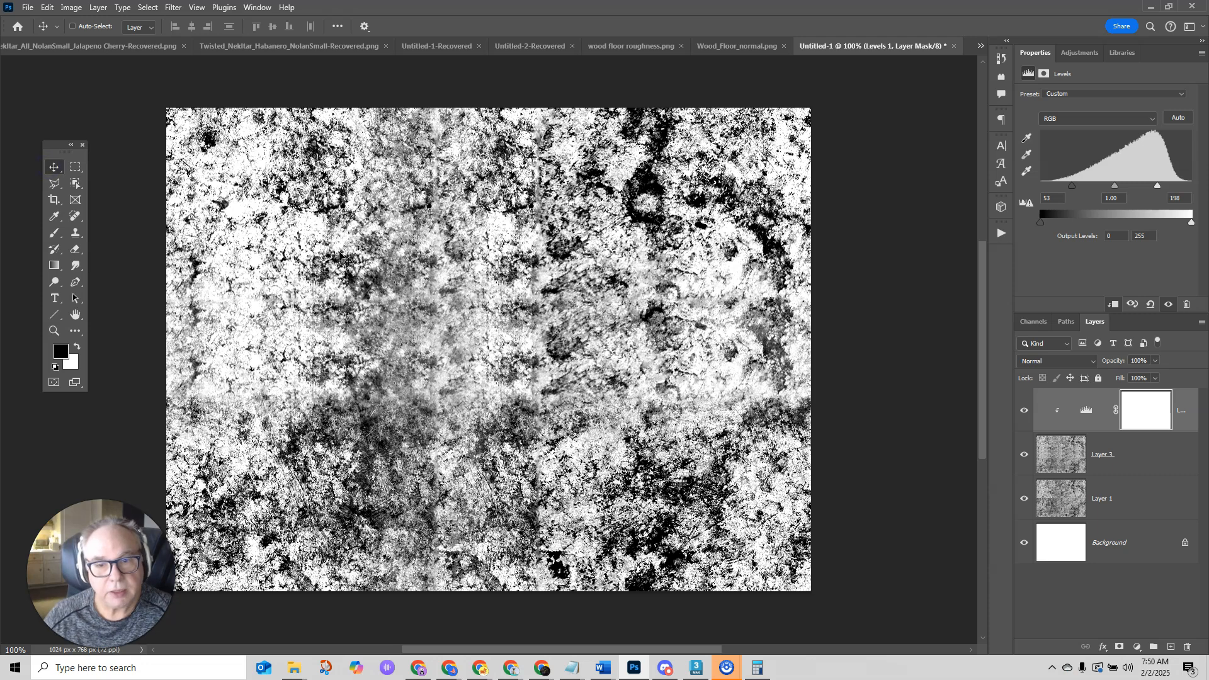
click(27, 8)
mouse_move(57, 232)
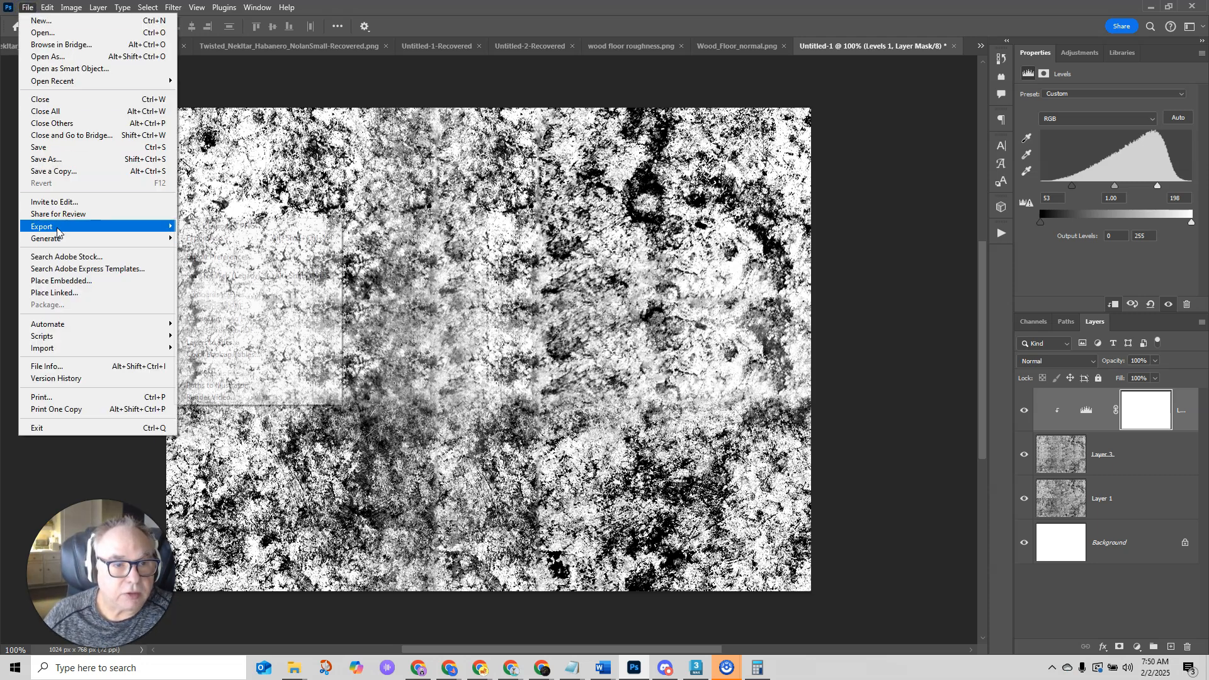
click(208, 226)
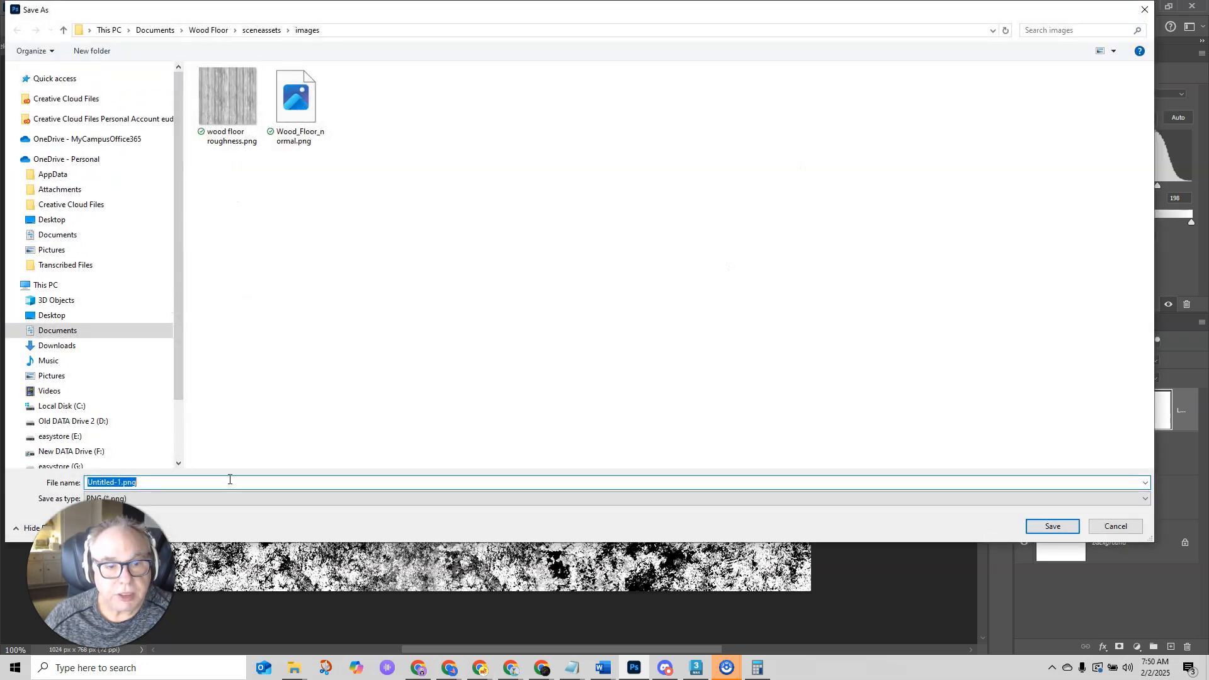
text(Dirt)
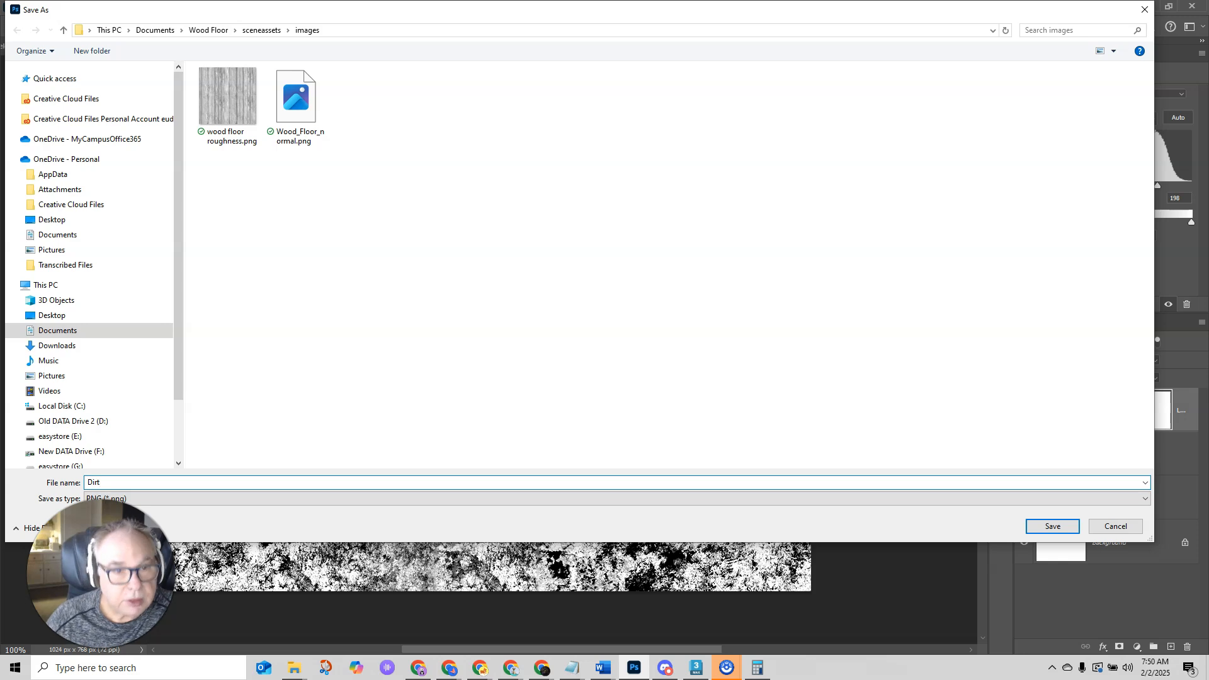
click(1060, 527)
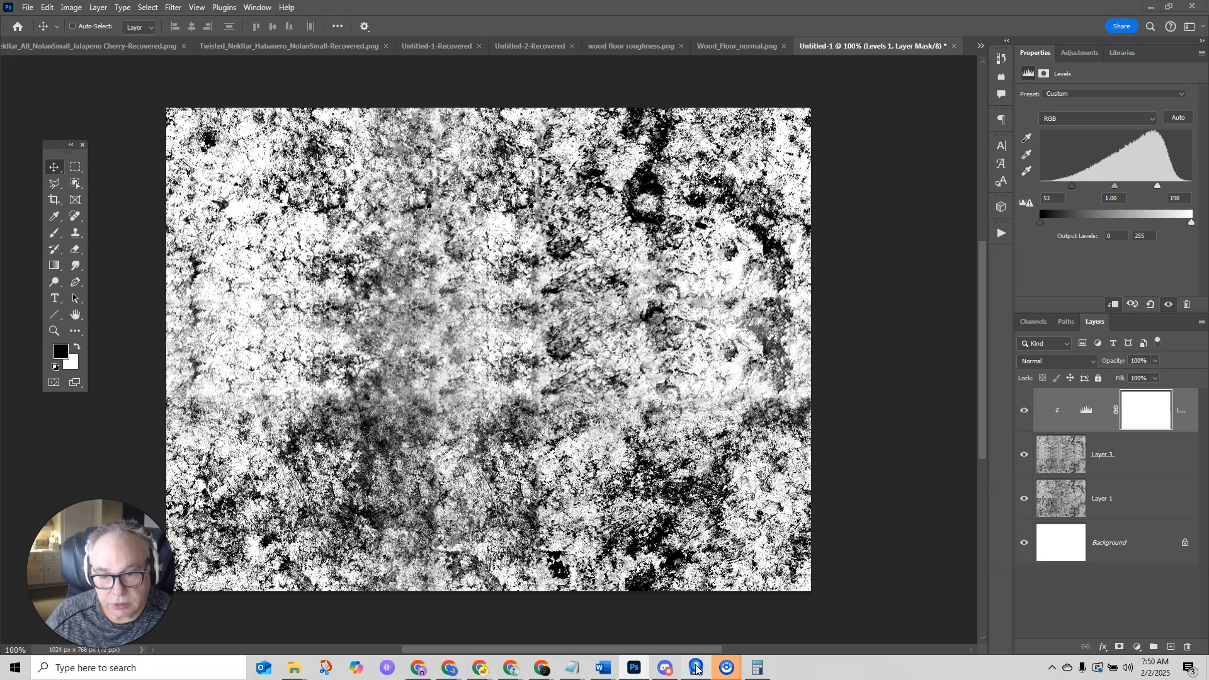
- Switch to 3ds Max and add a Bitmap map that loads Dirt.png to the floor material's node graph
click(696, 669)
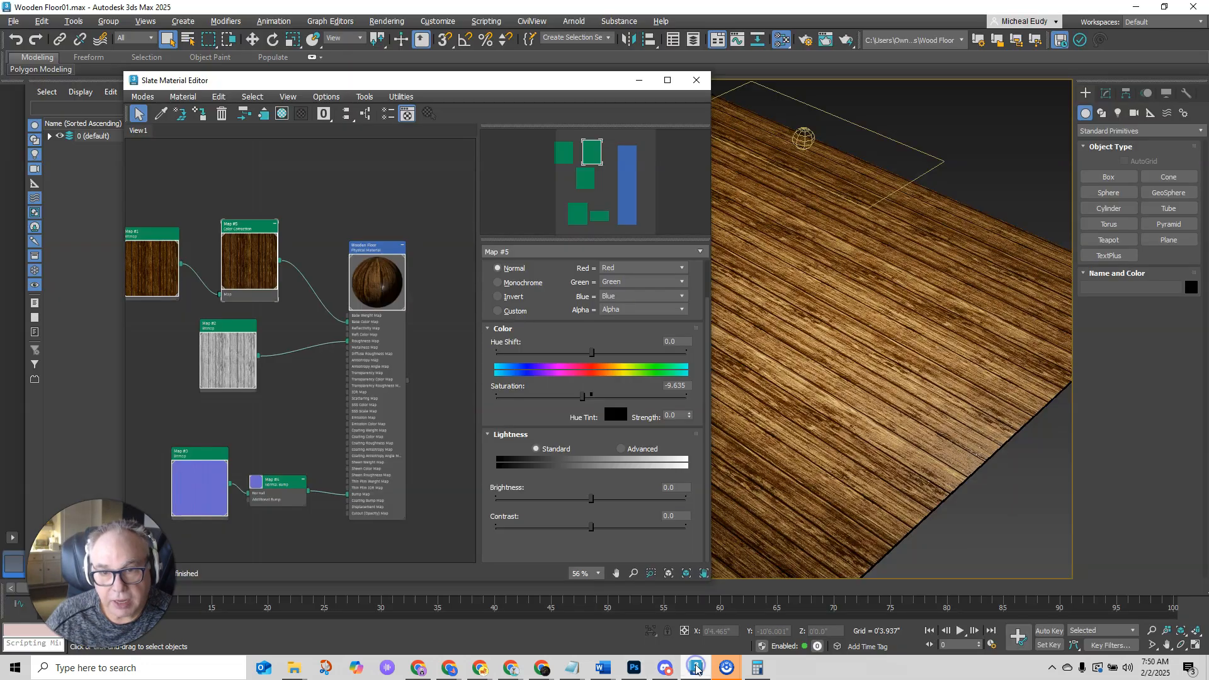
right_click(289, 196)
mouse_move(323, 214)
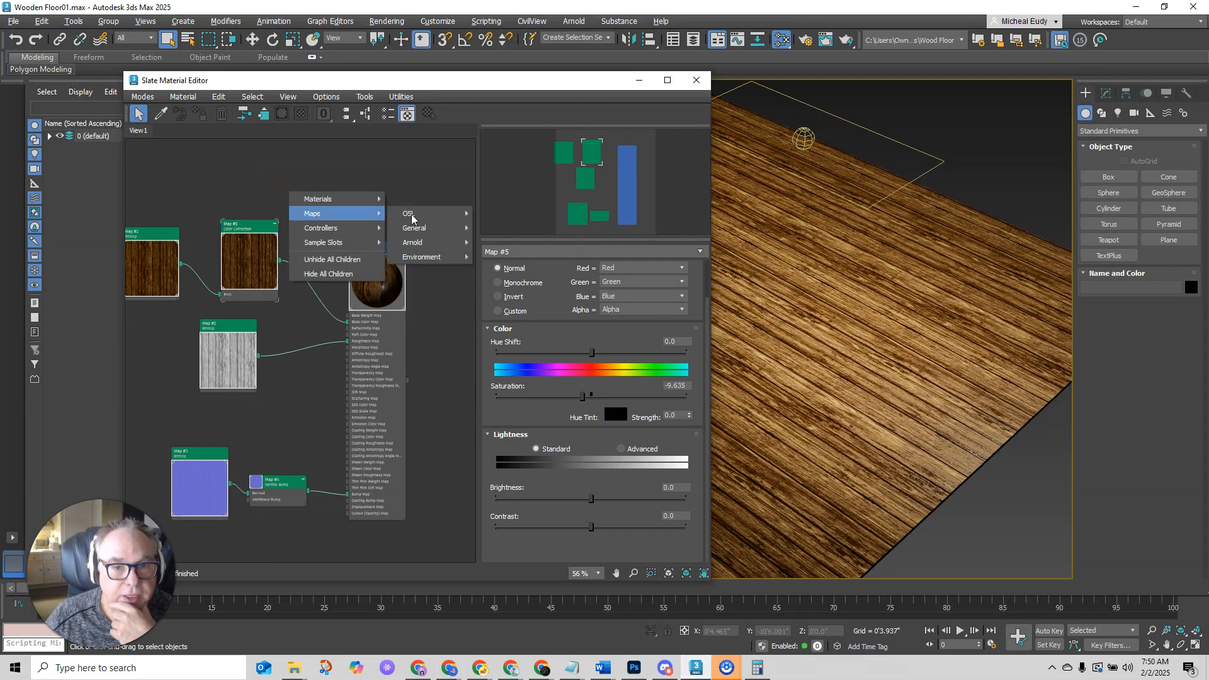
mouse_move(430, 230)
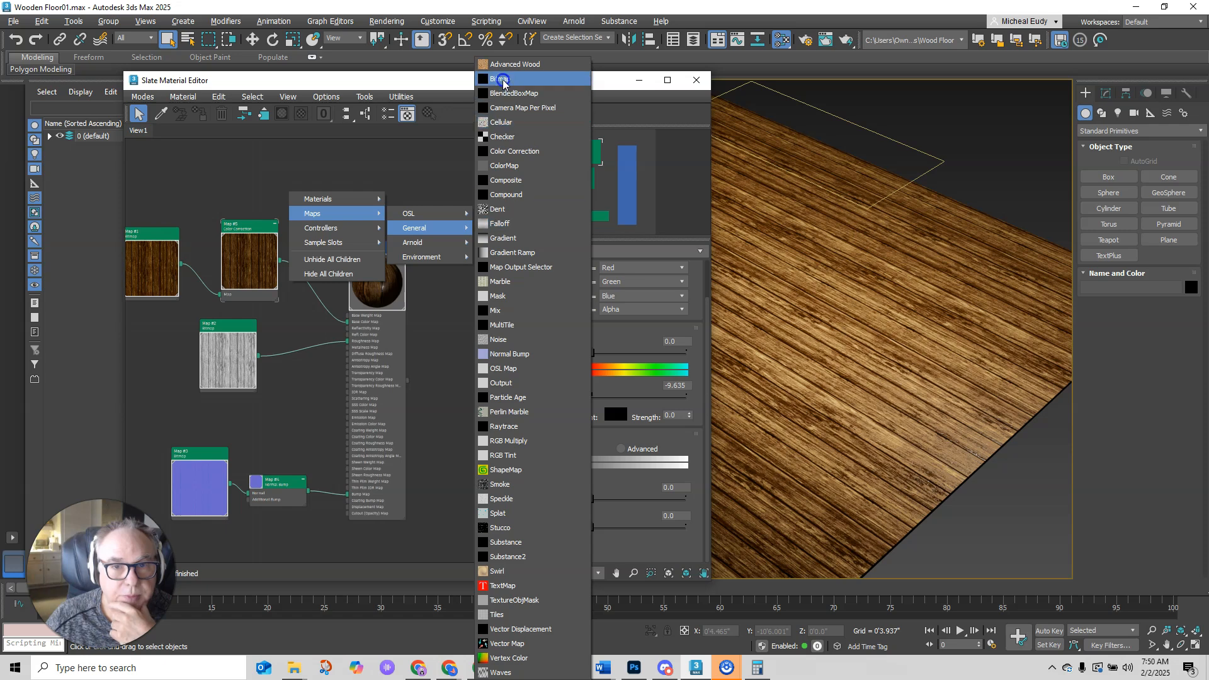
click(503, 80)
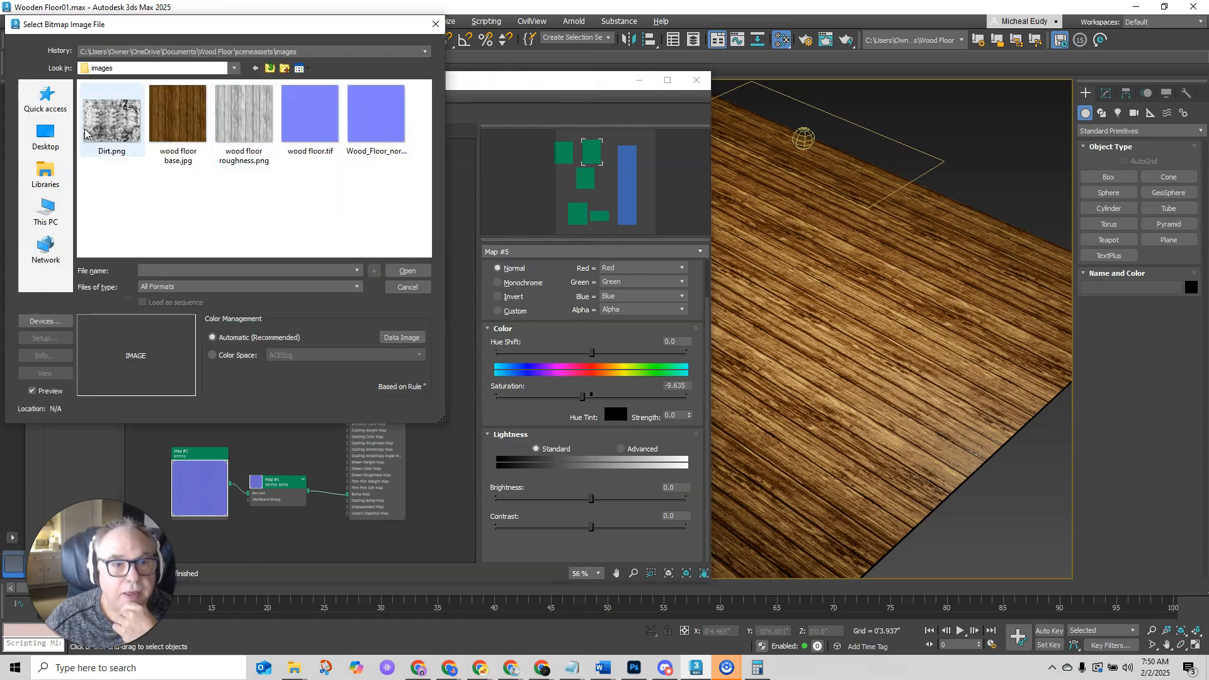
click(103, 120)
click(408, 271)
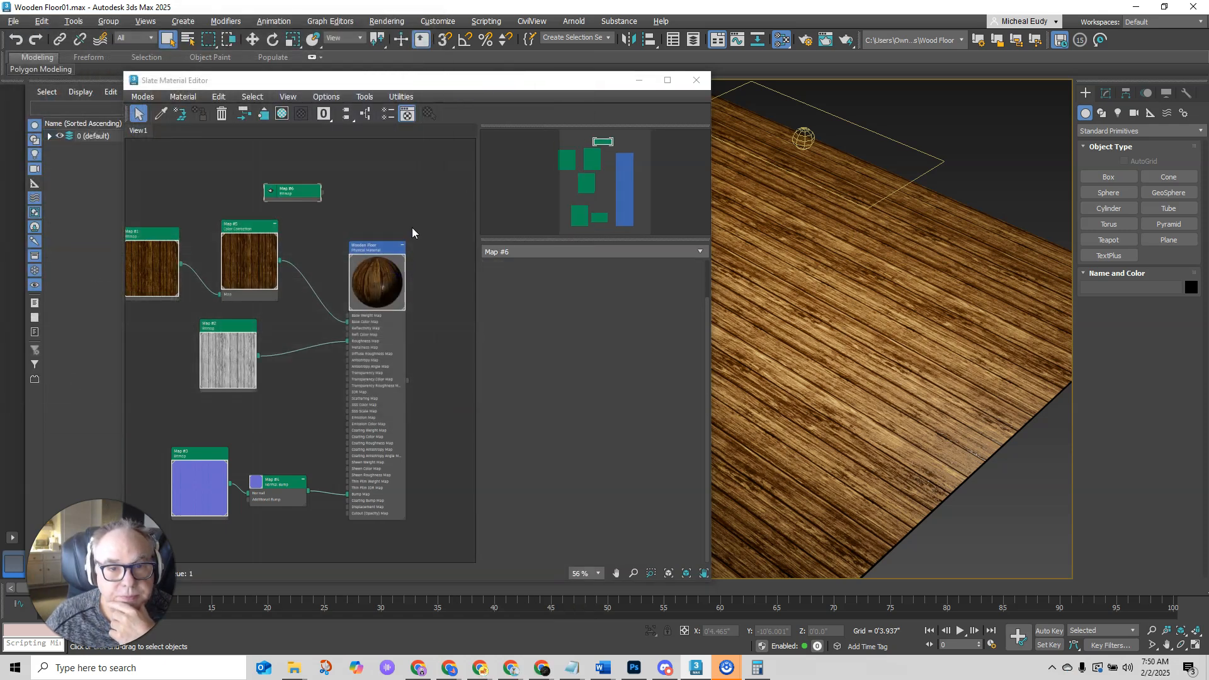
- Enlarge the Dirt bitmap node's preview, place it above the Color Correction node and connect it to the material's Base Color Map
drag(308, 183, 293, 177)
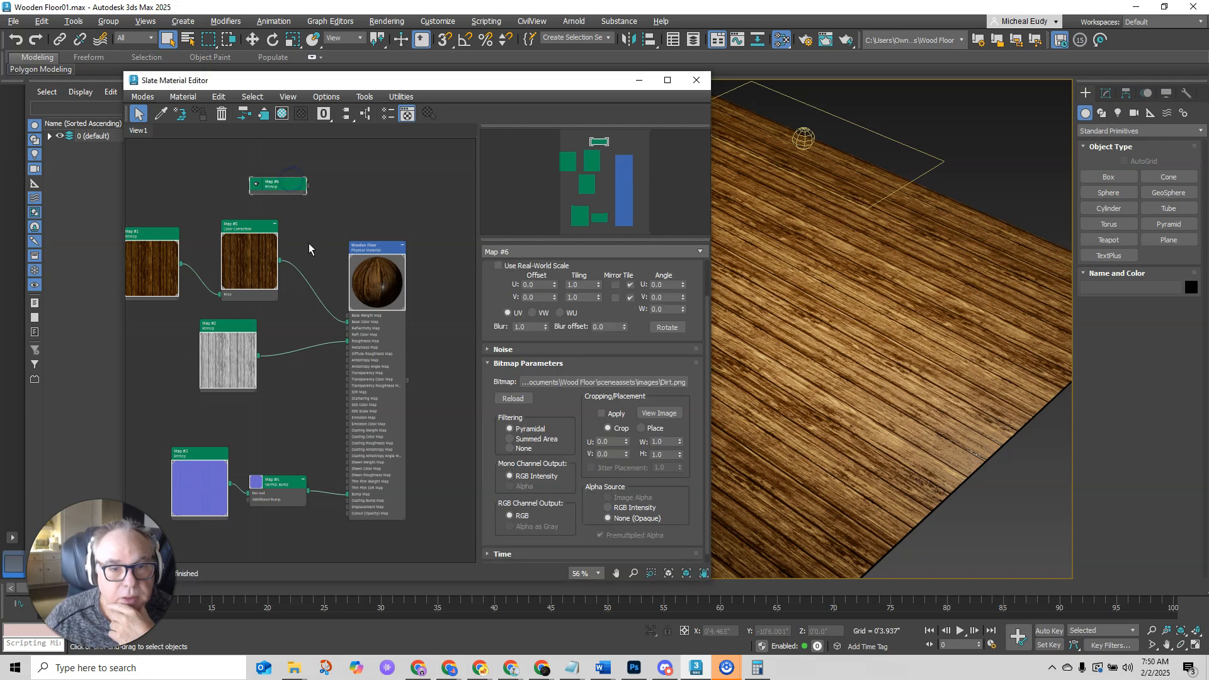
click(298, 169)
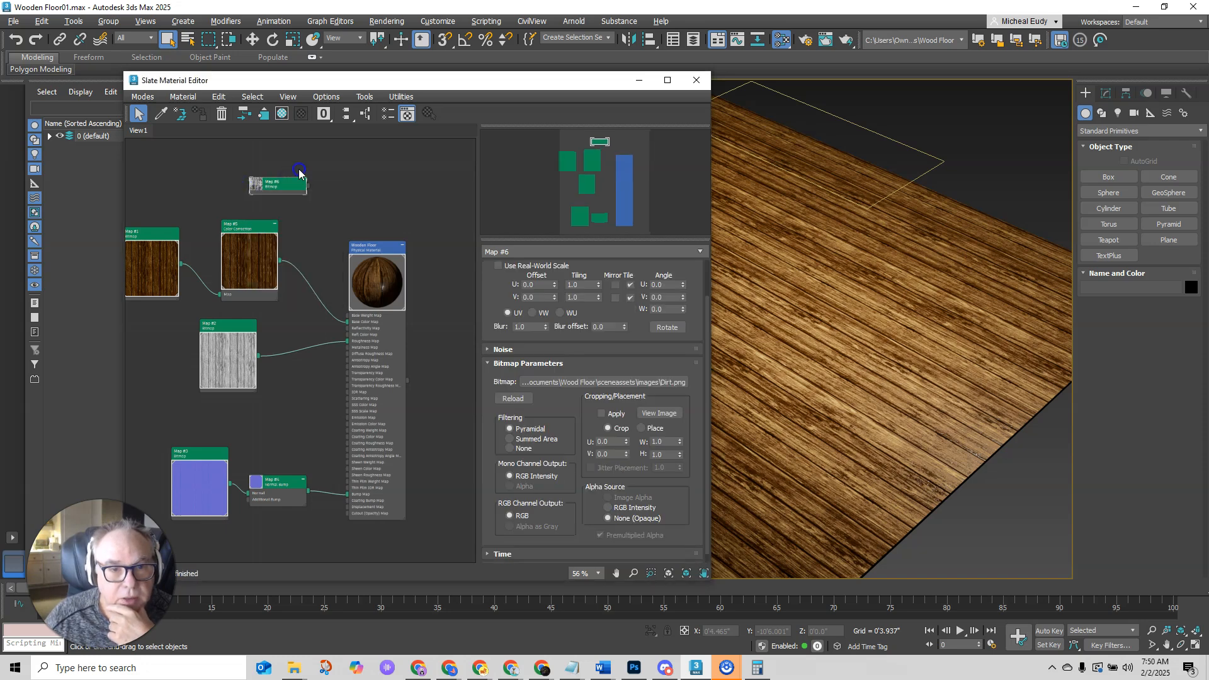
double_click(255, 183)
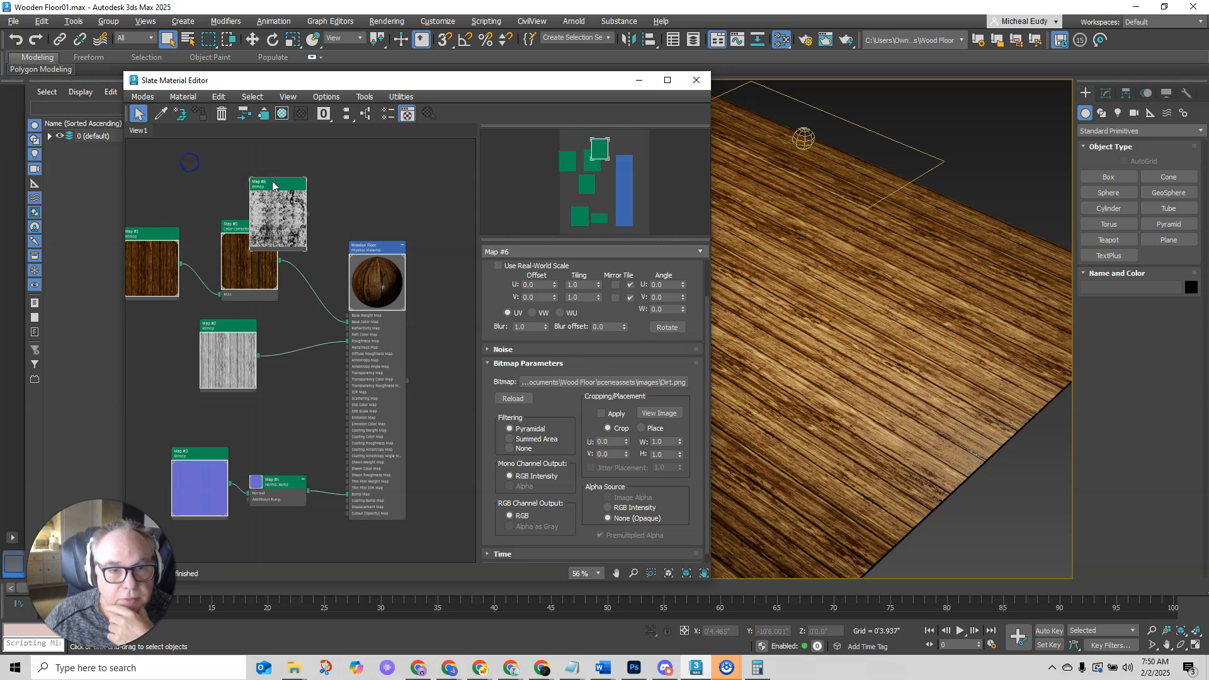
drag(276, 188, 346, 321)
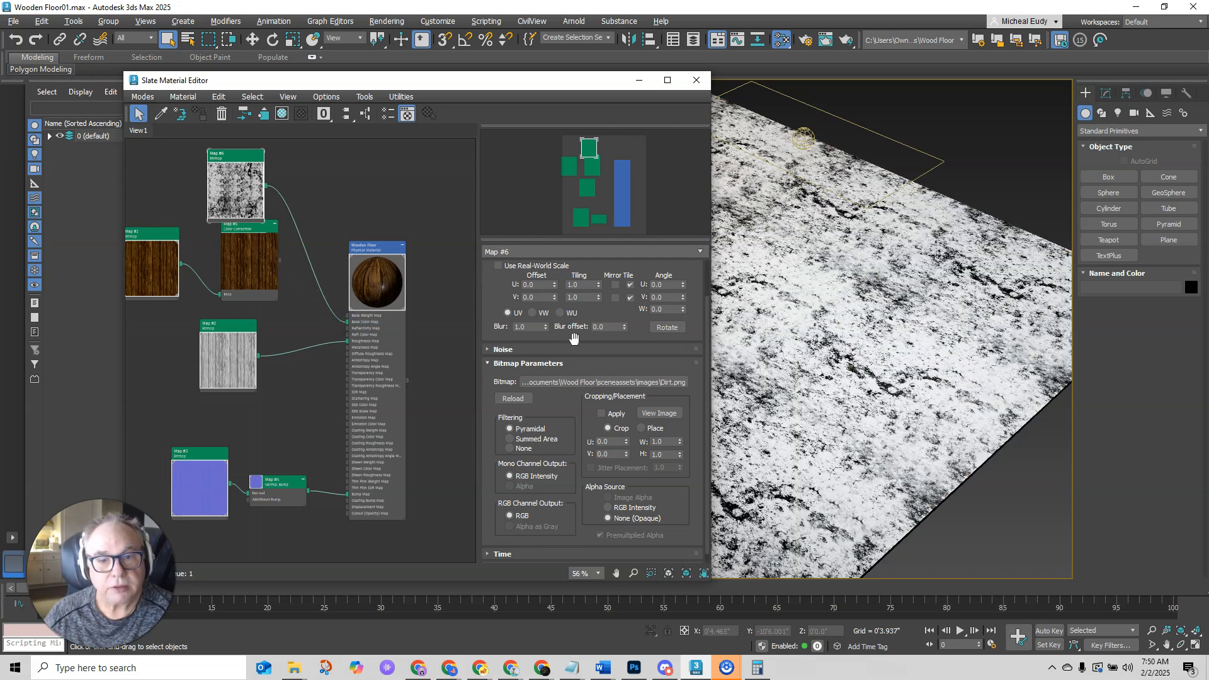
- Expand the default layer in the scene list and hide PhotometricLight001 and PhotometricLight002
drag(509, 80, 382, 78)
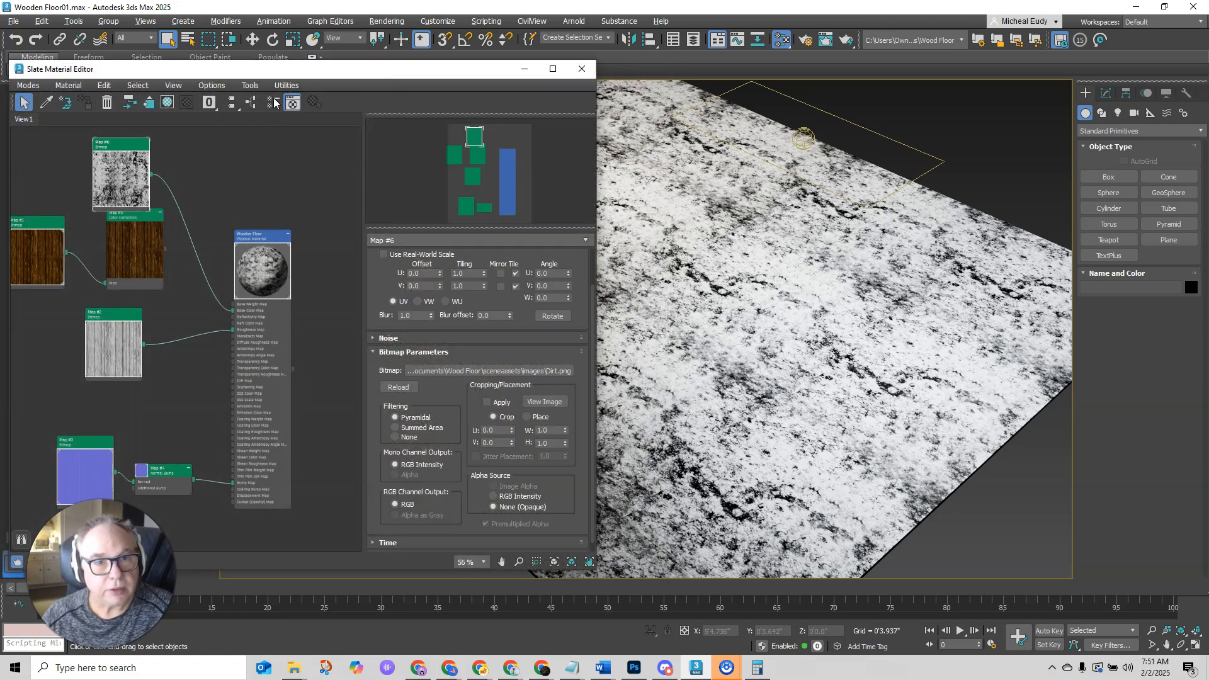
drag(264, 72, 607, 229)
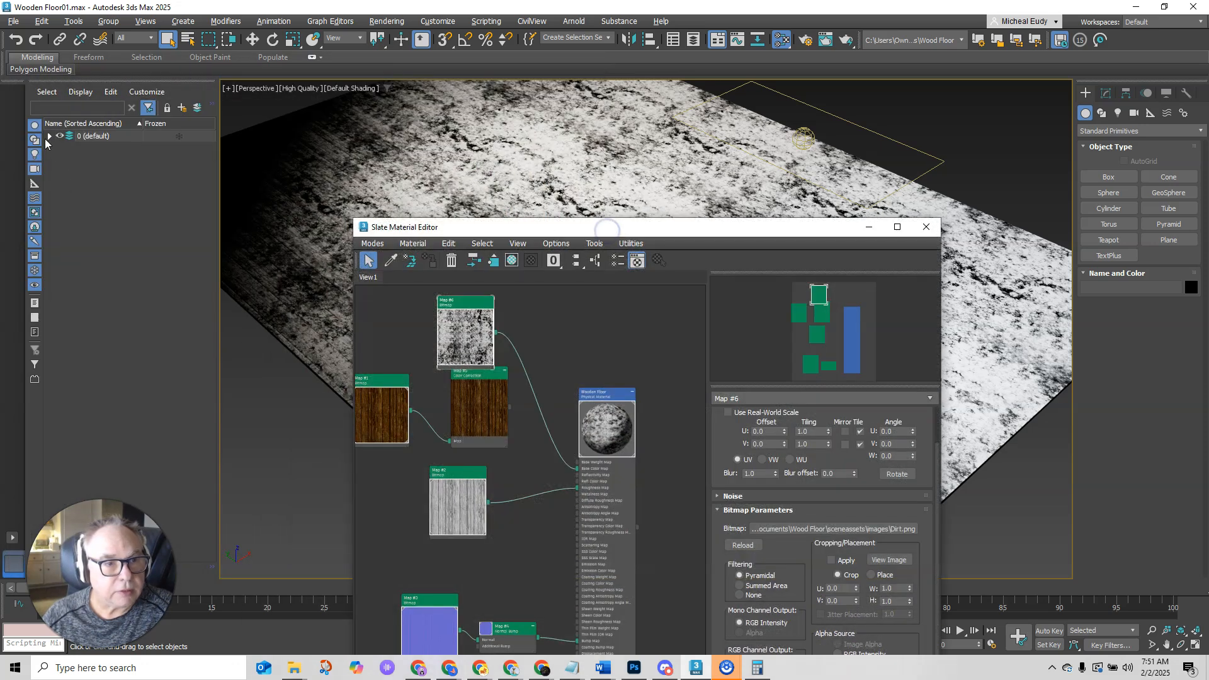
click(49, 136)
click(71, 159)
click(71, 170)
drag(649, 228, 296, 191)
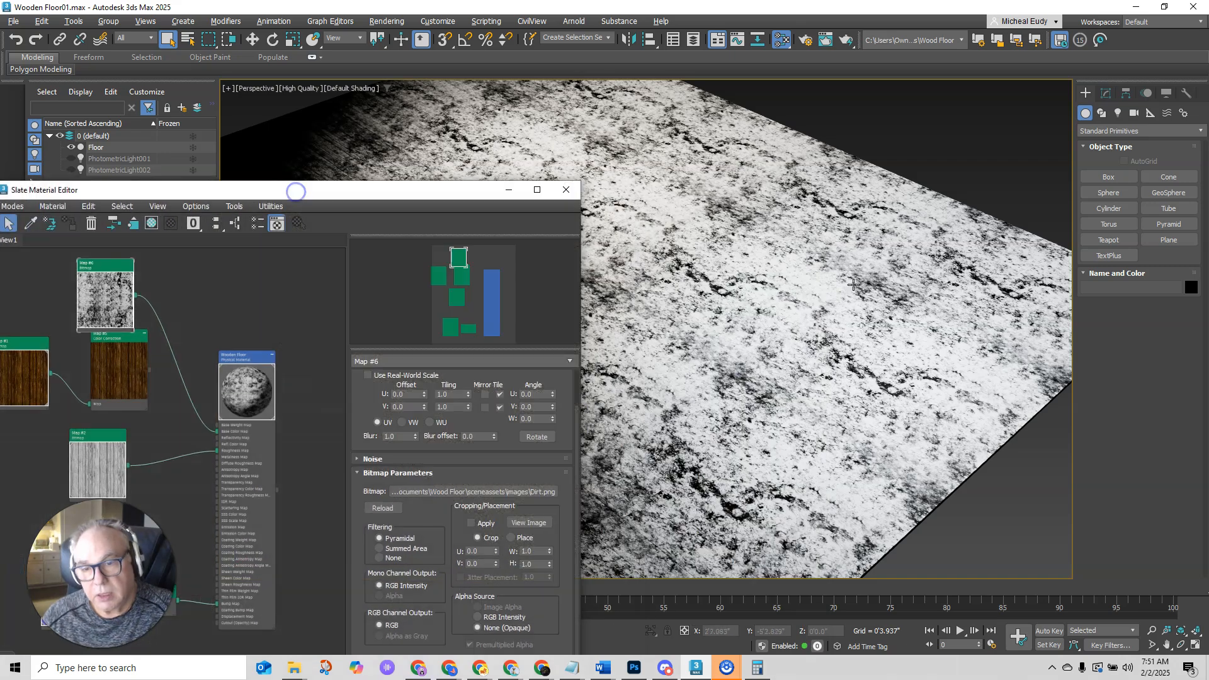
mouse_move(829, 342)
alt+middle_down()
mouse_move(810, 346)
mouse_move(832, 340)
alt+middle_up()
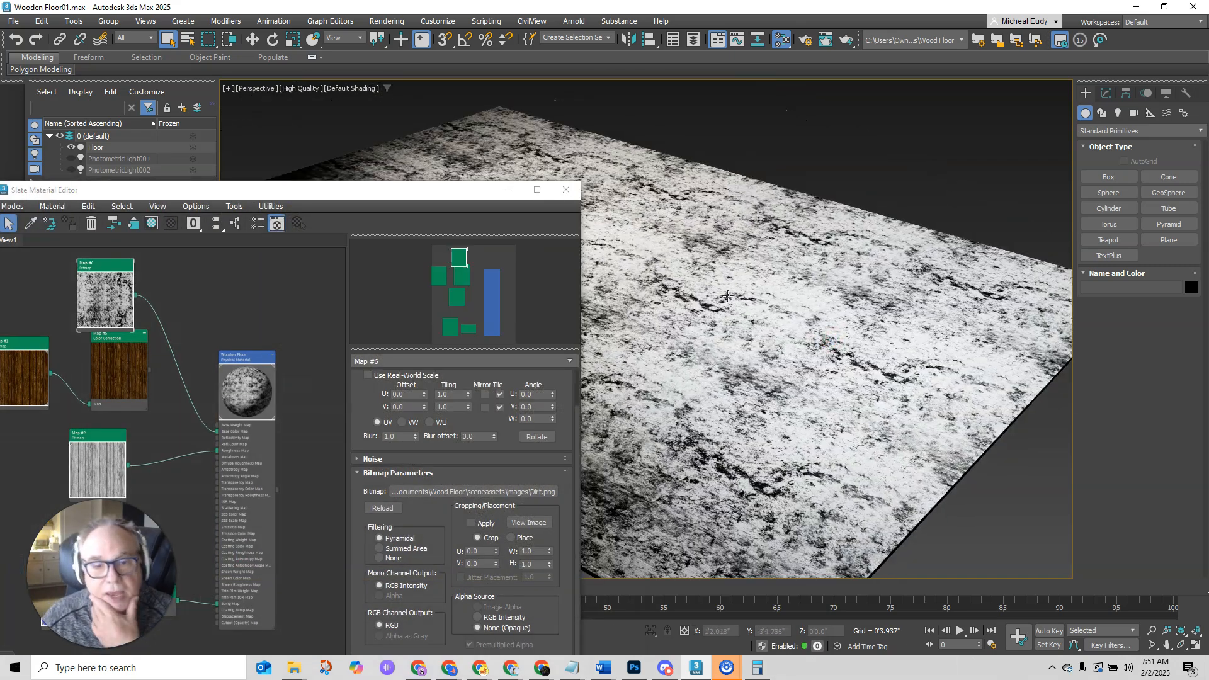
- Move the wood base bitmap node closer to its Color Correction node and shift the Dirt bitmap node aside
drag(246, 194, 296, 182)
drag(73, 339, 101, 339)
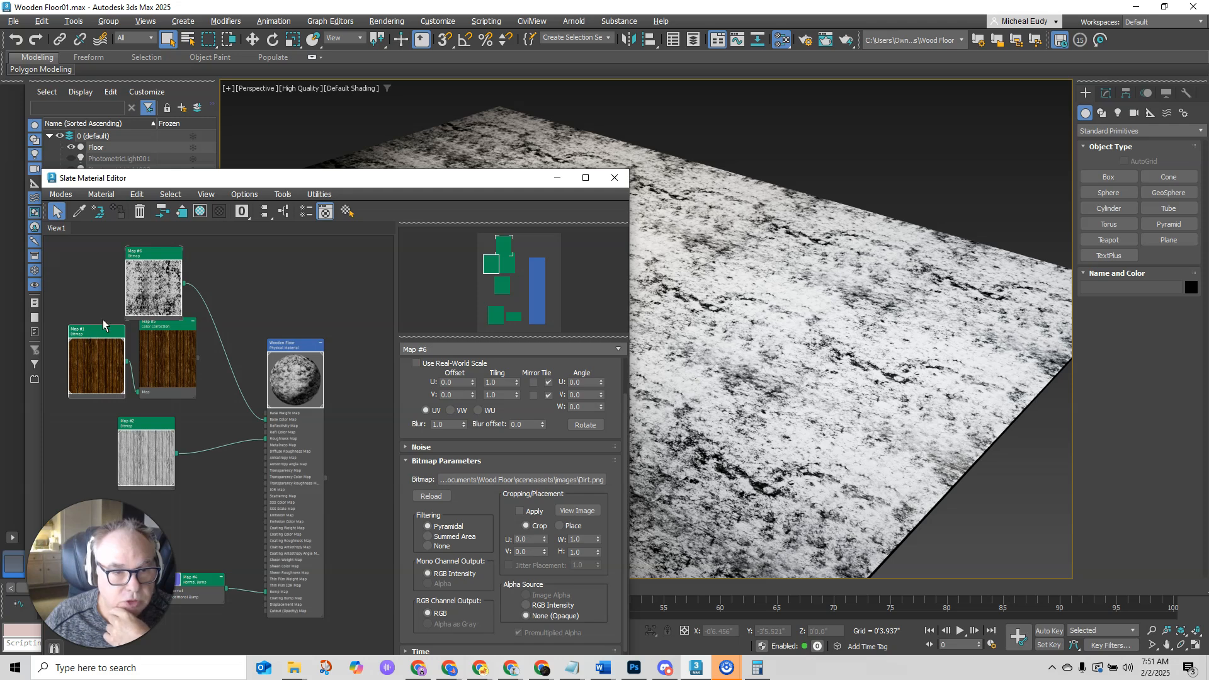
drag(146, 261, 118, 254)
drag(445, 192, 365, 200)
- Select the floor and rename its UVW Map modifier as UVW Map Wood
click(906, 236)
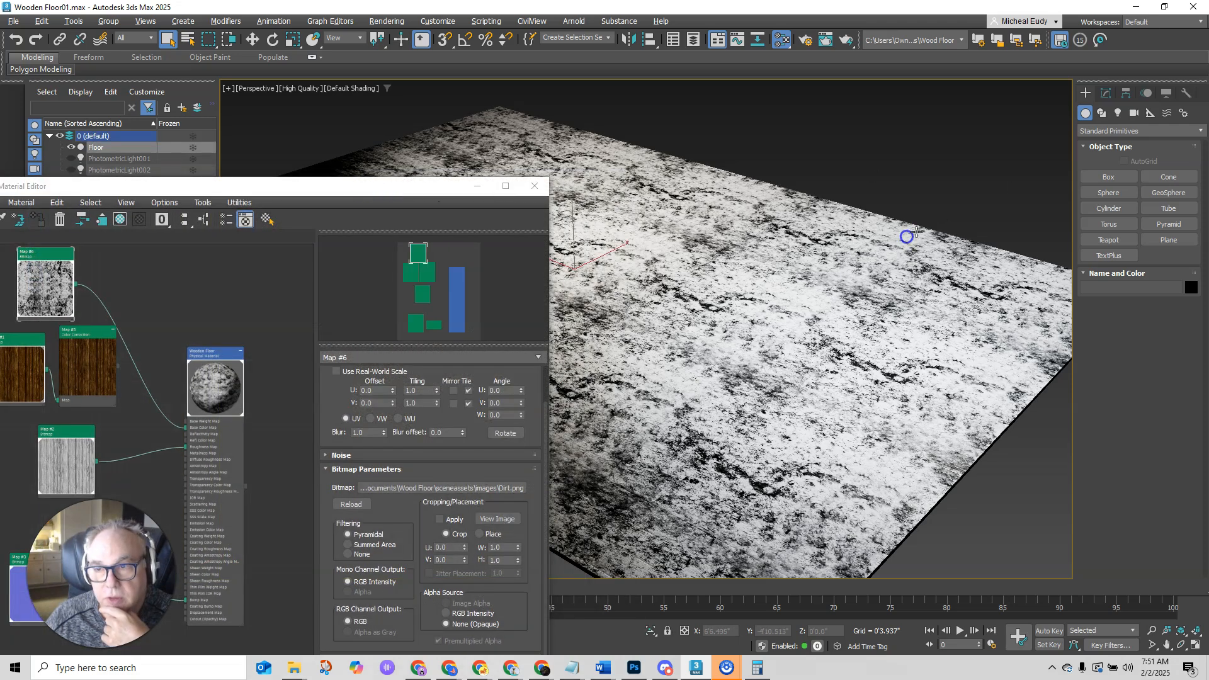
click(1105, 96)
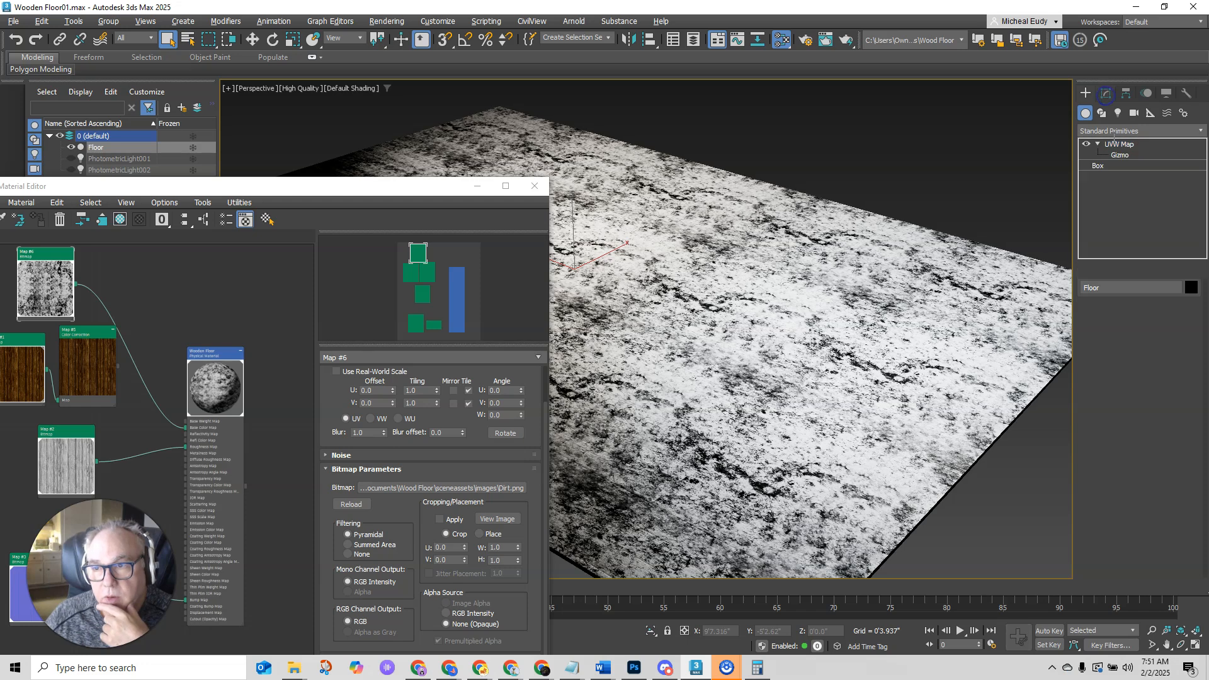
right_click(1131, 149)
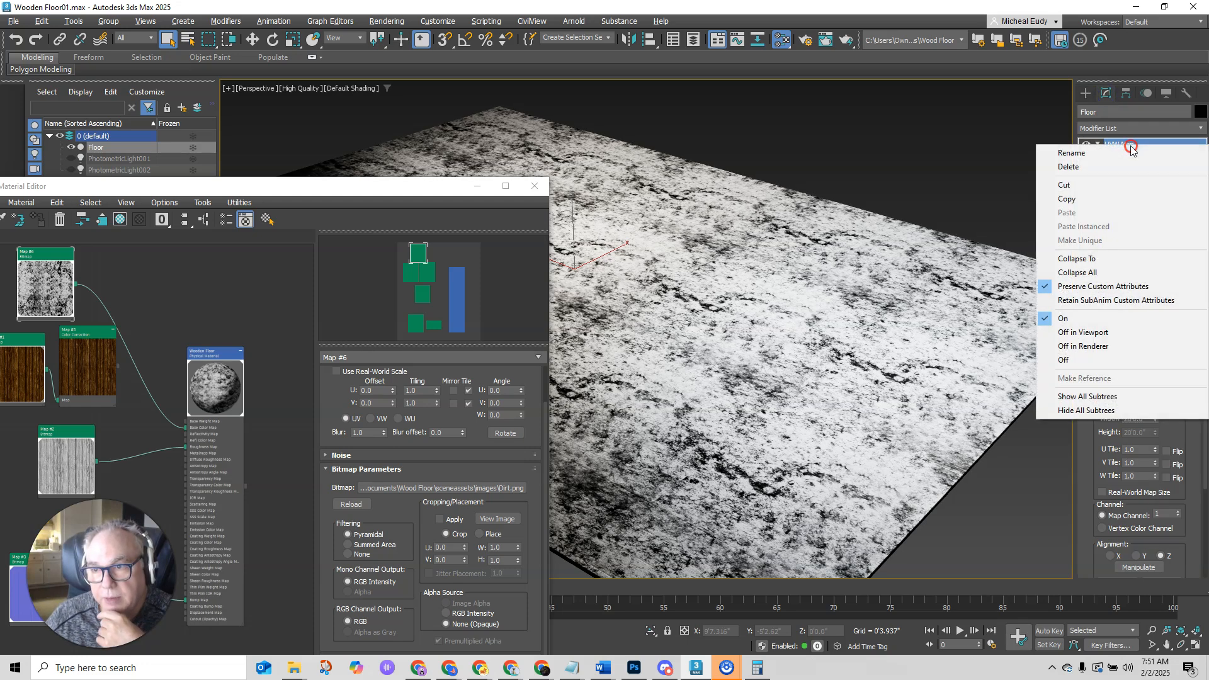
click(1096, 154)
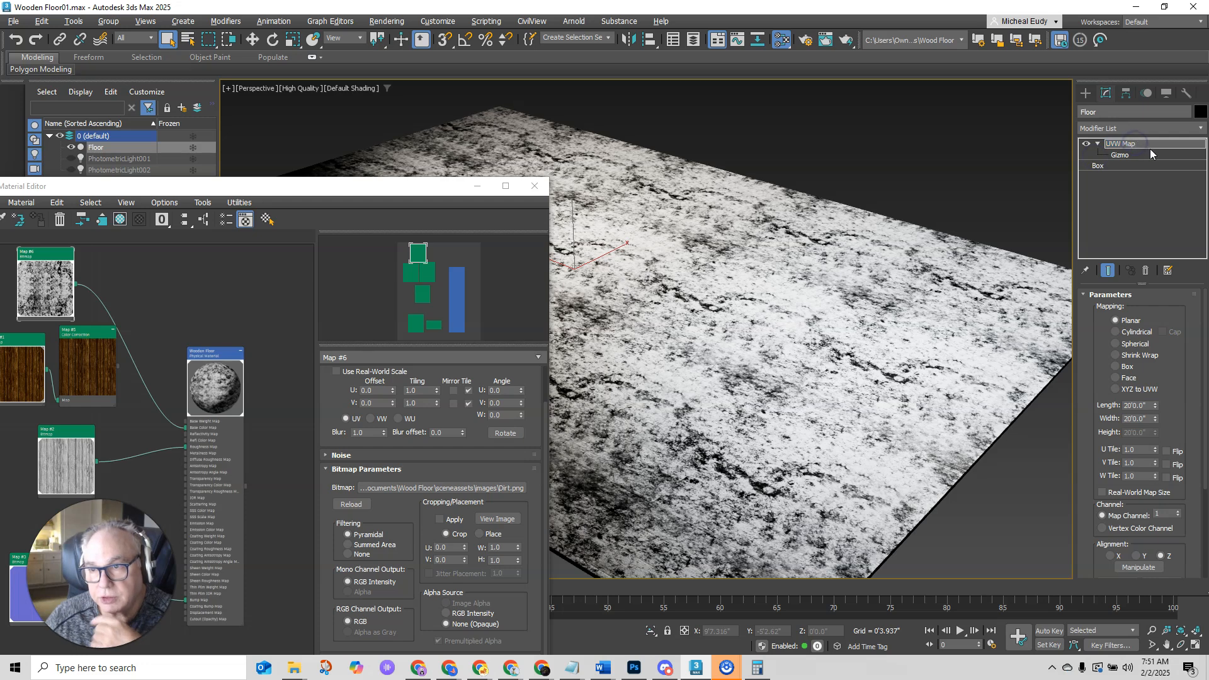
text(Wood)
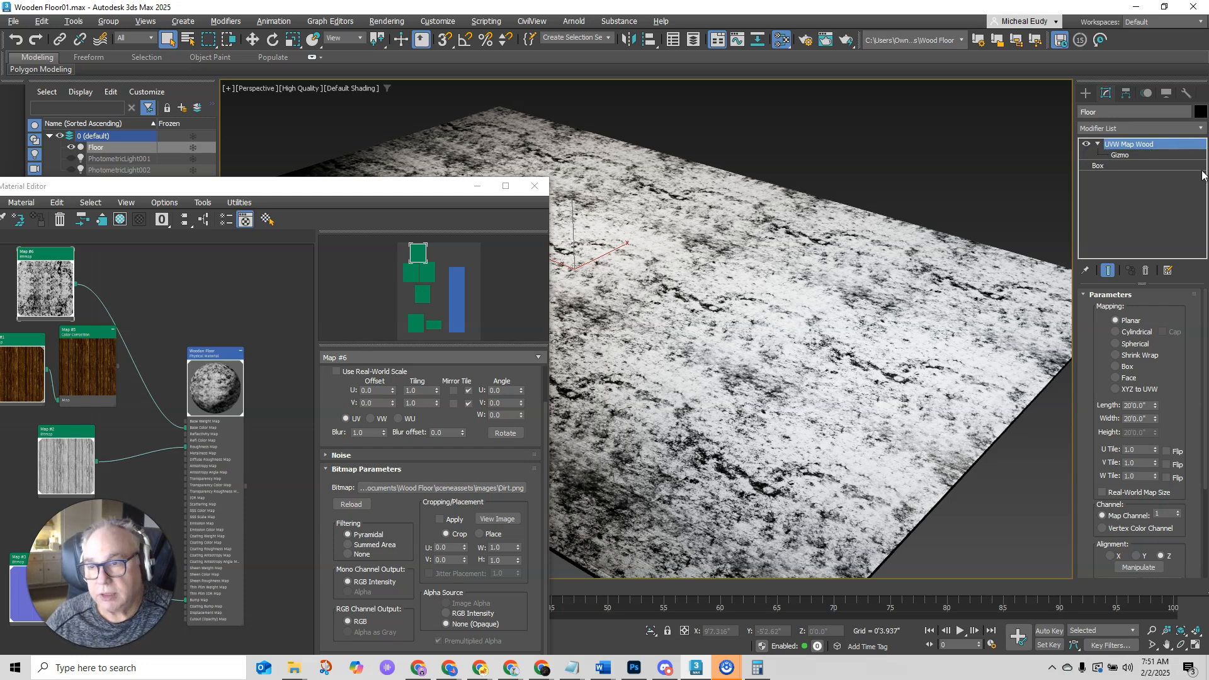
- Duplicate the UVW Map Wood modifier in the floor's stack and rename the copy UVW Map Dirt
right_click(1136, 145)
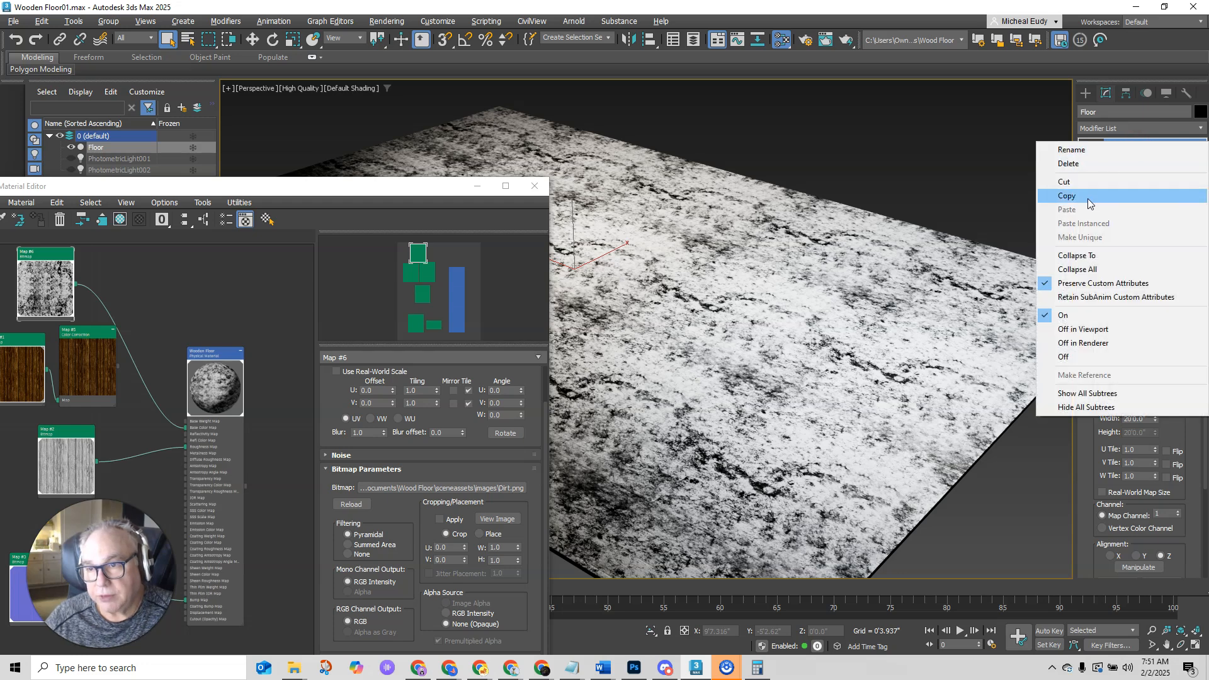
click(1087, 195)
right_click(1123, 149)
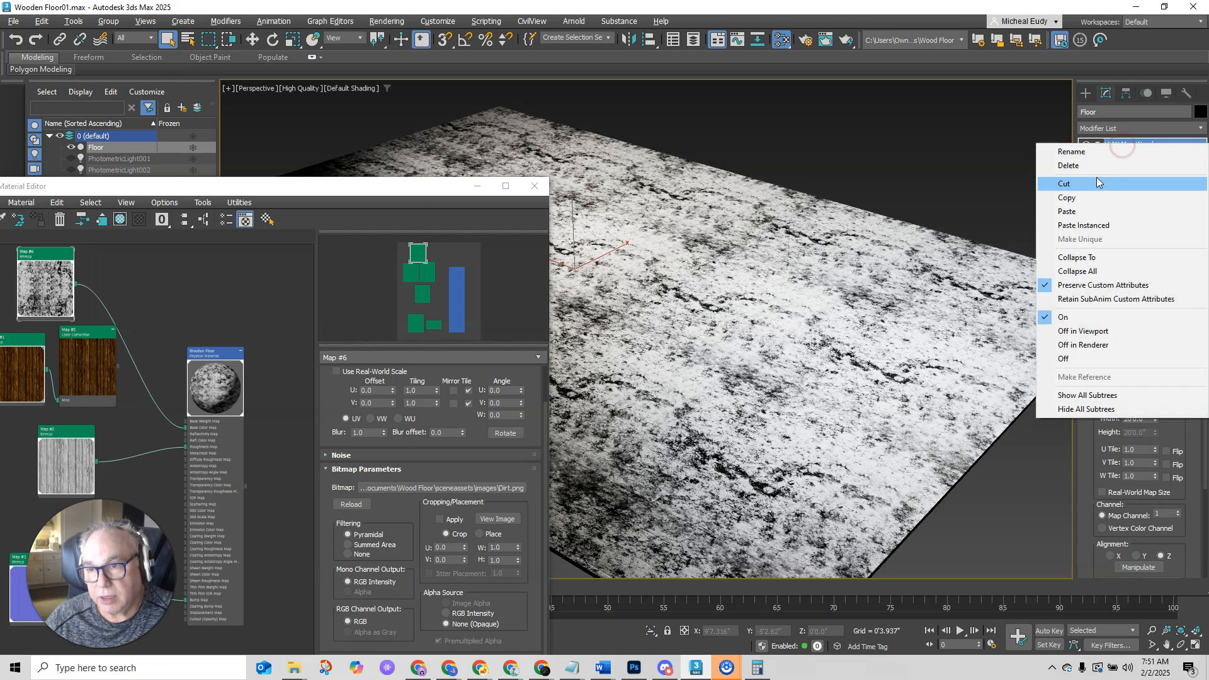
click(1086, 208)
right_click(1138, 145)
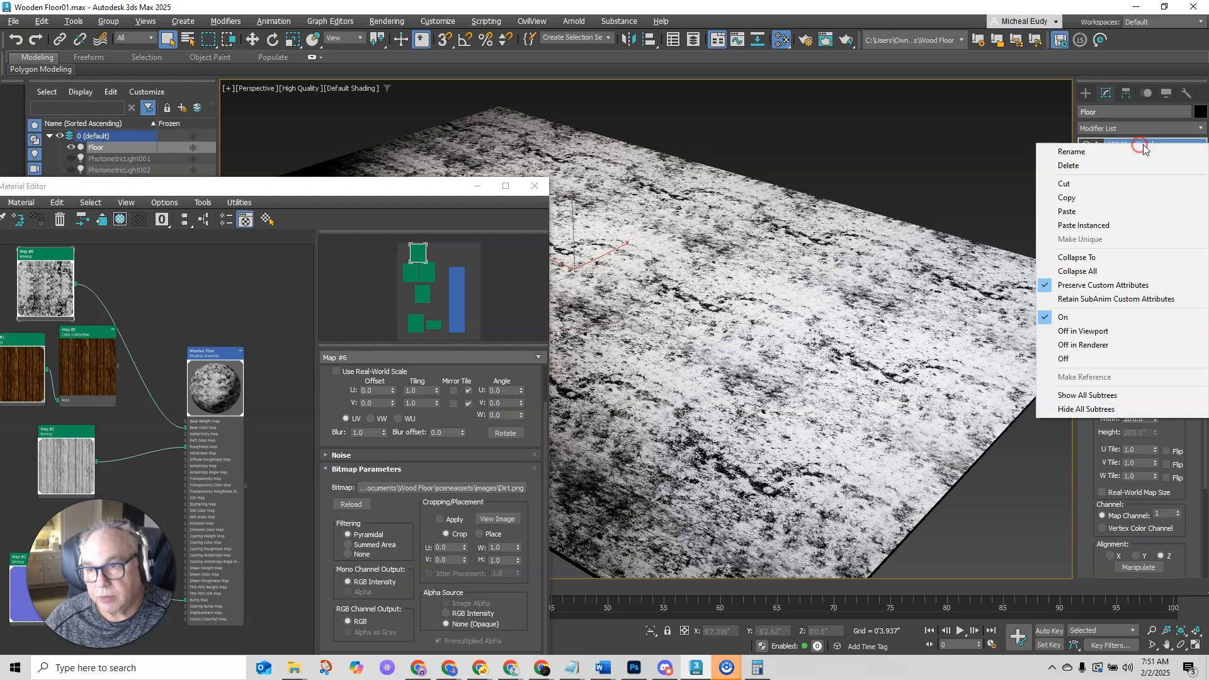
click(1144, 152)
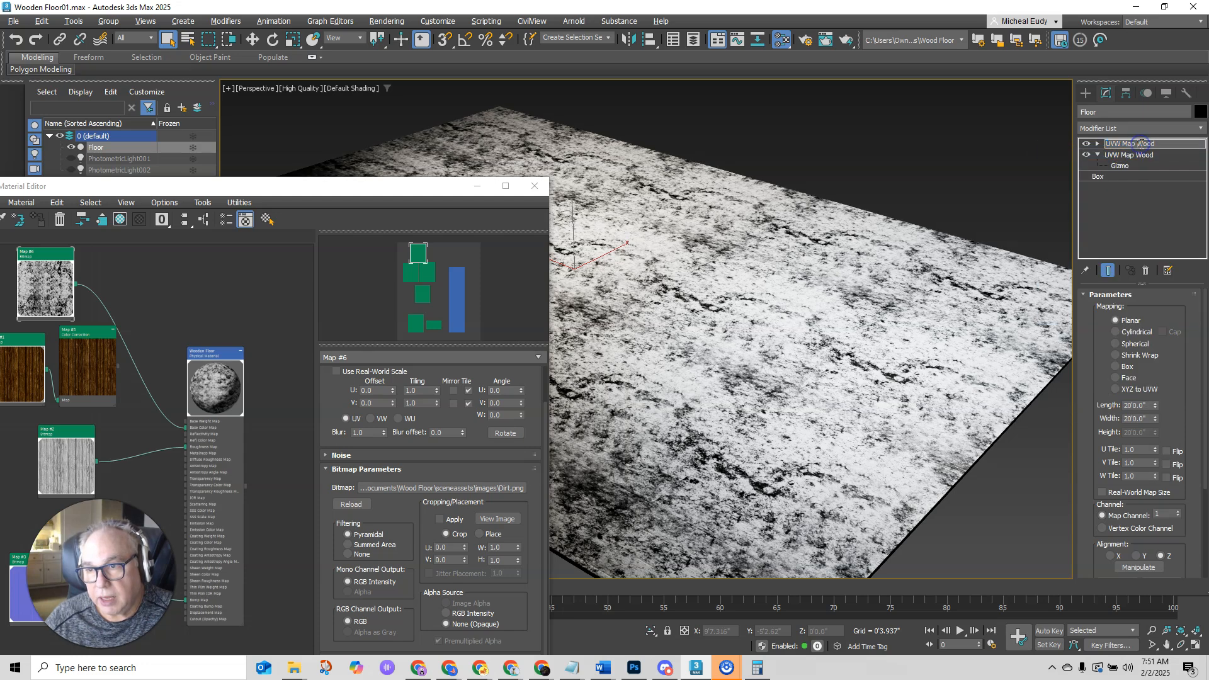
drag(1162, 143, 1144, 142)
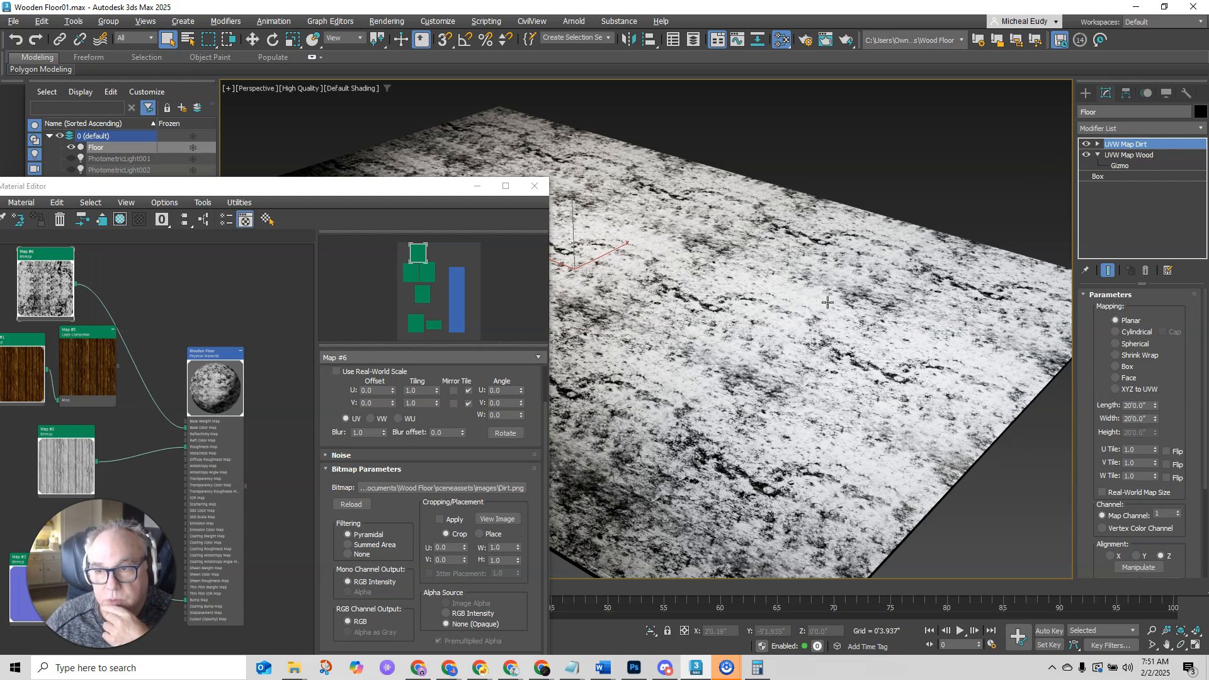
- Move the UVW Map Wood modifier above UVW Map Dirt and rename it UVW Map Wood 1
click(1098, 155)
click(1128, 156)
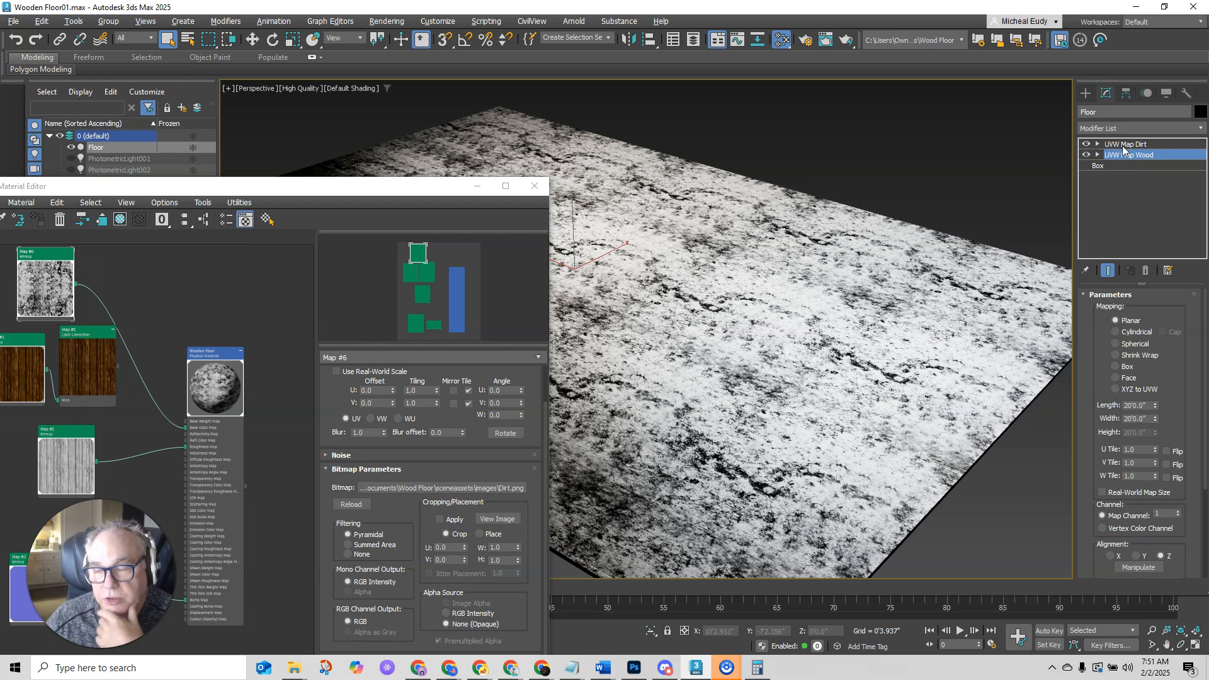
drag(1115, 159, 1126, 144)
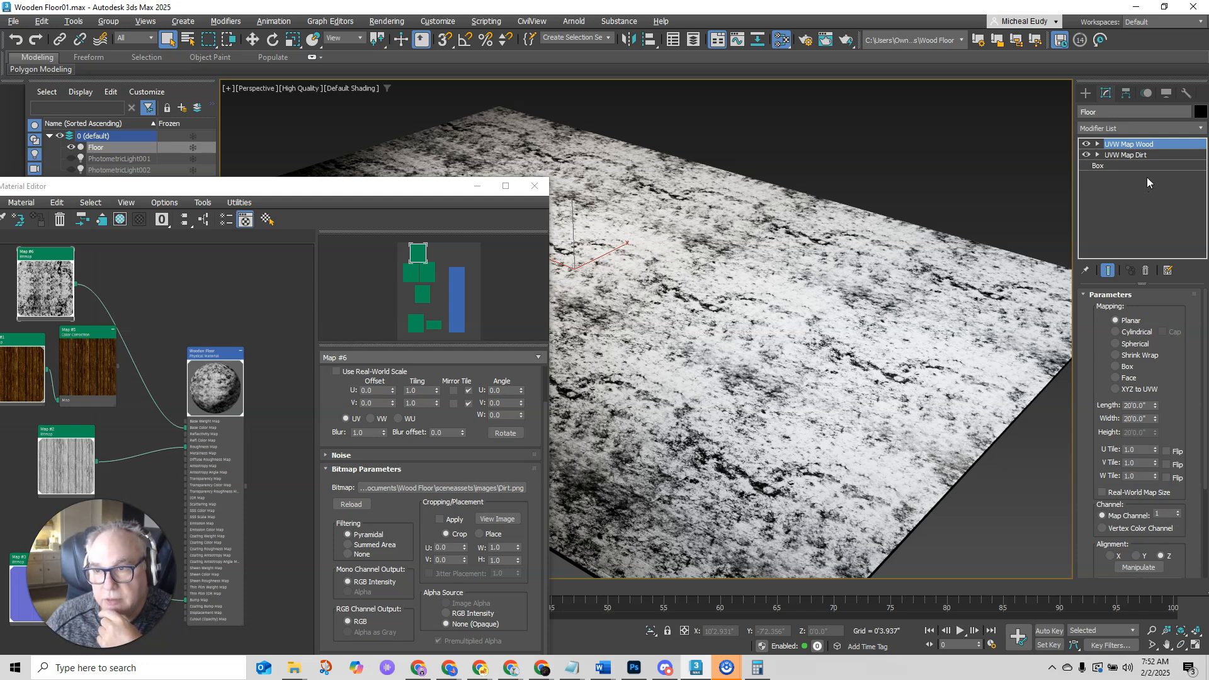
right_click(1159, 148)
click(1156, 150)
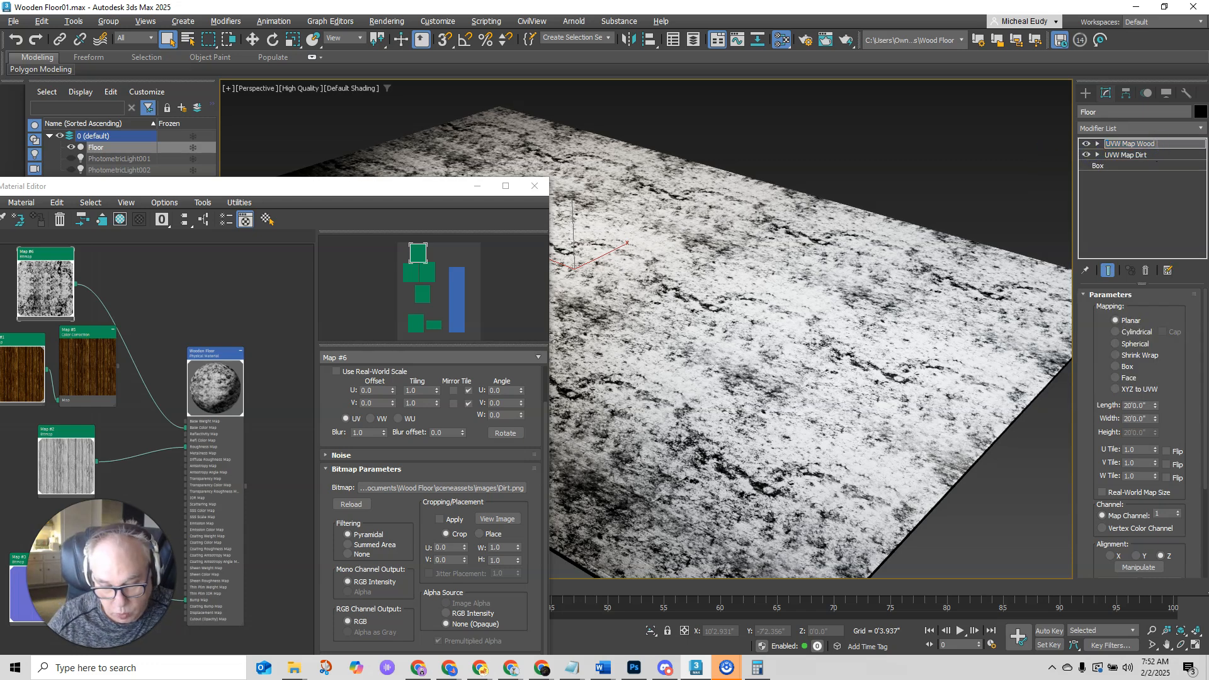
key(Return)
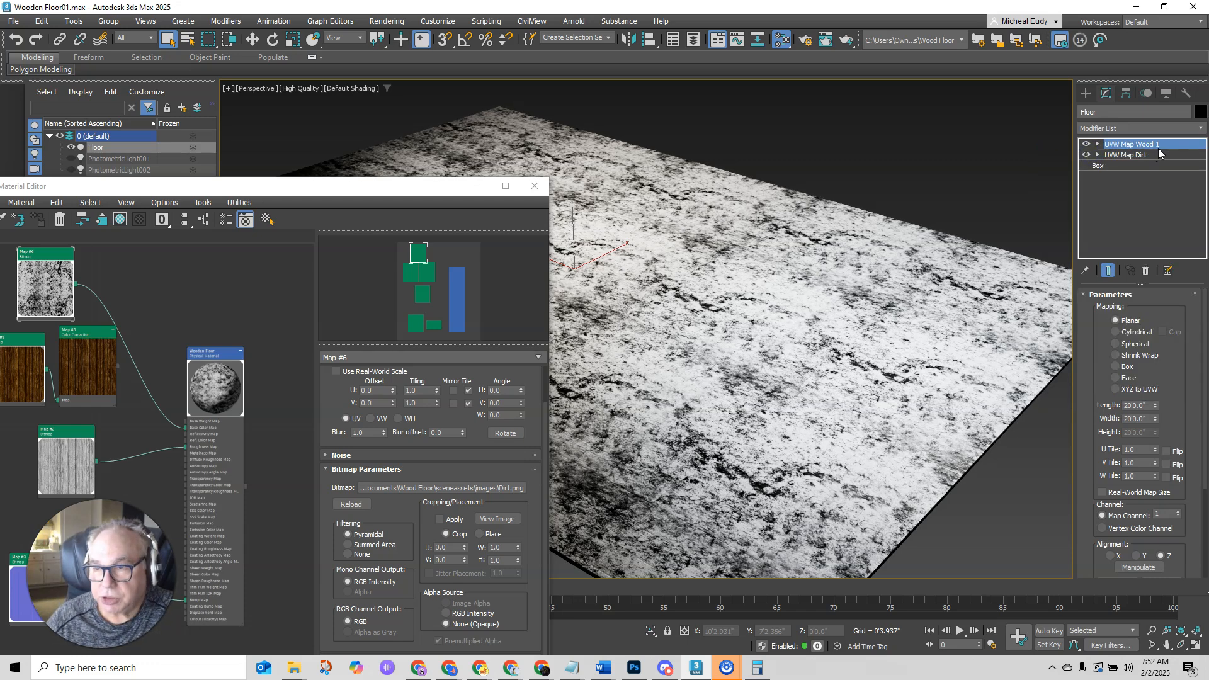
- Set the UVW Map Dirt modifier's map channel to 2 and rename it UVW Map Dirt 2
click(1157, 155)
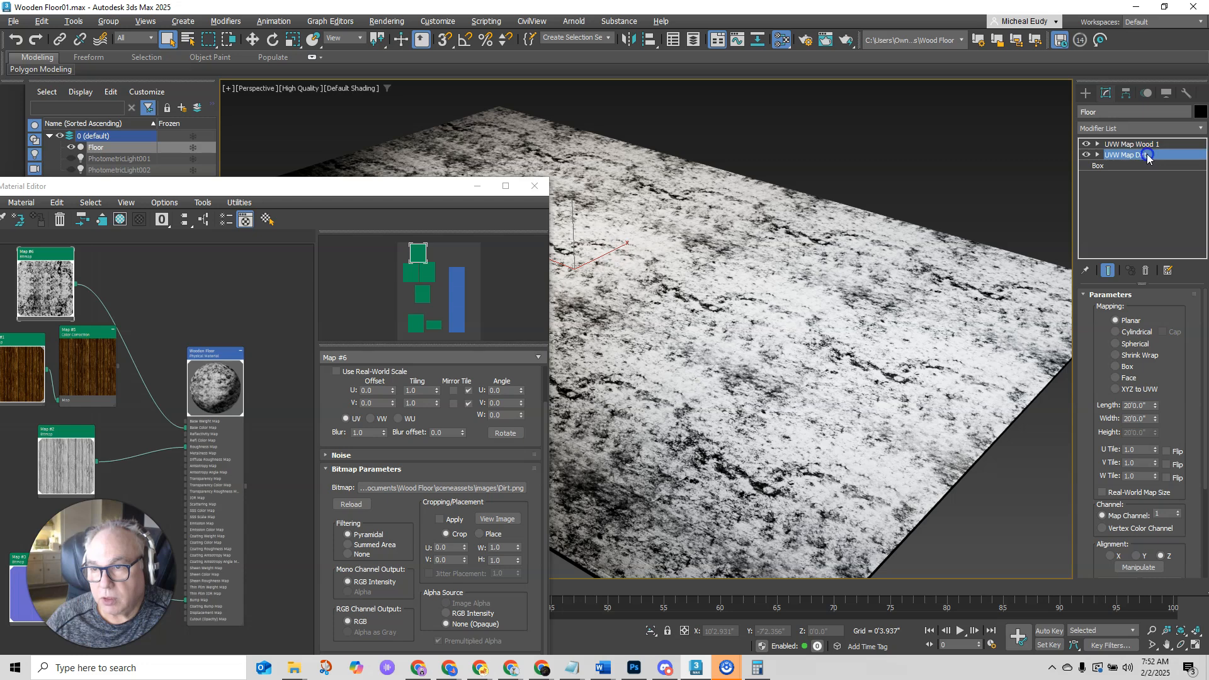
click(1178, 513)
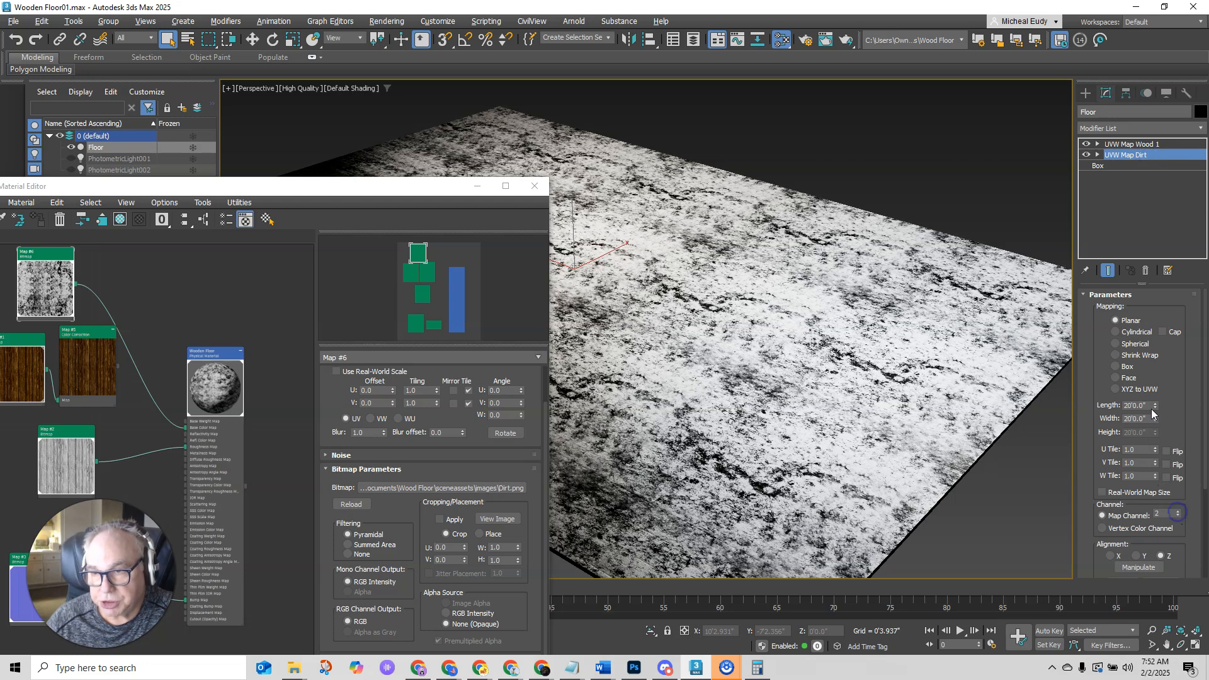
right_click(1136, 158)
click(1146, 164)
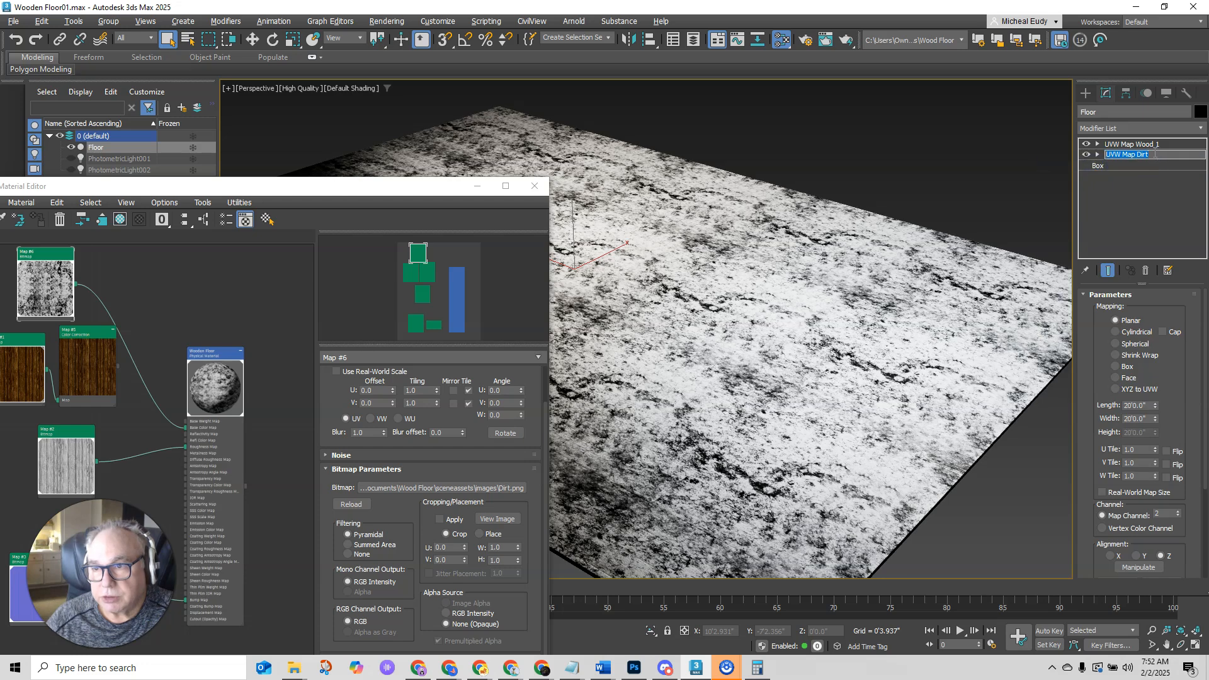
key(Return)
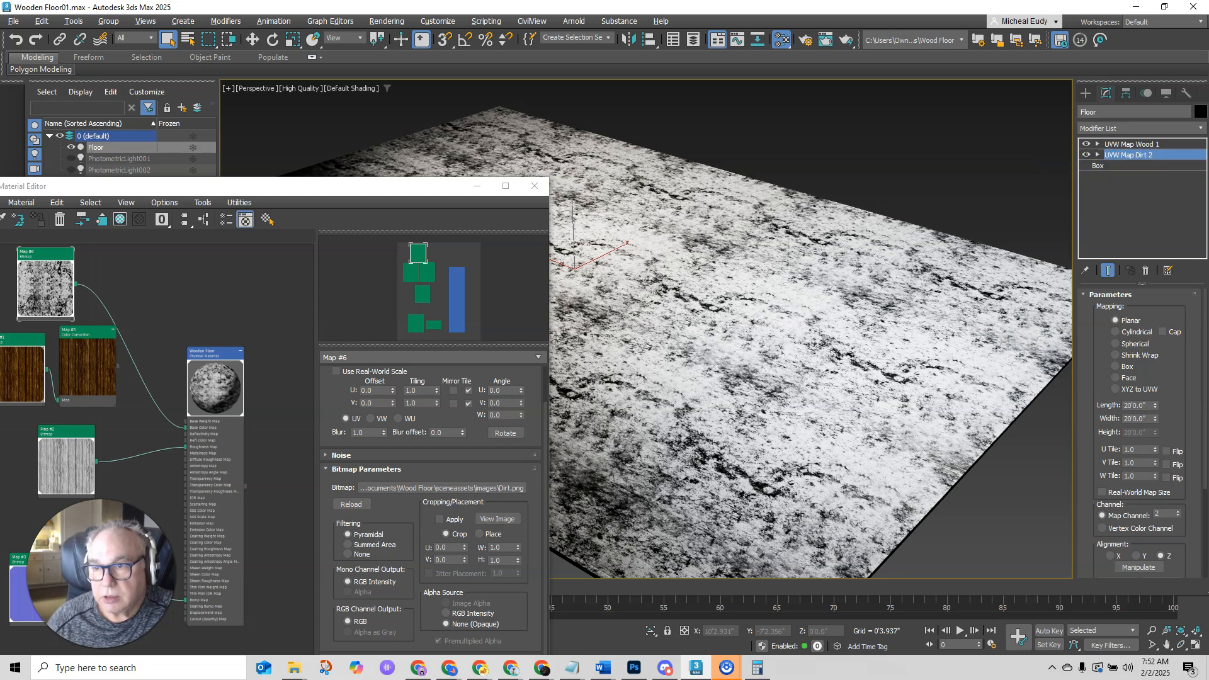
- Set the map channel of the dirt bitmap node to 2
drag(319, 192, 364, 146)
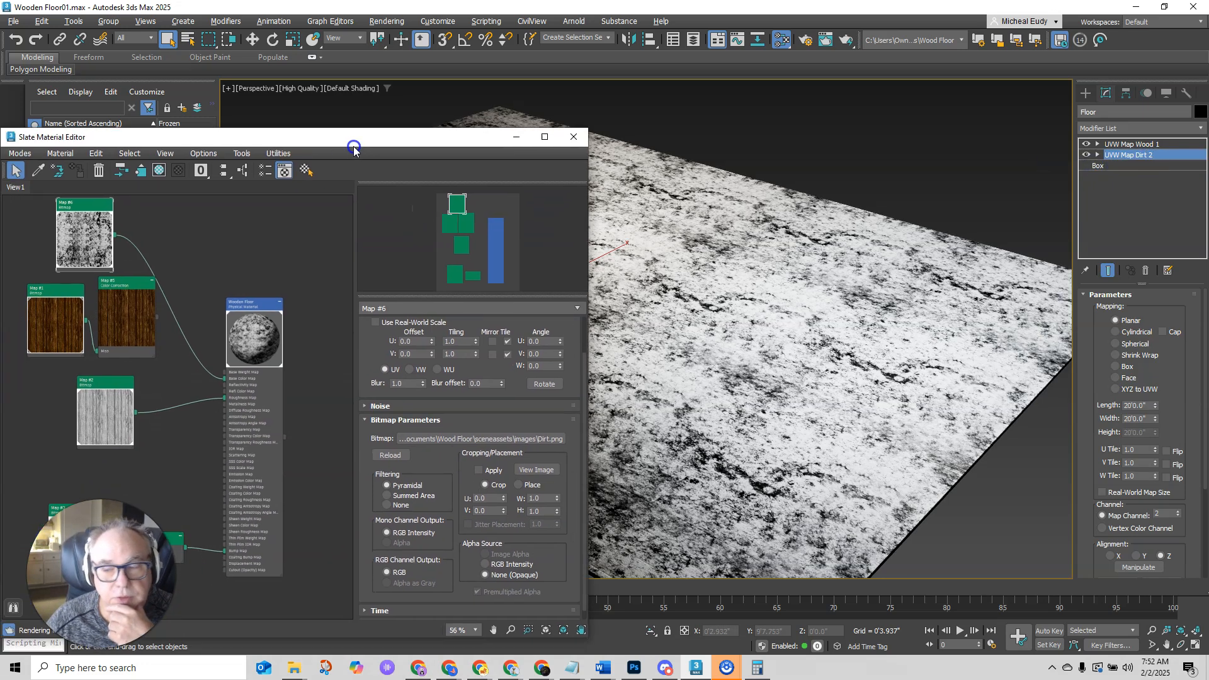
drag(93, 211, 123, 218)
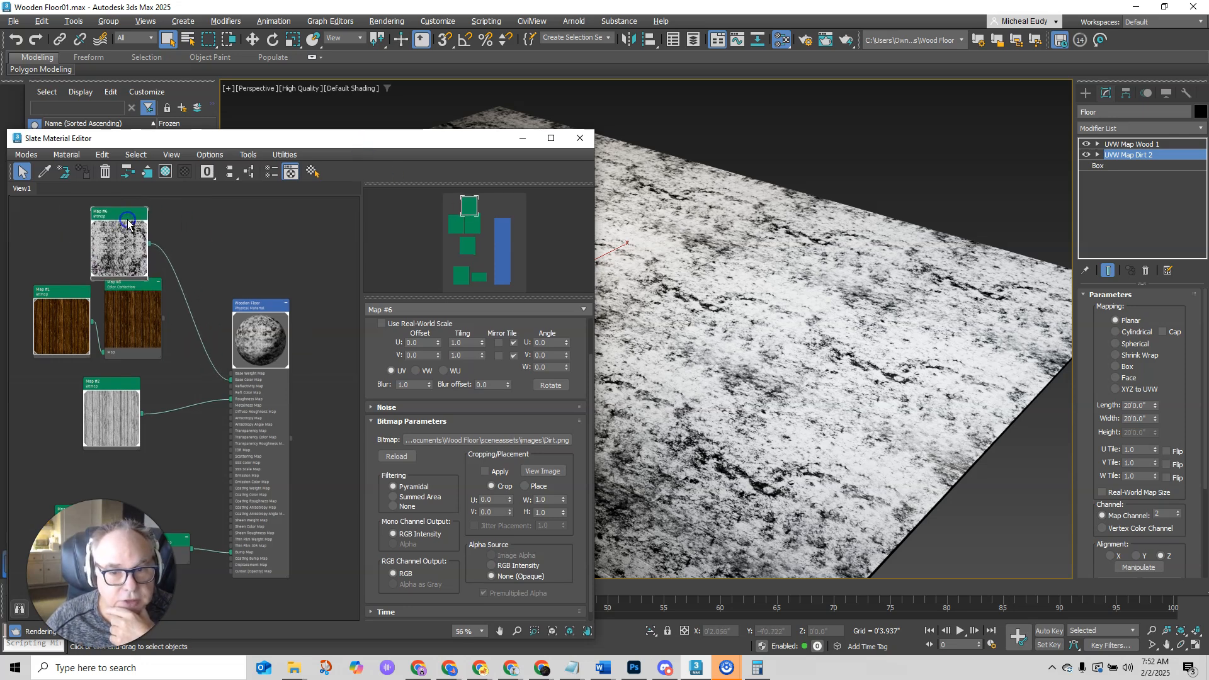
drag(520, 387, 524, 431)
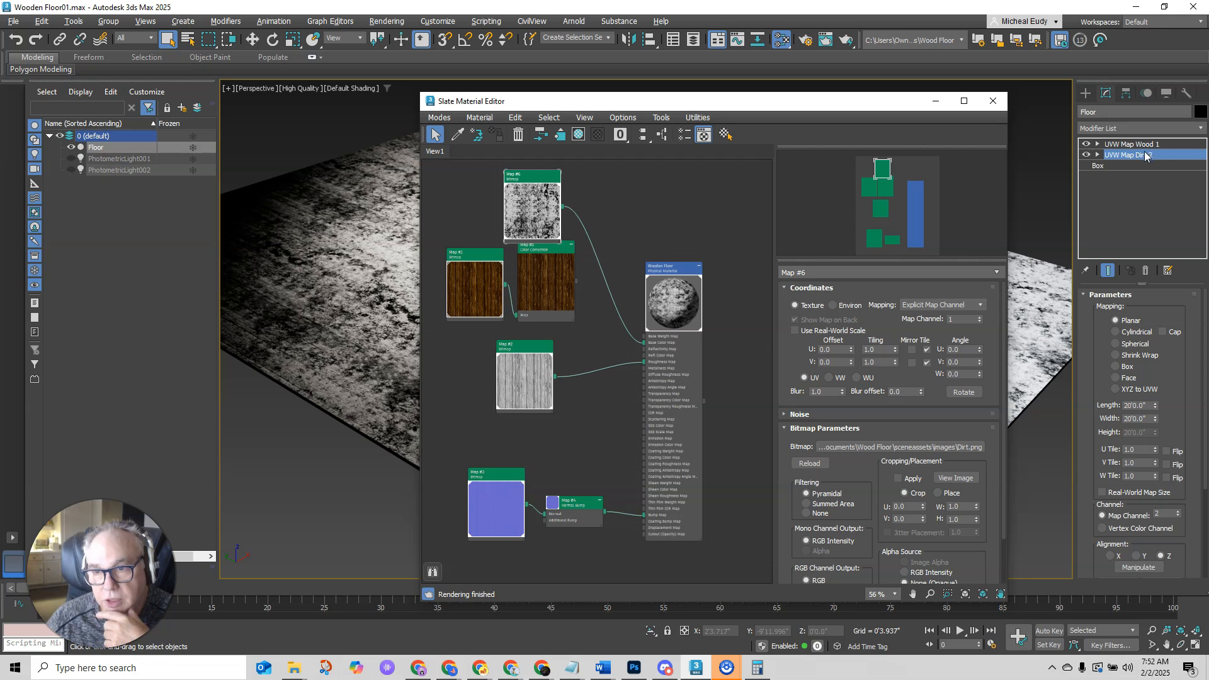
drag(965, 321, 943, 320)
text(2)
key(Return)
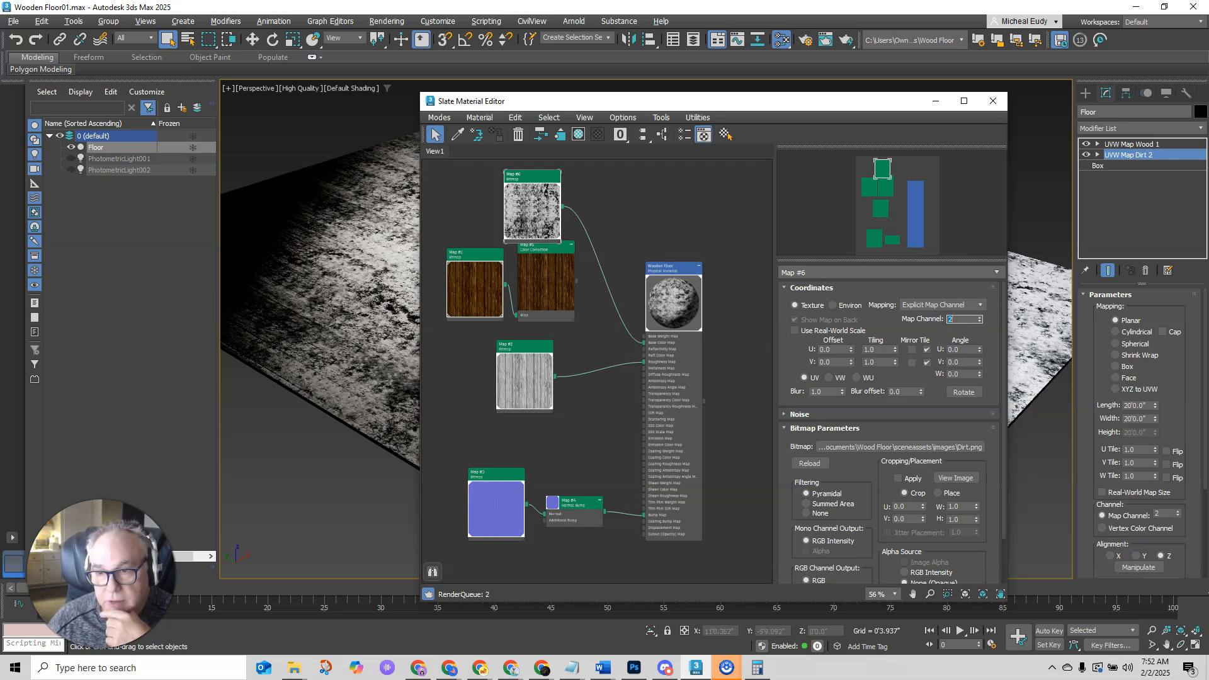
- Move the material editor off the viewport and bitmap-fit the UVW Map Dirt 2 mapping to the dirt image
drag(892, 104, 809, 115)
drag(606, 118, 0, 120)
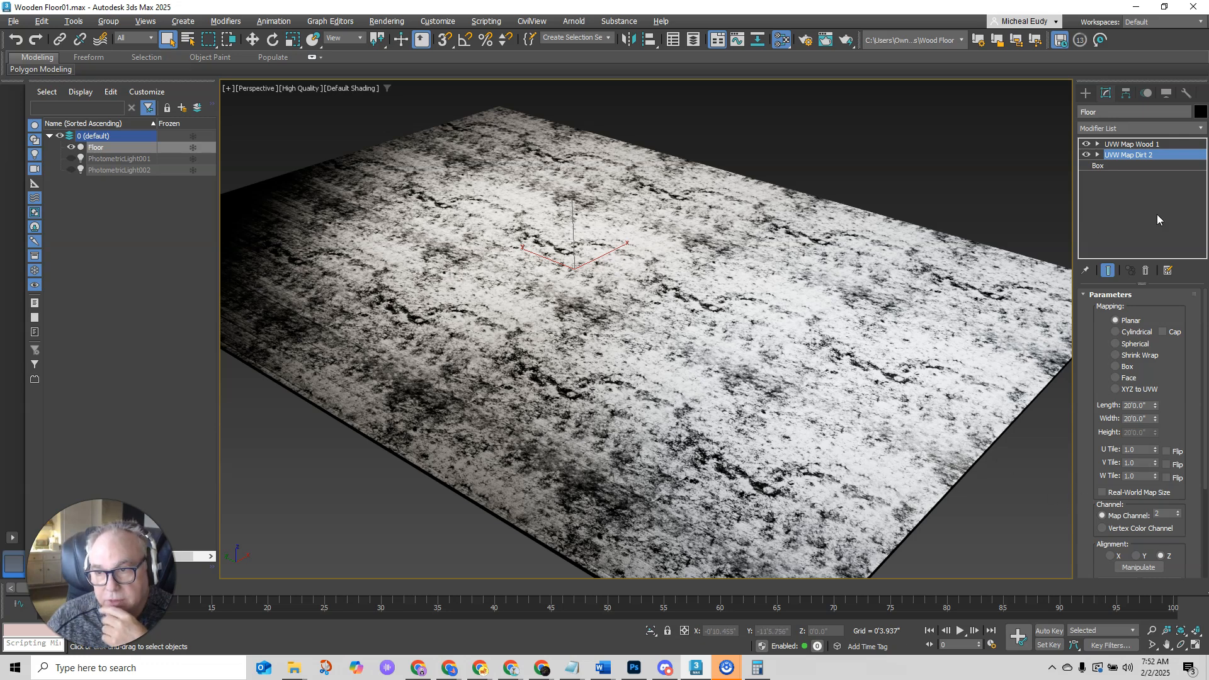
scroll(1095, 470, down, 4)
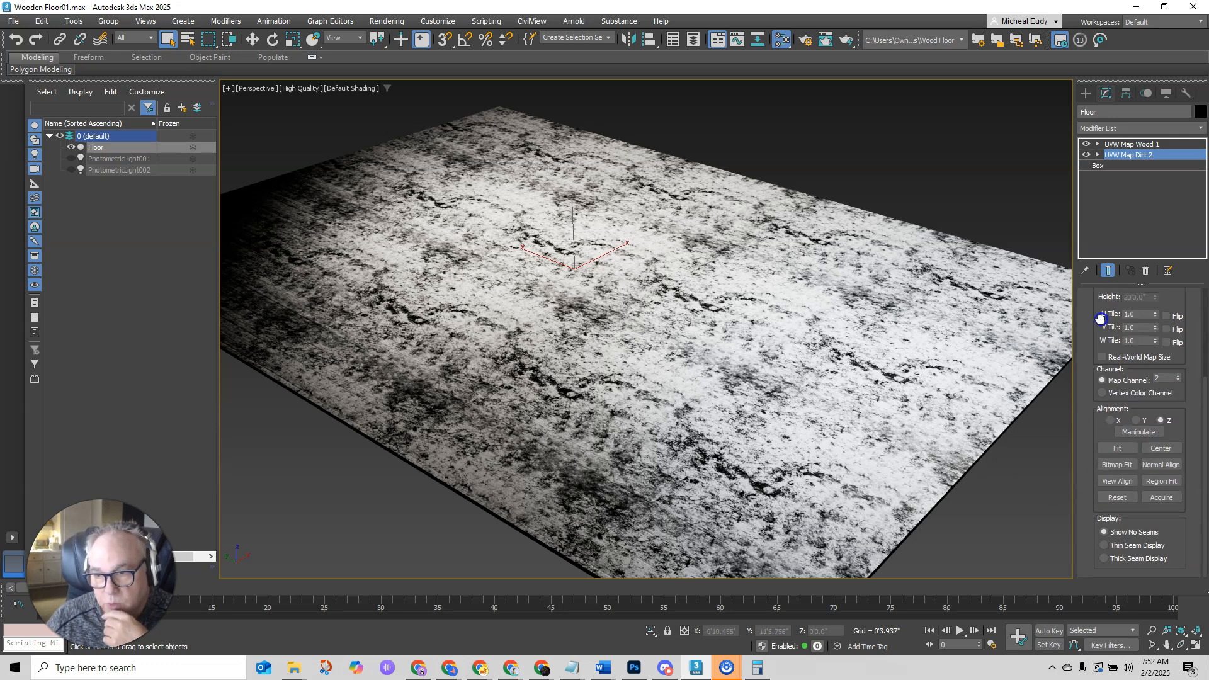
click(1112, 465)
click(111, 117)
click(407, 270)
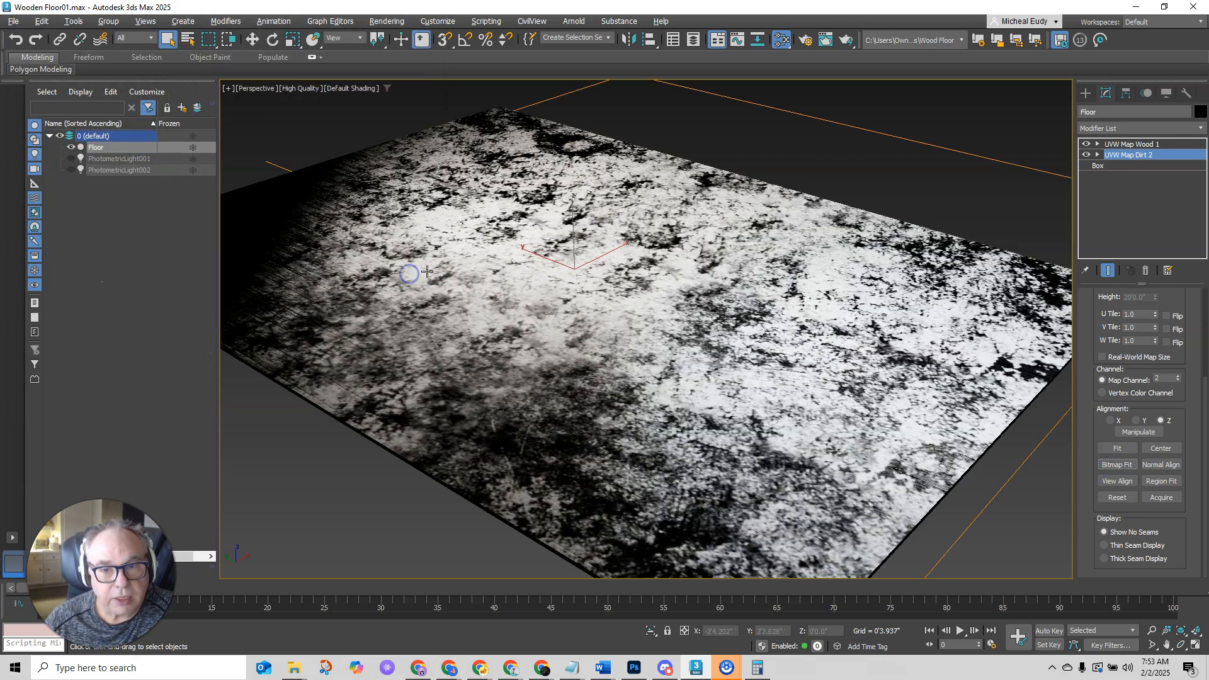
- Uniformly scale down the gizmo of UVW Map Dirt 2 so it is smaller than the floor
scroll(752, 280, down, 6)
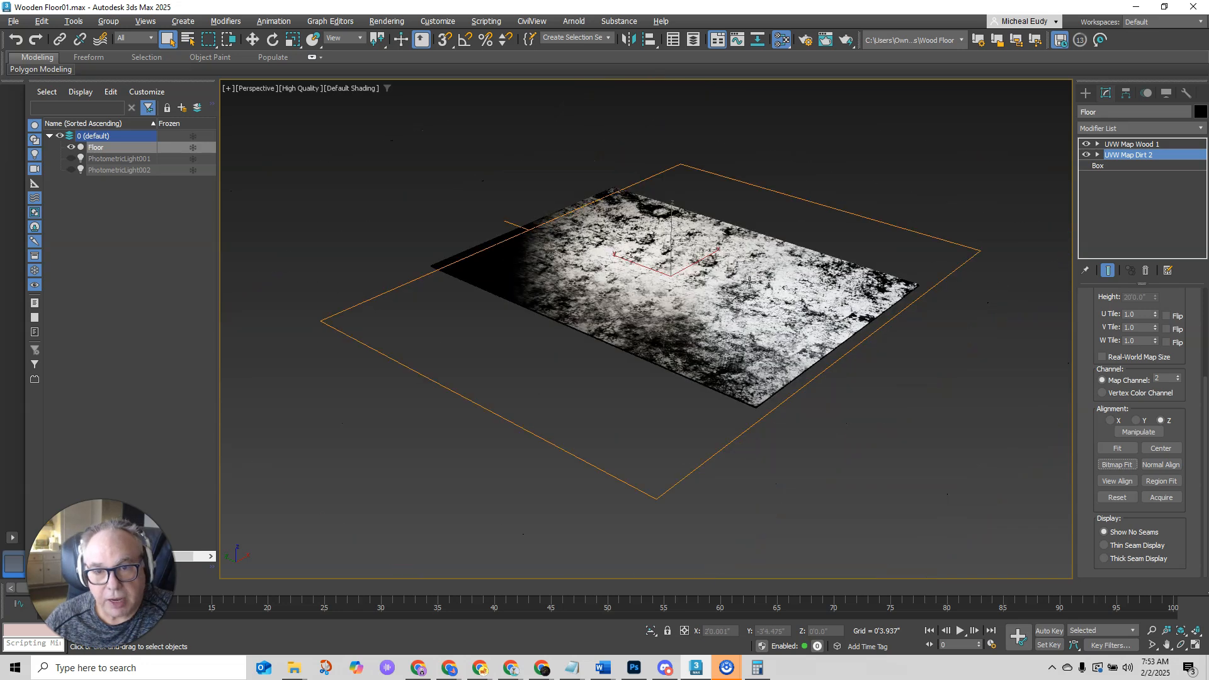
scroll(750, 281, up, 3)
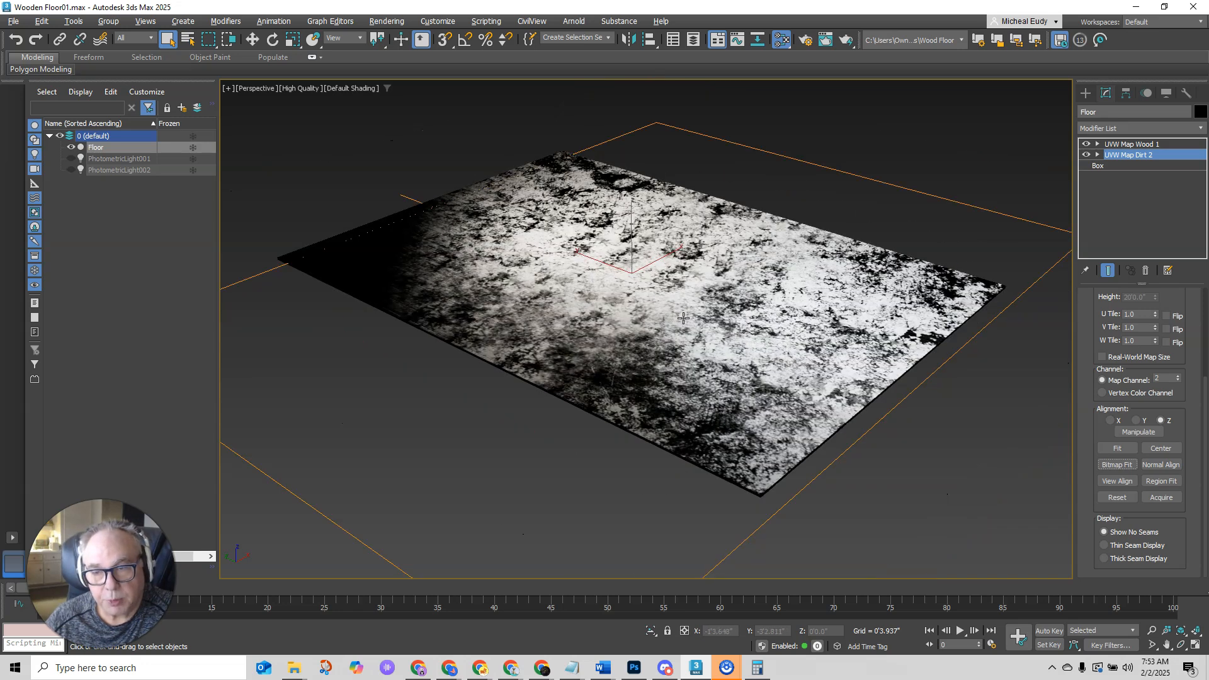
click(1099, 155)
click(1119, 166)
right_click(778, 278)
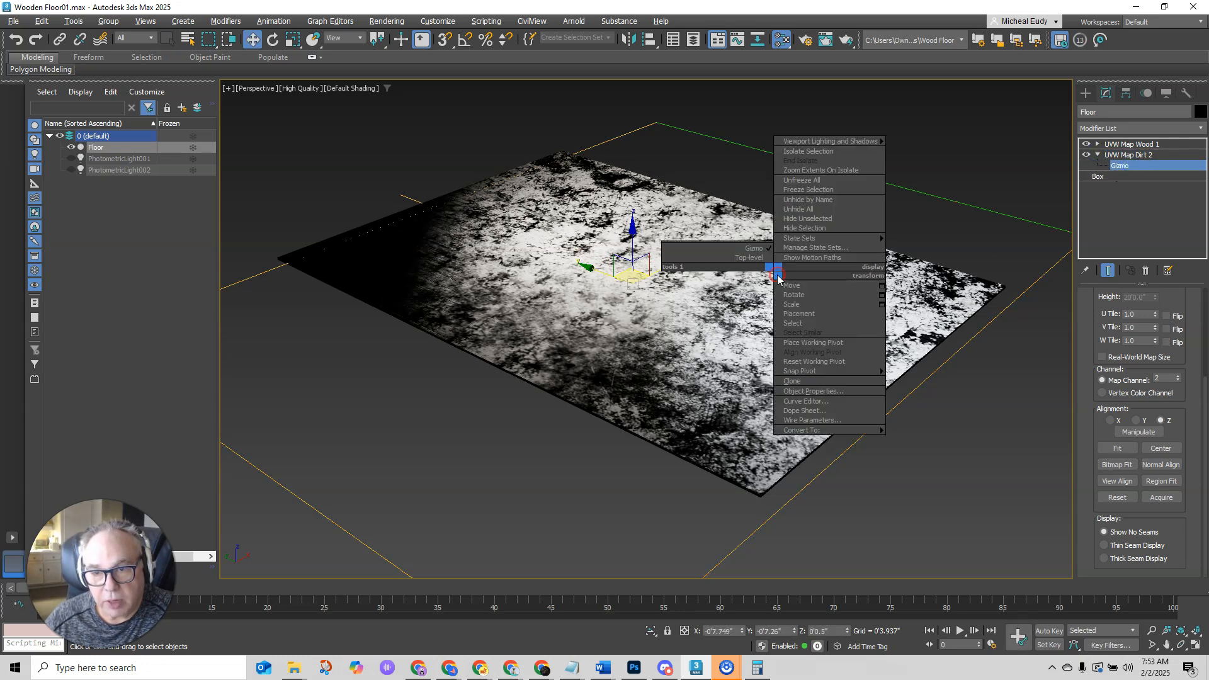
click(791, 304)
drag(632, 285, 554, 337)
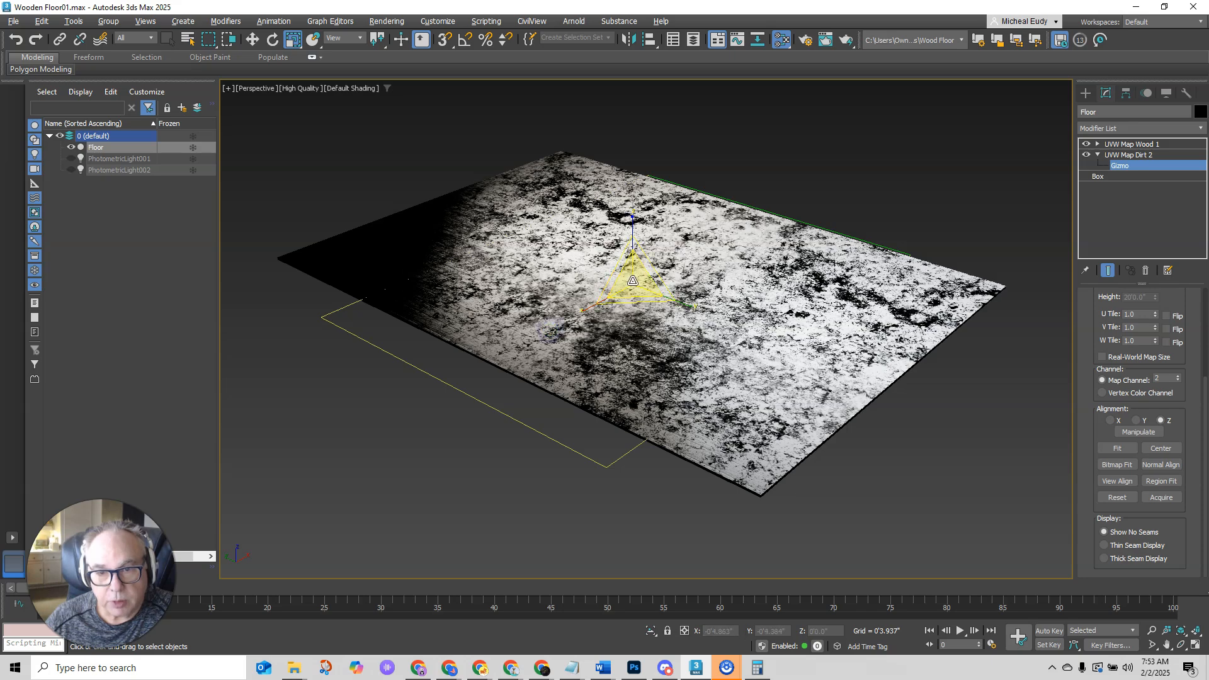
- Rotate the UVW Map Dirt 2 gizmo slightly about its vertical axis
right_click(632, 281)
click(642, 301)
mouse_move(626, 308)
mouse_down()
mouse_move(653, 305)
mouse_move(648, 315)
mouse_up()
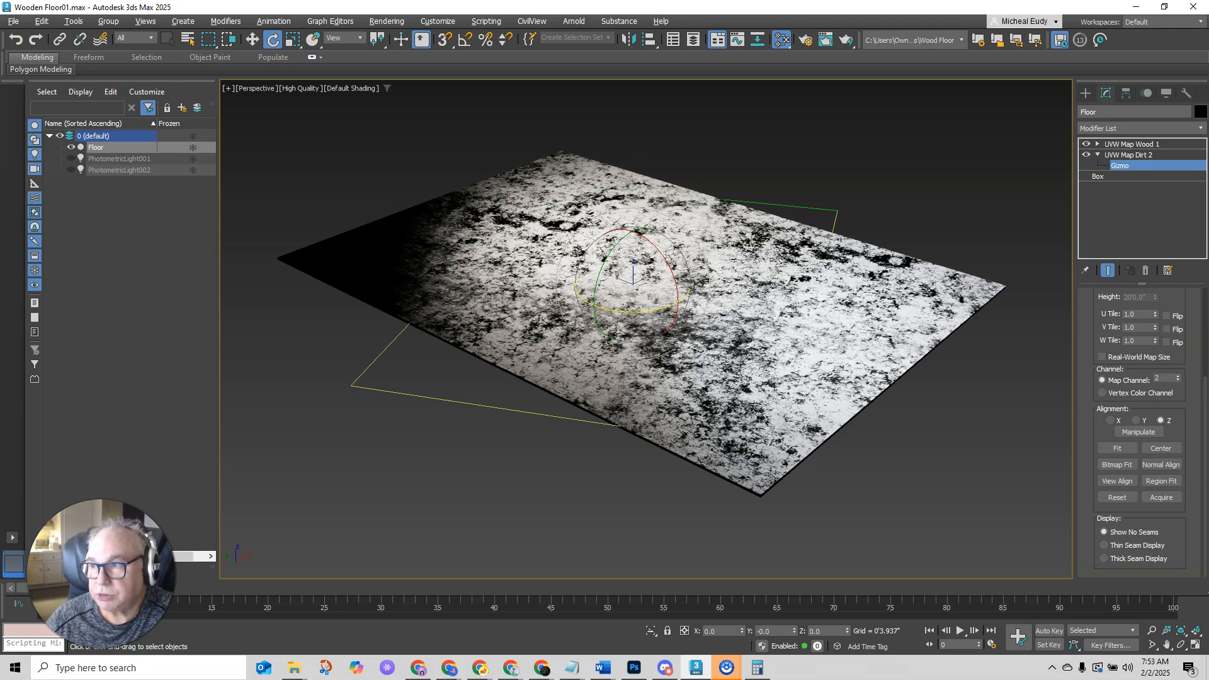
- Reopen the material editor full screen and spread the dirt bitmap and the two wood color nodes away from the Wooden Floor material
key(m)
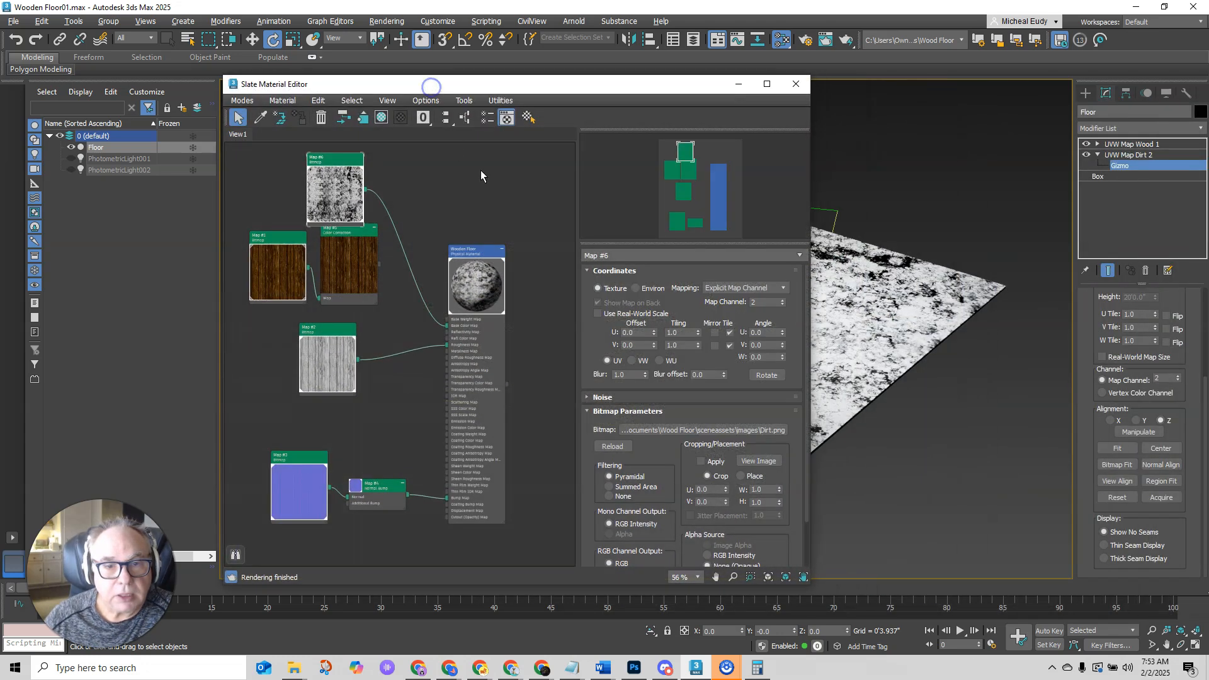
double_click(743, 101)
middle_drag(292, 177, 709, 275)
drag(500, 165, 599, 101)
click(534, 280)
drag(521, 269, 386, 248)
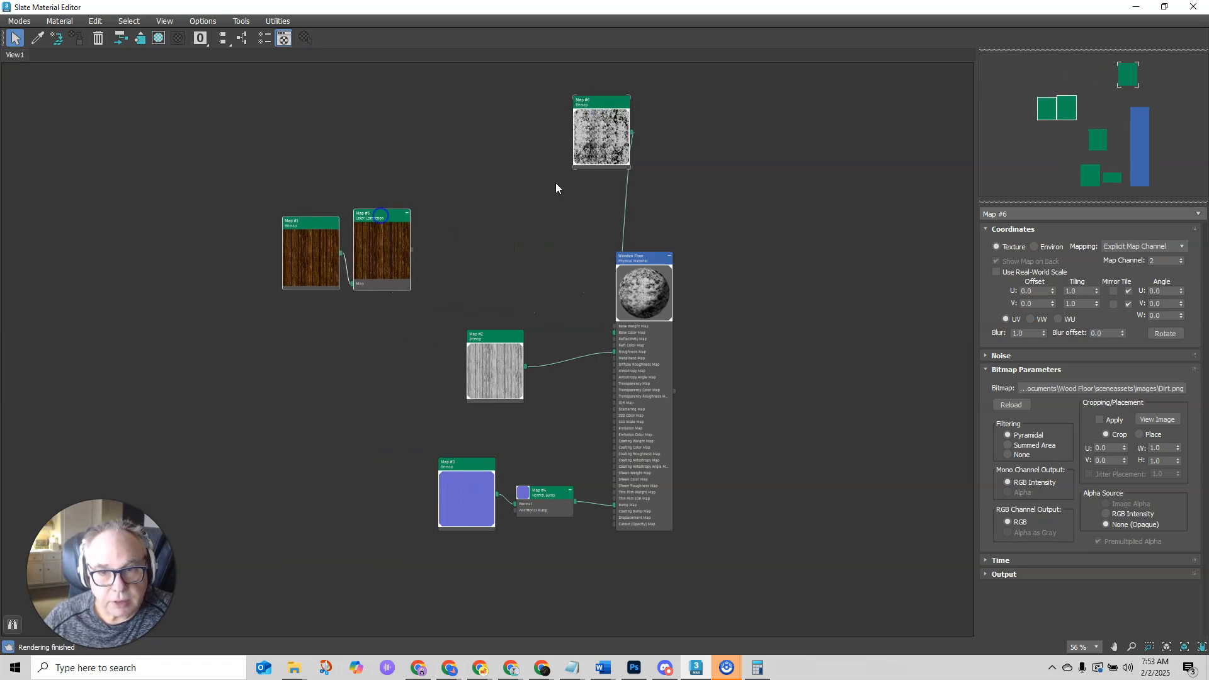
drag(595, 97, 411, 90)
- Disconnect the dirt bitmap from the Wooden Floor material's Base Color Map input
mouse_move(615, 333)
mouse_down()
mouse_move(554, 292)
mouse_move(529, 192)
mouse_up()
click(613, 336)
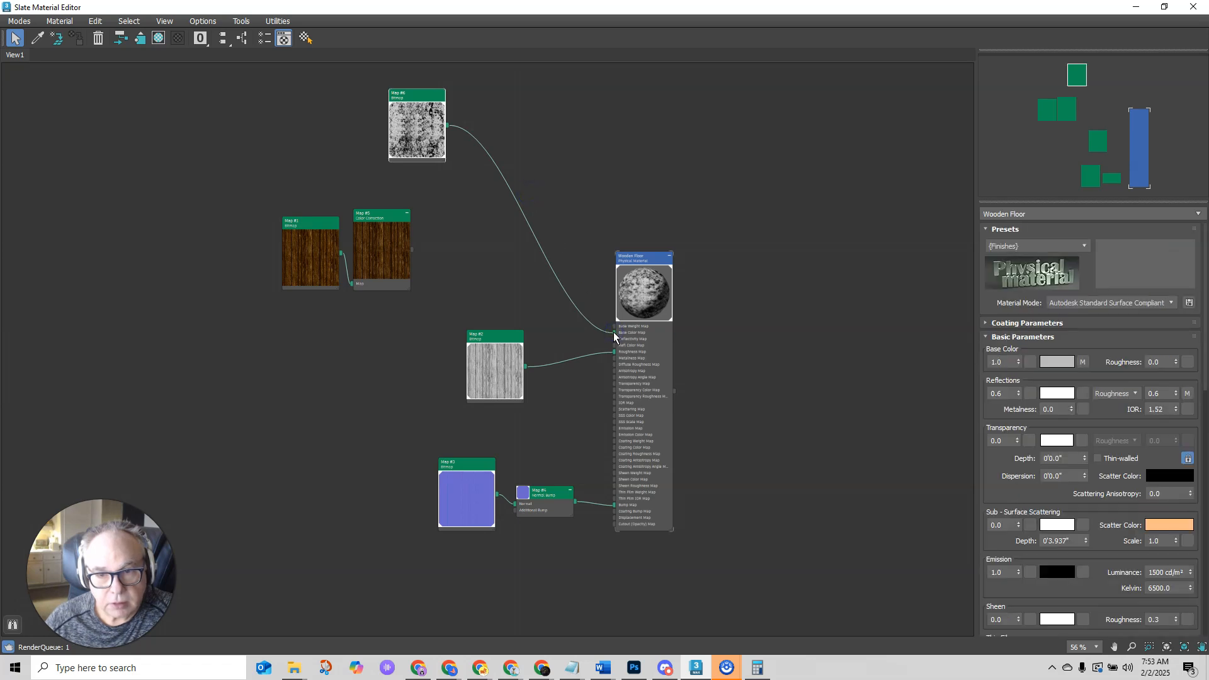
click(573, 331)
drag(615, 335, 557, 204)
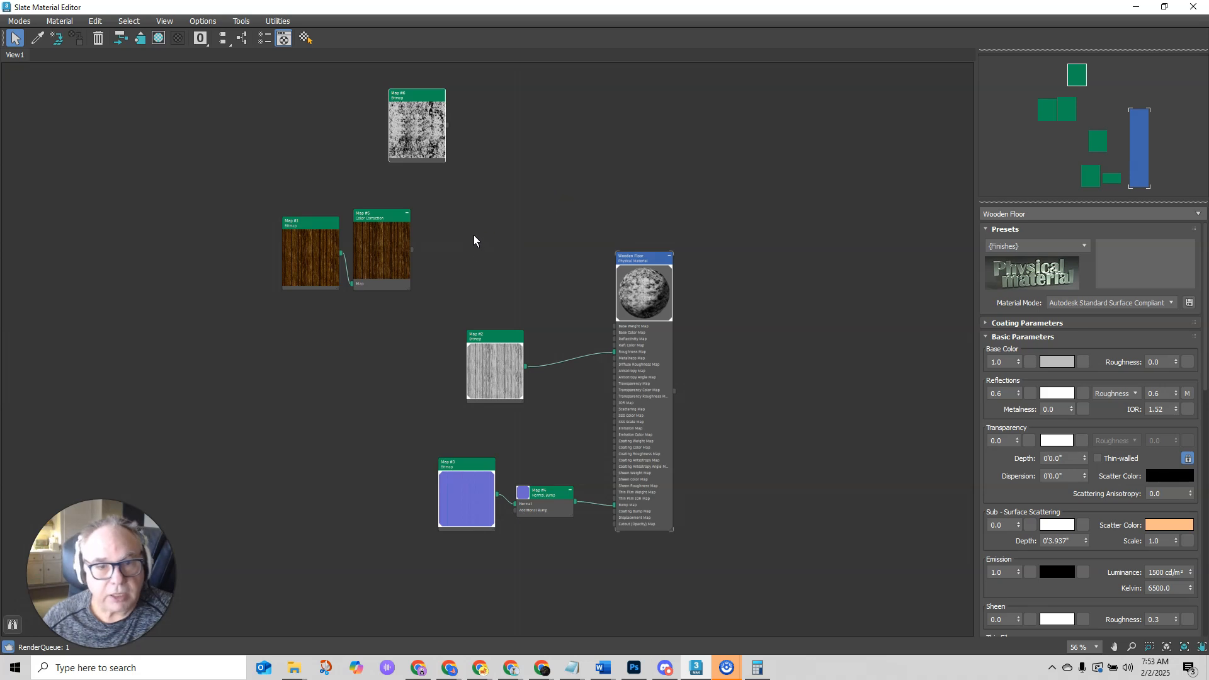
- Show the material/map browser, search it for "comp", and enlarge both the results list and the browser
click(265, 39)
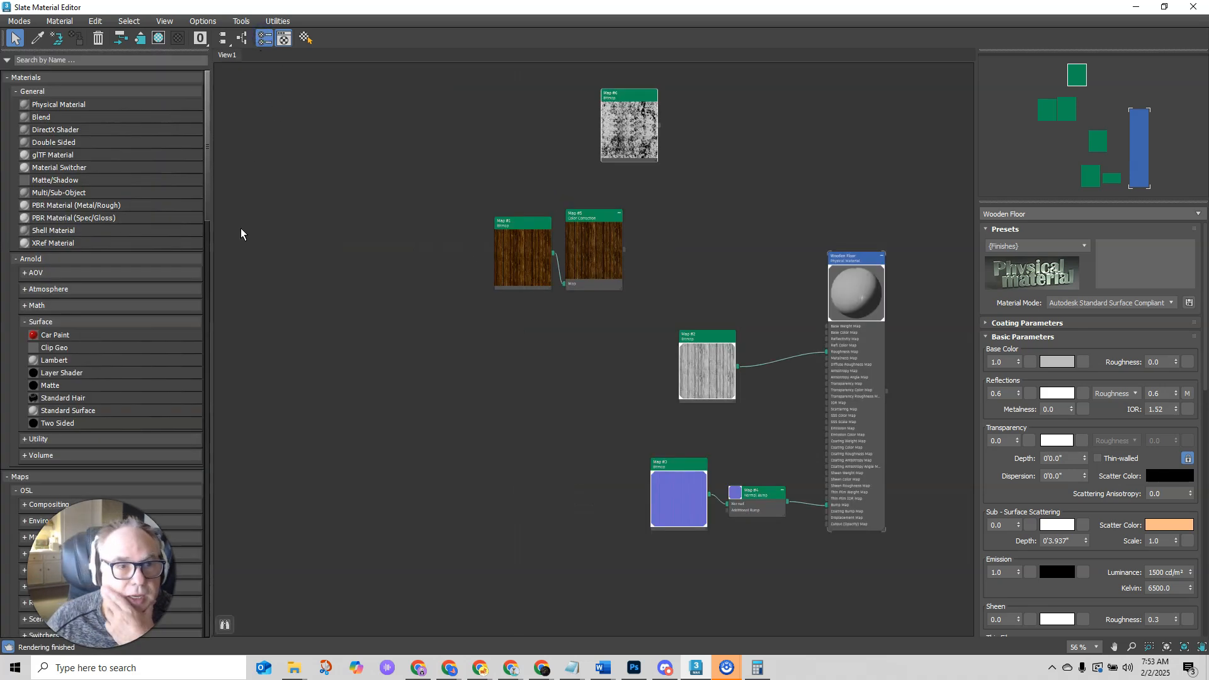
click(31, 60)
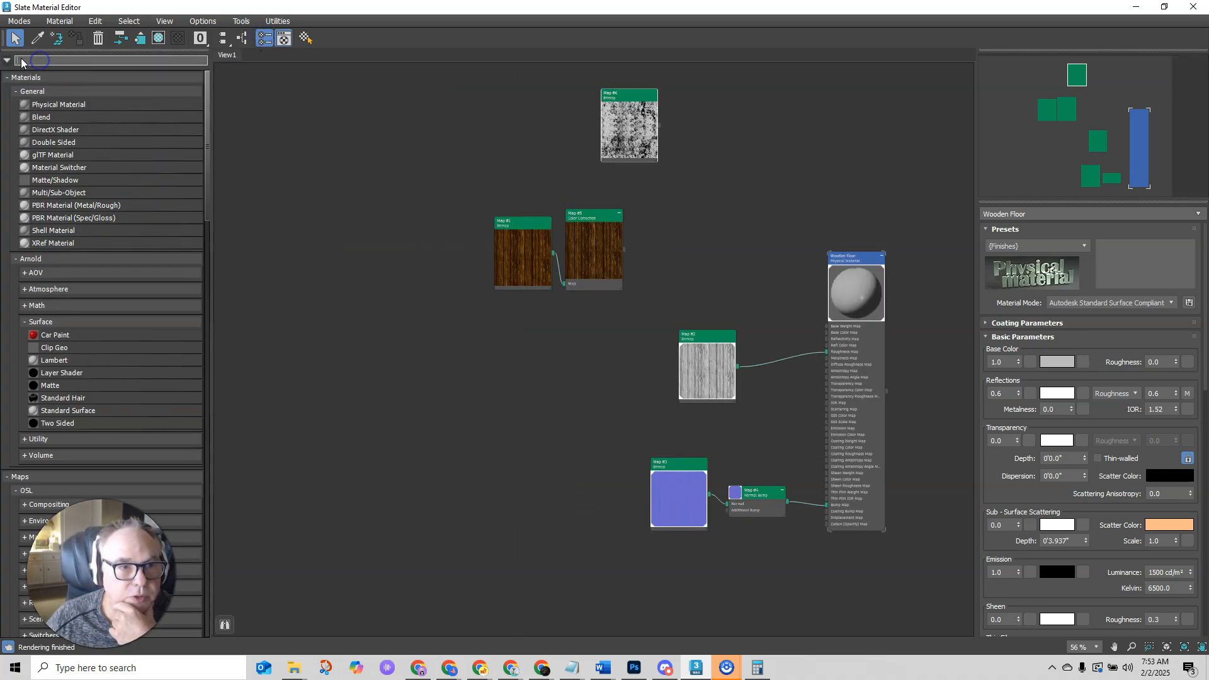
text(c)
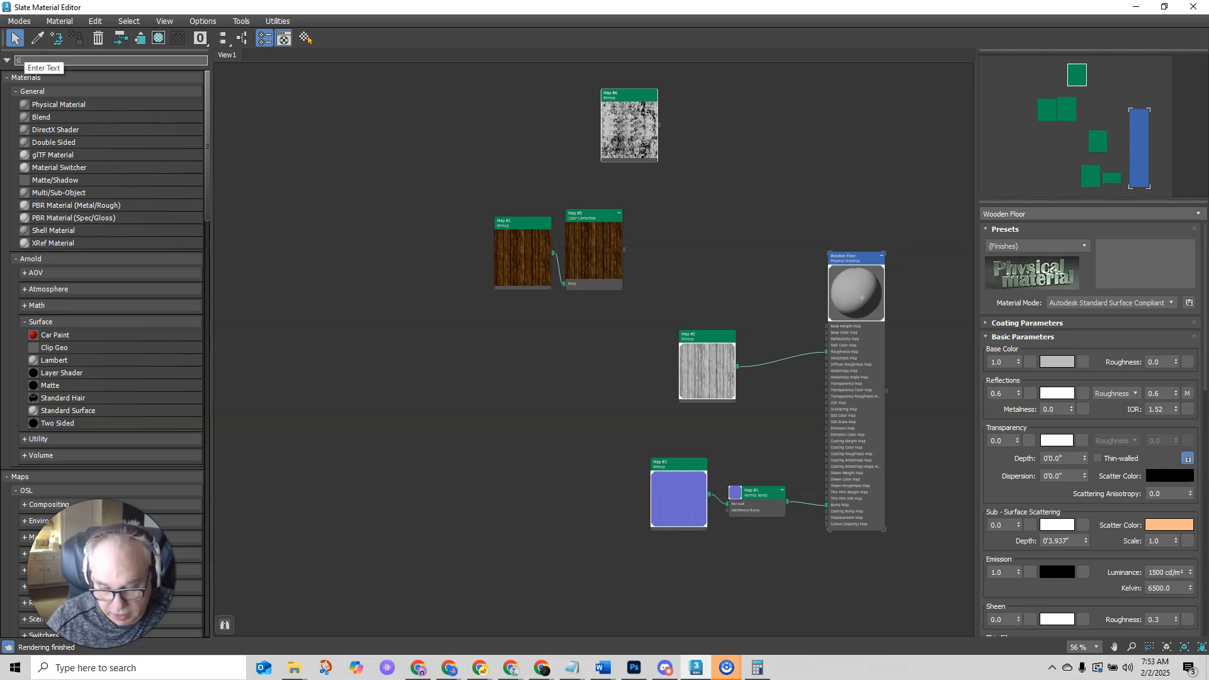
text(omp)
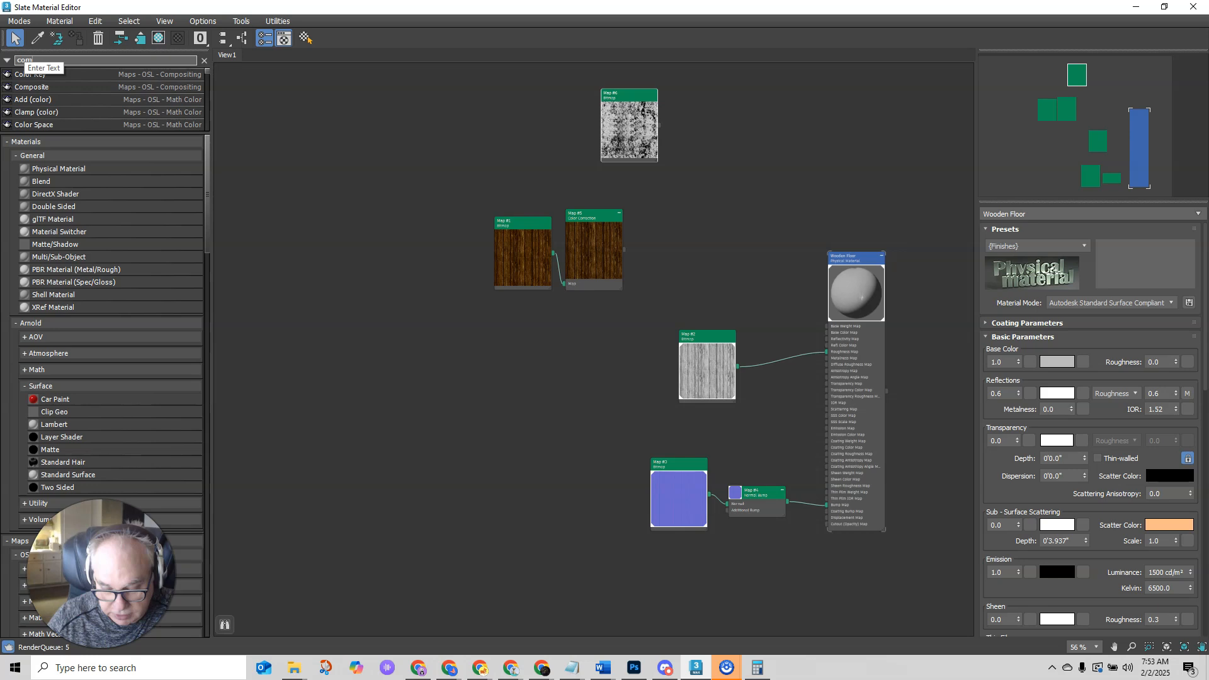
text(osite)
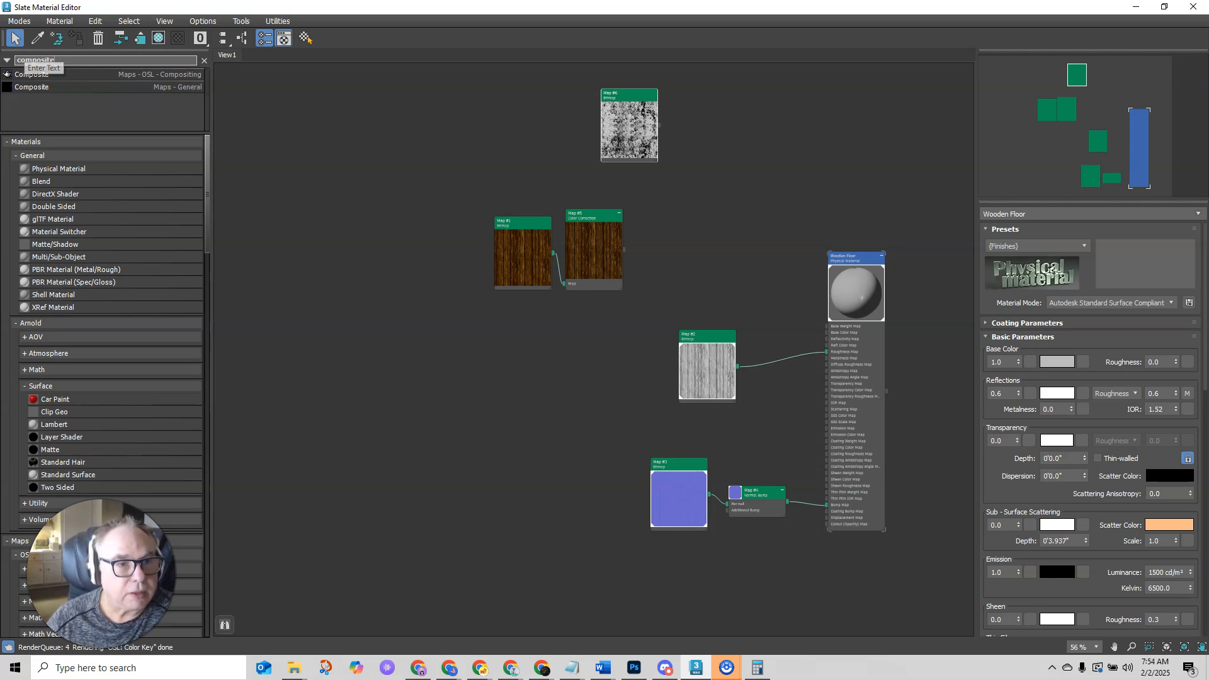
key(BackSpace)
key(BackSpace)
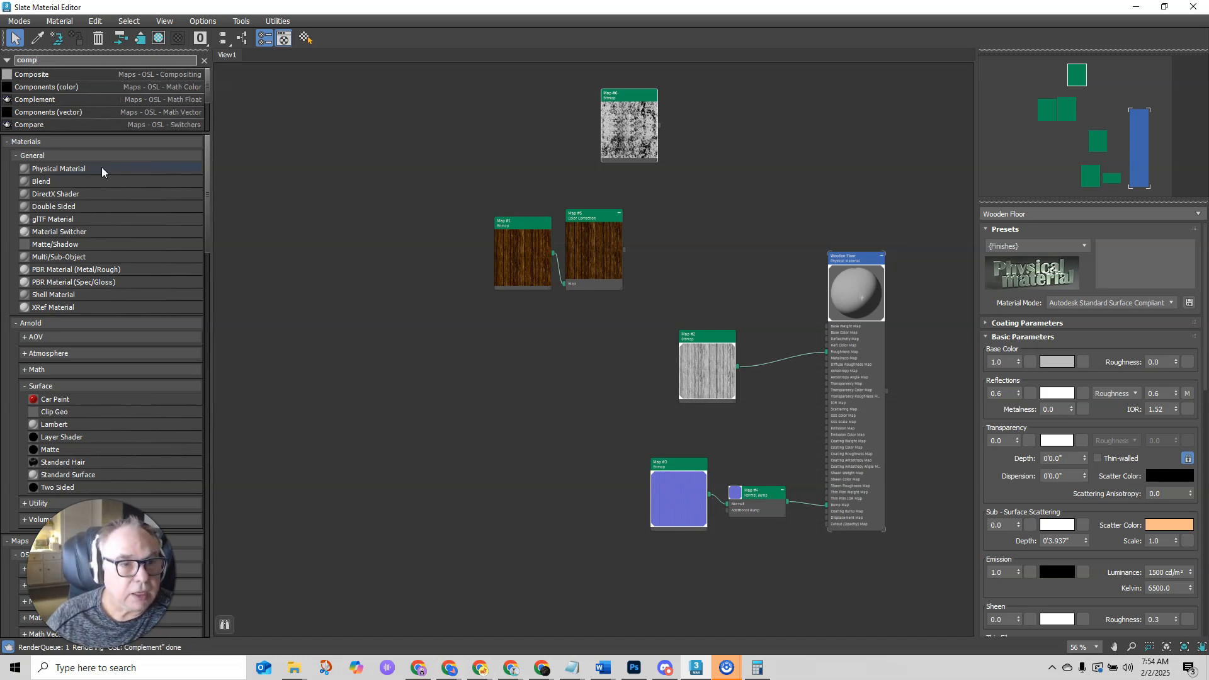
drag(124, 132, 144, 401)
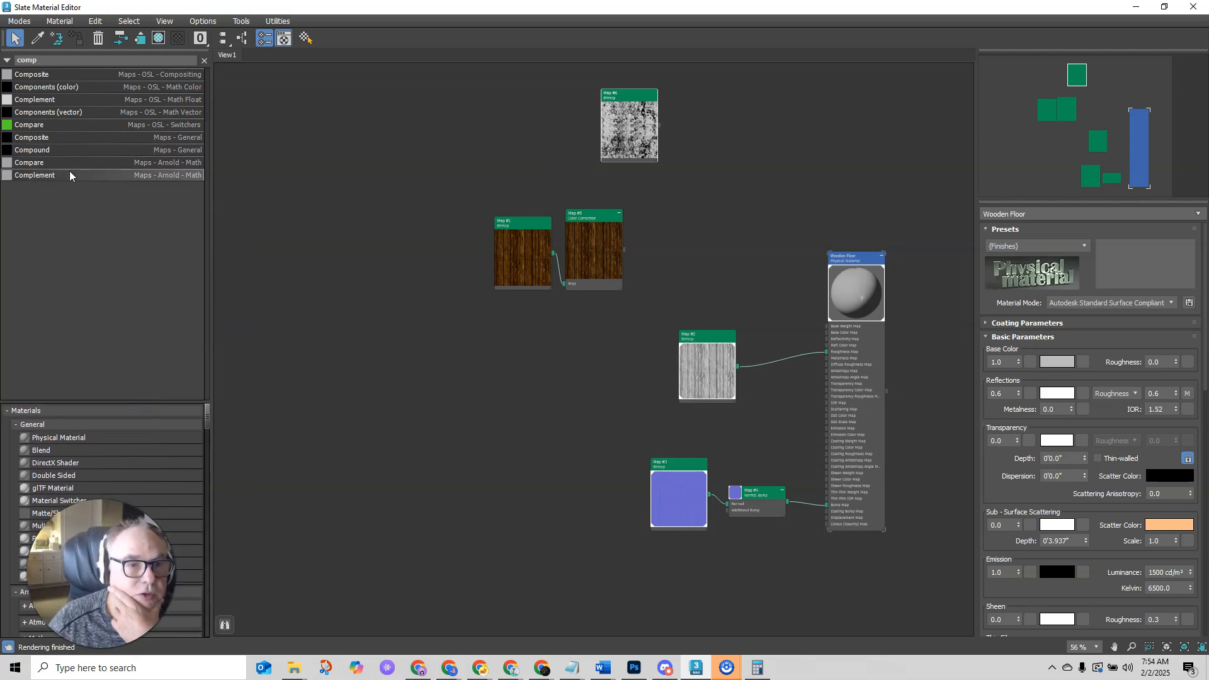
drag(210, 162, 259, 161)
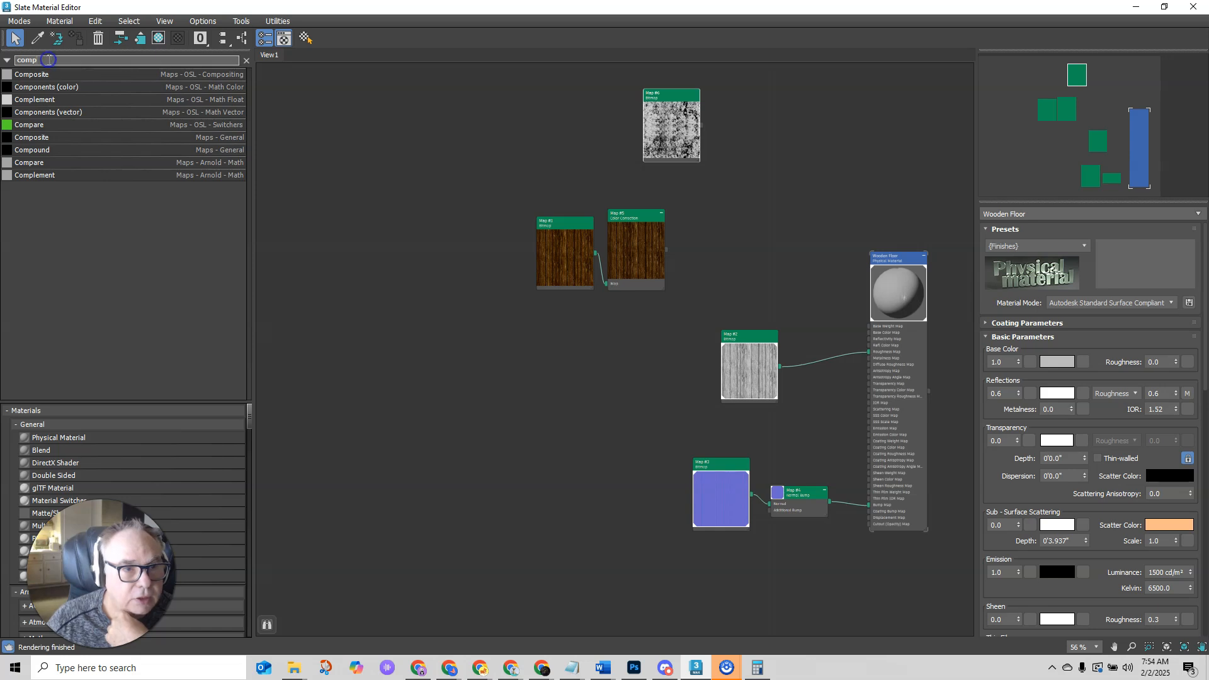
- Search for "composite", add the general Composite map to the graph with a large preview, and place it beside the dirt bitmap
text(osite)
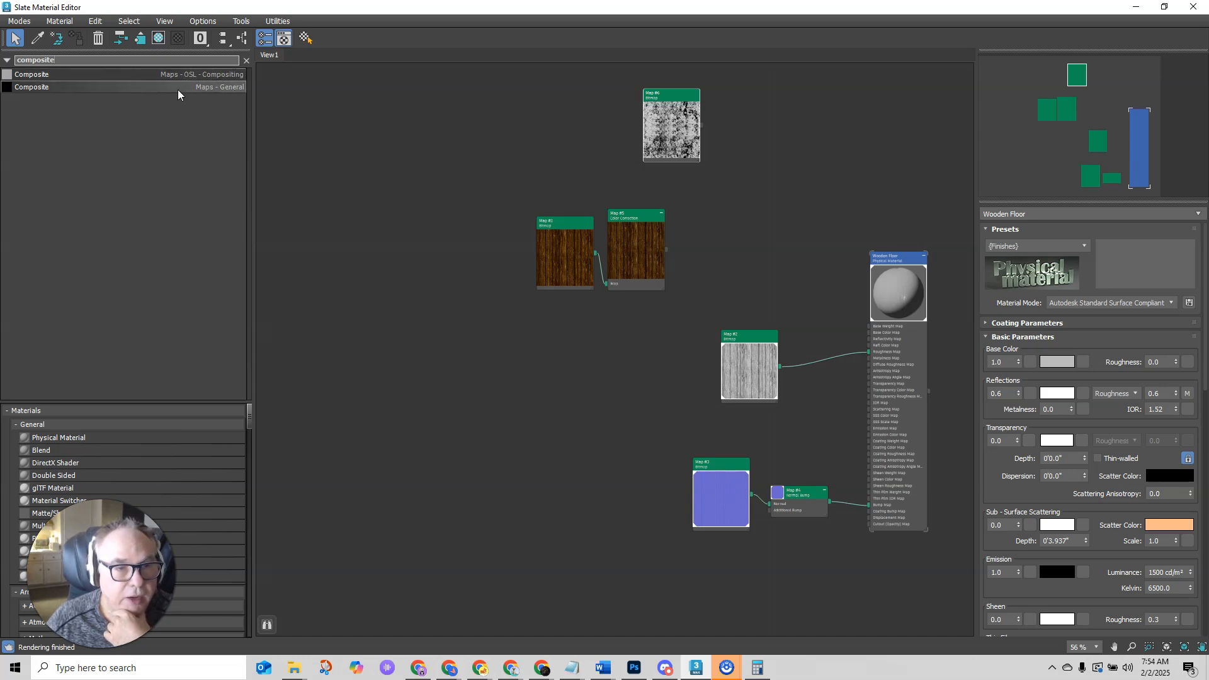
drag(211, 84, 373, 195)
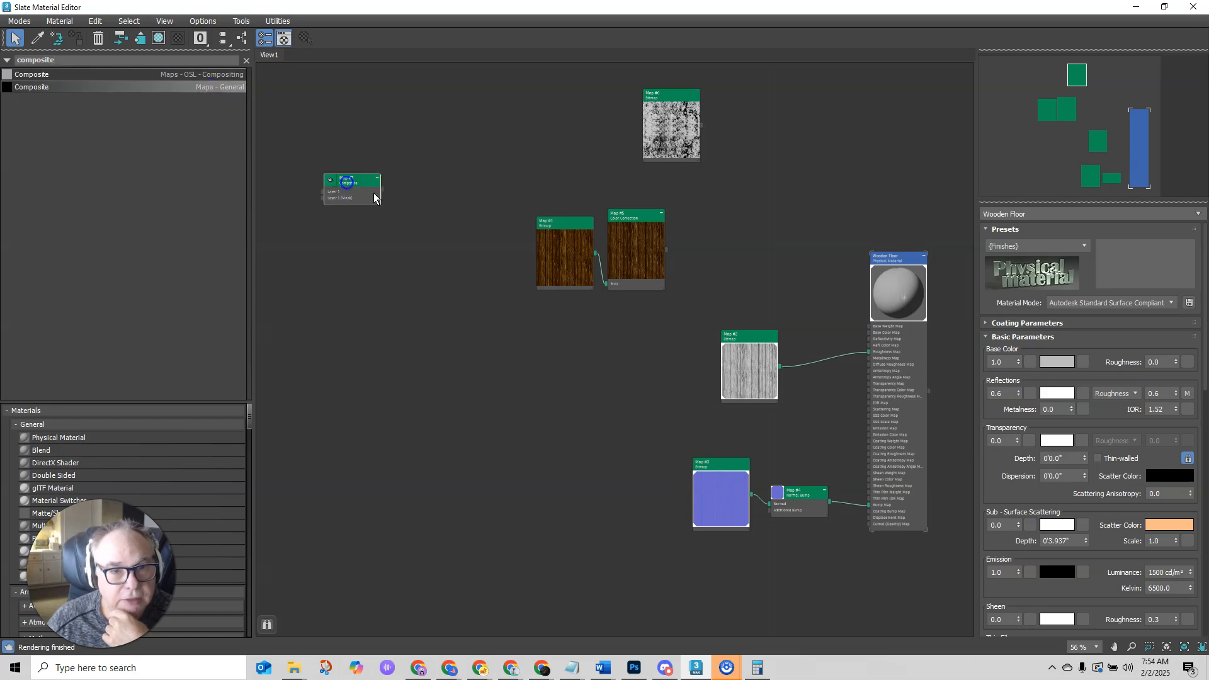
double_click(329, 186)
drag(375, 184, 446, 162)
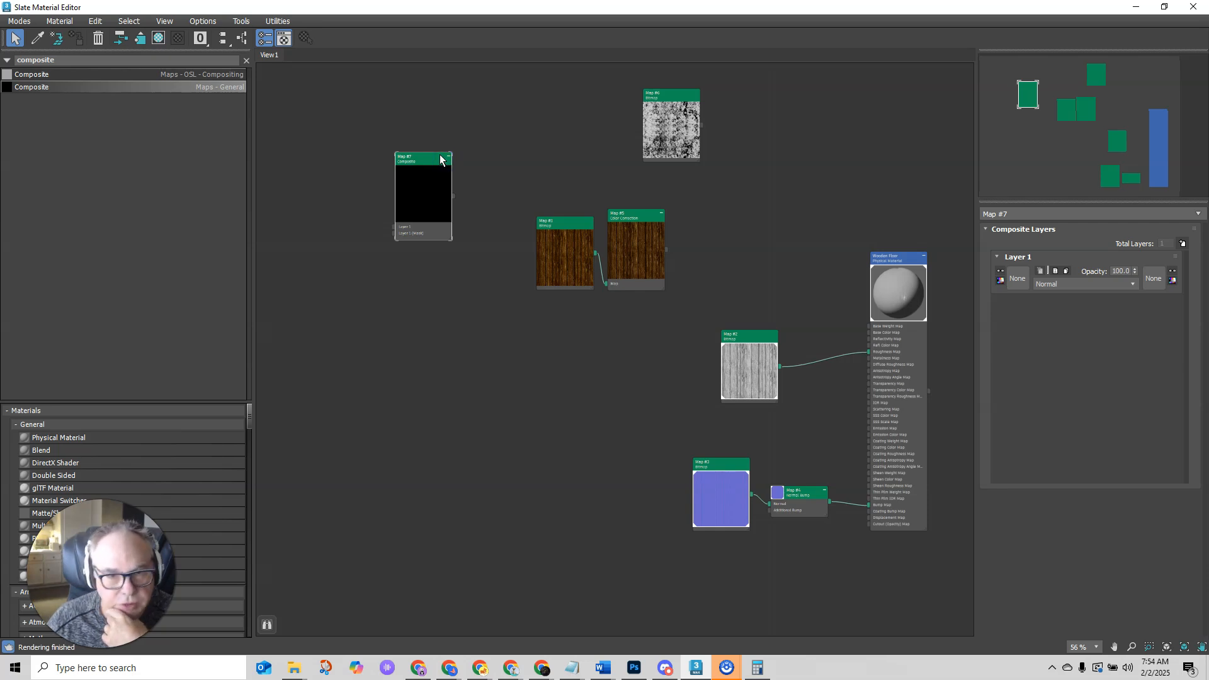
drag(425, 166, 764, 150)
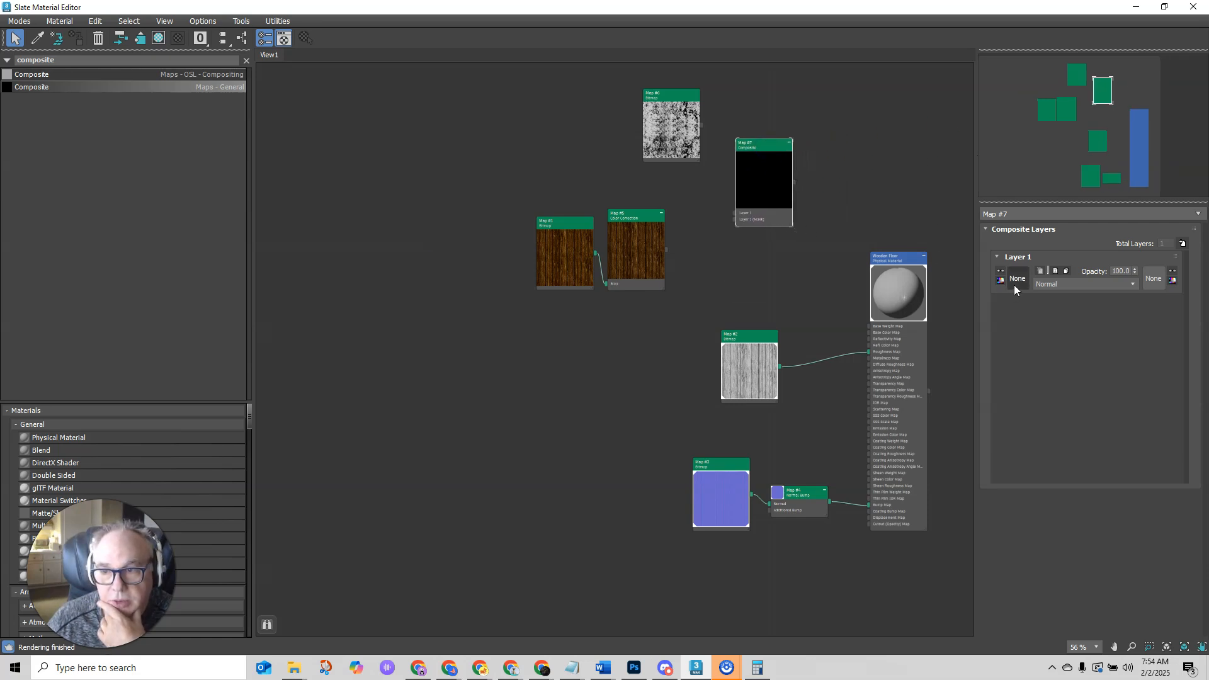
- Add three layers to the Composite map for a total of four, and move its node aside from the other maps
click(1182, 243)
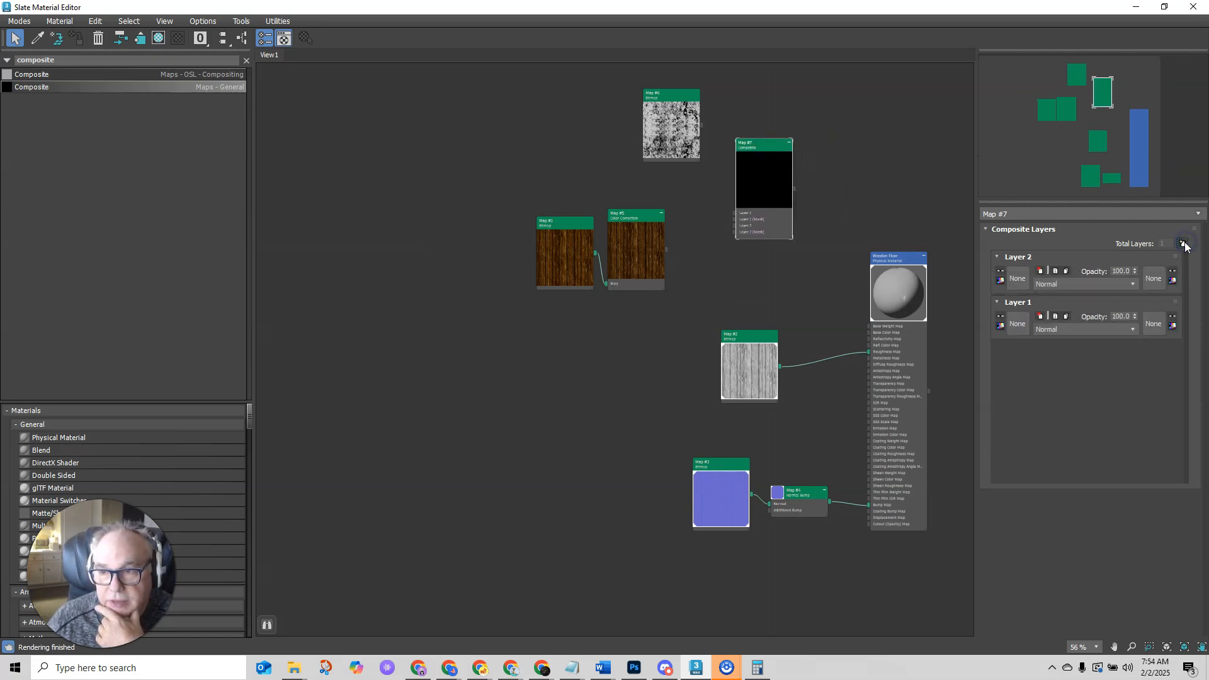
click(1183, 243)
click(1182, 243)
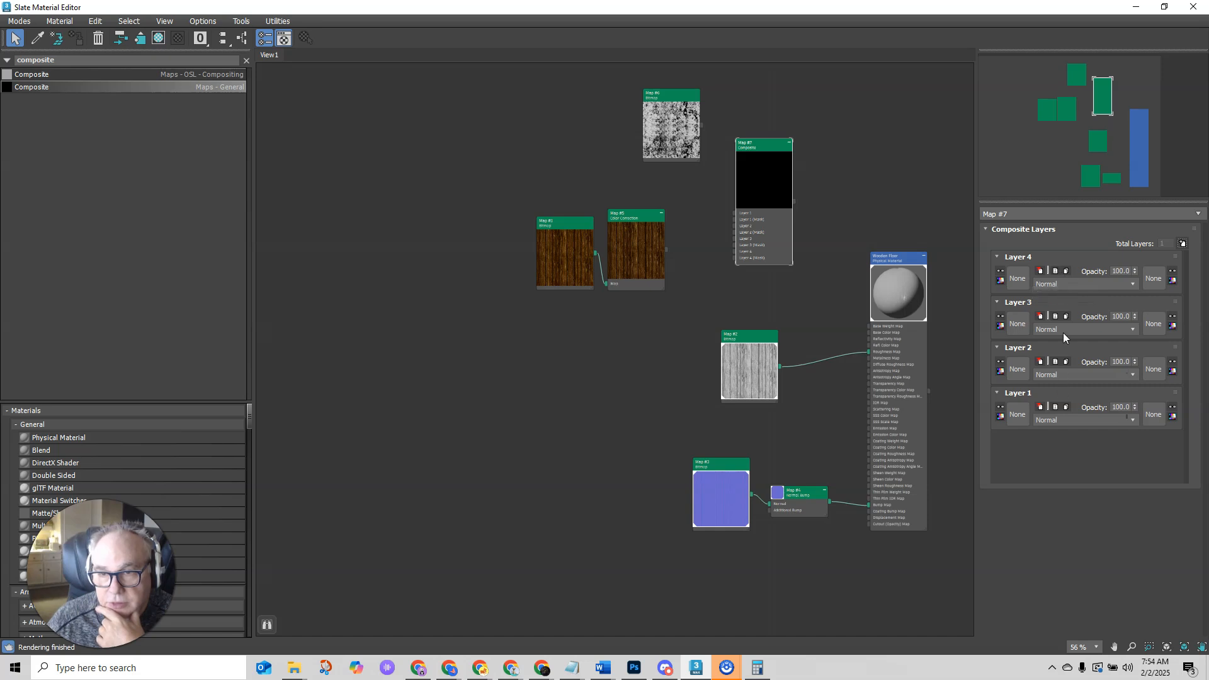
drag(774, 149, 397, 150)
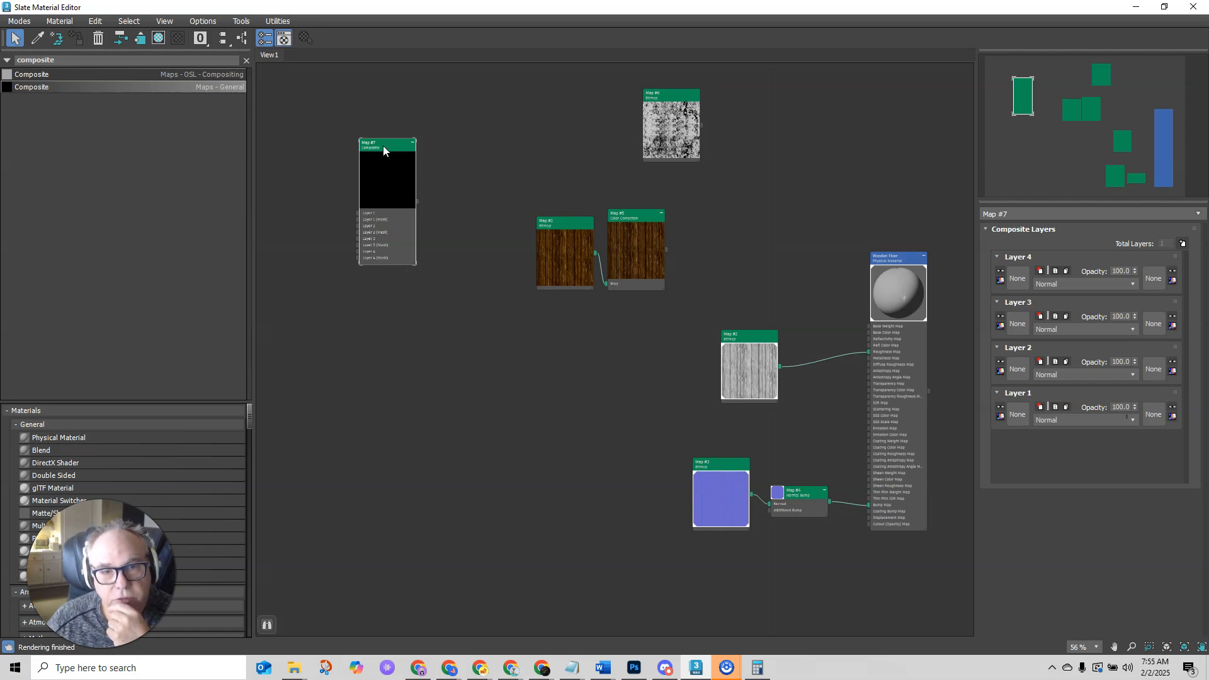
- Add the OSL Composite map to the graph between the wood Color Correction node and the Wooden Floor material
click(86, 76)
drag(103, 76, 770, 203)
scroll(770, 203, up, 2)
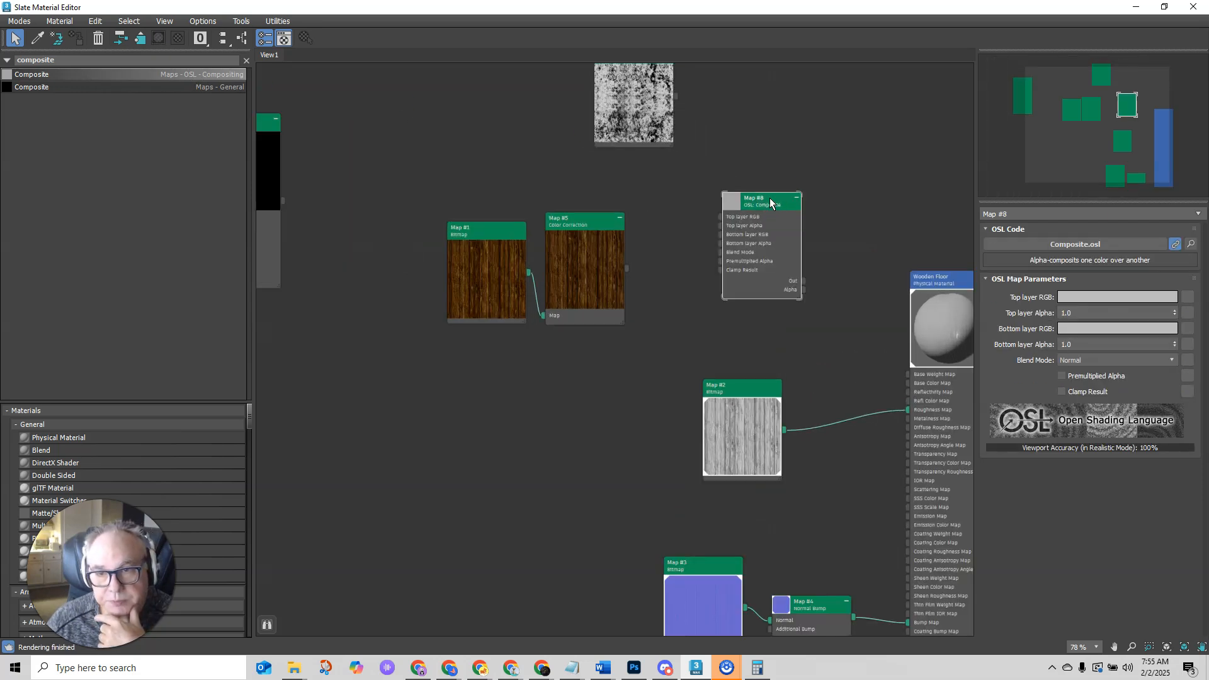
- Restore the material editor to a smaller window beside the floor, clear the browser search, and narrow the browser
click(1163, 6)
drag(675, 85, 446, 49)
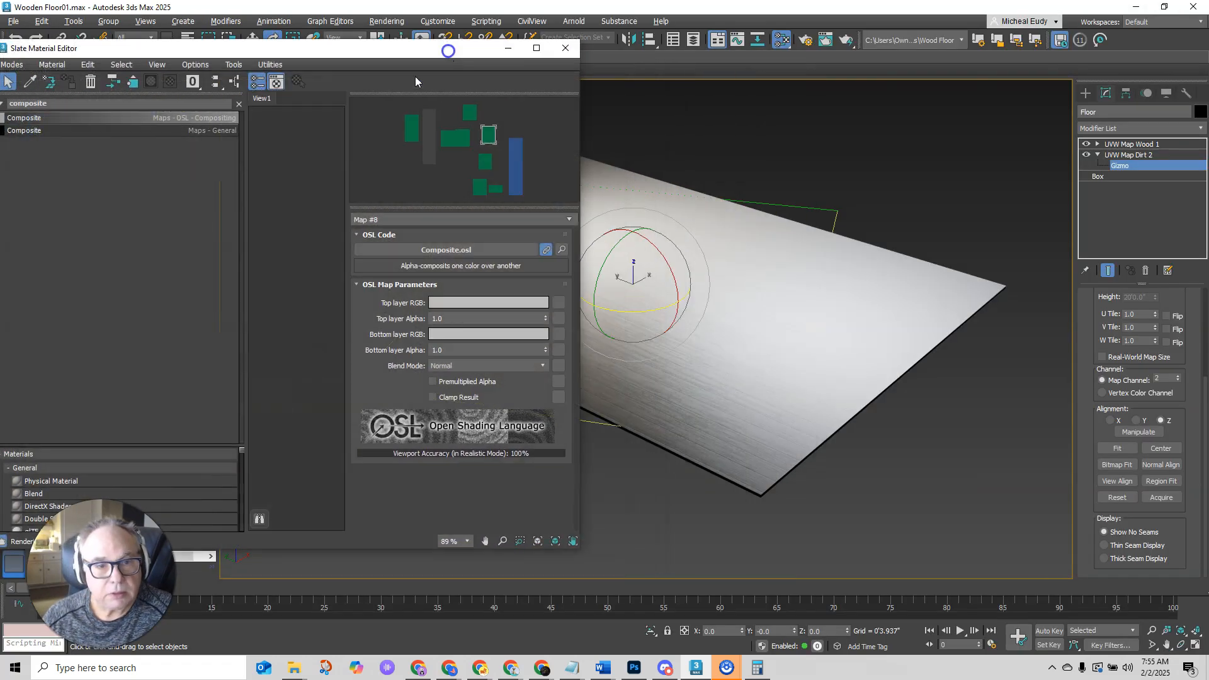
click(238, 104)
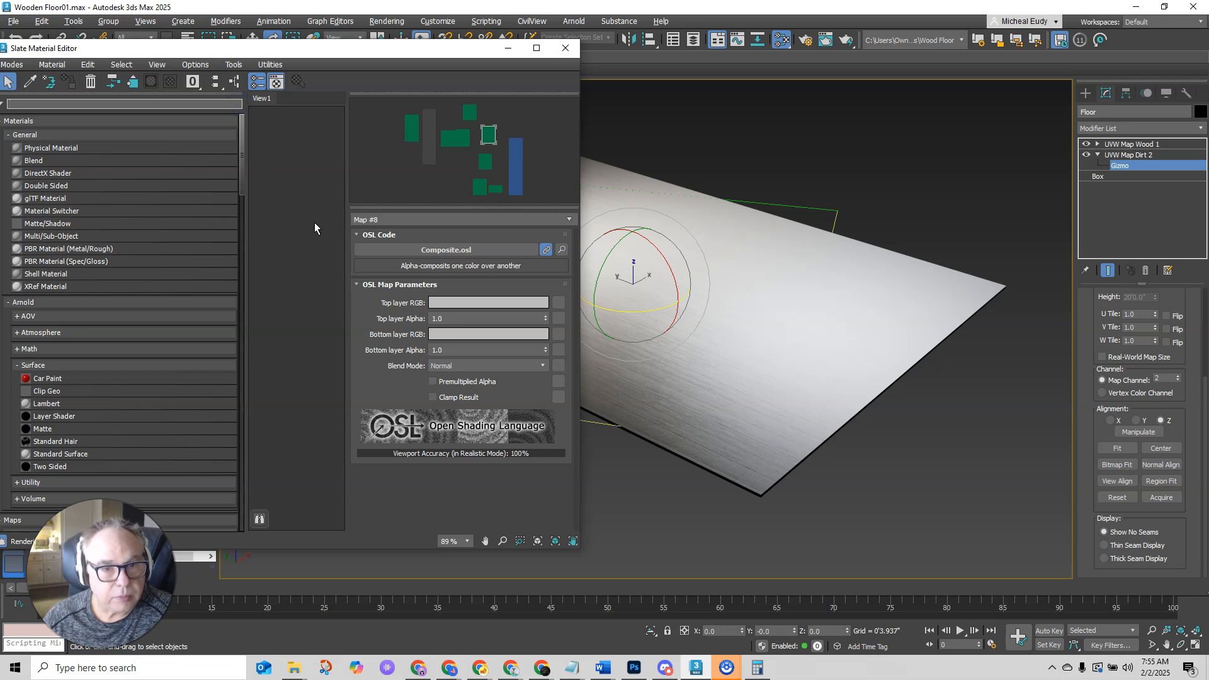
drag(246, 234, 36, 249)
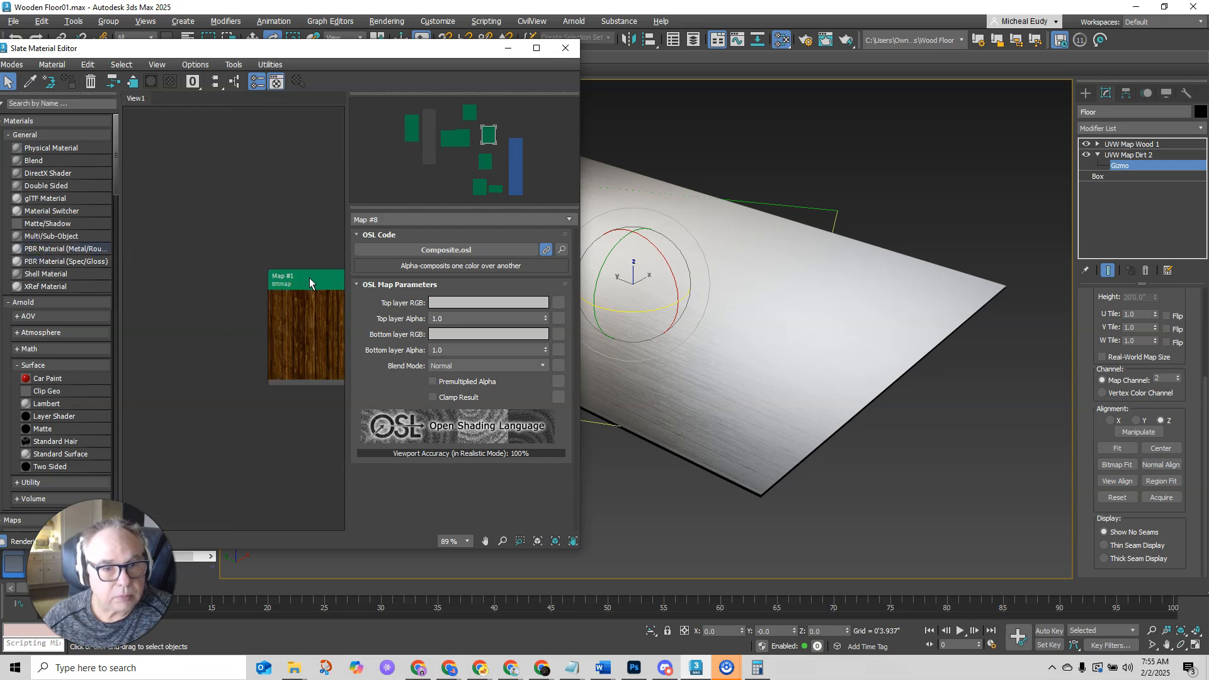
- Connect the wood Color Correction map to the Bottom layer RGB input of the OSL Composite map
middle_drag(308, 231, 152, 239)
scroll(152, 240, down, 1)
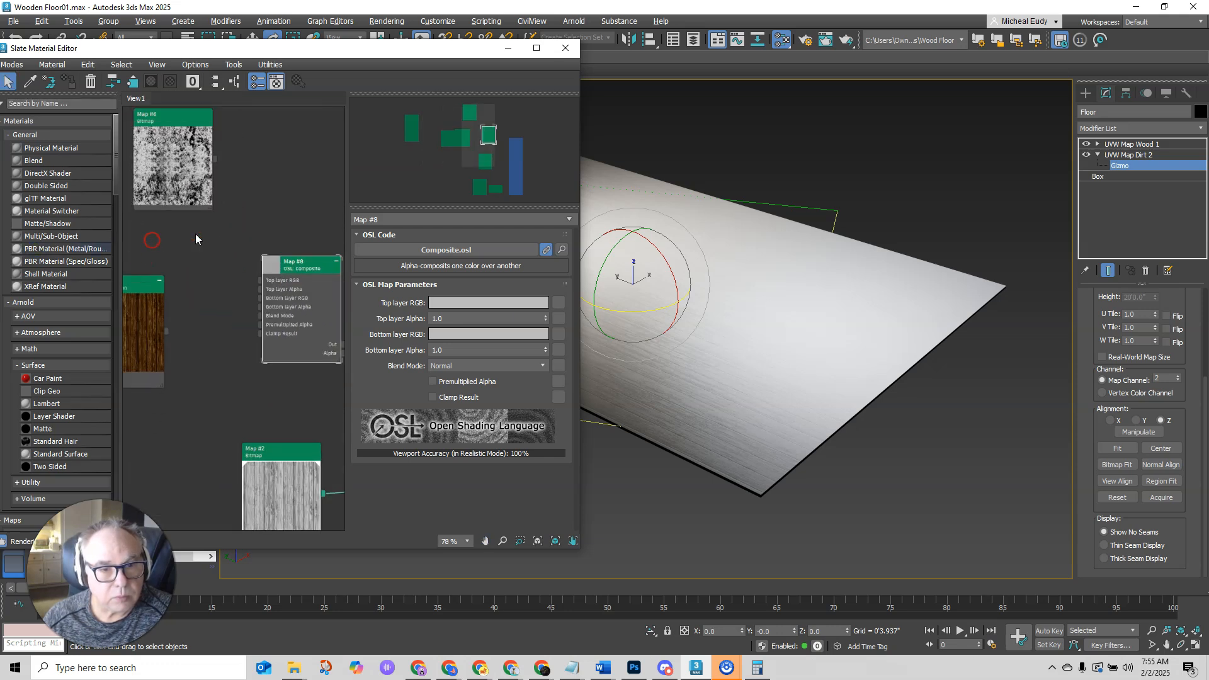
middle_drag(225, 219, 248, 191)
scroll(213, 286, up, 2)
middle_drag(213, 285, 187, 238)
scroll(164, 259, down, 1)
drag(161, 258, 269, 218)
scroll(292, 244, up, 4)
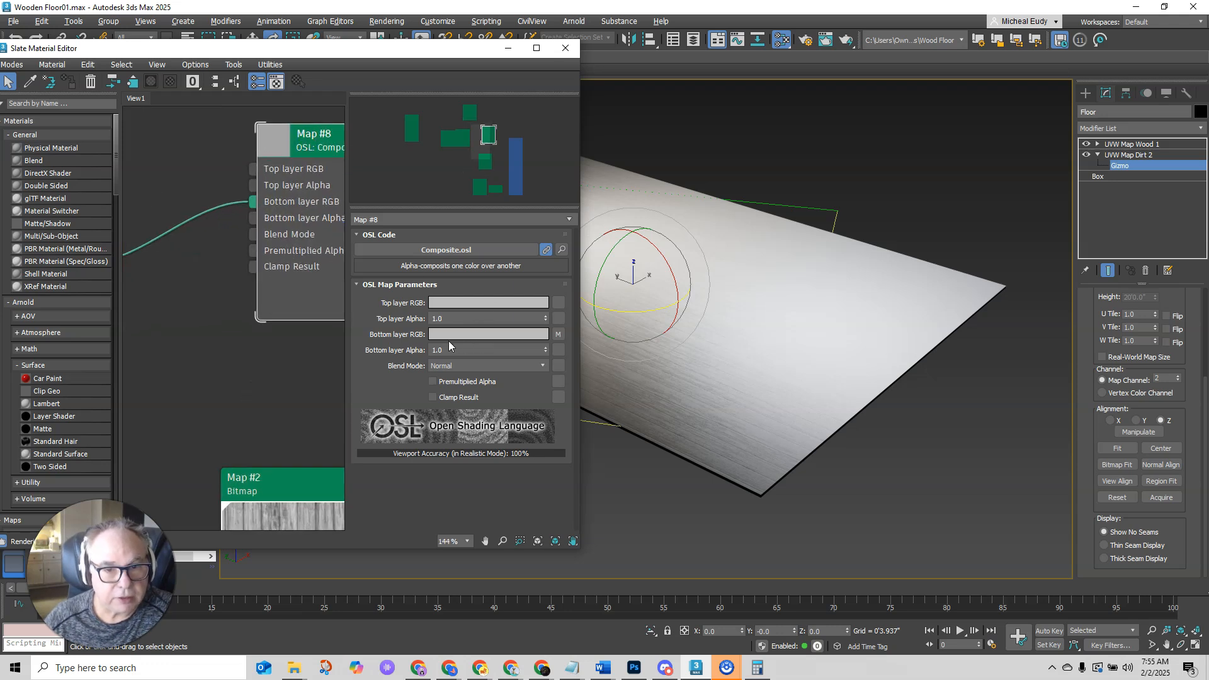
- Connect the OSL Composite's Out to the Wooden Floor material's Base Color Map and set the Top layer Alpha to 0
scroll(212, 292, down, 2)
scroll(180, 303, down, 2)
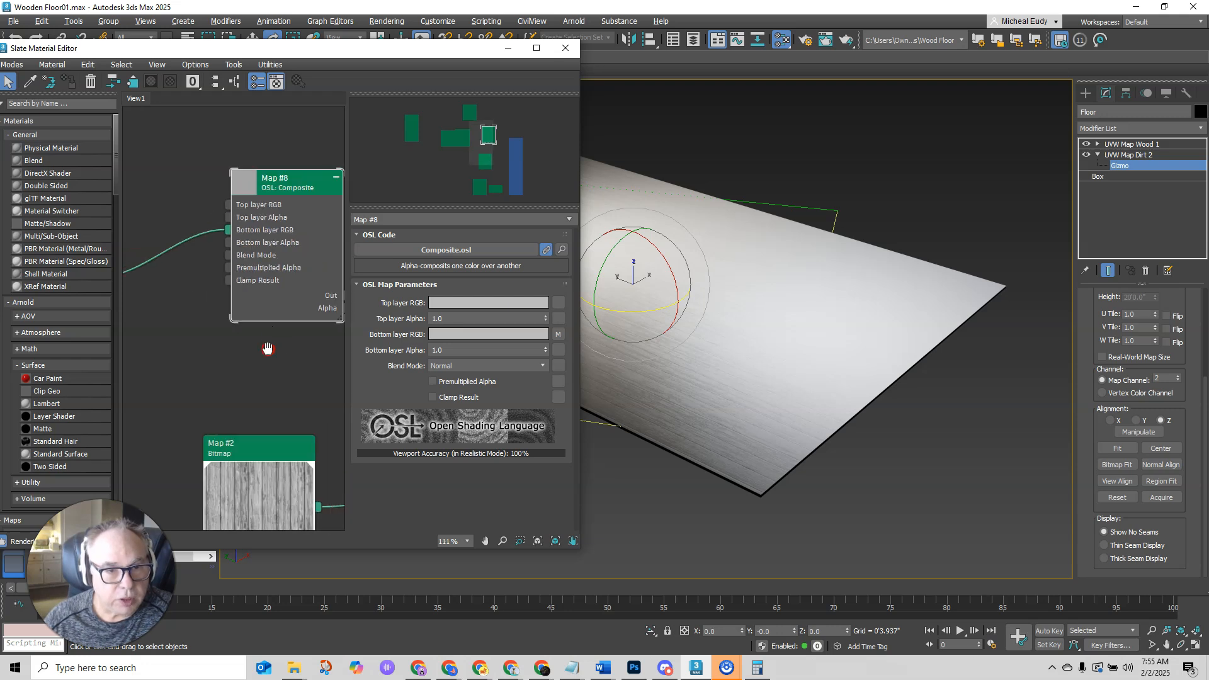
middle_drag(245, 324, 141, 300)
middle_drag(264, 308, 247, 313)
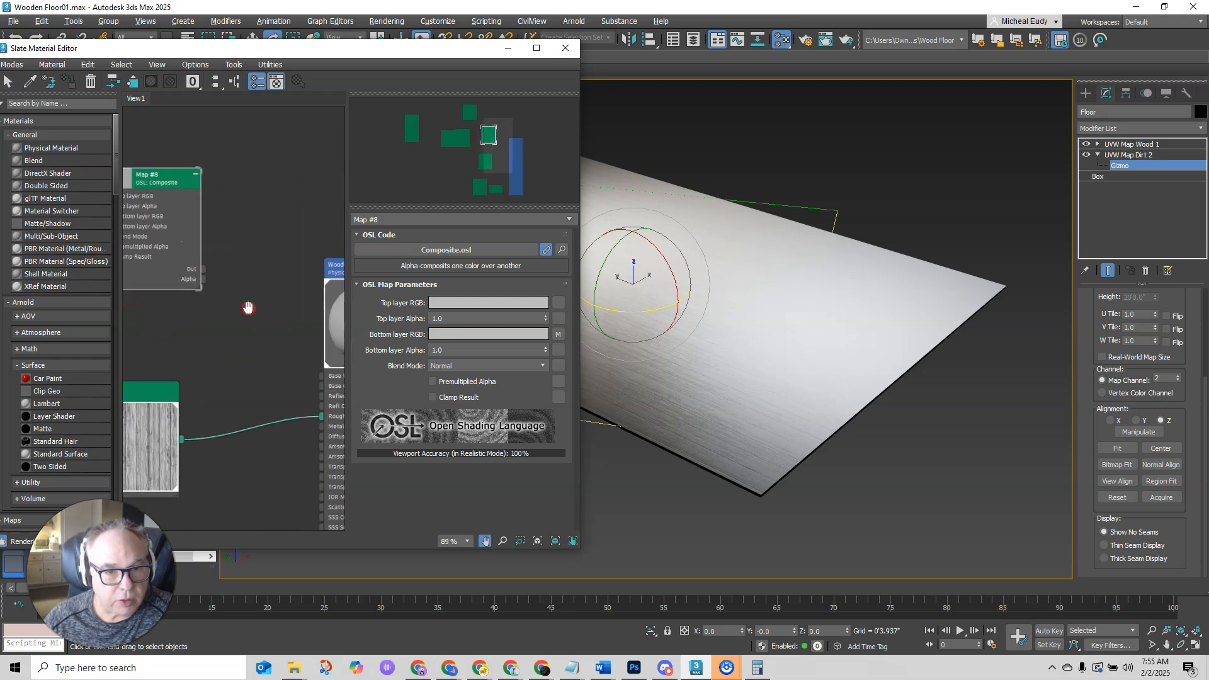
click(200, 270)
drag(200, 271, 320, 387)
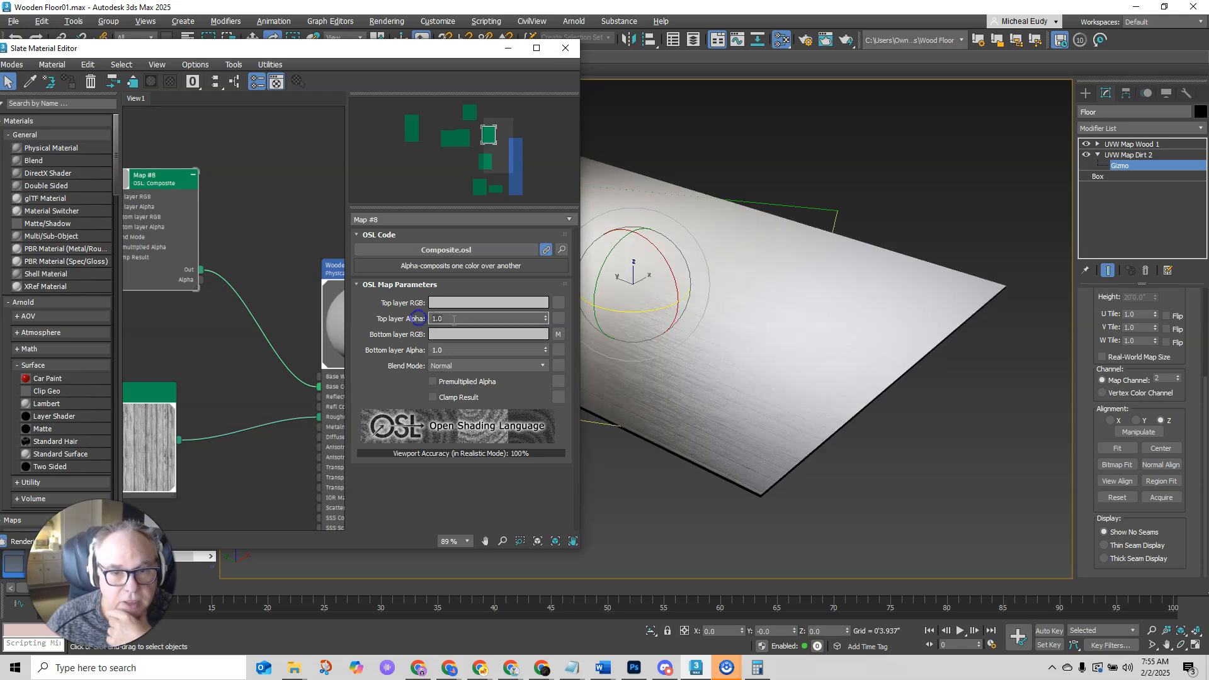
text(0)
key(Return)
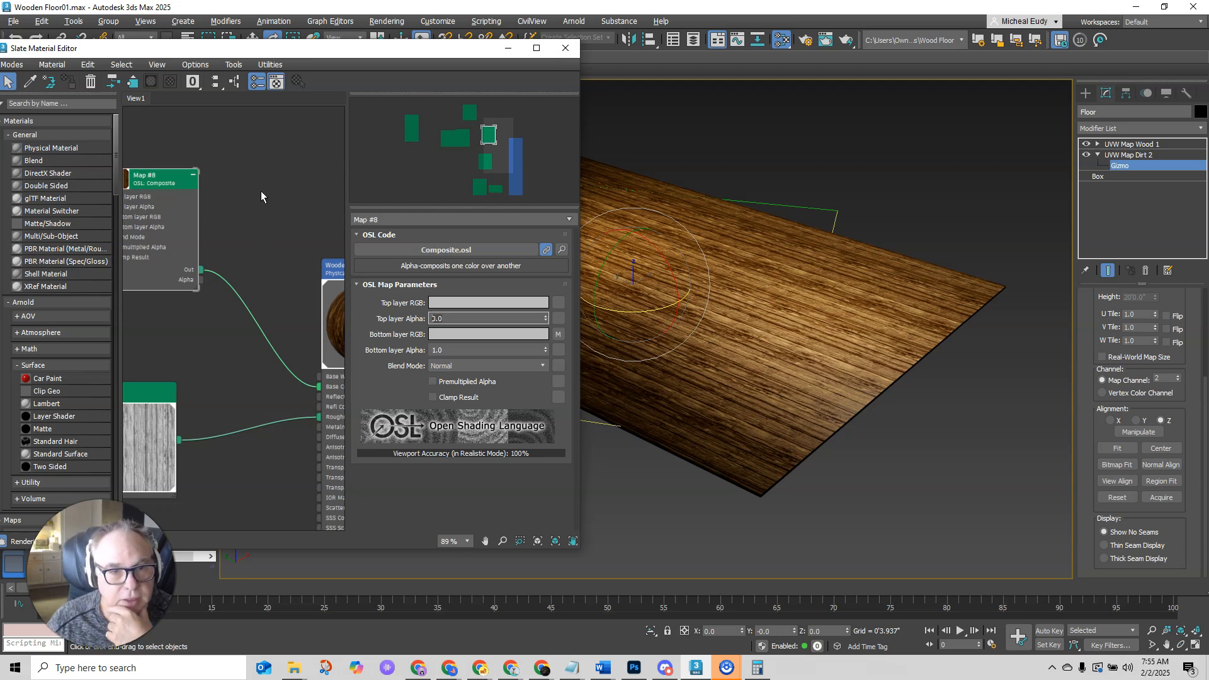
- Connect the dirt bitmap to the Composite's Top layer RGB input and set the Top layer Alpha to 1
middle_drag(262, 197, 272, 260)
scroll(225, 211, down, 1)
middle_drag(199, 194, 228, 240)
scroll(255, 280, up, 2)
scroll(265, 277, up, 2)
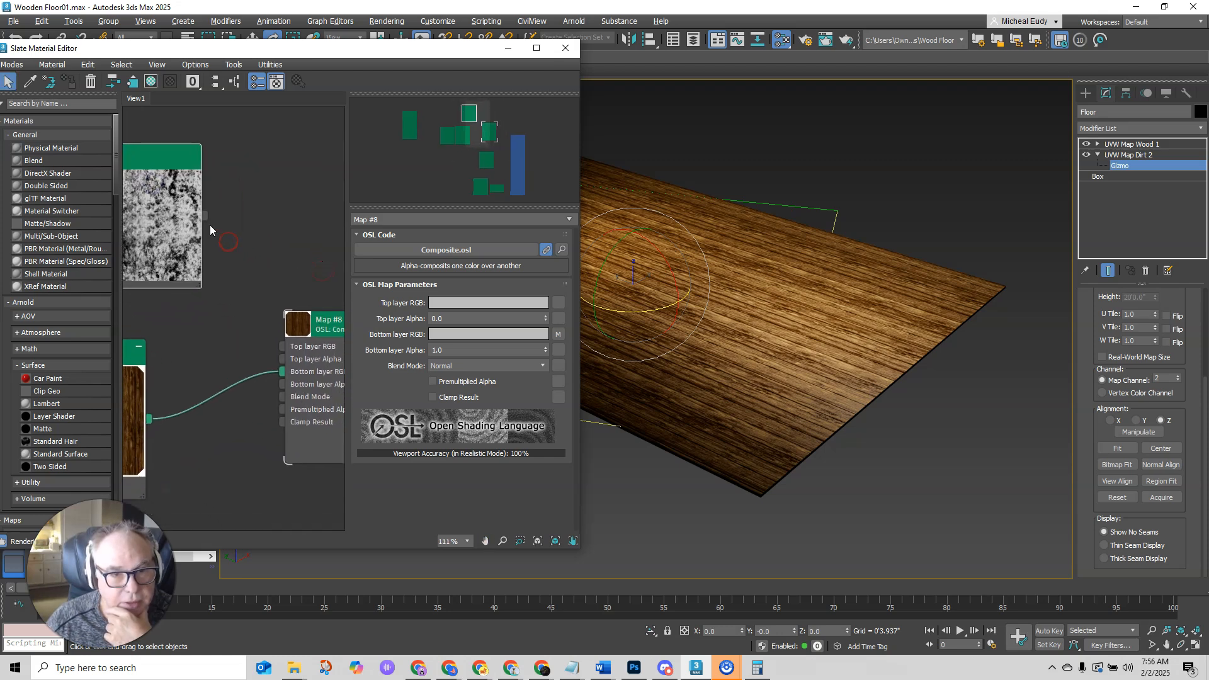
drag(248, 305, 282, 346)
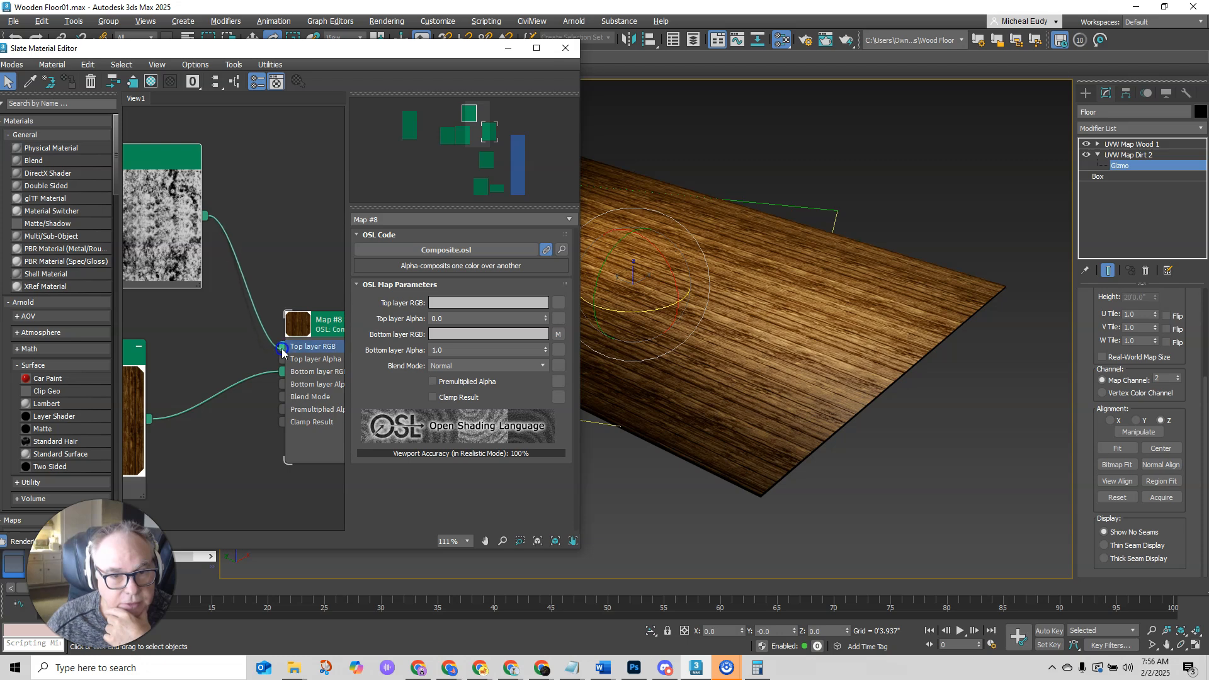
click(445, 316)
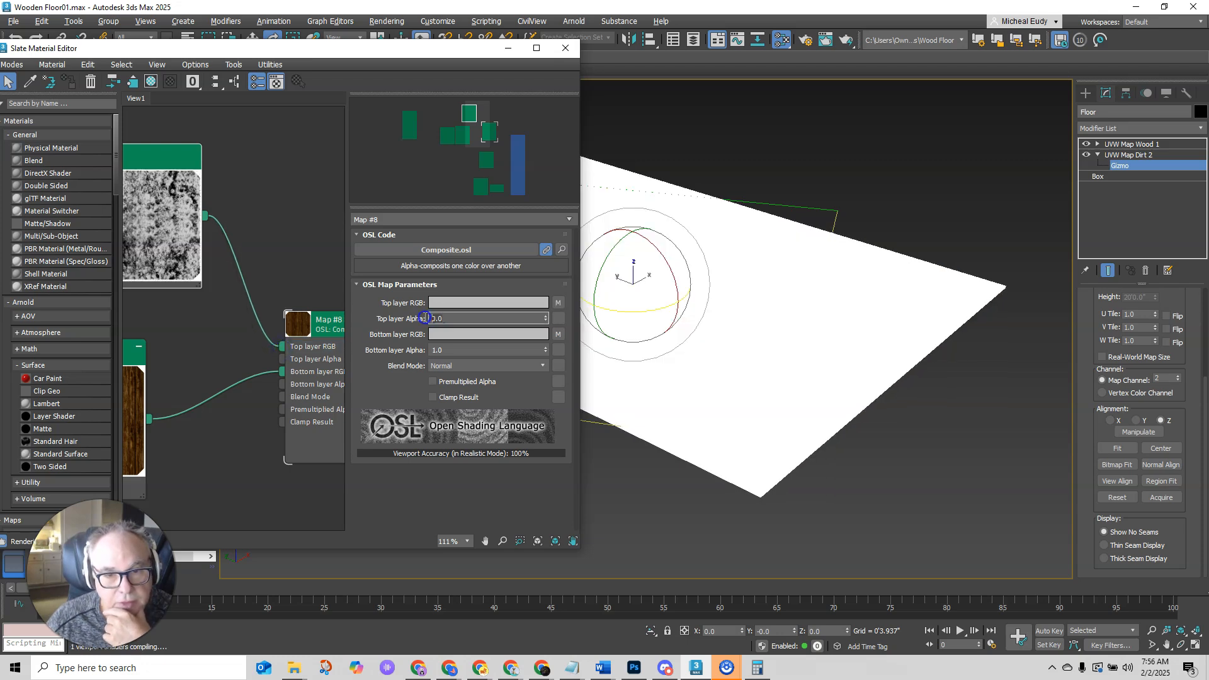
text(1)
key(Return)
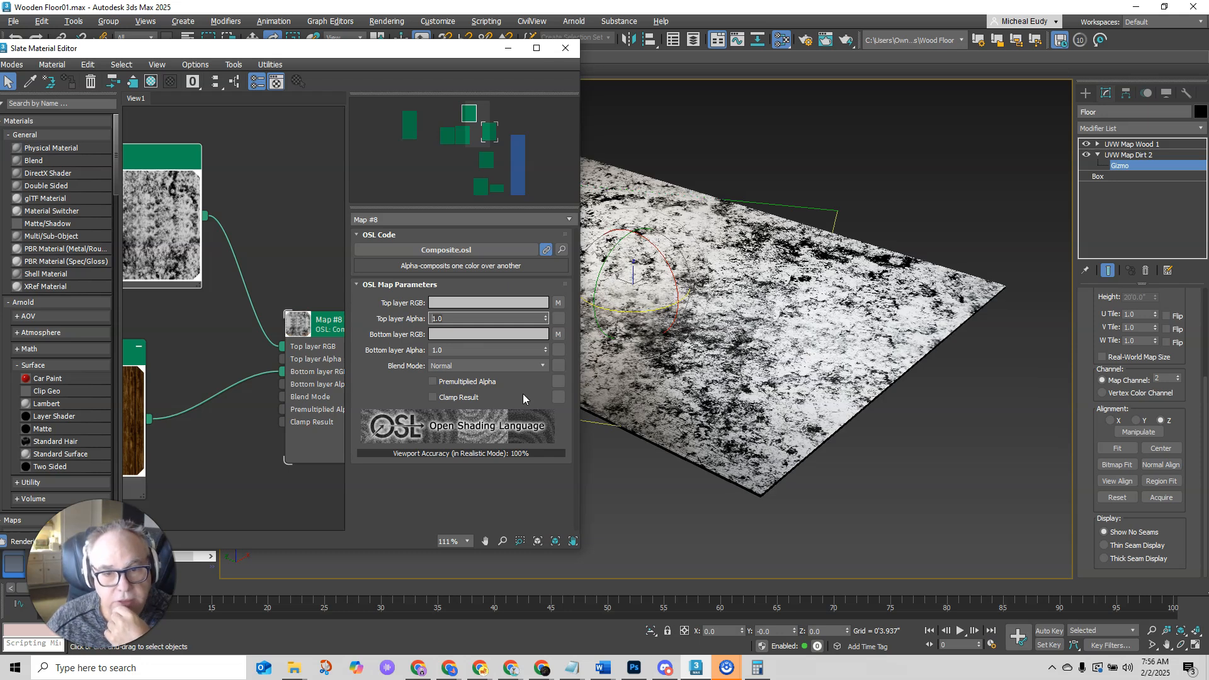
- Look through the blend modes offered by the OSL Composite map without choosing one
click(481, 364)
drag(547, 392, 553, 432)
click(296, 274)
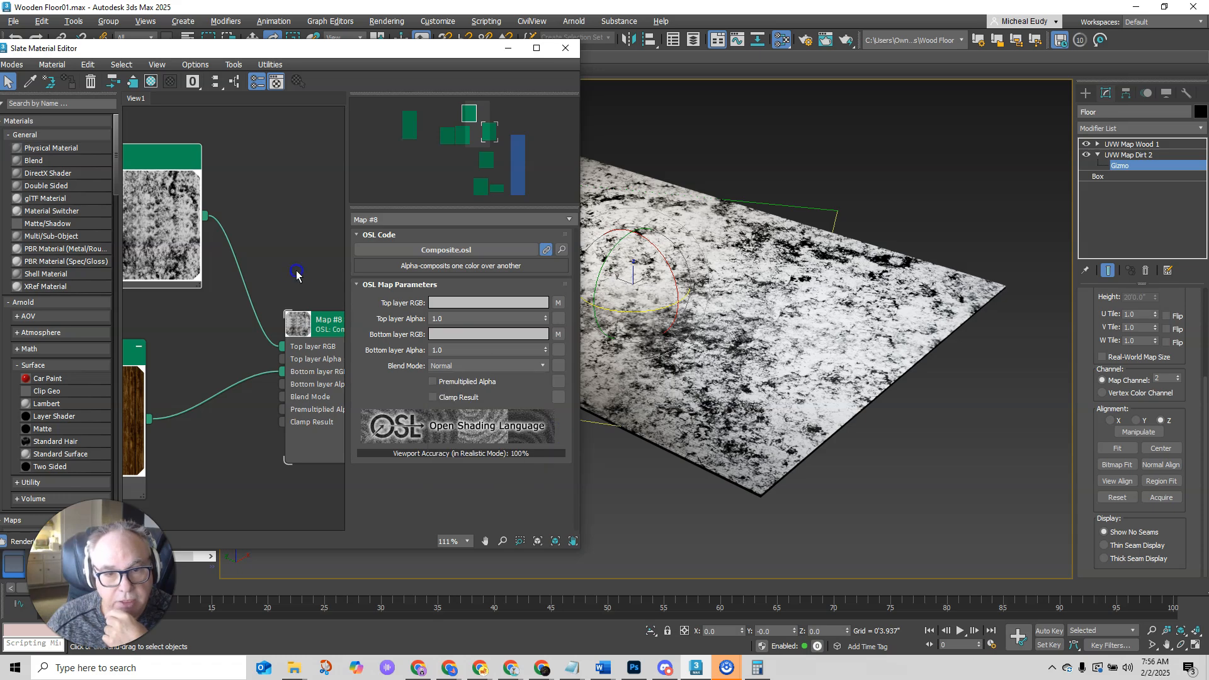
- Switch to Photoshop, review the blend modes available for the upper grunge layer, and return to 3ds Max
click(634, 667)
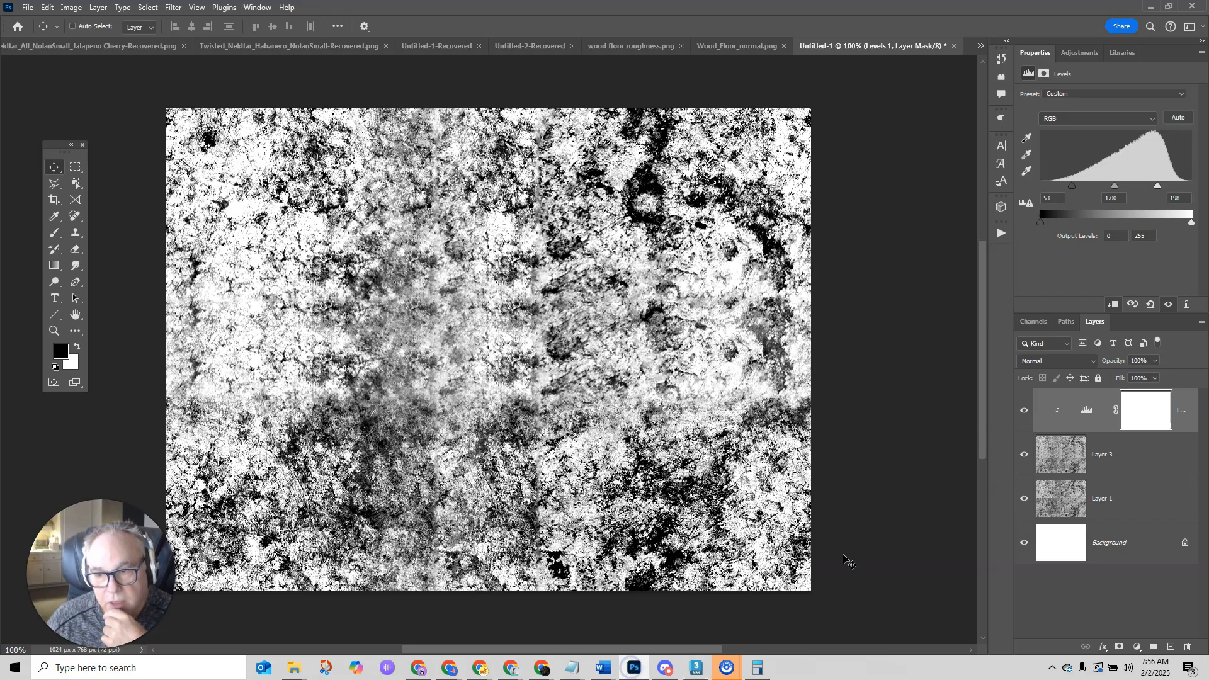
click(1099, 460)
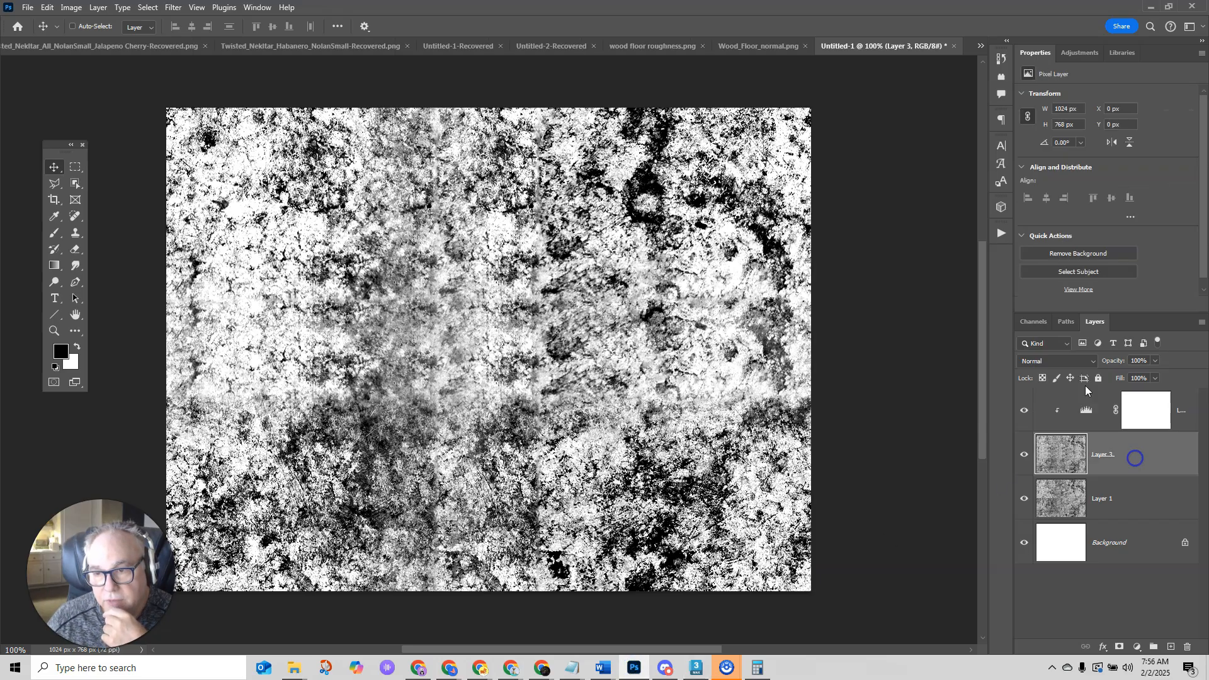
click(1063, 363)
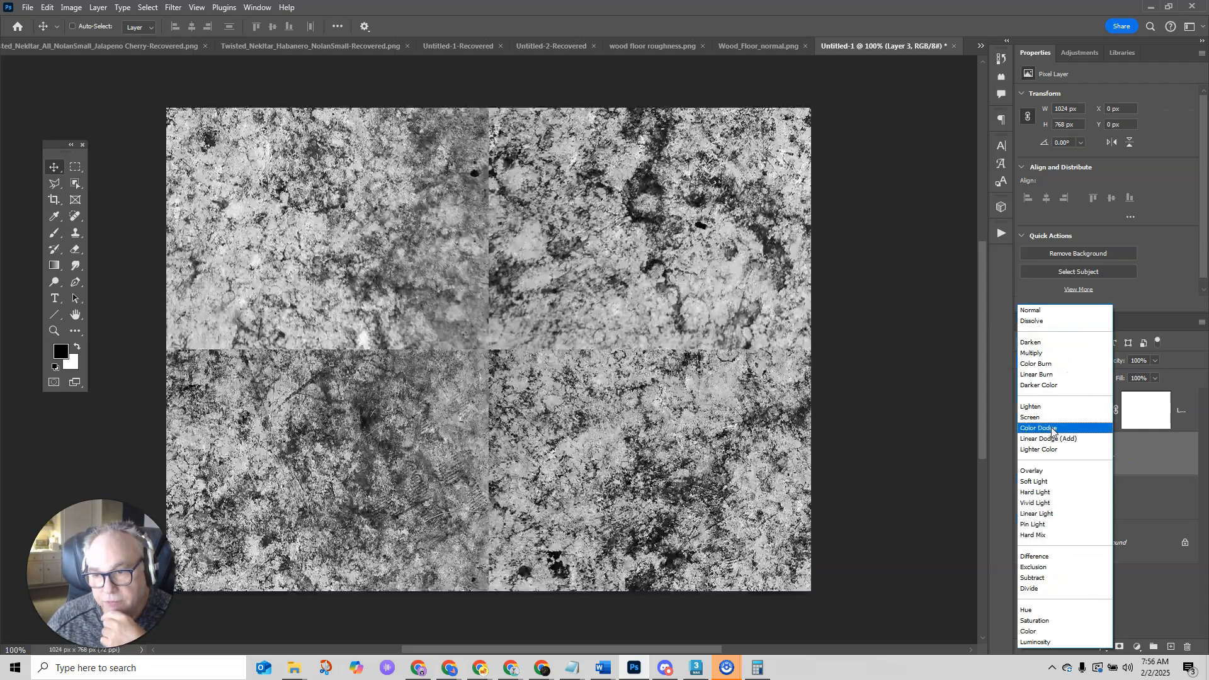
click(911, 490)
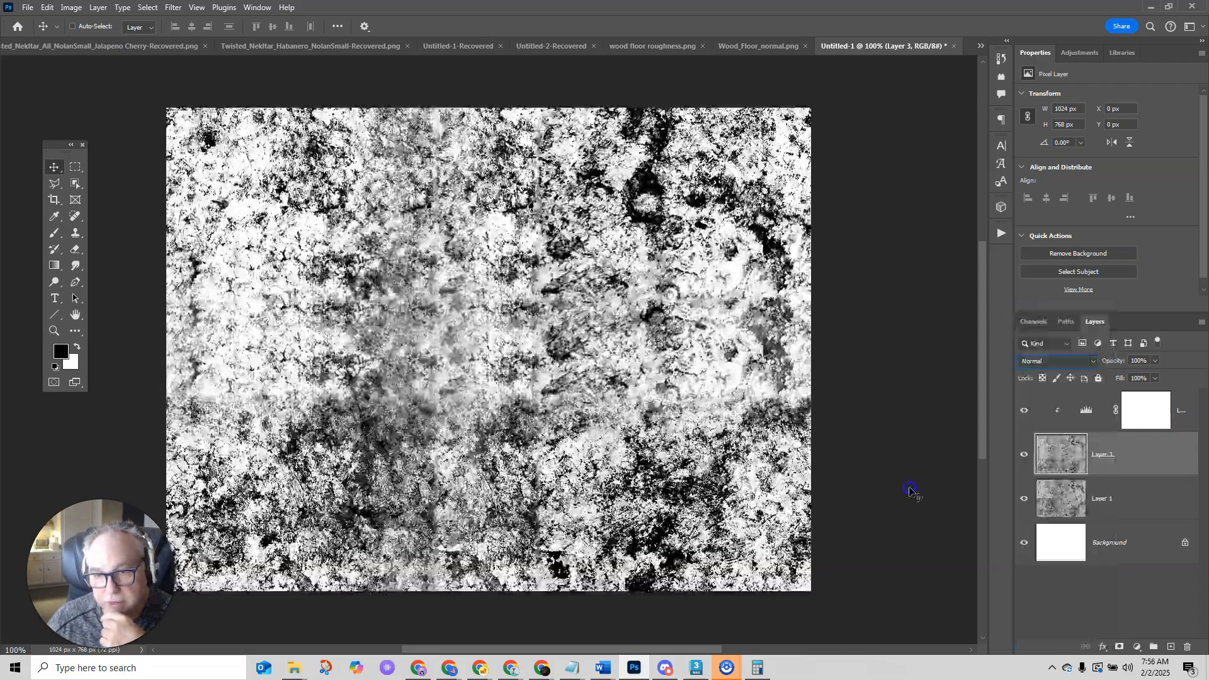
click(1151, 6)
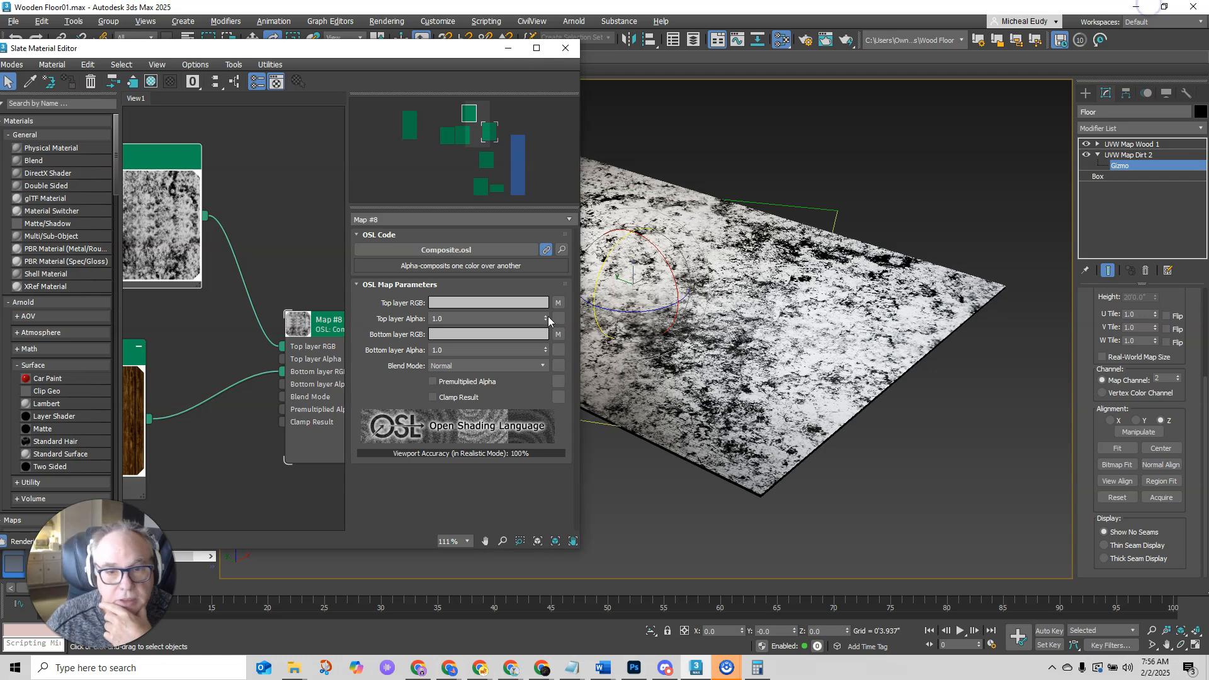
- Set the OSL Composite's Blend Mode to Multiply, place the dirt bitmap node closer to it, and uncover more of the floor
click(535, 365)
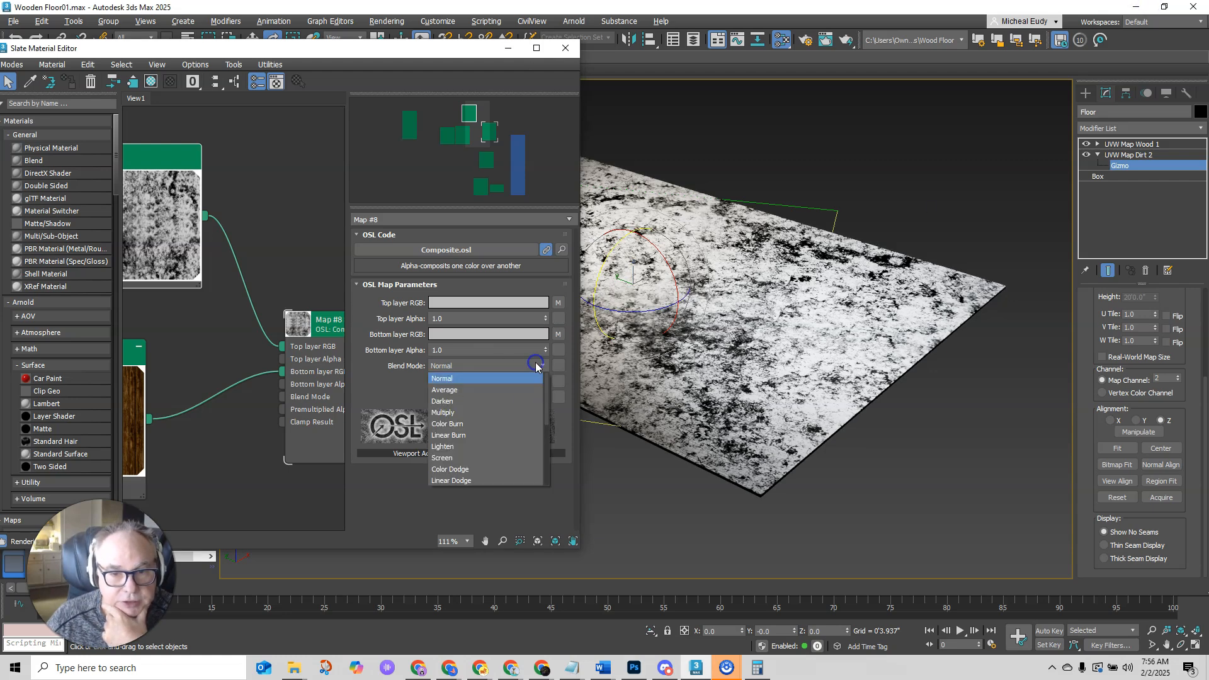
click(453, 413)
drag(156, 221, 211, 249)
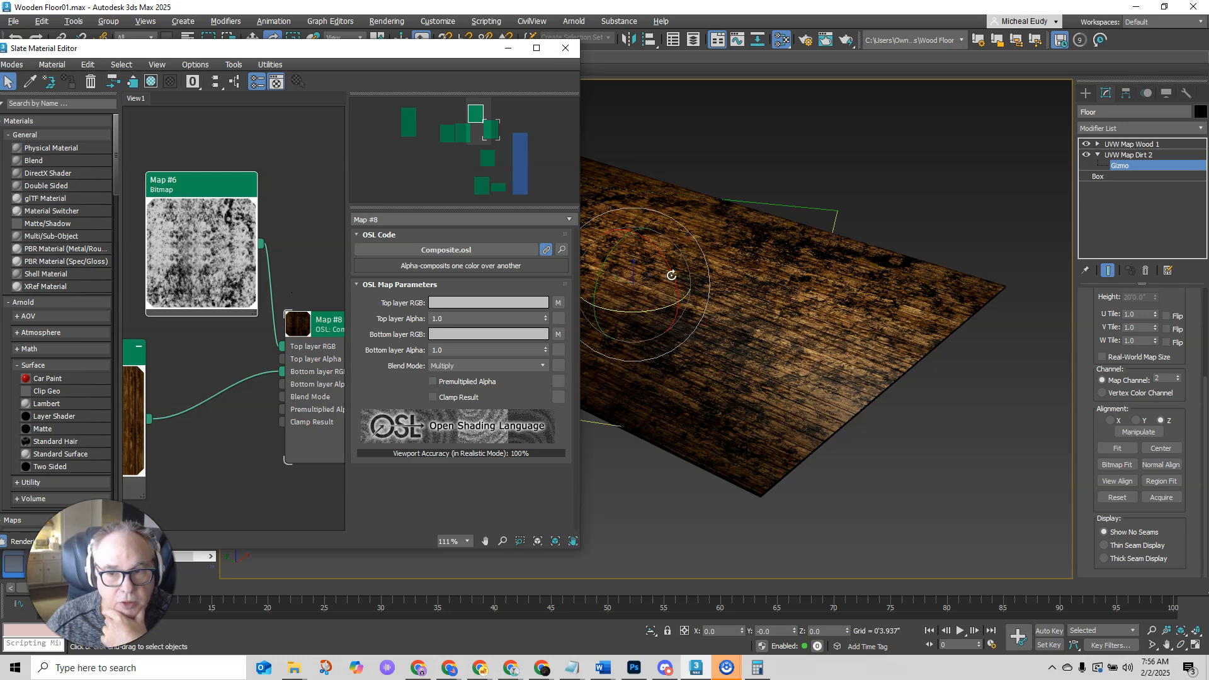
drag(462, 55, 434, 56)
scroll(730, 354, up, 4)
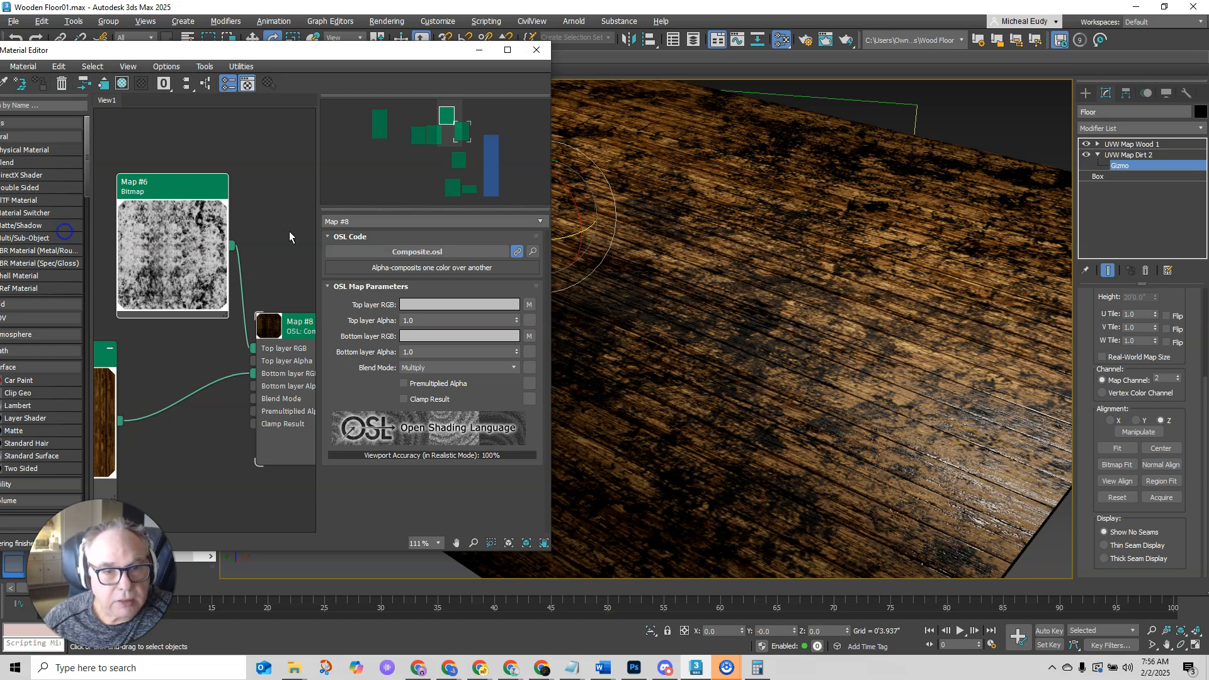
- Lower the OSL Composite's Top layer Alpha to 0.57 and check the dirt on the floor
middle_drag(277, 236, 174, 237)
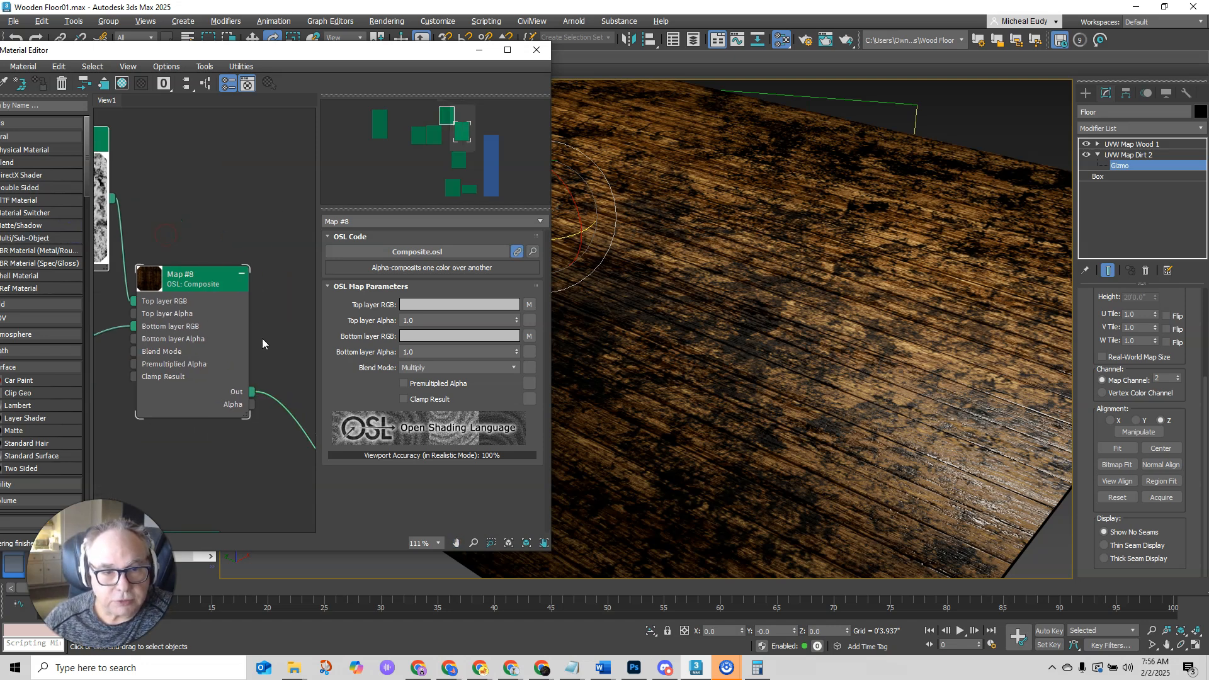
middle_drag(277, 350, 158, 237)
middle_drag(239, 237, 288, 253)
middle_drag(201, 245, 287, 262)
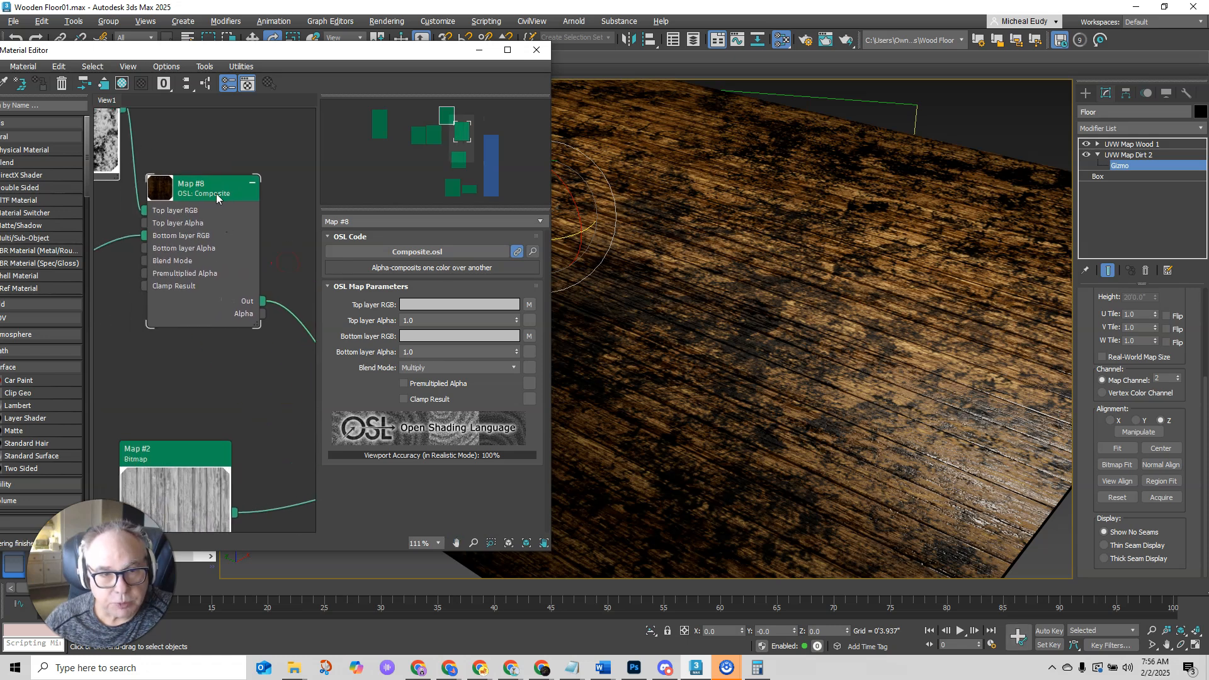
click(211, 197)
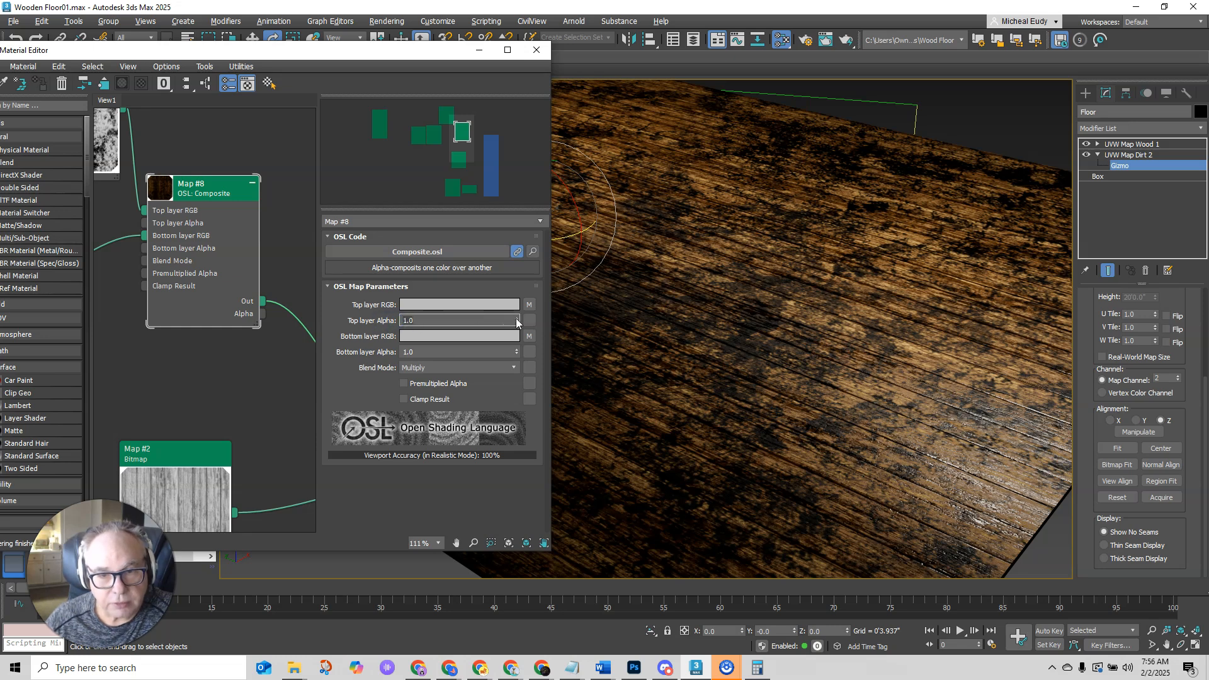
drag(517, 321, 519, 329)
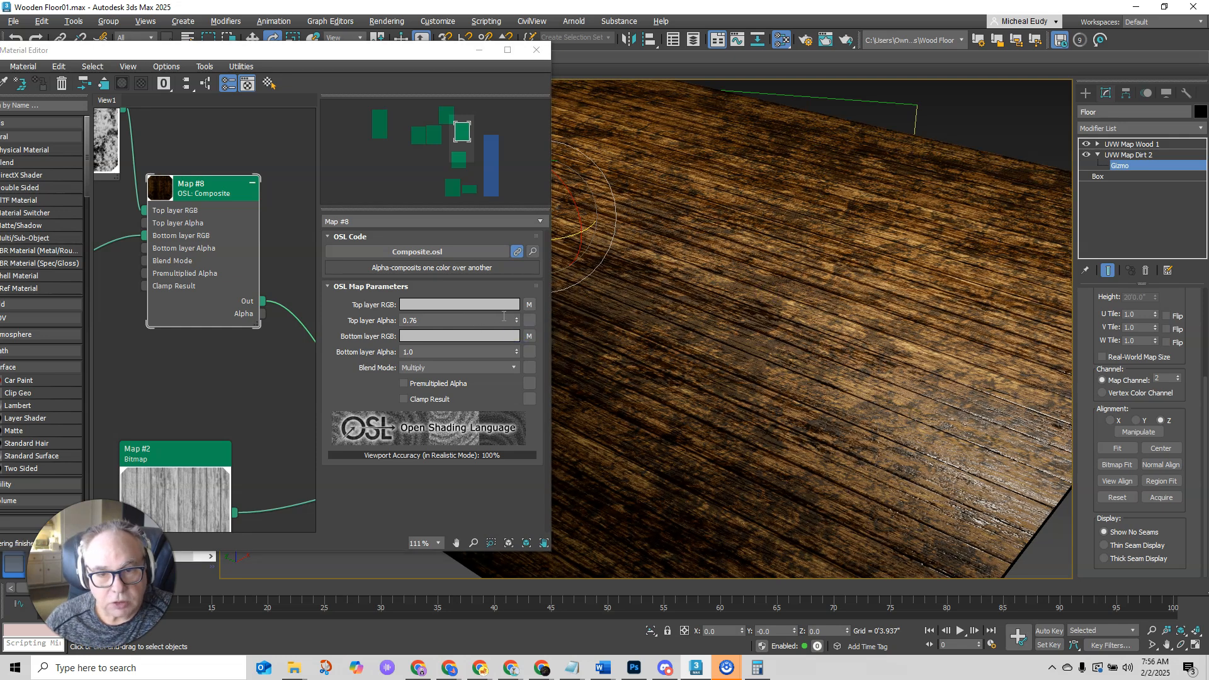
drag(518, 318, 518, 327)
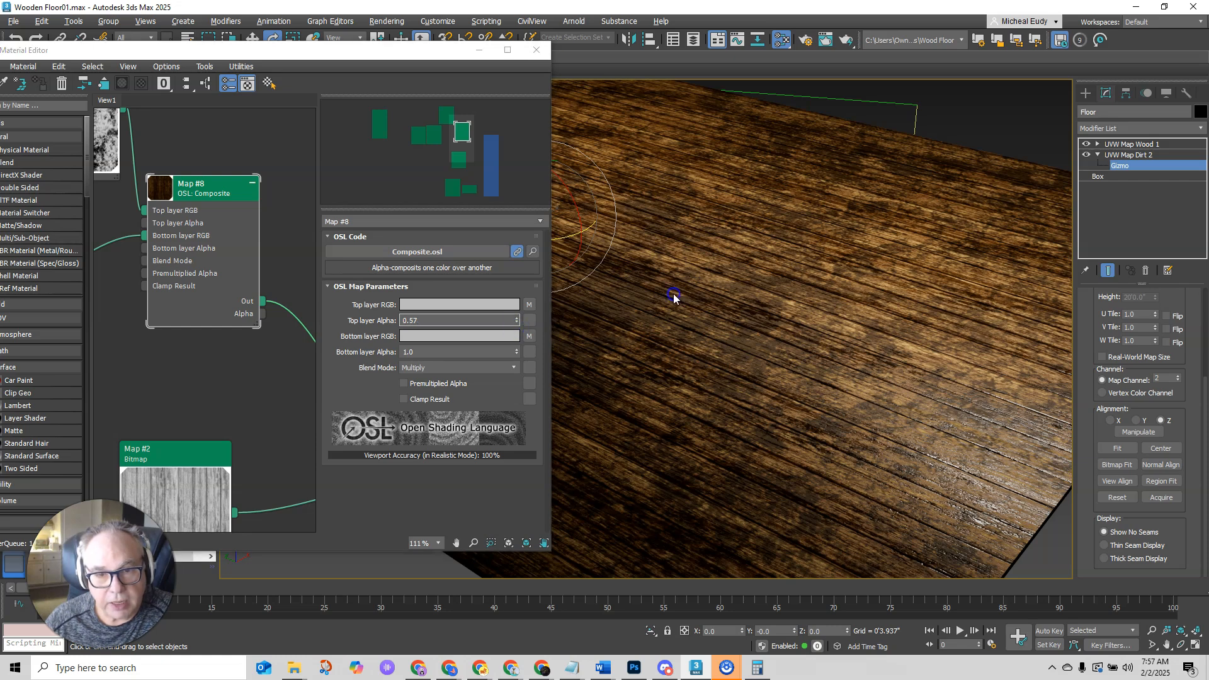
alt+middle_drag(689, 322, 687, 330)
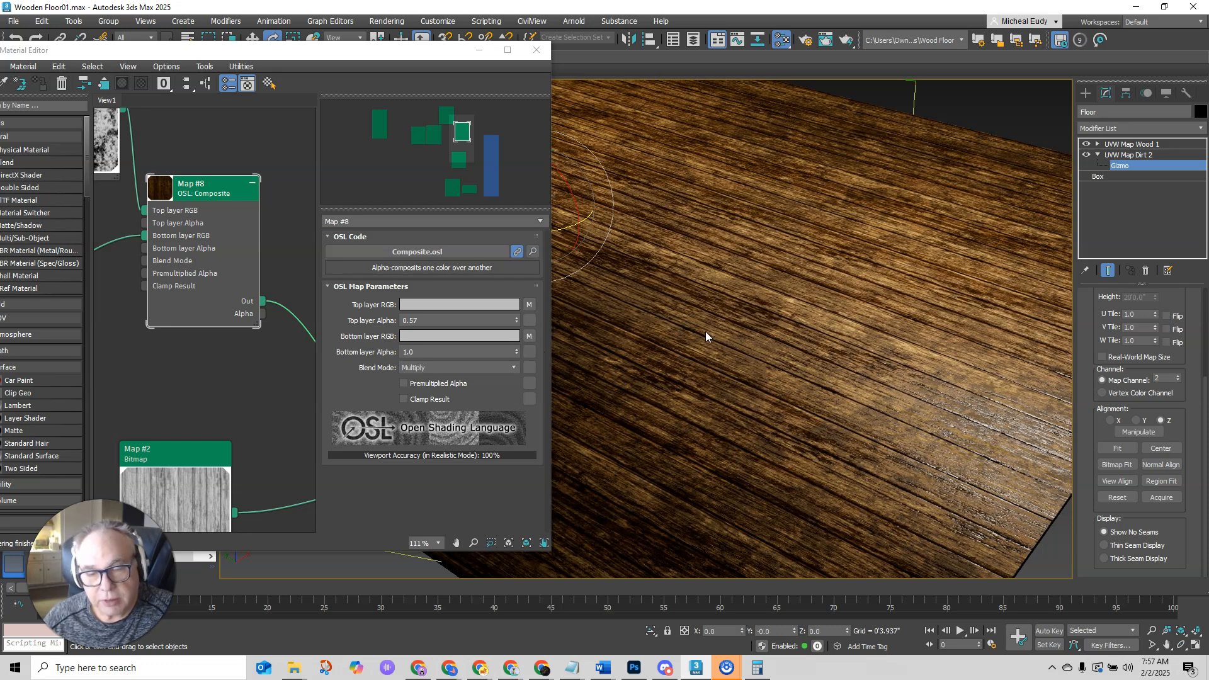
- Set the Composite's Top layer Alpha to 0.7 and check the floor from another angle
click(402, 319)
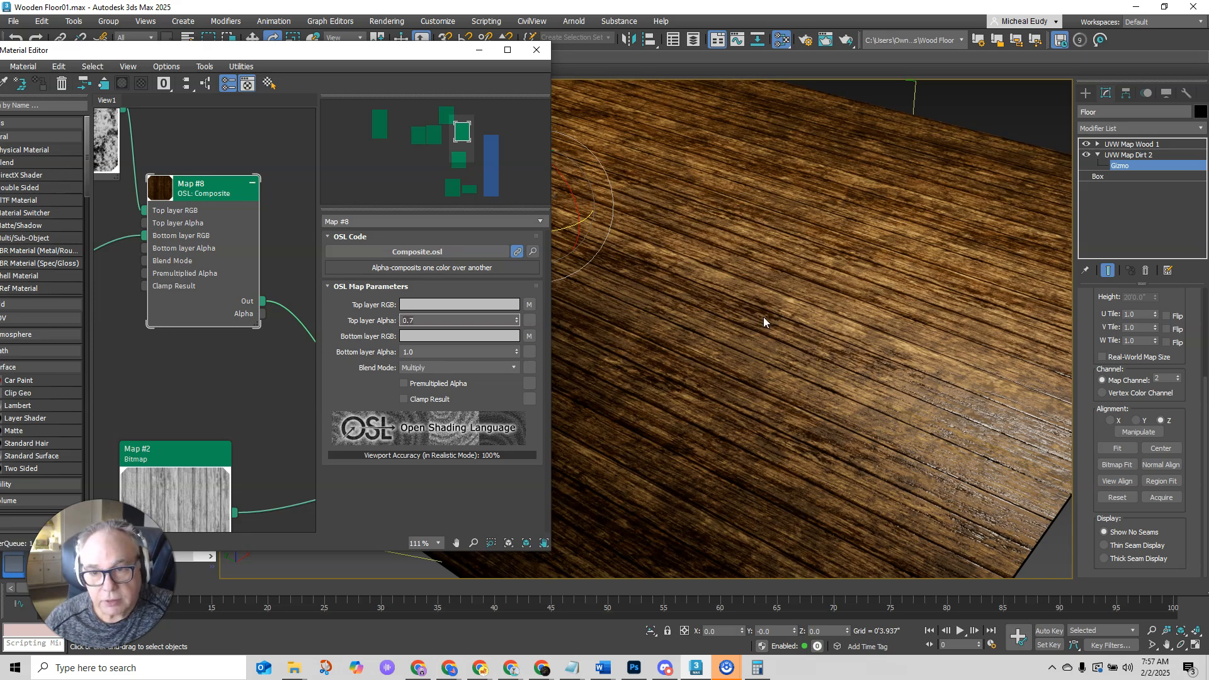
alt+middle_drag(769, 332, 752, 384)
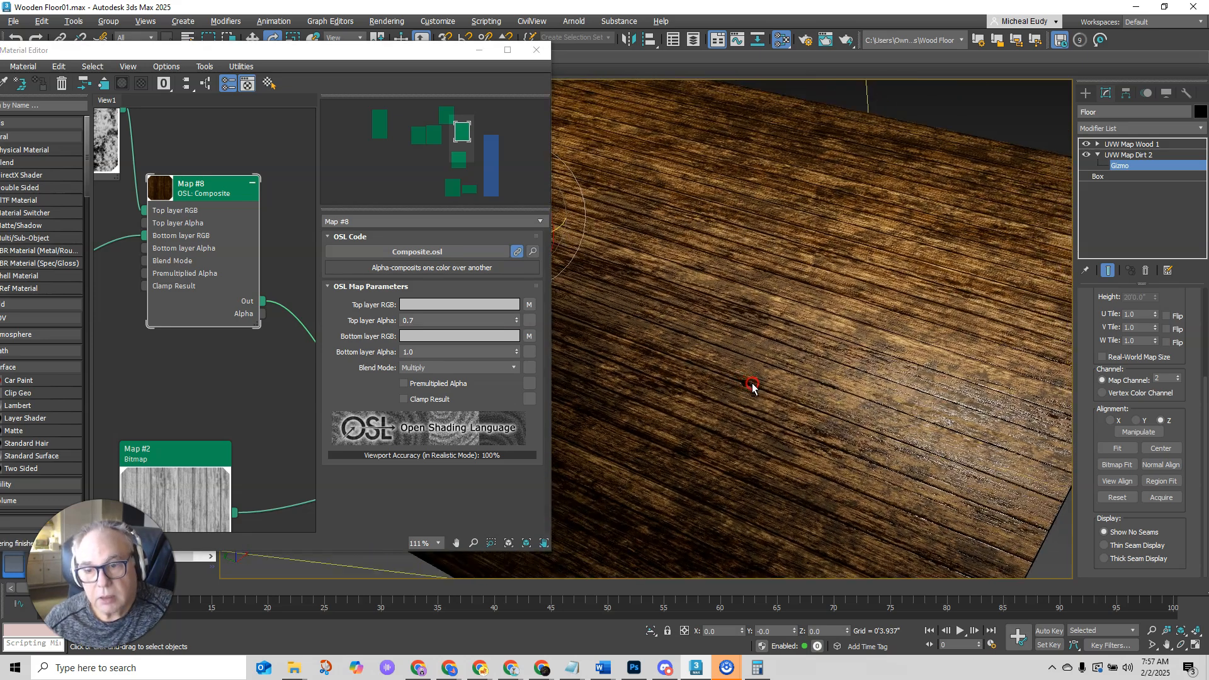
scroll(825, 179, down, 4)
scroll(788, 278, up, 4)
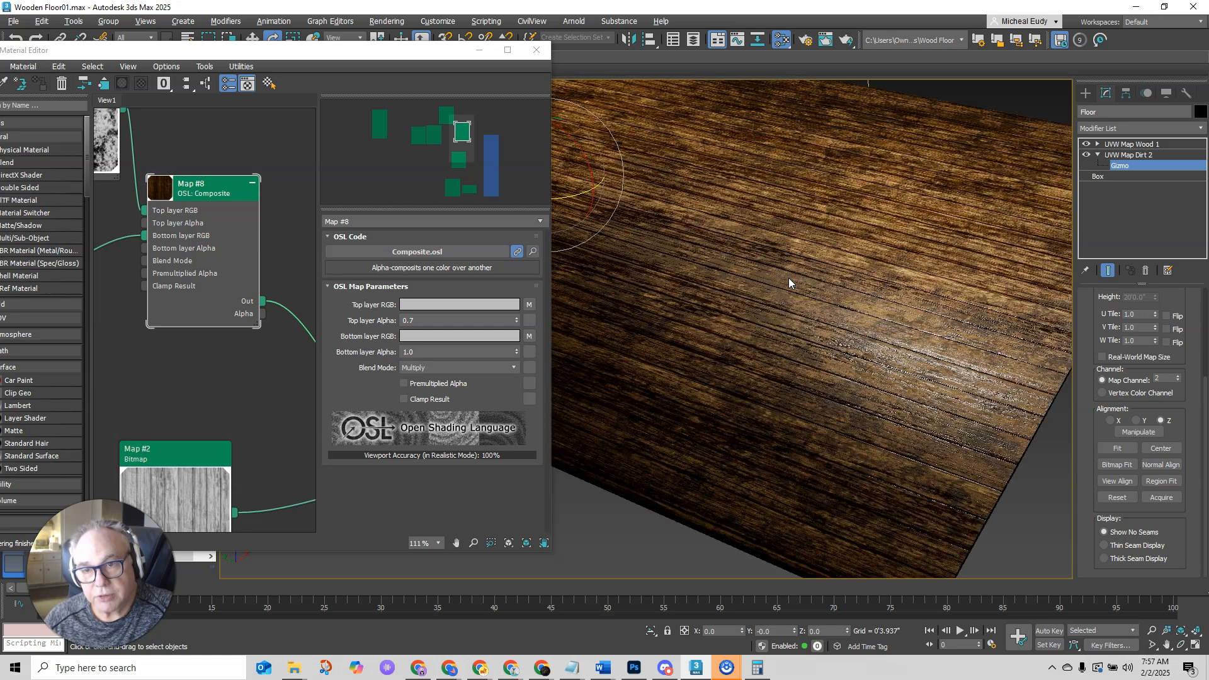
- Set the Composite's Top layer Alpha to 0.6 and inspect the dirt blend across the floor
click(410, 319)
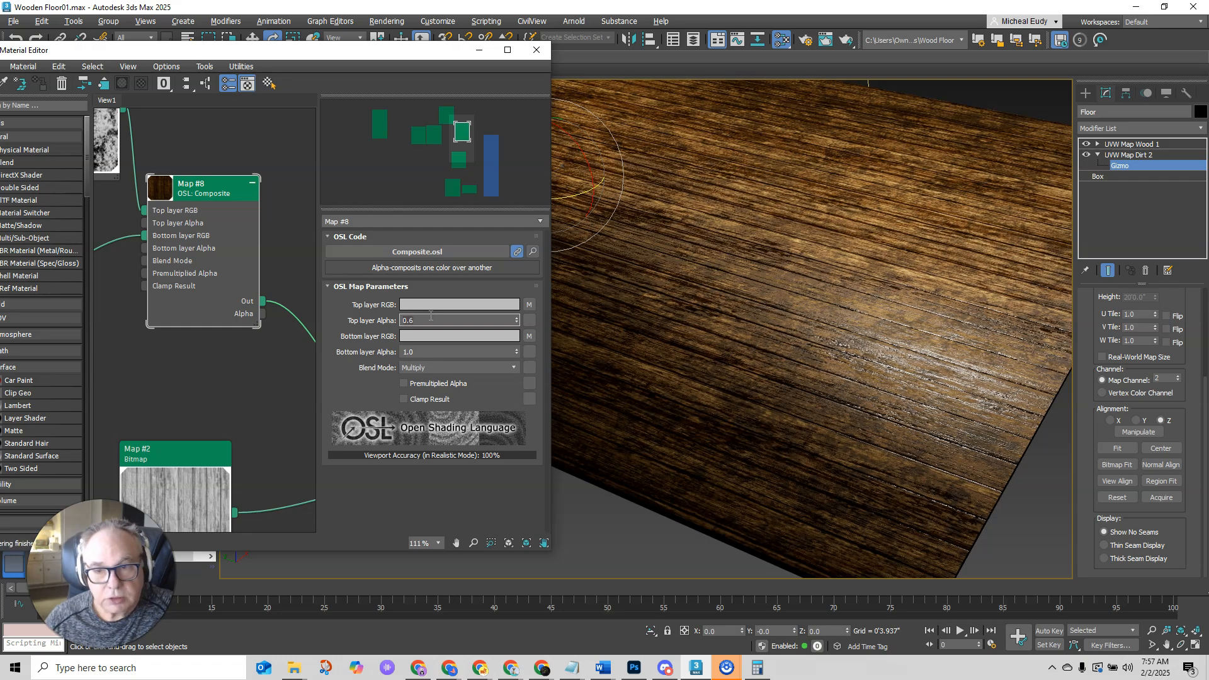
click(824, 362)
alt+middle_drag(839, 371, 845, 350)
alt+middle_drag(919, 350, 811, 325)
- Maximize the material editor and move the dirt bitmap node above the wood Color Correction node
drag(463, 63, 589, 60)
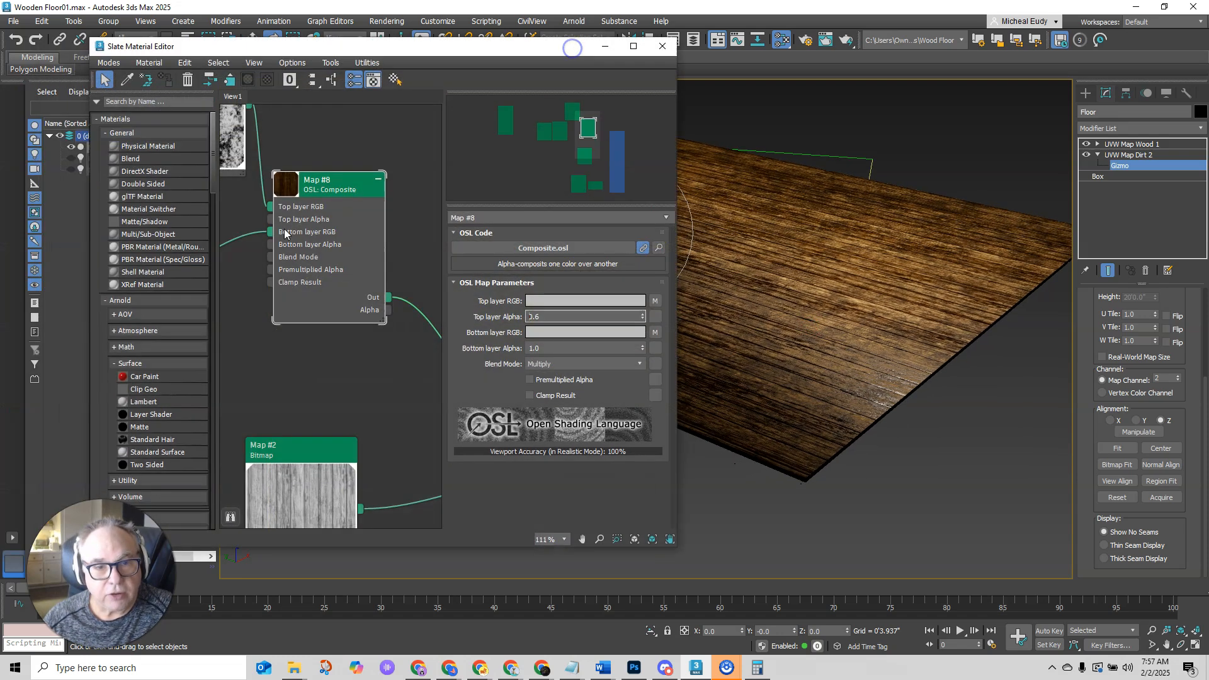
click(631, 49)
middle_drag(363, 157, 673, 272)
drag(427, 142, 300, 129)
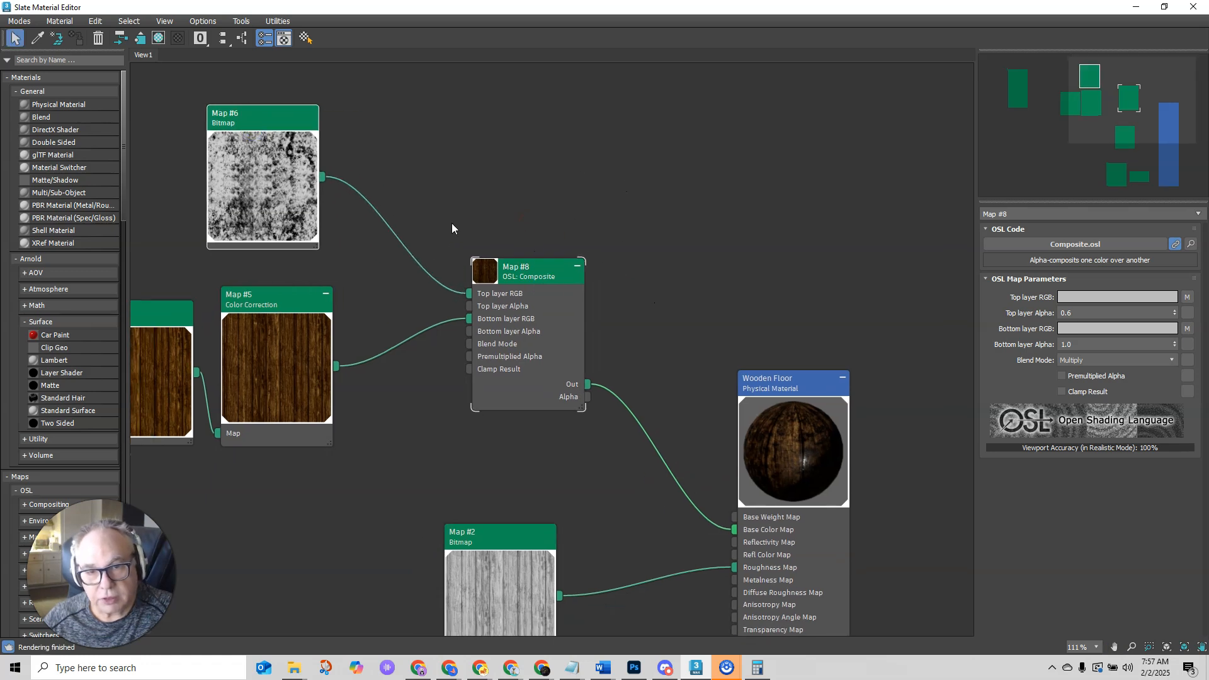
- Restore the material editor to a smaller window and move it clear of the floor
click(1164, 7)
drag(495, 26, 1208, 182)
click(730, 482)
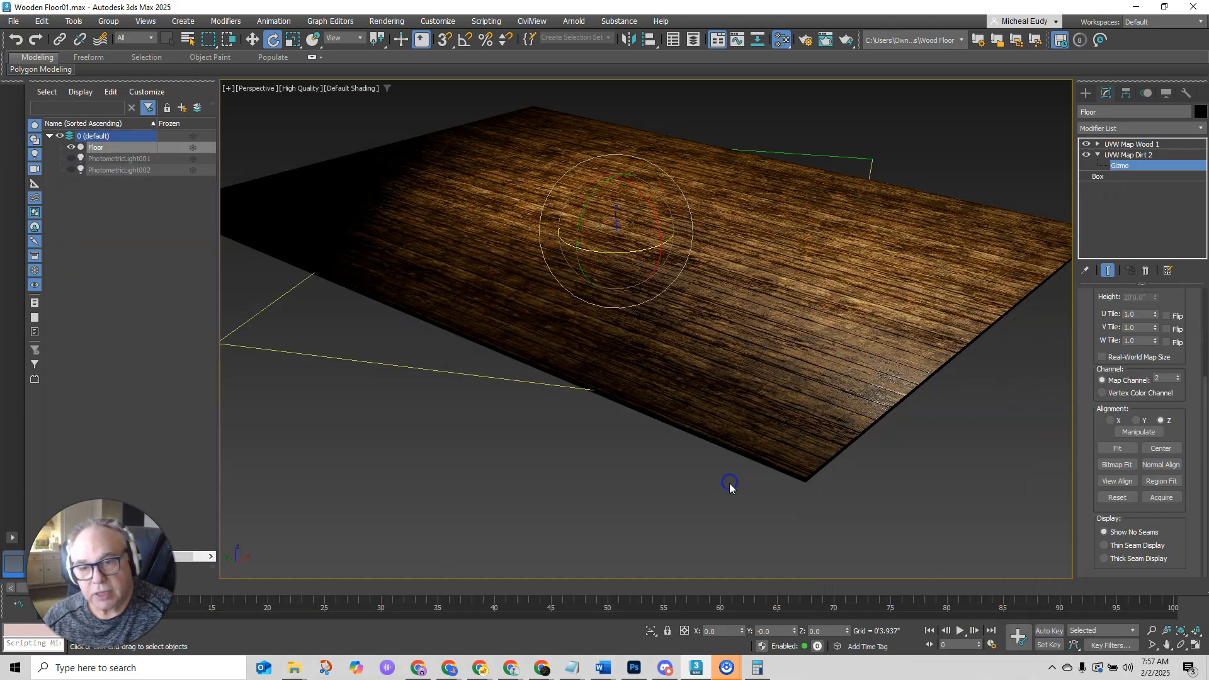
- Leave the UVW gizmo editing, activate the plain selection tool, inspect the floor up close, and reopen the material editor
click(1088, 95)
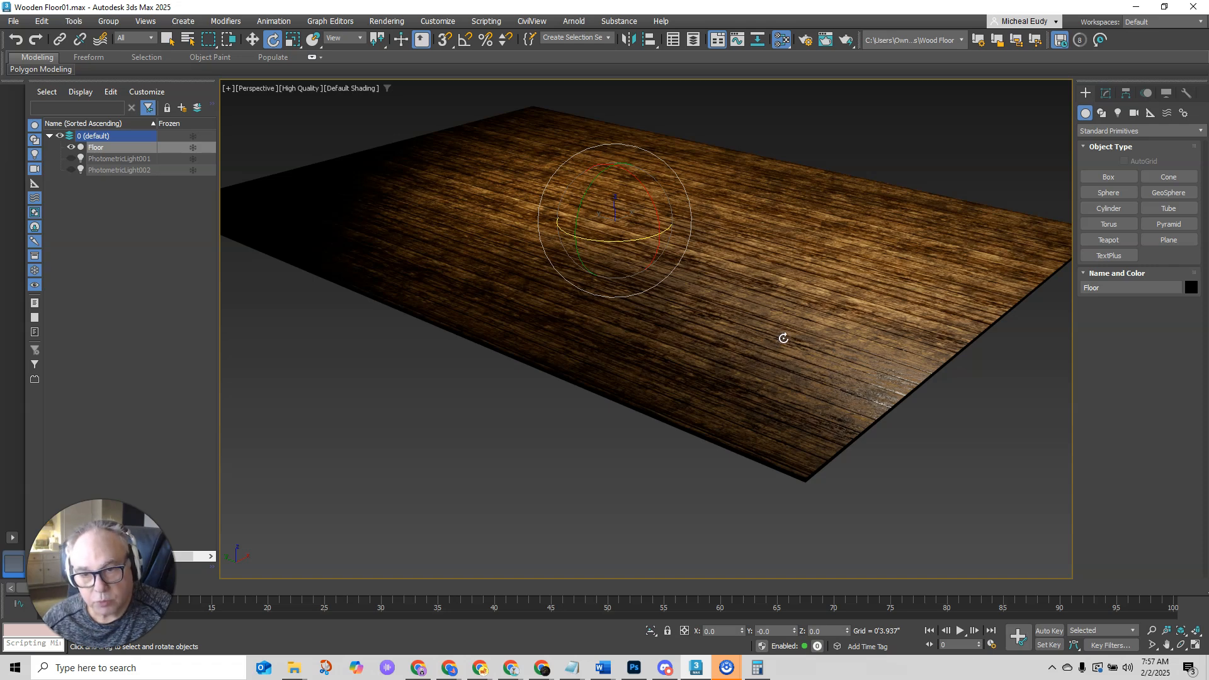
right_click(787, 337)
click(171, 43)
scroll(718, 409, up, 3)
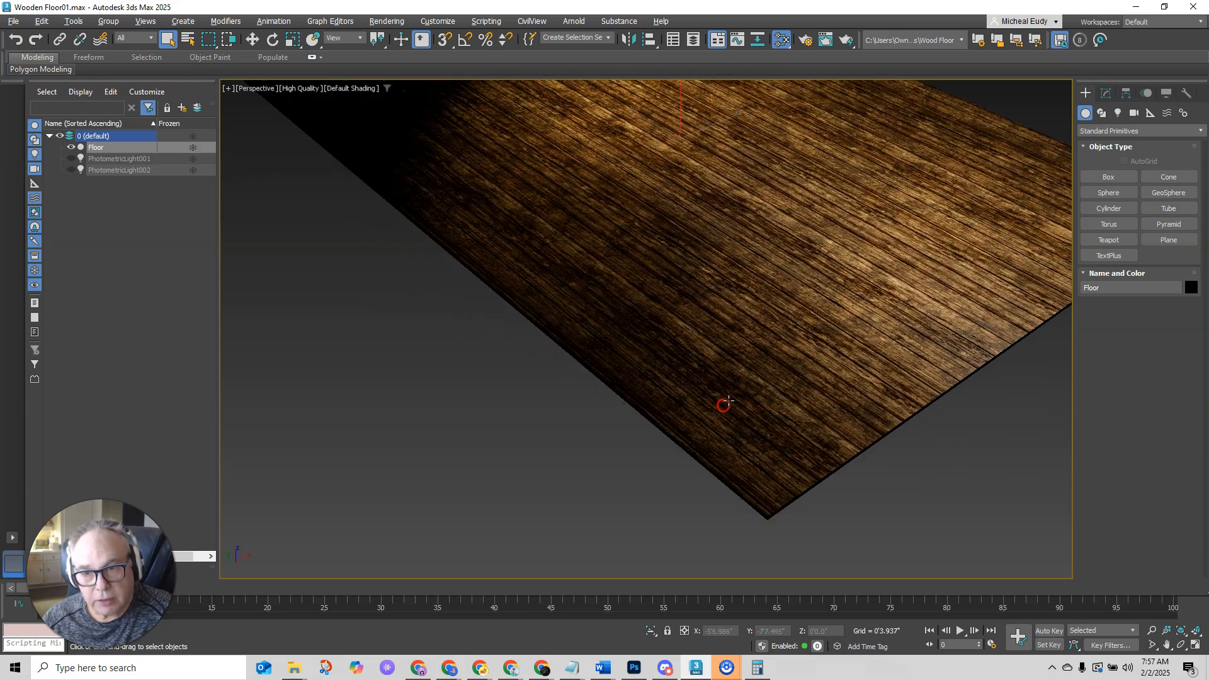
middle_drag(883, 265, 792, 360)
key(m)
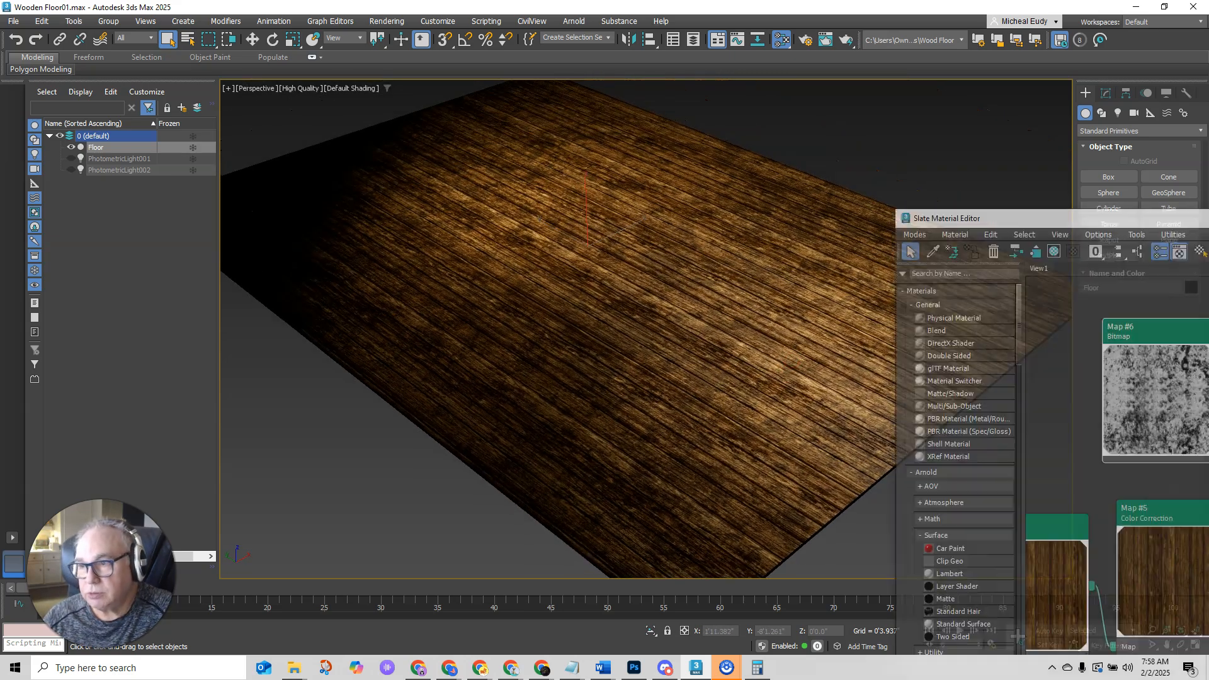
- Maximize the material editor and lower the Composite node so it sits level with the wood Color Correction node
click(833, 82)
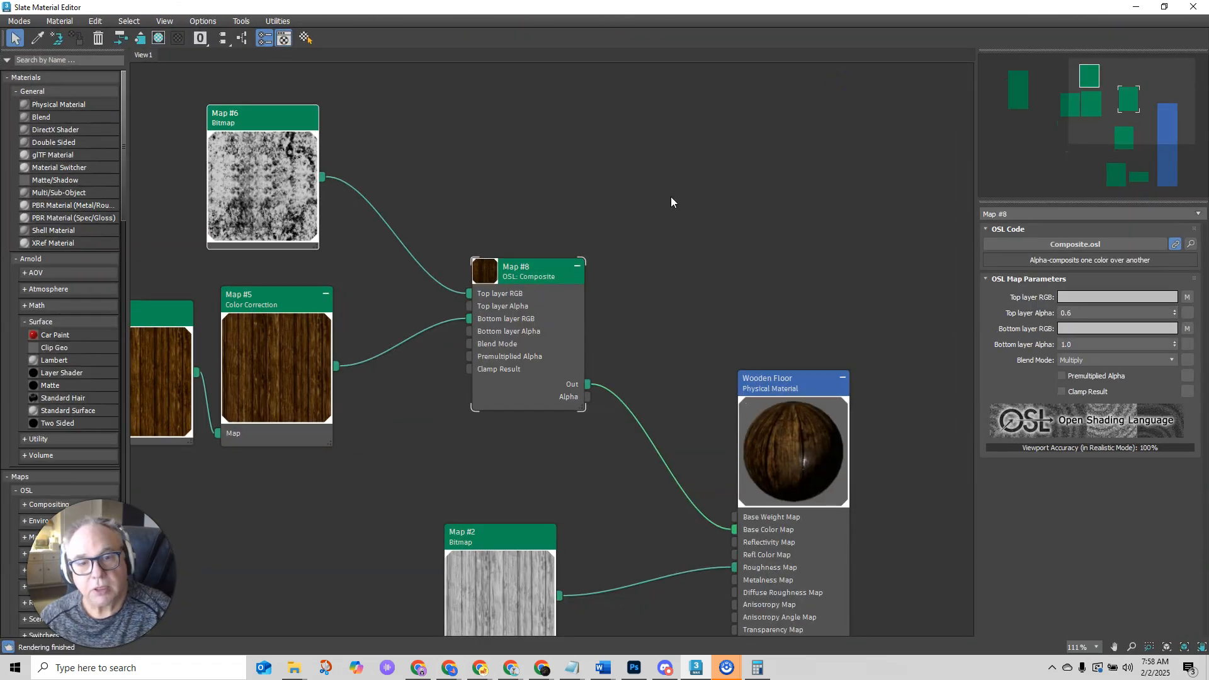
scroll(671, 197, down, 4)
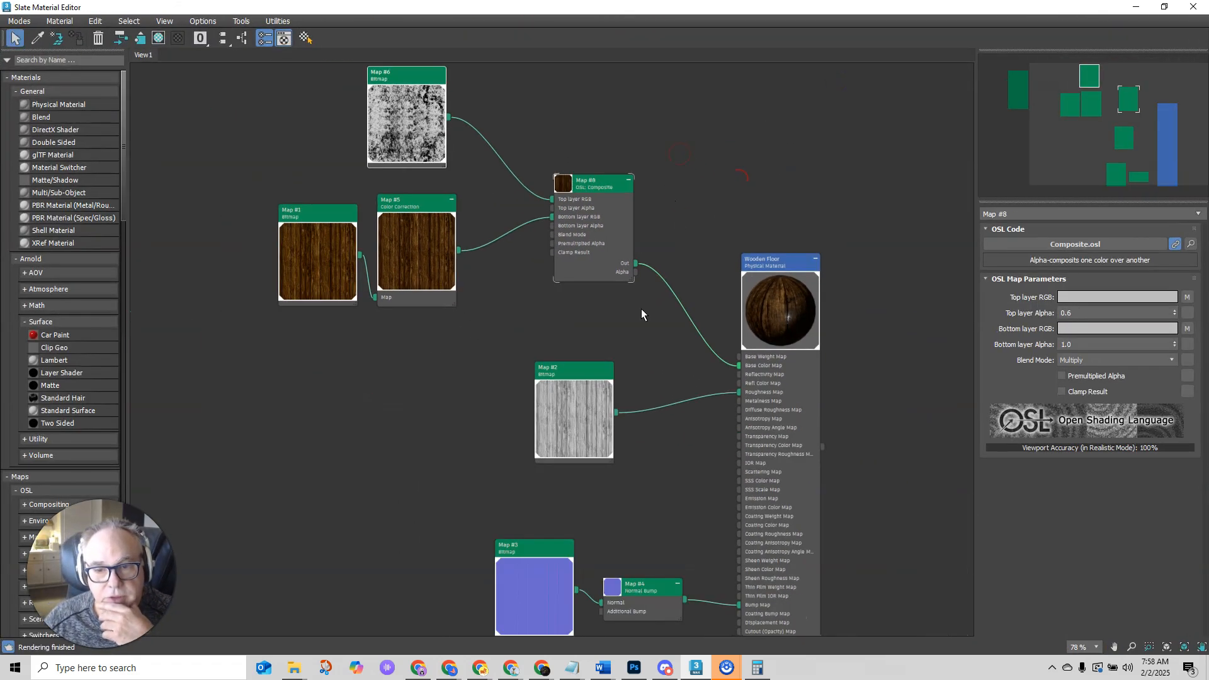
scroll(641, 309, down, 1)
middle_drag(641, 307, 642, 278)
scroll(619, 211, up, 1)
drag(611, 160, 611, 206)
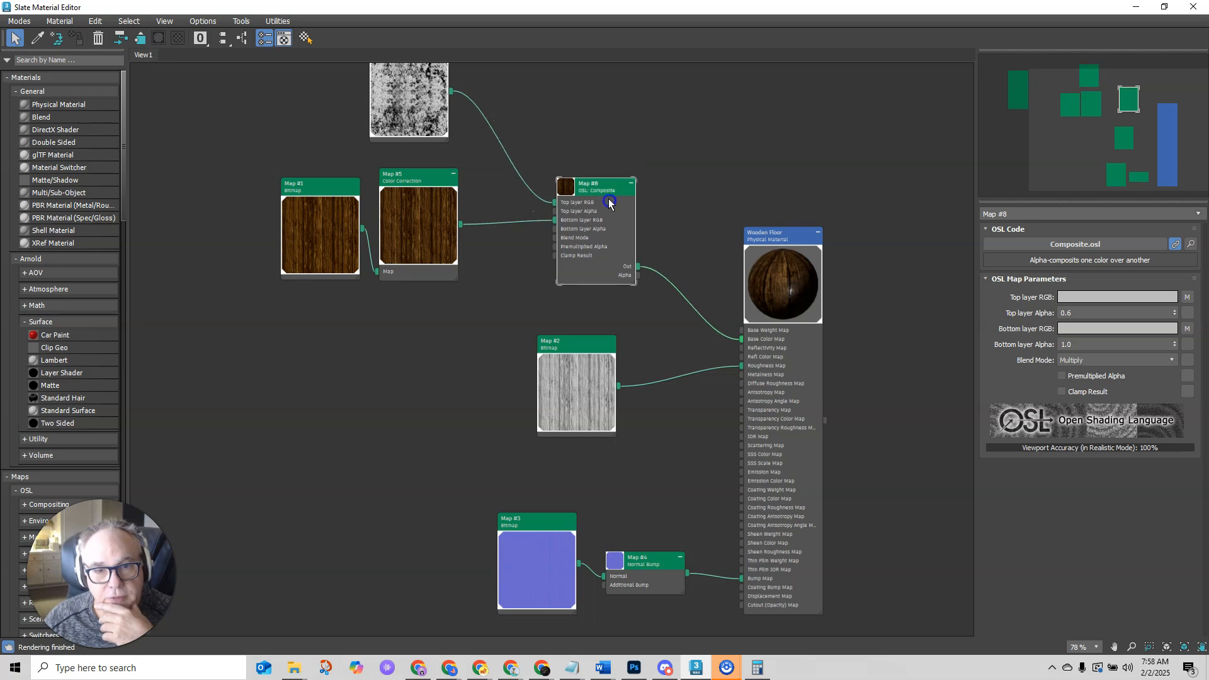
- Turn on Move Children and move the Composite node together with its input maps closer to the Wooden Floor material
click(121, 39)
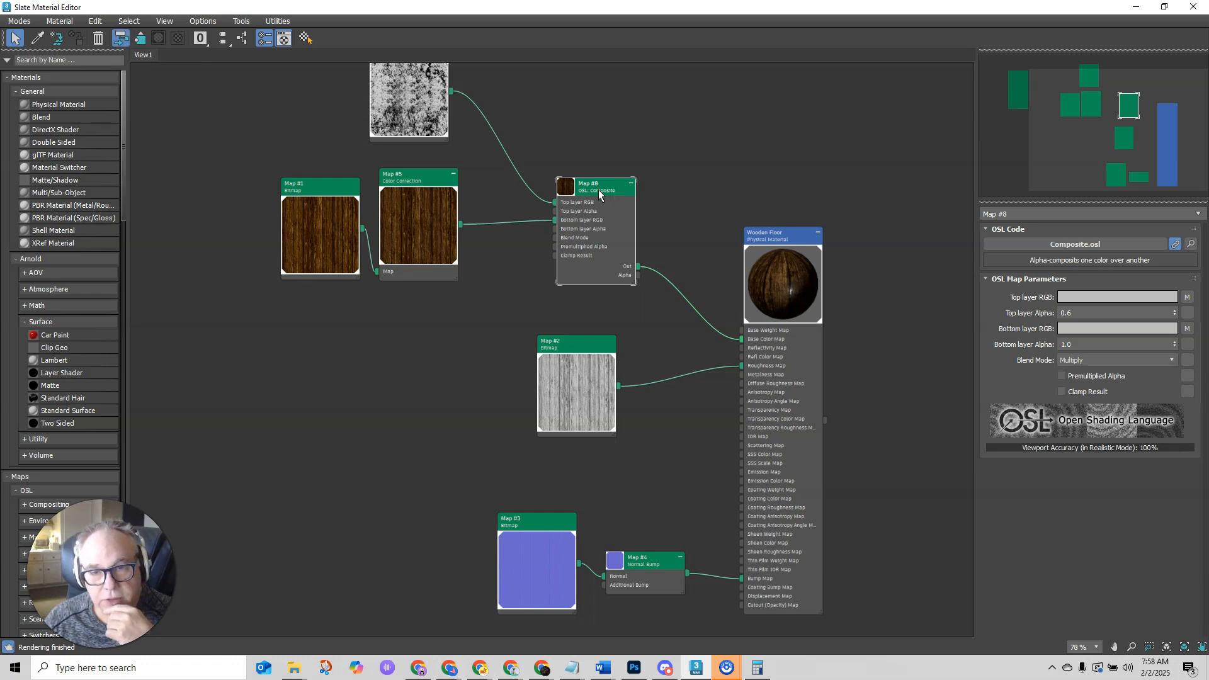
drag(603, 191, 646, 205)
click(773, 233)
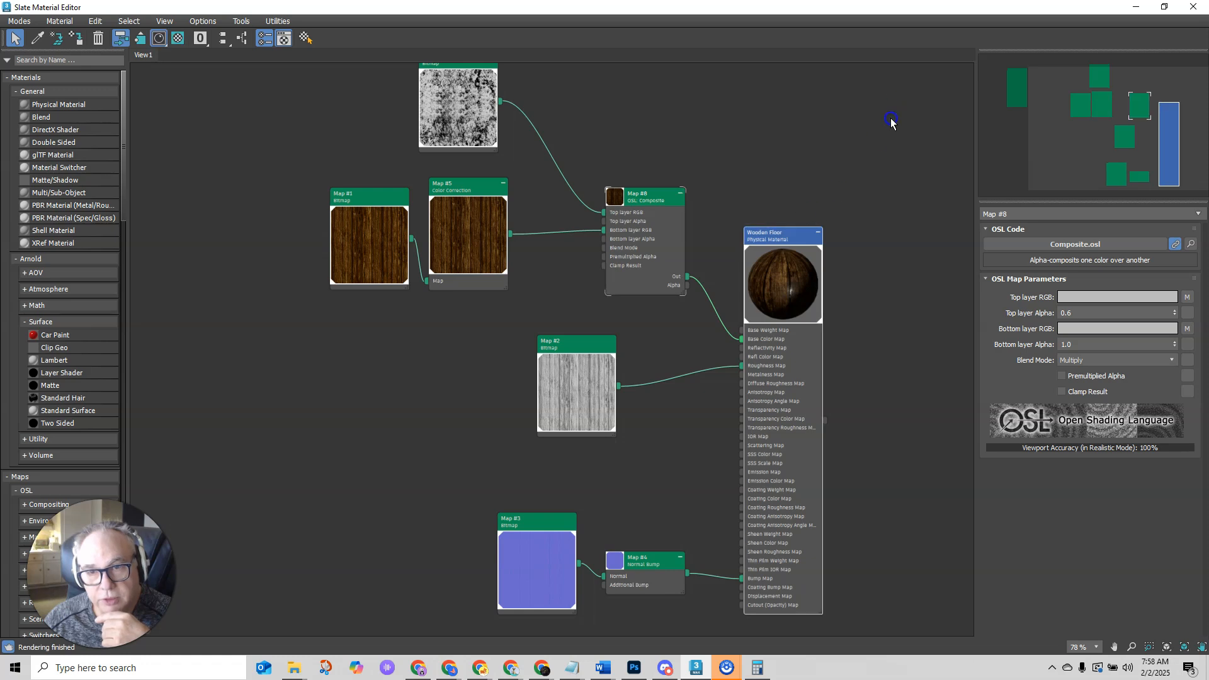
- Tidy the node tree by placing the Composite branch beside the Wooden Floor material and the roughness bitmap directly beneath the Composite node
mouse_move(791, 233)
mouse_down()
mouse_move(871, 228)
mouse_move(543, 248)
mouse_move(826, 213)
mouse_move(782, 221)
mouse_up()
drag(652, 181, 672, 231)
drag(493, 98, 484, 107)
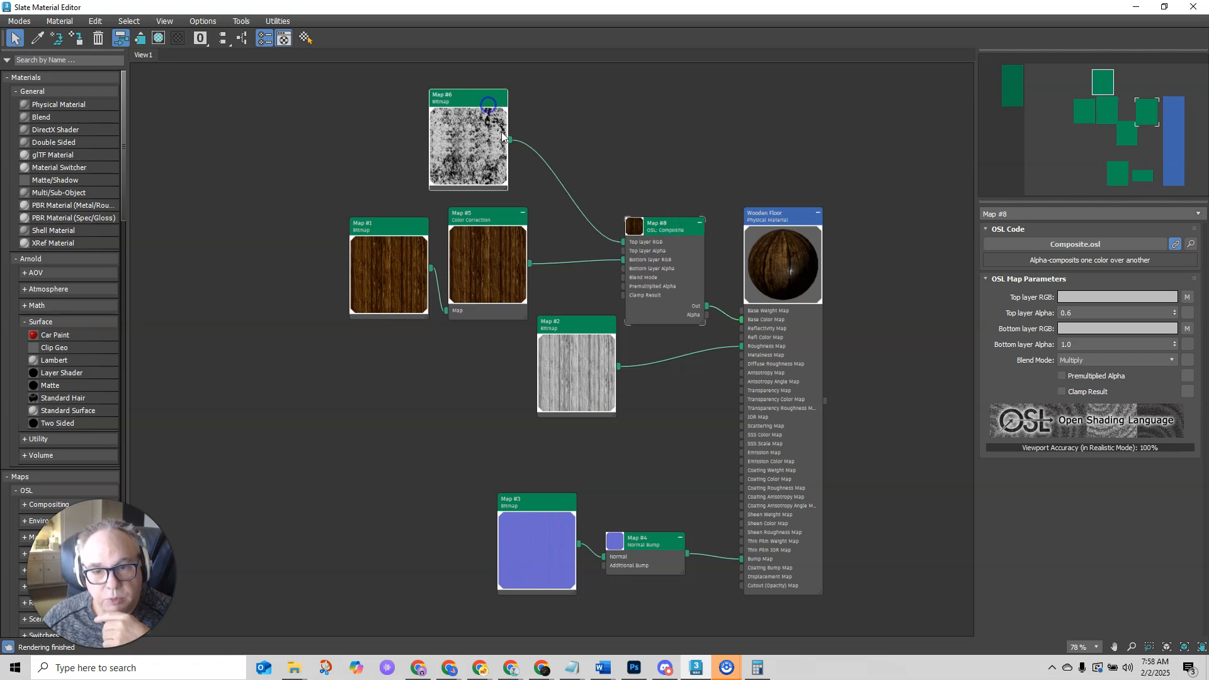
drag(579, 325, 666, 365)
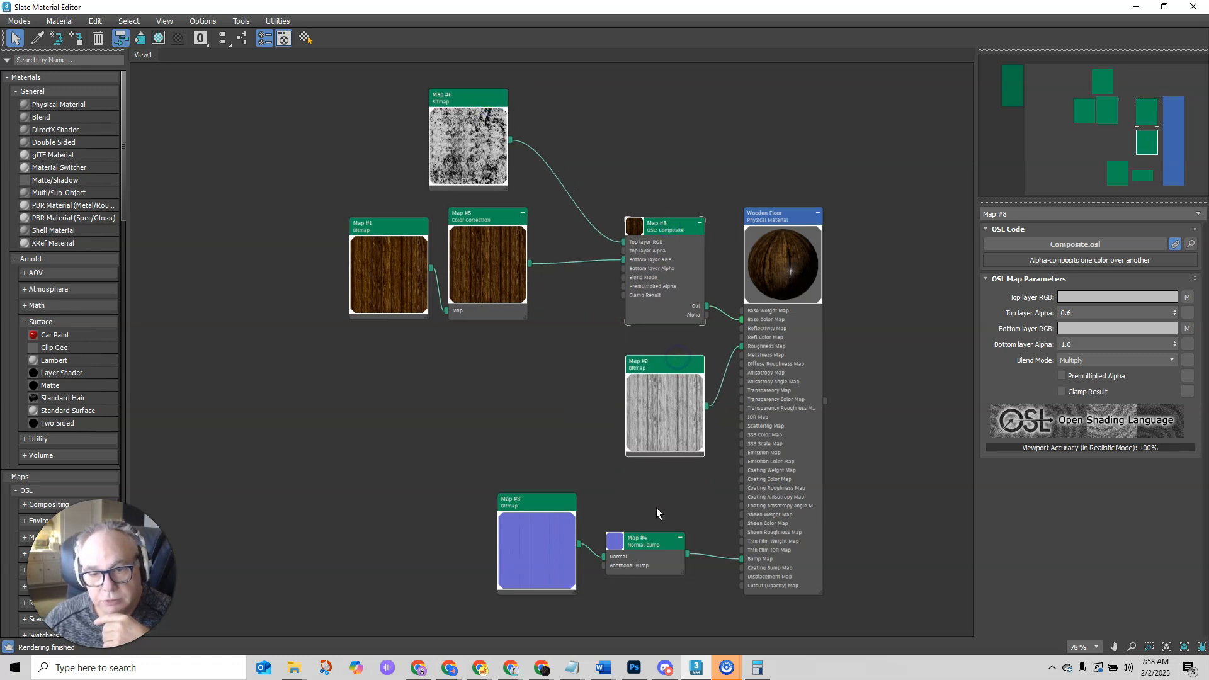